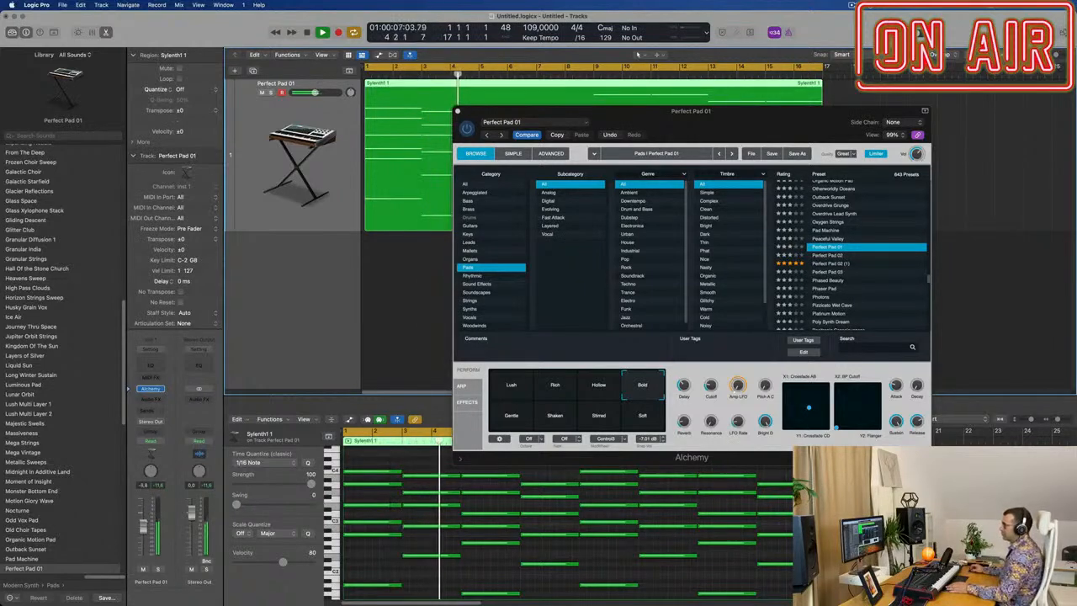
Split the pad region at bar 9 and move its second half out to bar 37.
drag(727, 128, 705, 301)
key(super+Left)
key(super+Left)
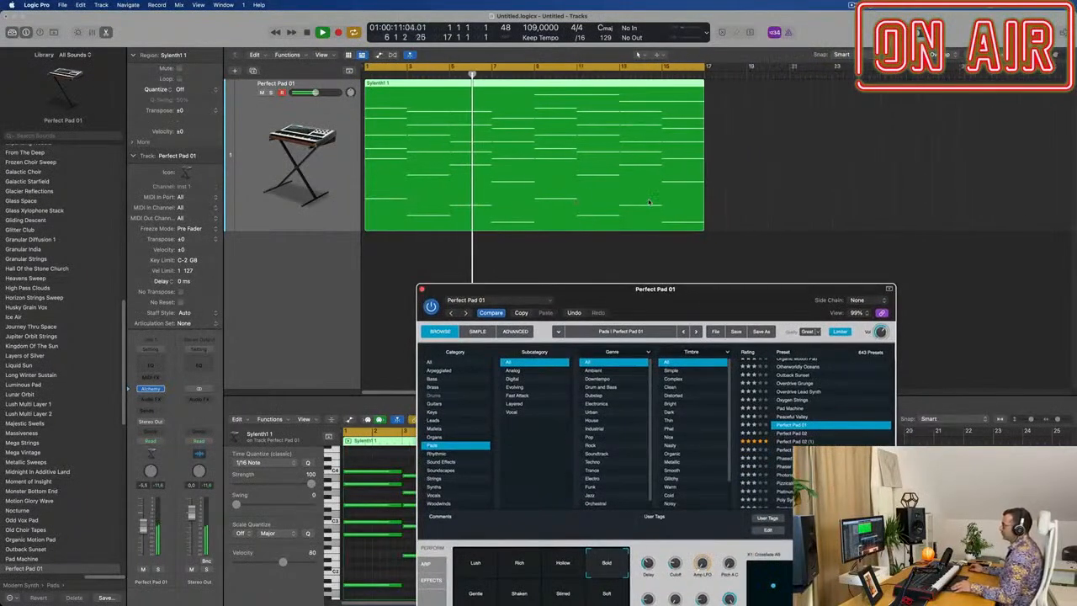
super+click(497, 88)
super+click(497, 88)
drag(535, 83, 997, 92)
key(super+Left)
Repeat the remaining pad region once so that it fills bars 9 to 17, and play back the arrangement.
key(space)
key(space)
click(436, 129)
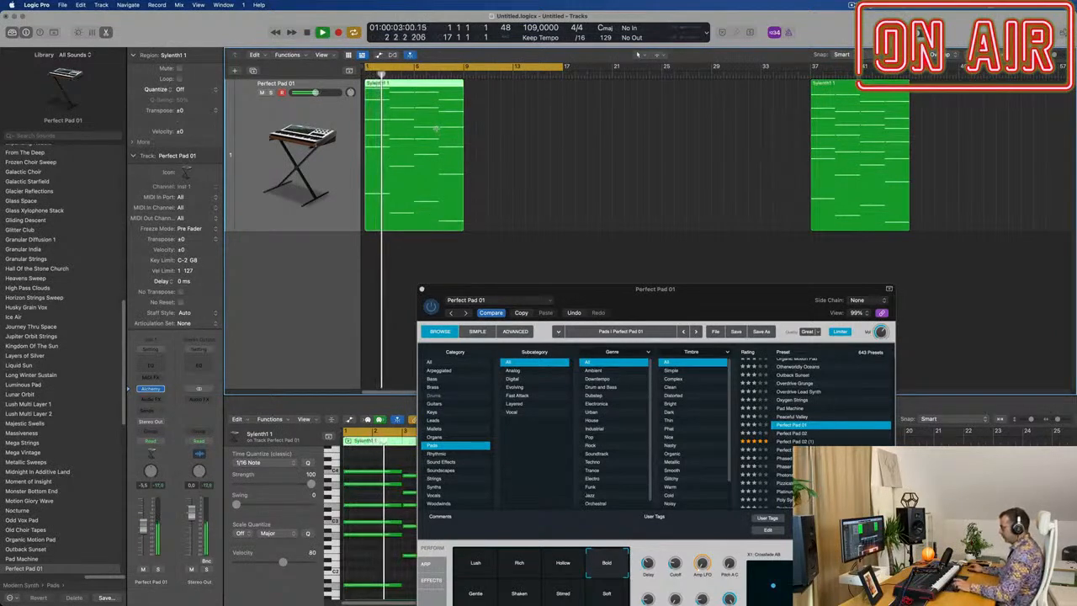
key(super+r)
click(589, 257)
key(space)
key(space)
drag(589, 258, 437, 181)
Add a Channel EQ to the Perfect Pad 01 track and enable a low cut at 136 Hz.
drag(695, 294, 823, 185)
click(326, 200)
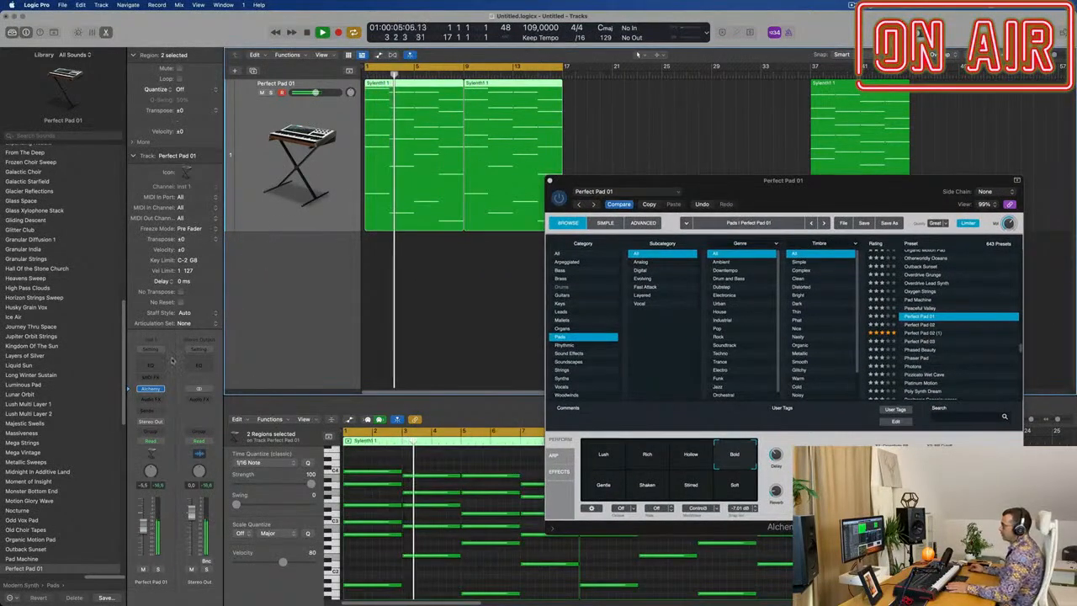
click(151, 362)
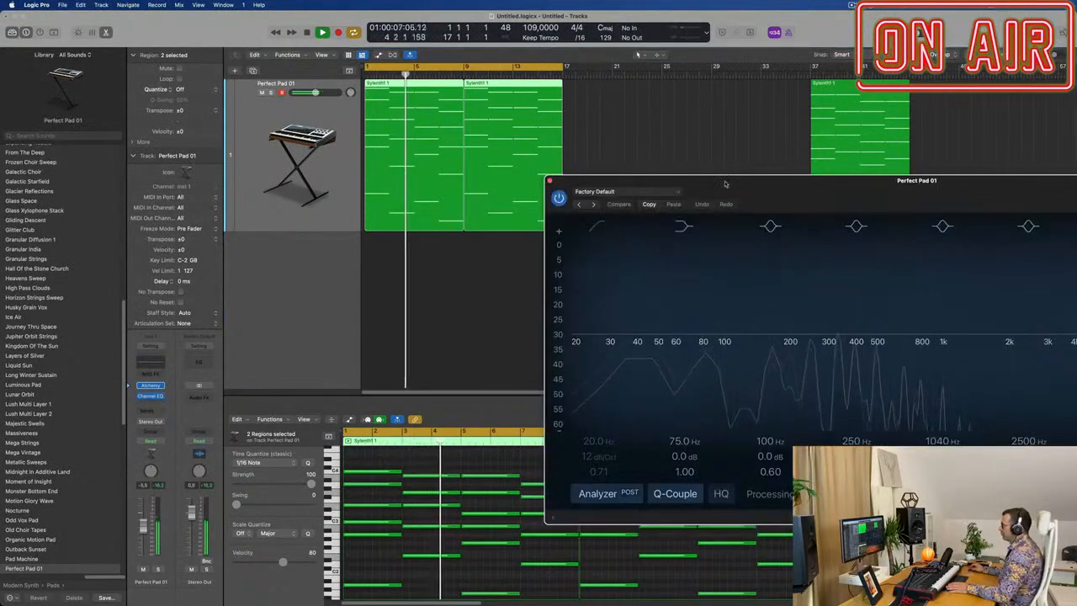
drag(724, 184, 581, 204)
click(456, 246)
drag(489, 324, 634, 303)
drag(731, 202, 1020, 140)
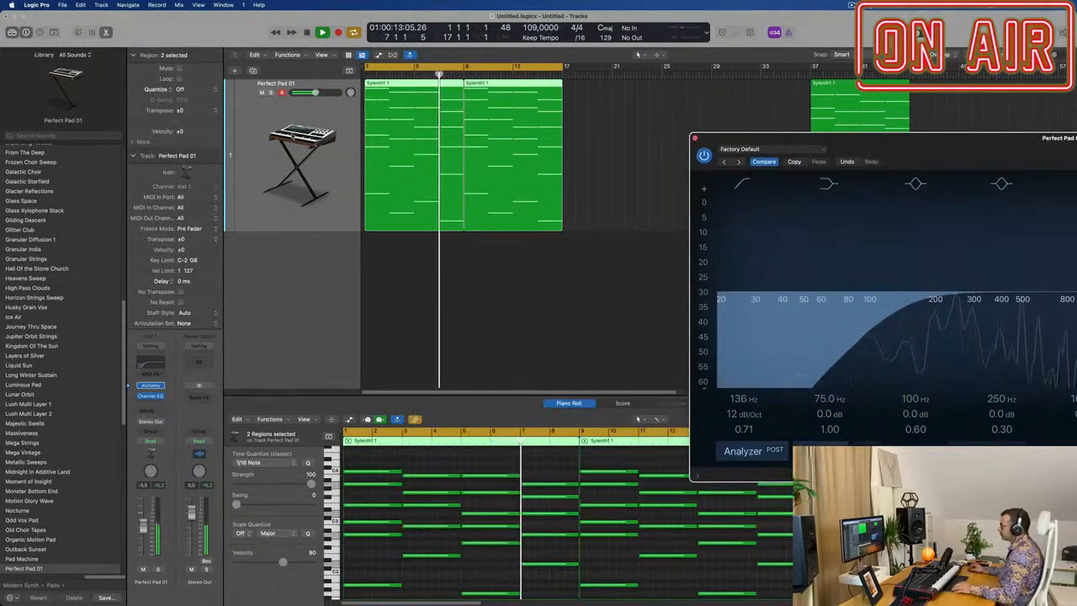
Duplicate the Perfect Pad 01 track with its settings and copy the first pad region onto the new track.
click(304, 84)
click(252, 70)
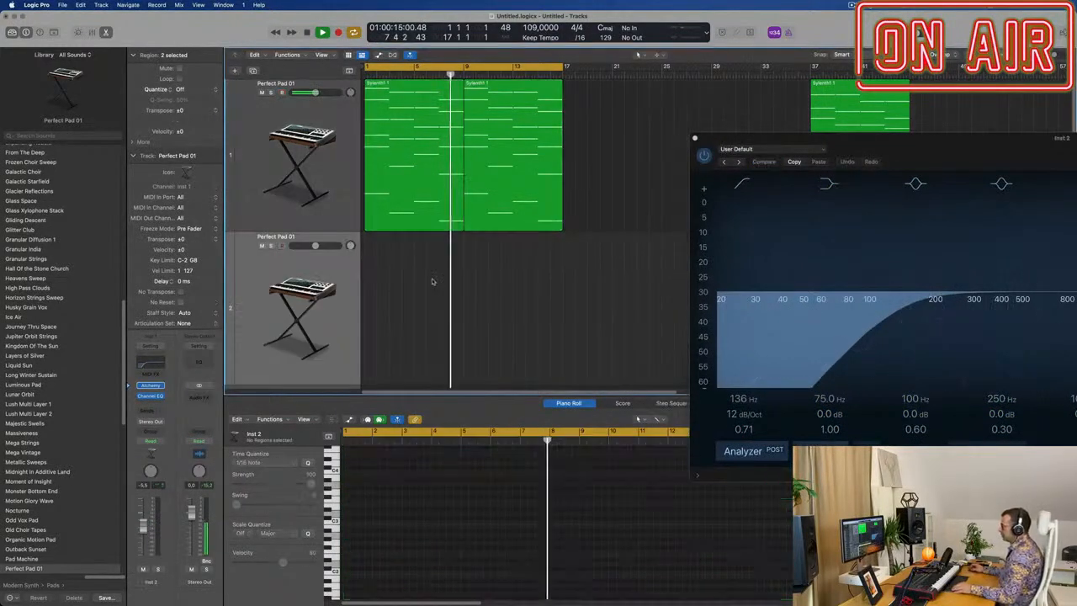
drag(426, 213, 426, 366)
Delete all the upper chord notes in the copied region, keeping only the lowest bass note of each chord.
scroll(404, 477, down, 3)
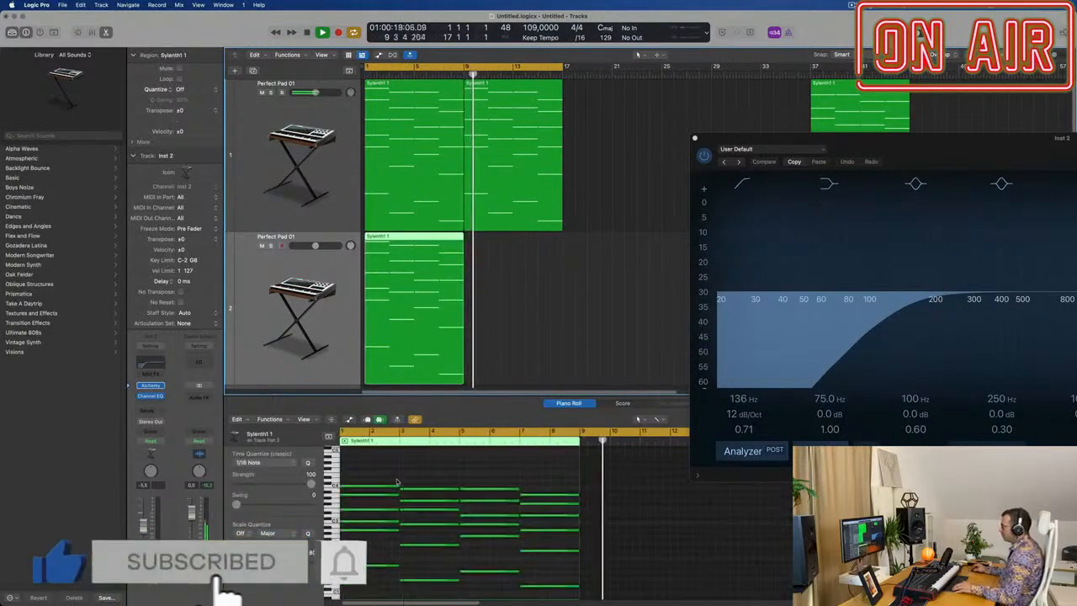
scroll(402, 486, down, 3)
scroll(402, 487, down, 2)
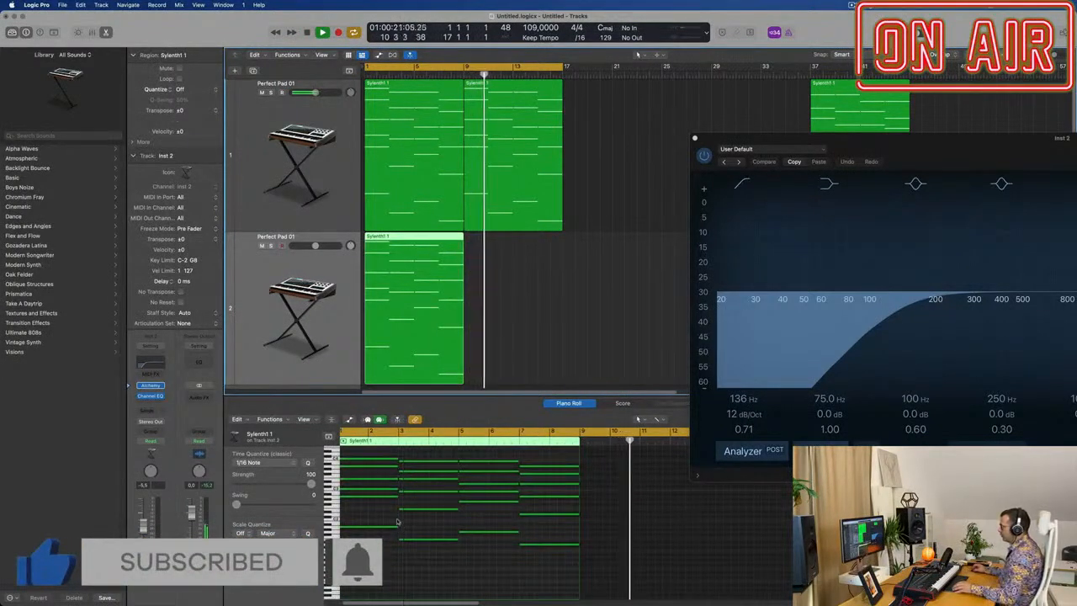
drag(386, 510, 563, 461)
key(Delete)
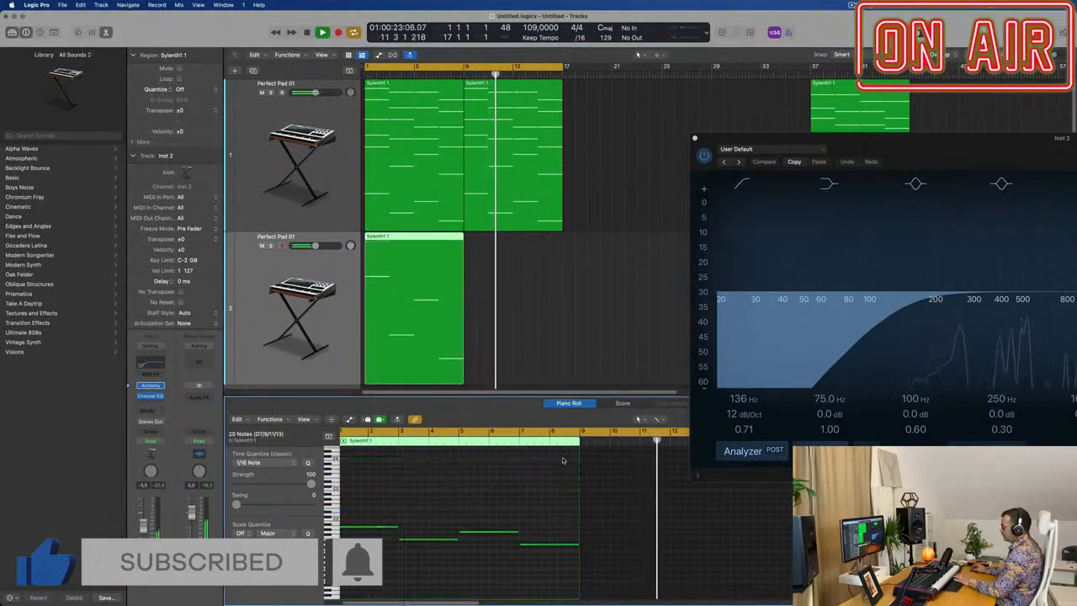
Repeat the bass-note region on the second track so that it also fills bars 9 to 17.
key(Return)
click(510, 302)
click(438, 307)
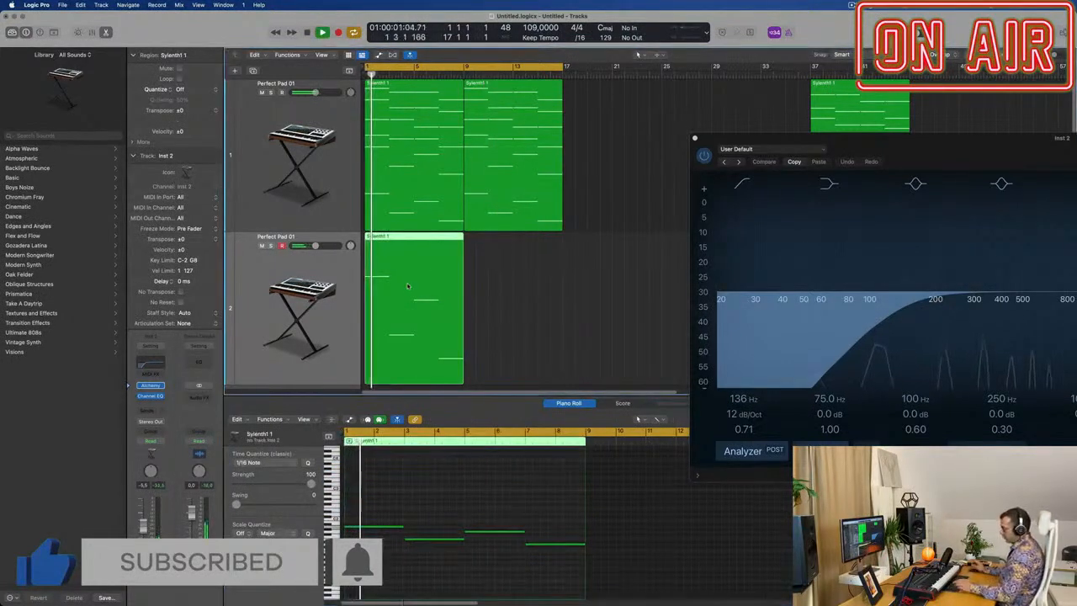
key(super+r)
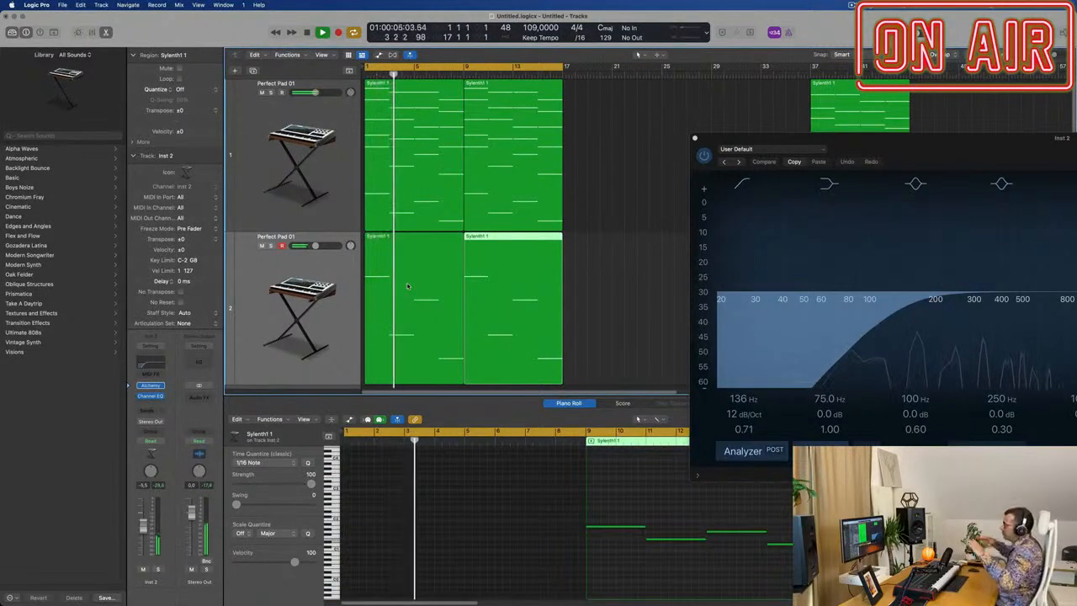
Turn off the low cut in the second track's Channel EQ and raise the track's volume to about 0.2 dB.
click(295, 348)
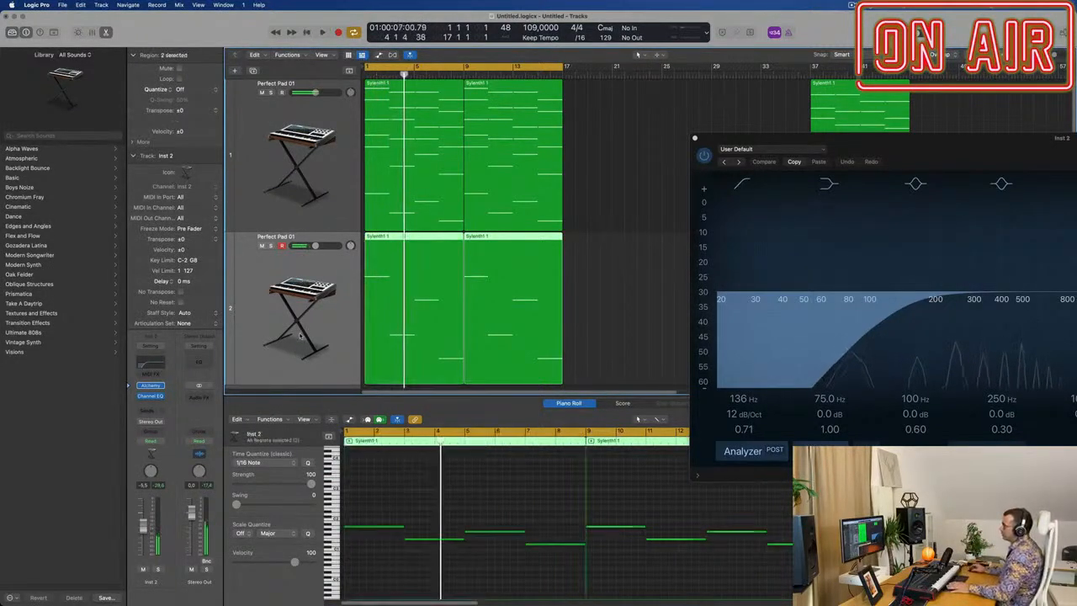
click(140, 366)
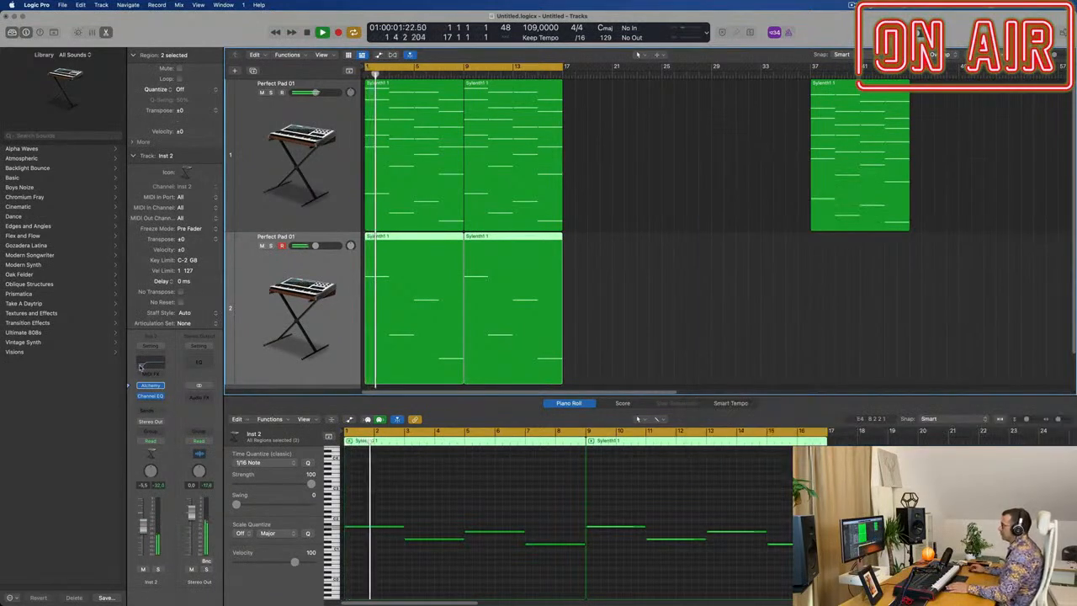
click(140, 366)
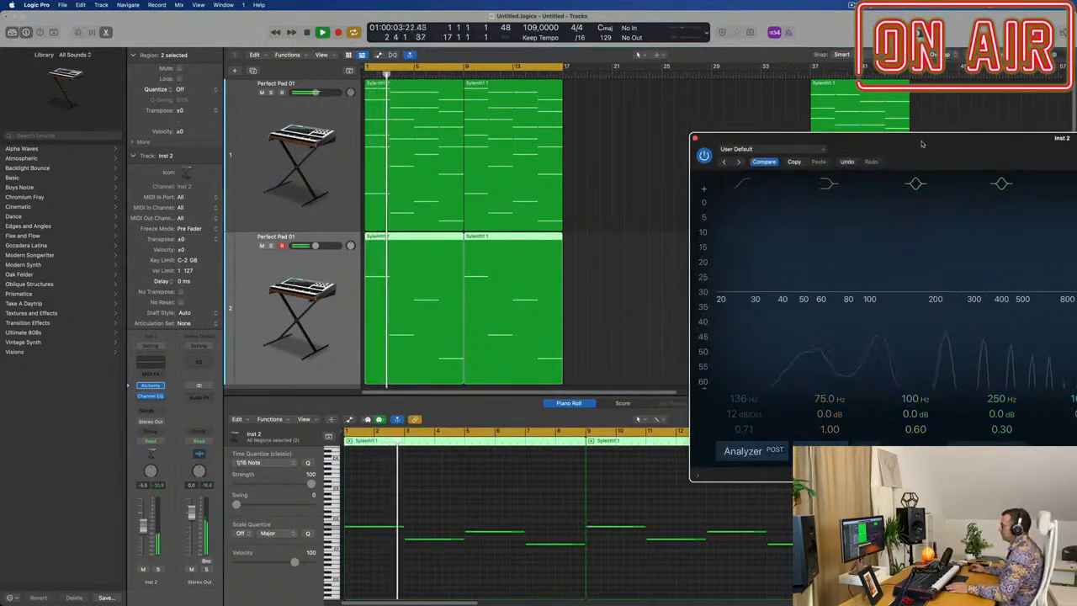
drag(781, 156, 582, 152)
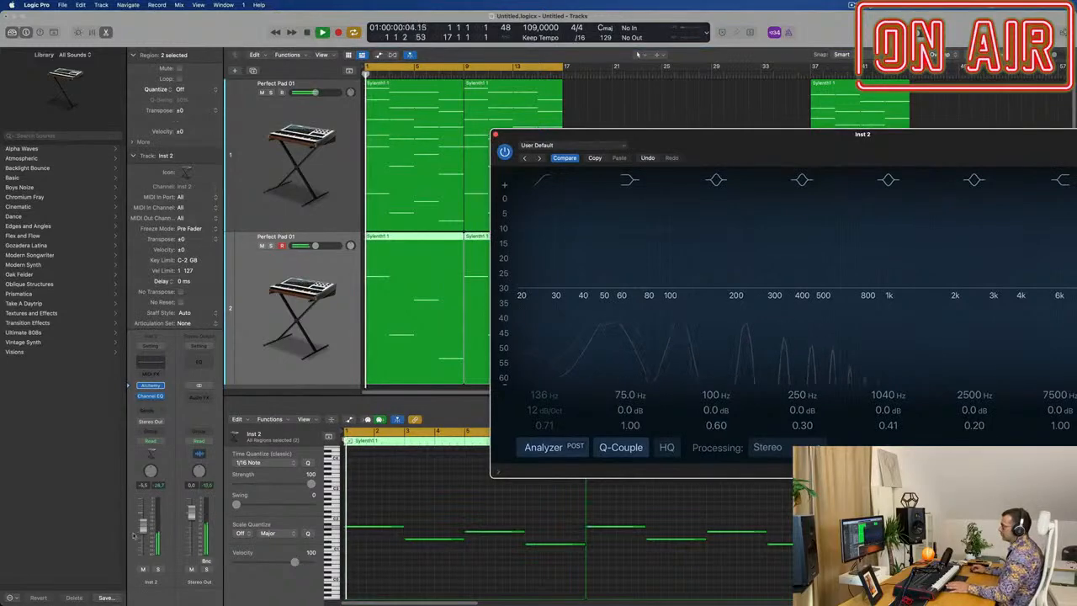
key(space)
key(space)
drag(745, 139, 721, 121)
Load the Alchemy preset Perfect Pad 02 on the second track.
key(space)
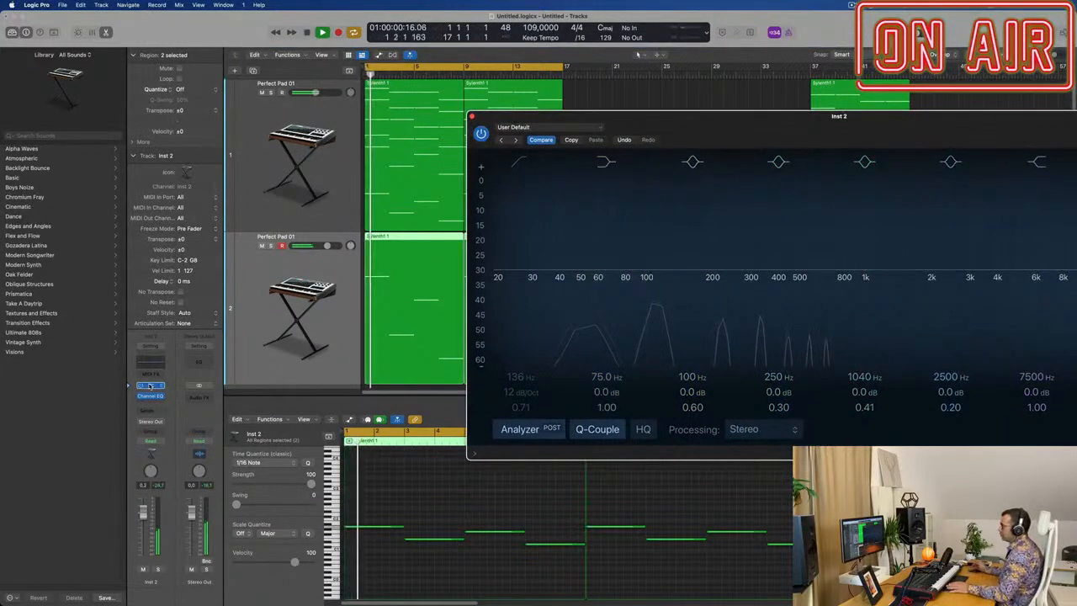
click(150, 386)
click(850, 198)
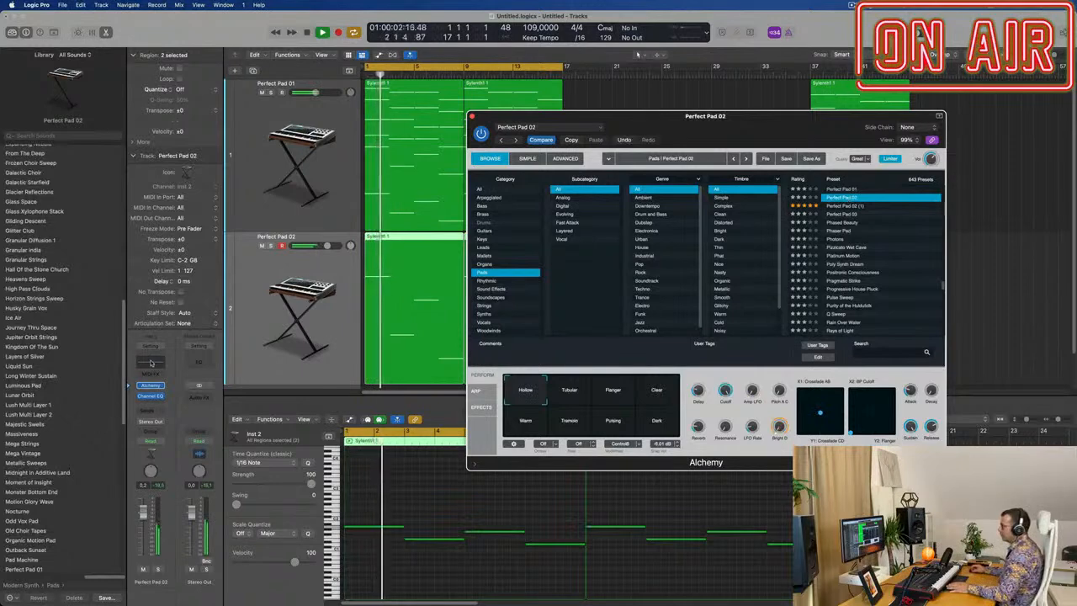
Enable the high cut in the second track's Channel EQ and lower its frequency to 378 Hz.
click(151, 362)
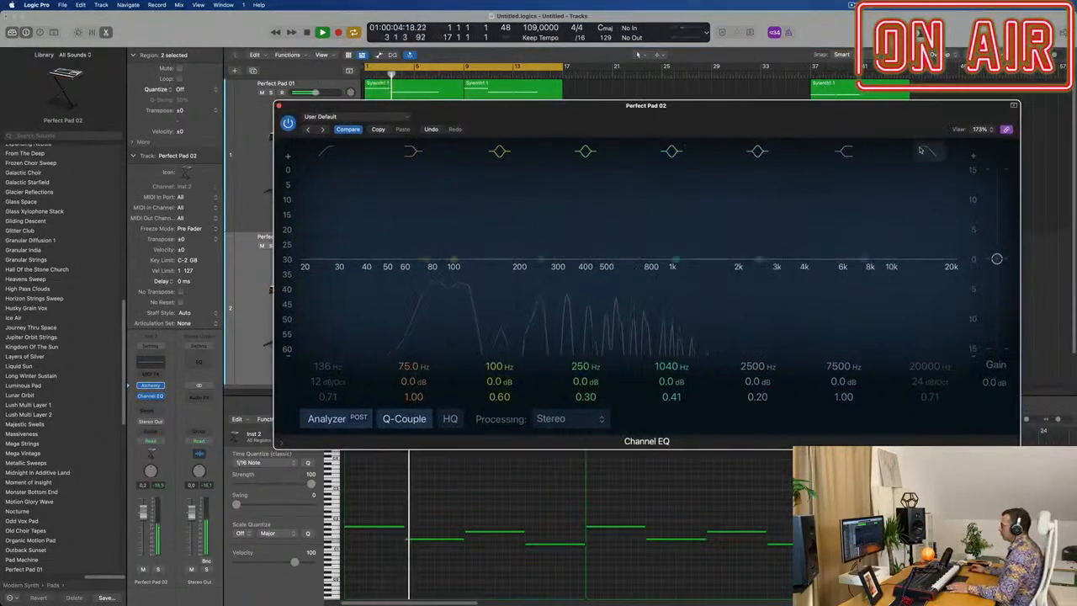
click(921, 150)
drag(953, 260, 573, 249)
drag(619, 121, 814, 211)
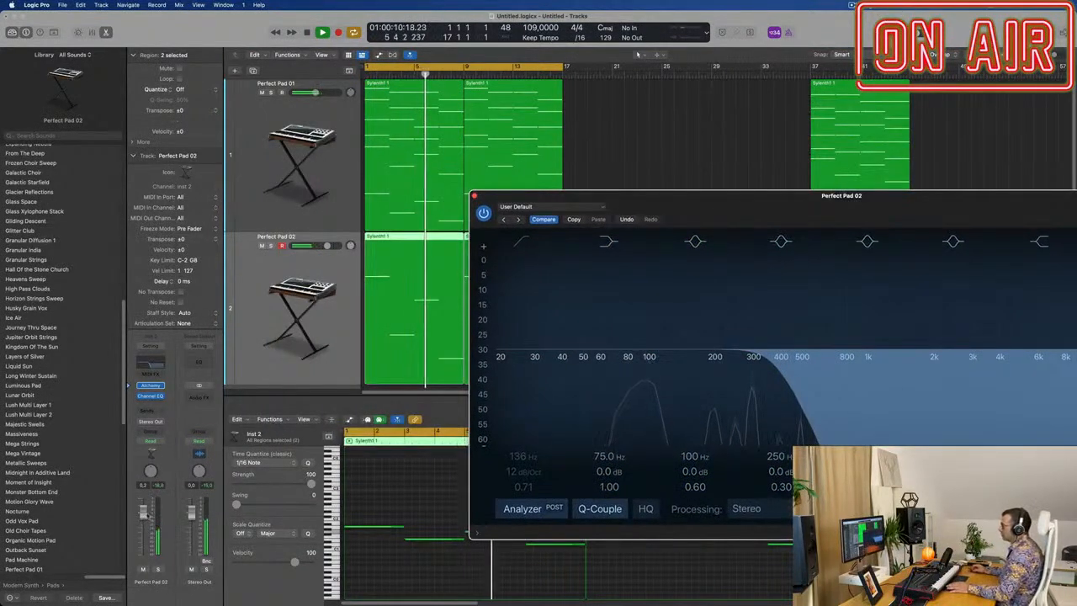
Transpose all the bass notes on the second track down one octave and play from the start.
key(Return)
drag(692, 197, 1025, 112)
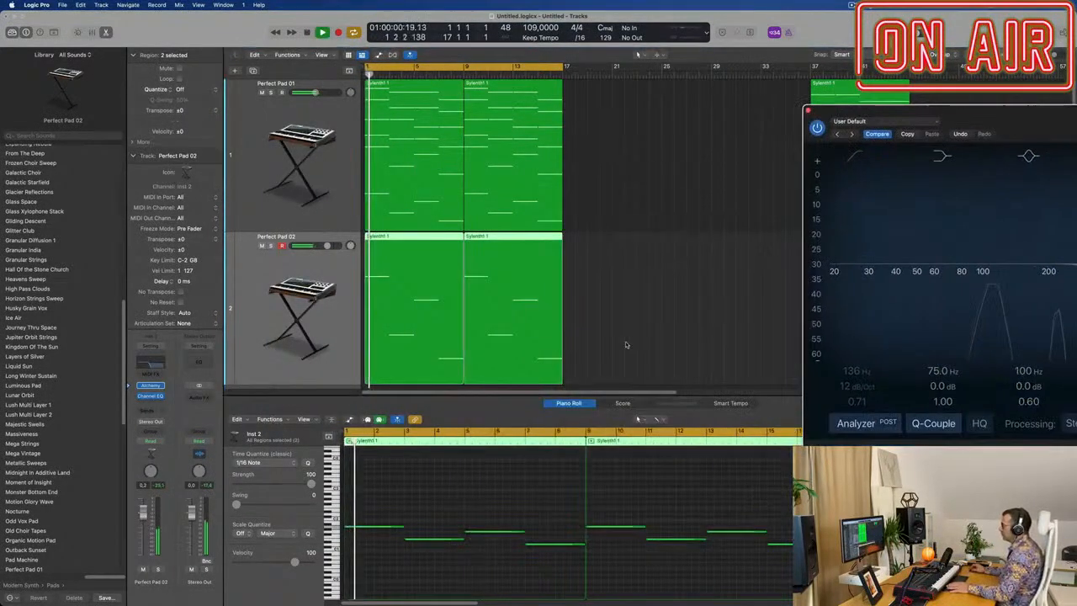
click(498, 499)
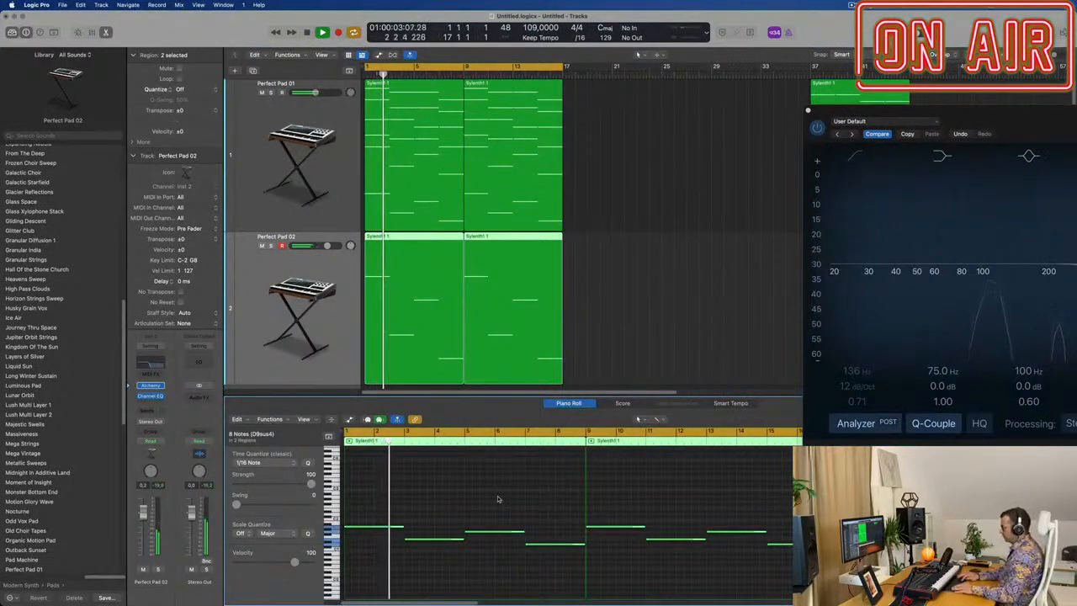
scroll(497, 499, up, 2)
key(Return)
Audition the Alchemy presets Perfect Pad 01, 02 and 03 on the bass track, ending on Perfect Pad 02.
drag(1040, 117, 567, 151)
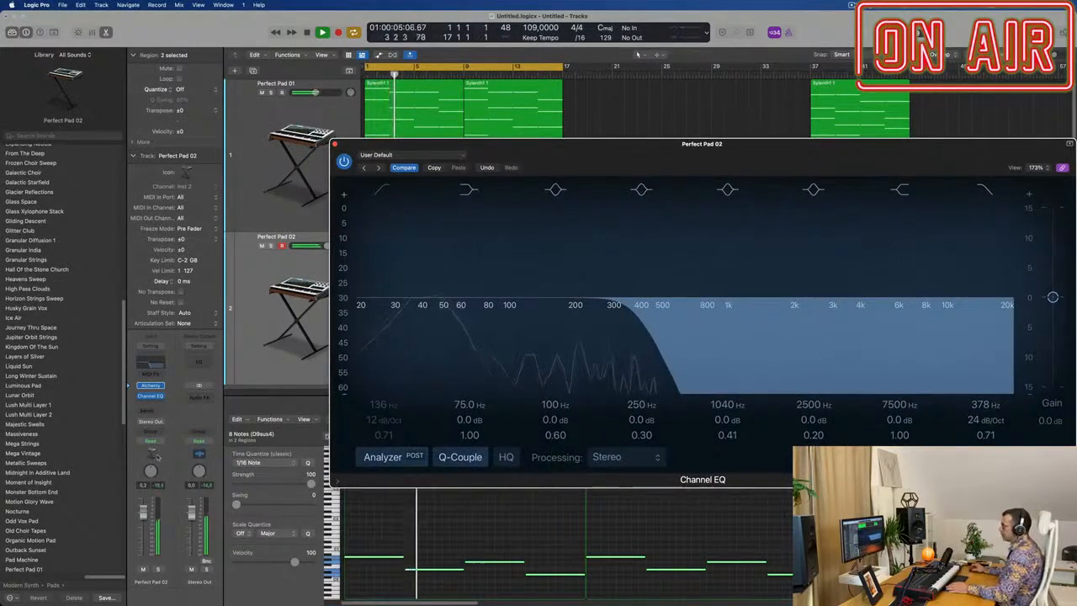
key(Return)
drag(552, 151, 565, 152)
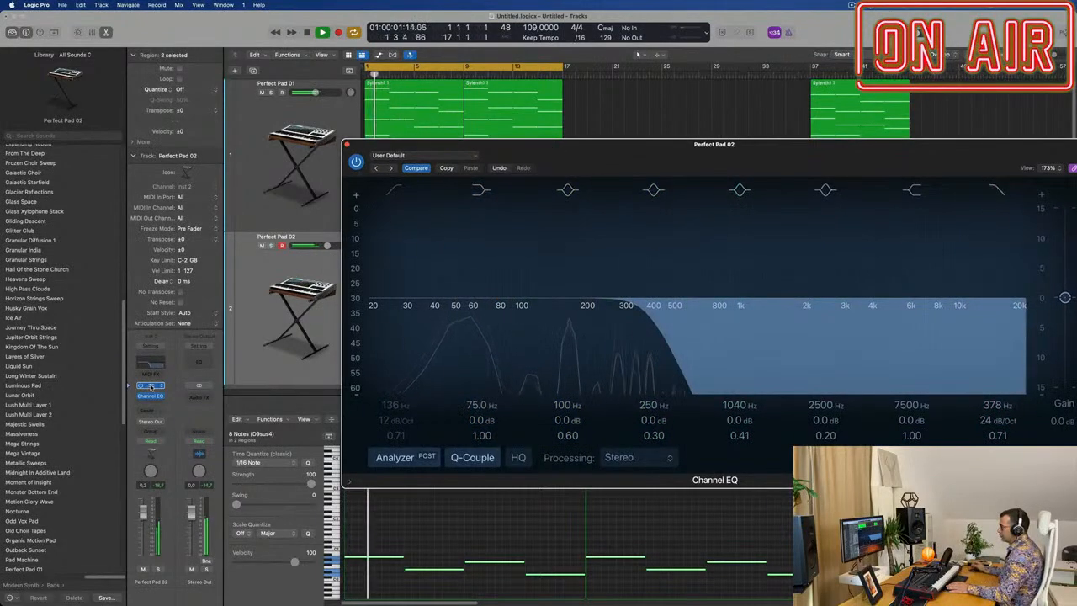
click(151, 386)
scroll(729, 268, up, 2)
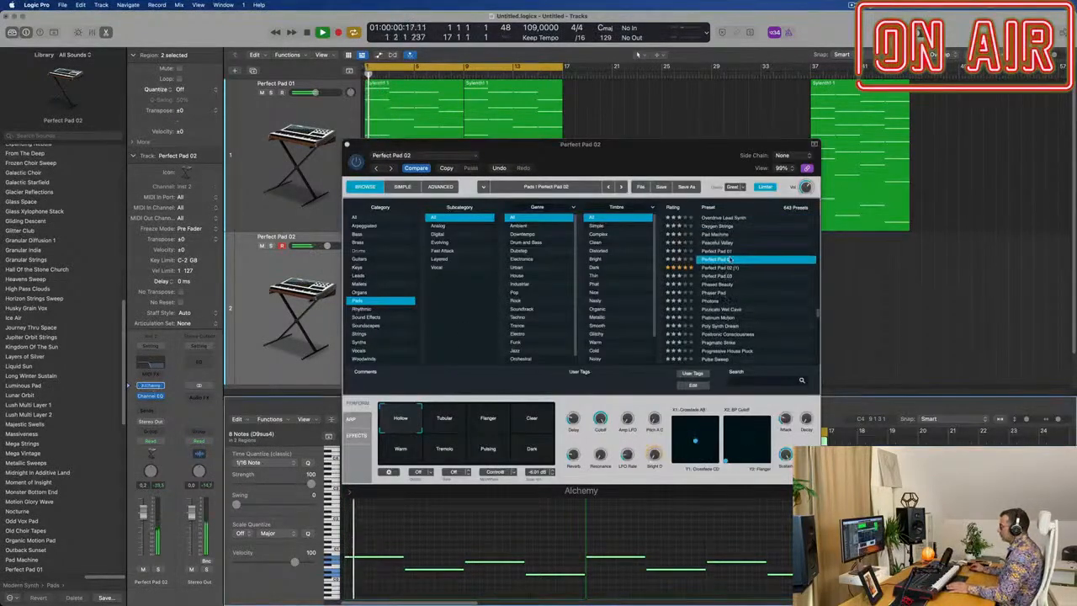
click(719, 250)
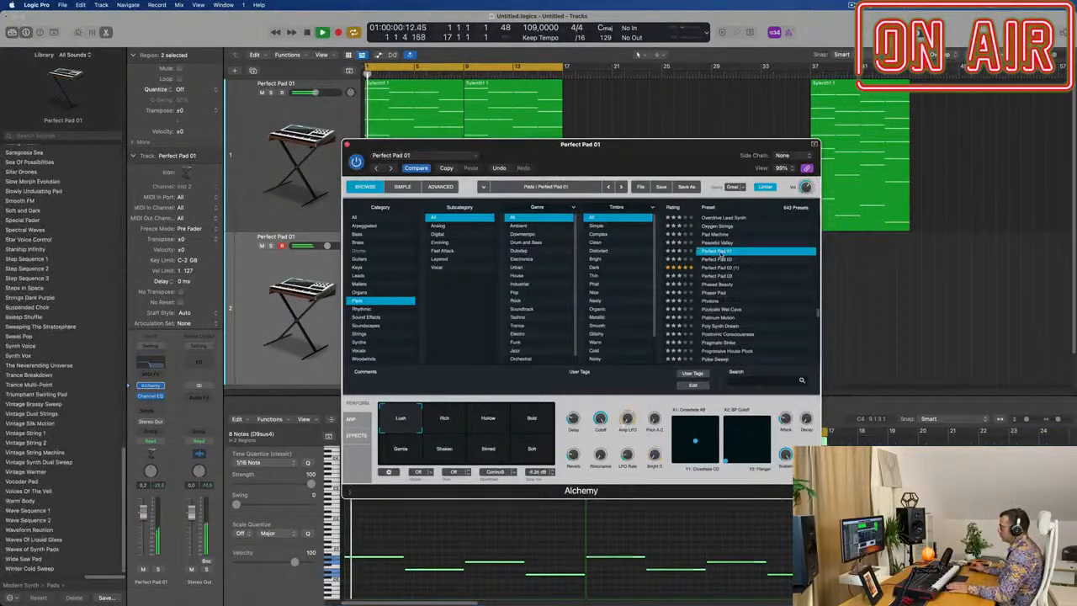
click(721, 260)
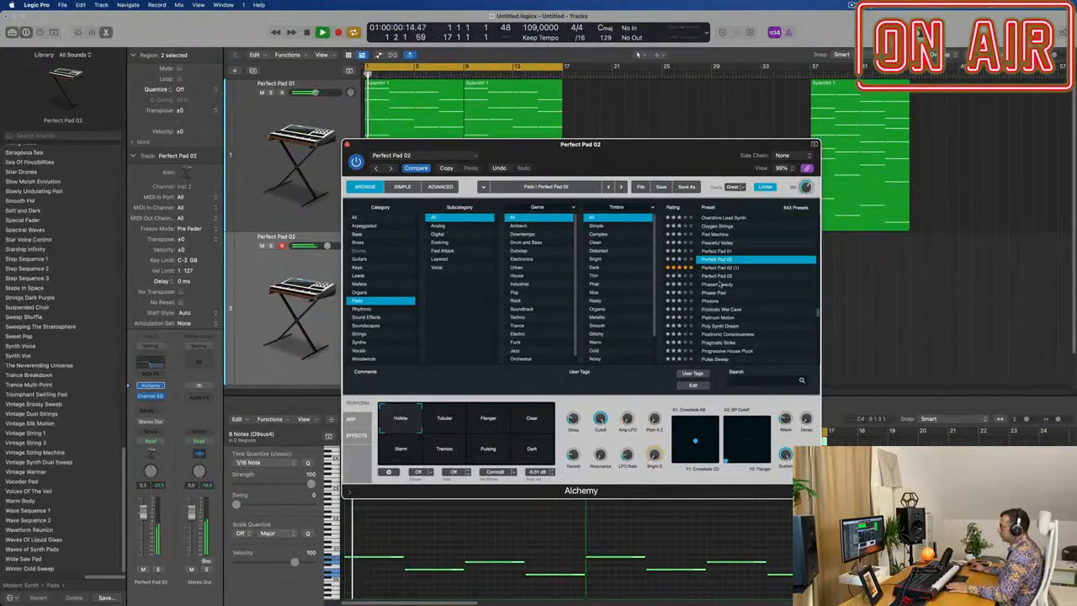
click(721, 277)
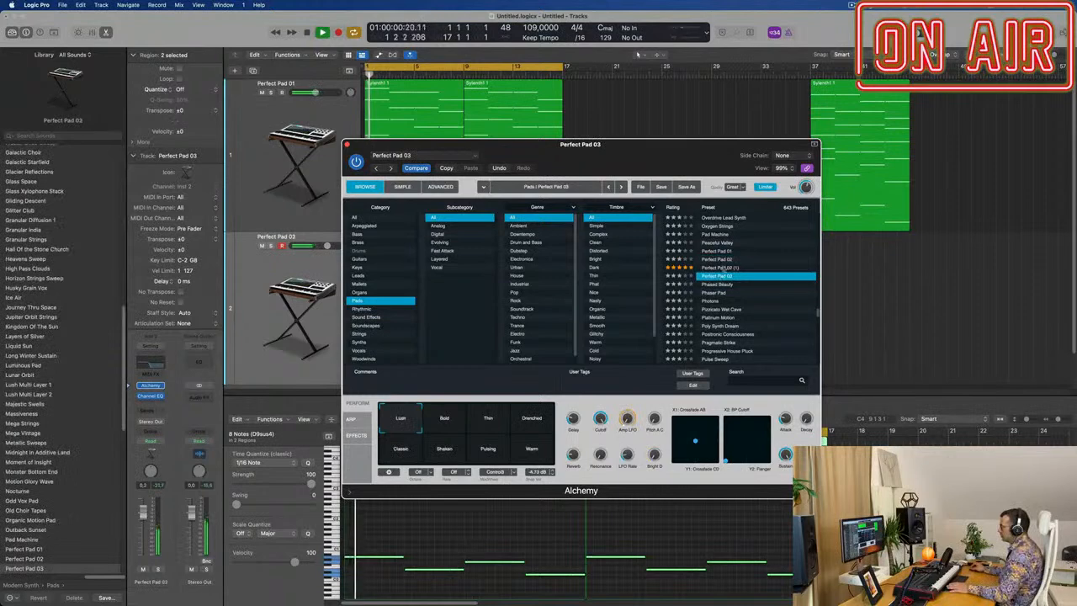
click(721, 260)
Add a stereo Compressor after the bass track's Channel EQ and set its threshold to about -23.5 dB.
drag(643, 149, 731, 130)
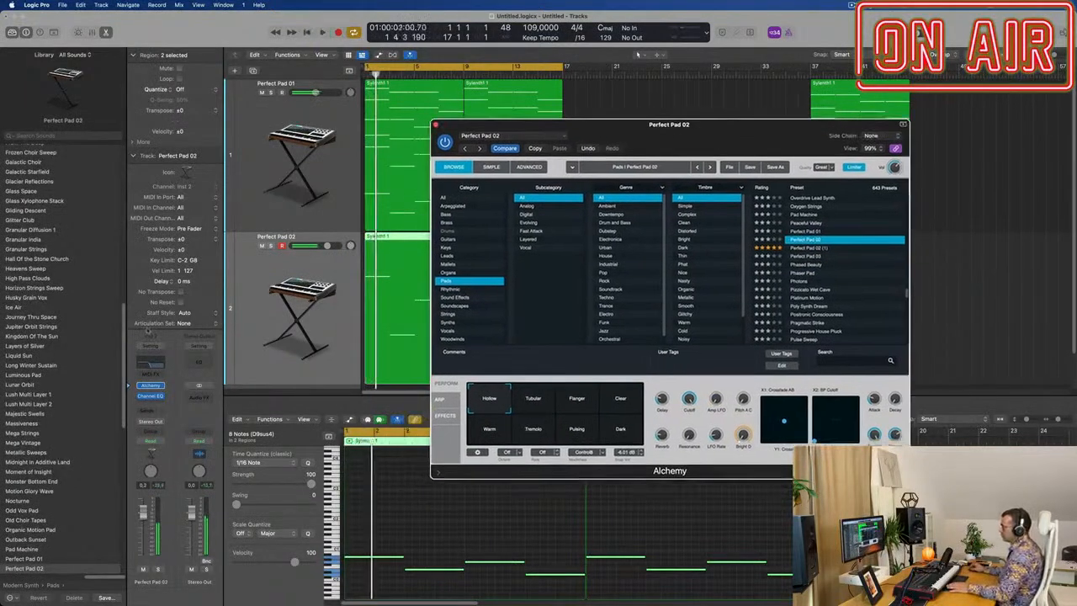
click(152, 405)
mouse_move(156, 444)
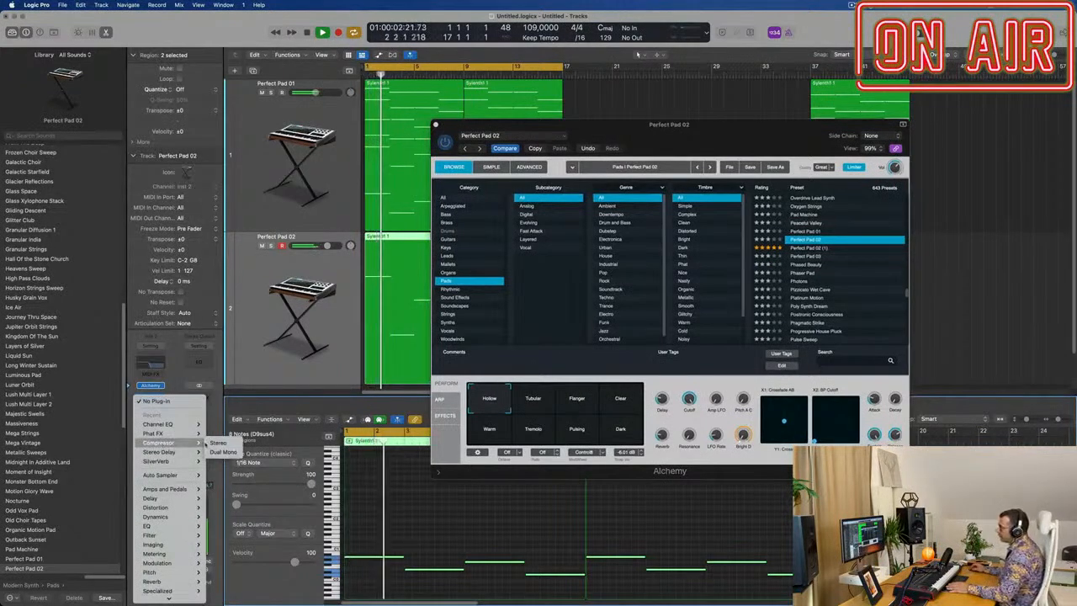
click(218, 443)
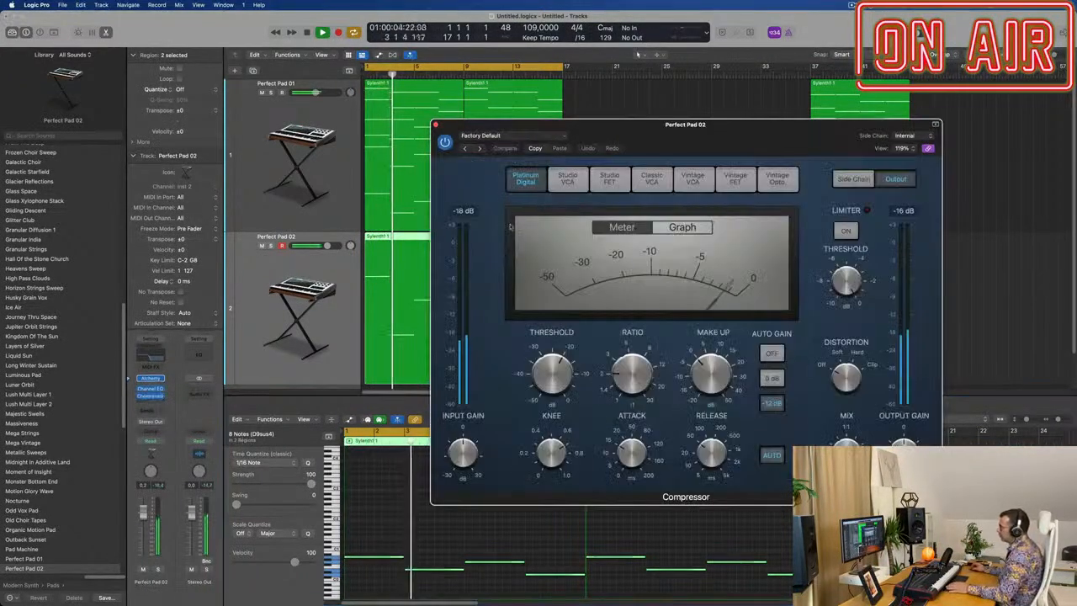
key(space)
key(space)
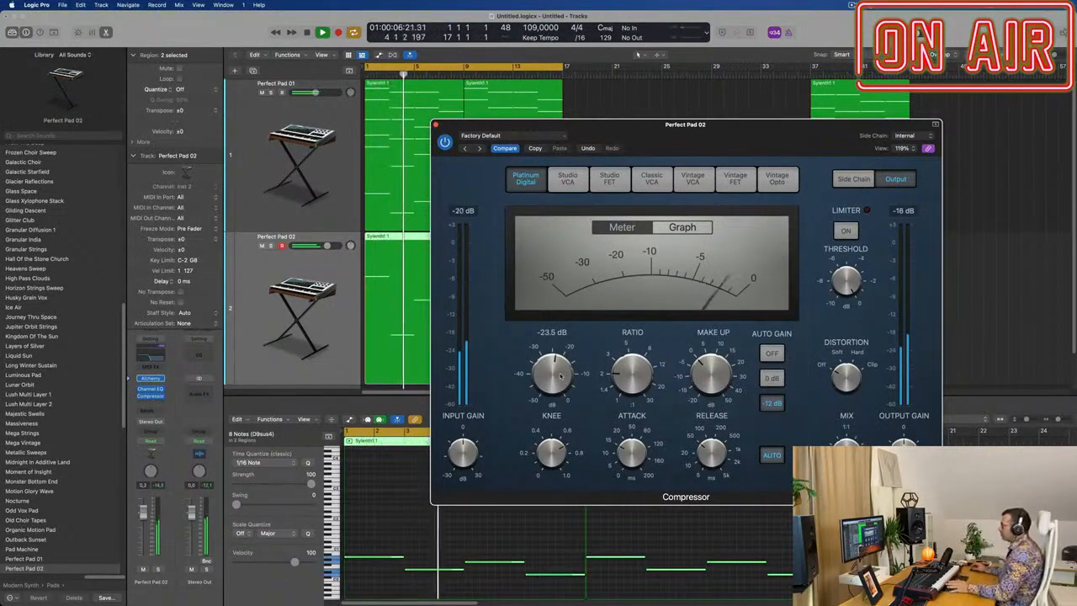
Lower the bass track's volume to about -4.5 dB, comparing the sound with the compressor bypassed and active.
drag(143, 526, 144, 524)
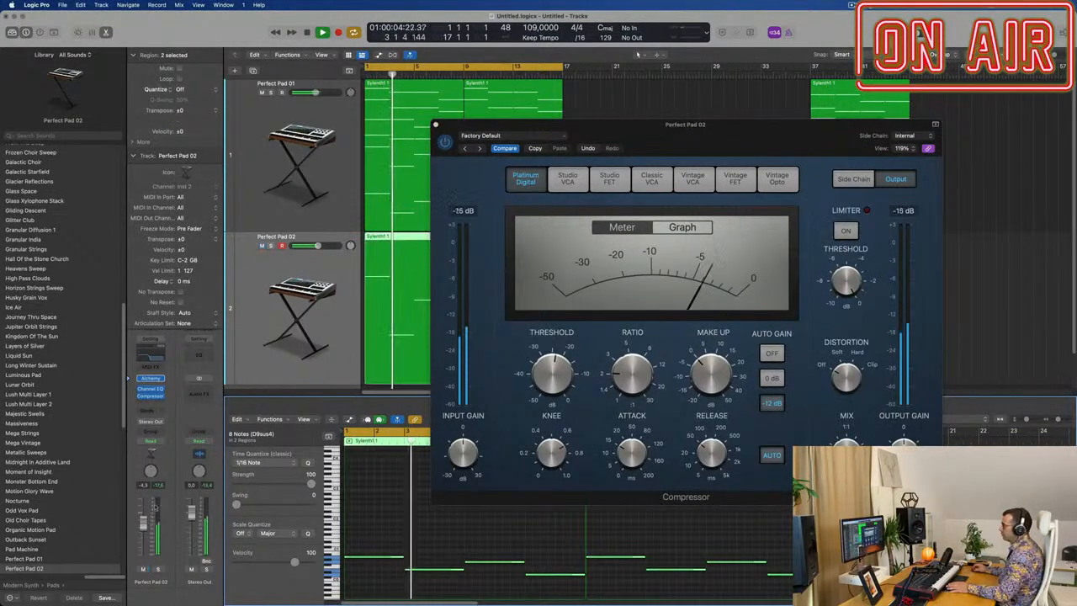
click(446, 143)
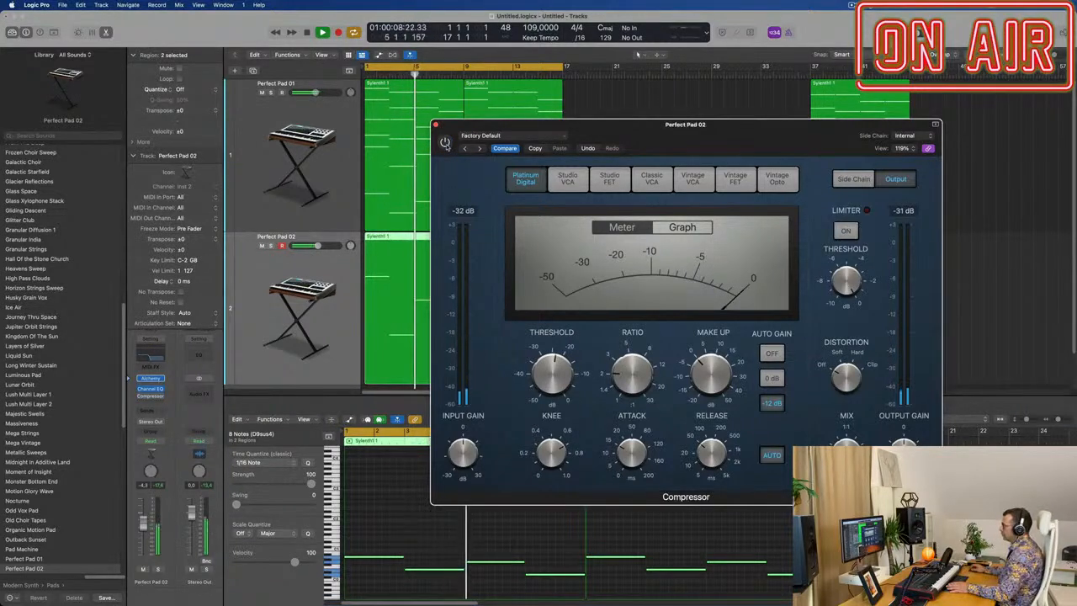
click(446, 143)
key(Return)
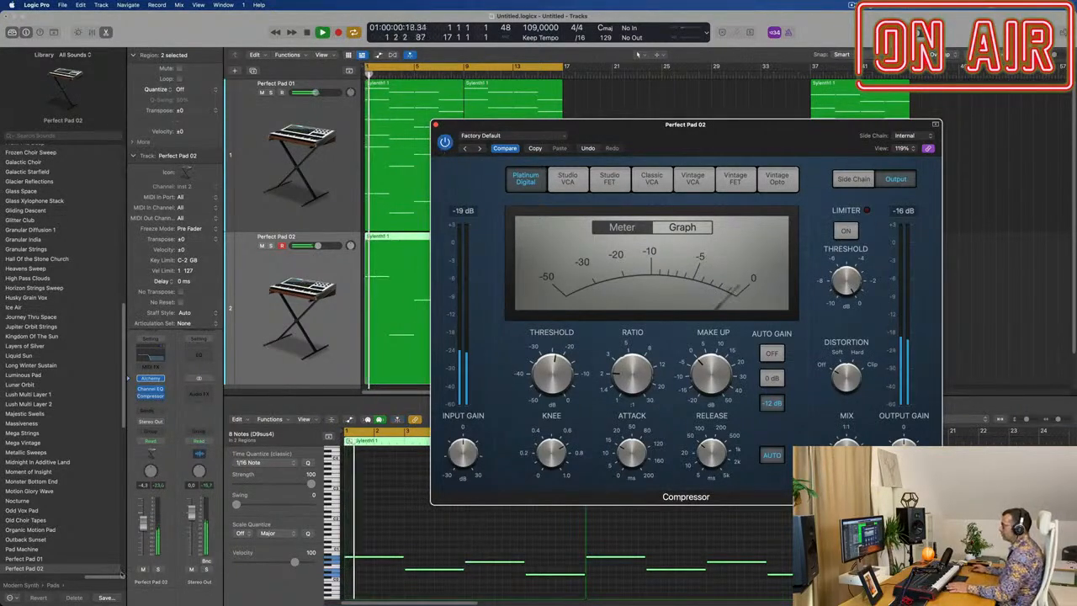
drag(142, 530, 143, 533)
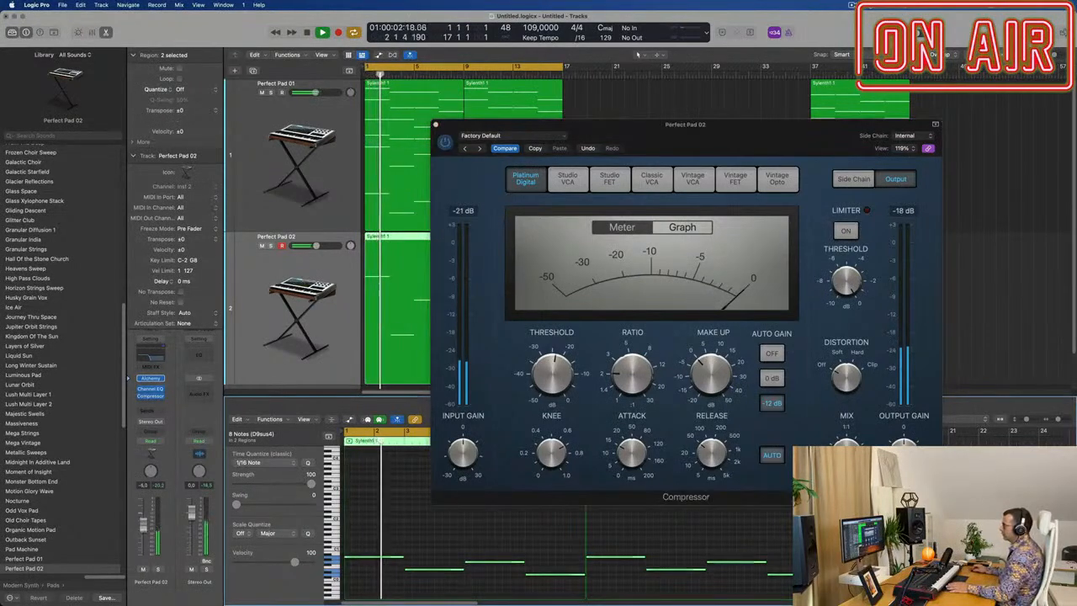
Repeat the two chord regions and two bass regions once after themselves and extend the cycle range to bar 33.
click(436, 126)
scroll(634, 236, down, 5)
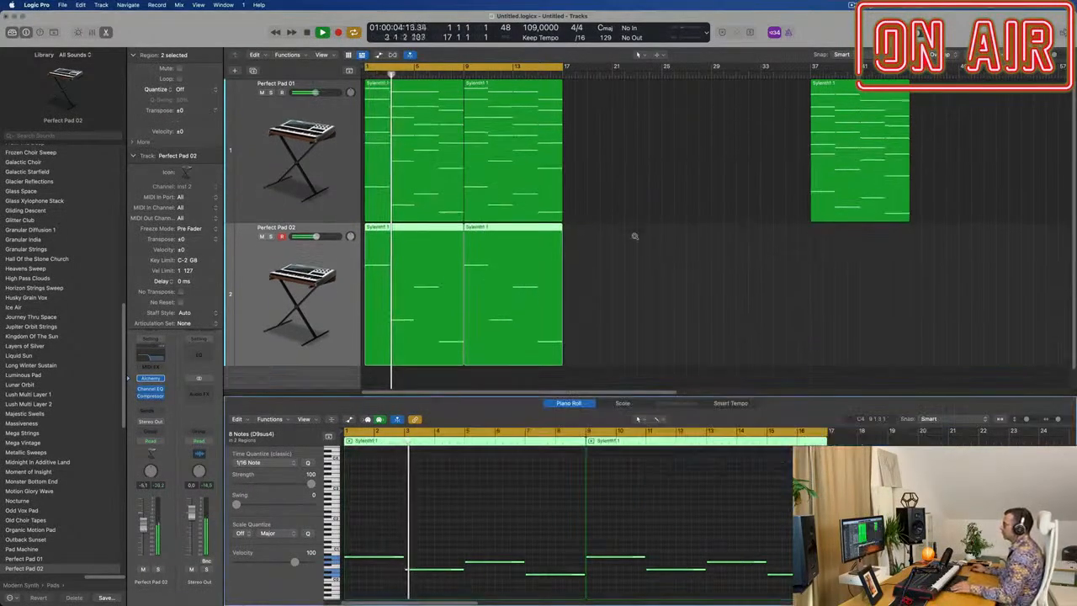
scroll(637, 238, right, 3)
scroll(650, 236, left, 4)
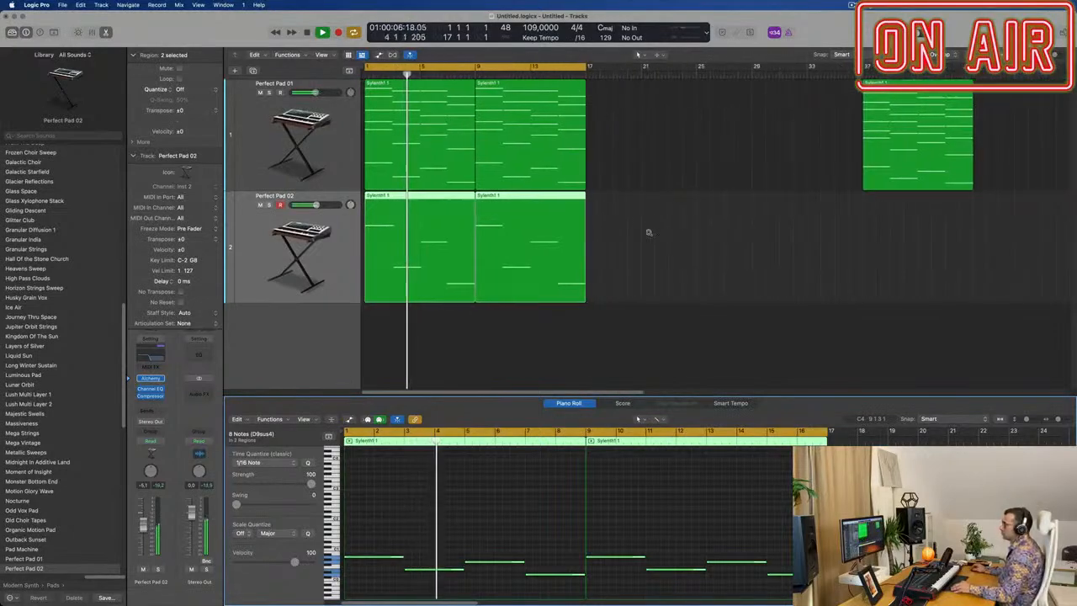
scroll(647, 234, left, 2)
drag(629, 166, 421, 251)
key(super+r)
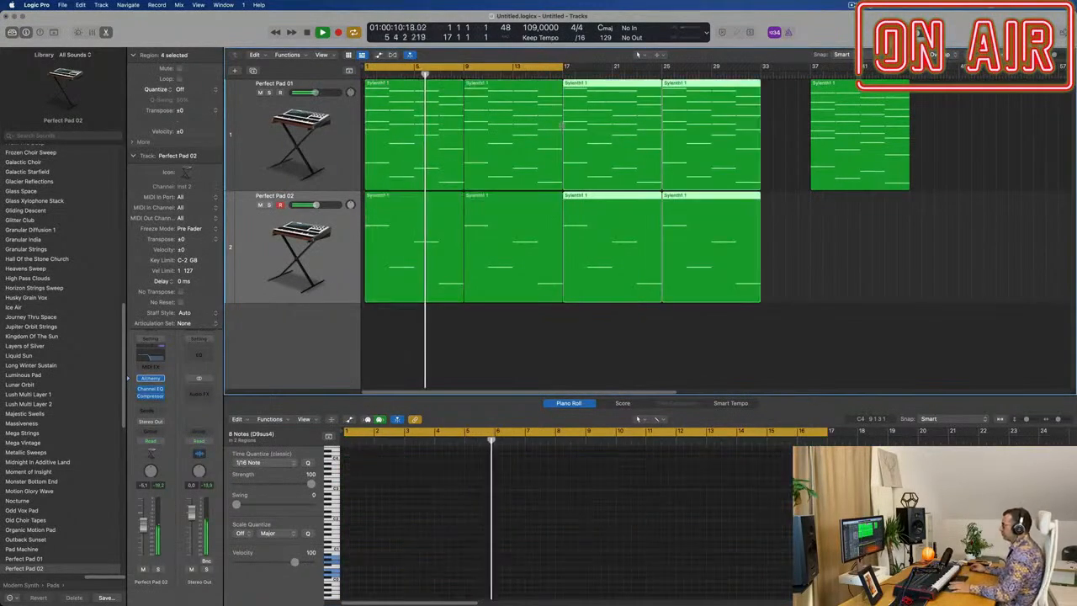
drag(565, 66, 760, 67)
Play from the start with the chord track selected and move the spare chord region at bar 37 slightly later.
click(264, 116)
key(Return)
click(876, 120)
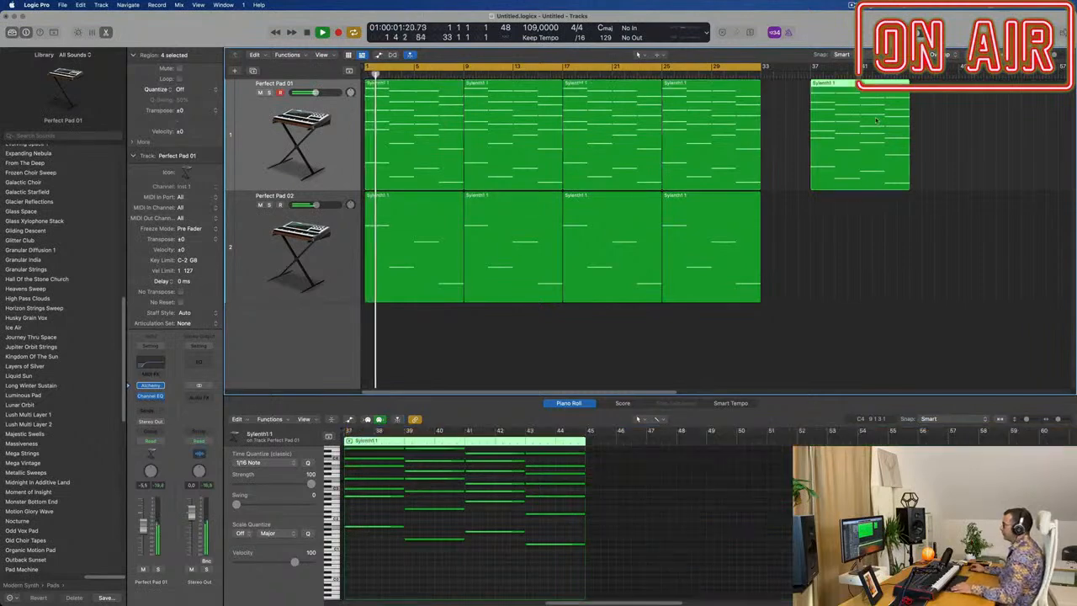
mouse_move(874, 156)
mouse_down()
mouse_move(700, 296)
mouse_move(545, 296)
mouse_move(940, 296)
mouse_move(883, 164)
mouse_up()
Duplicate the bass track with its Alchemy instrument, Channel EQ and Compressor as an empty third track.
click(279, 270)
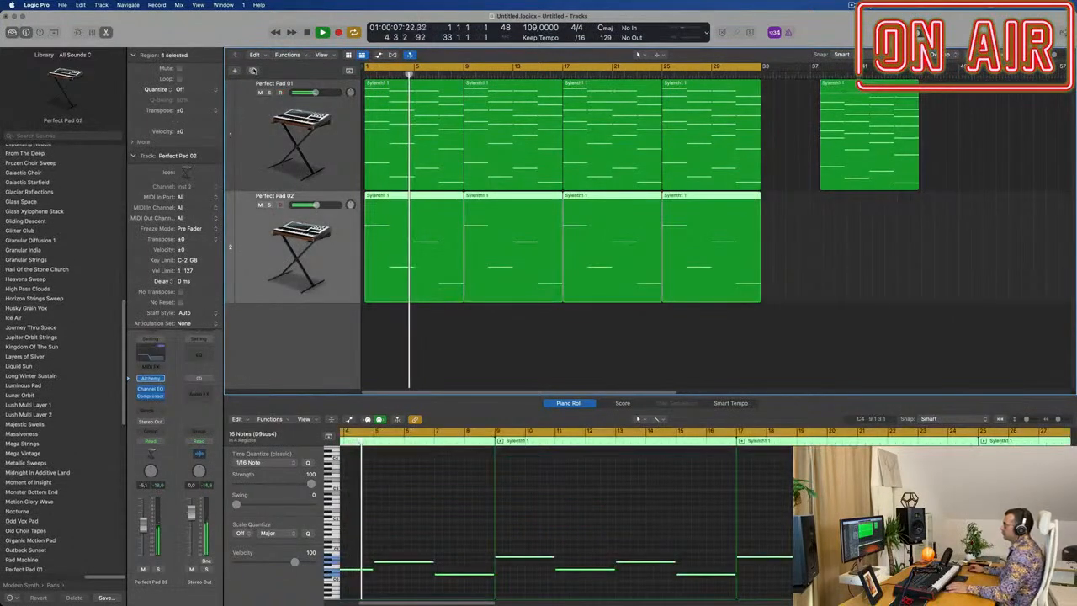
key(super+d)
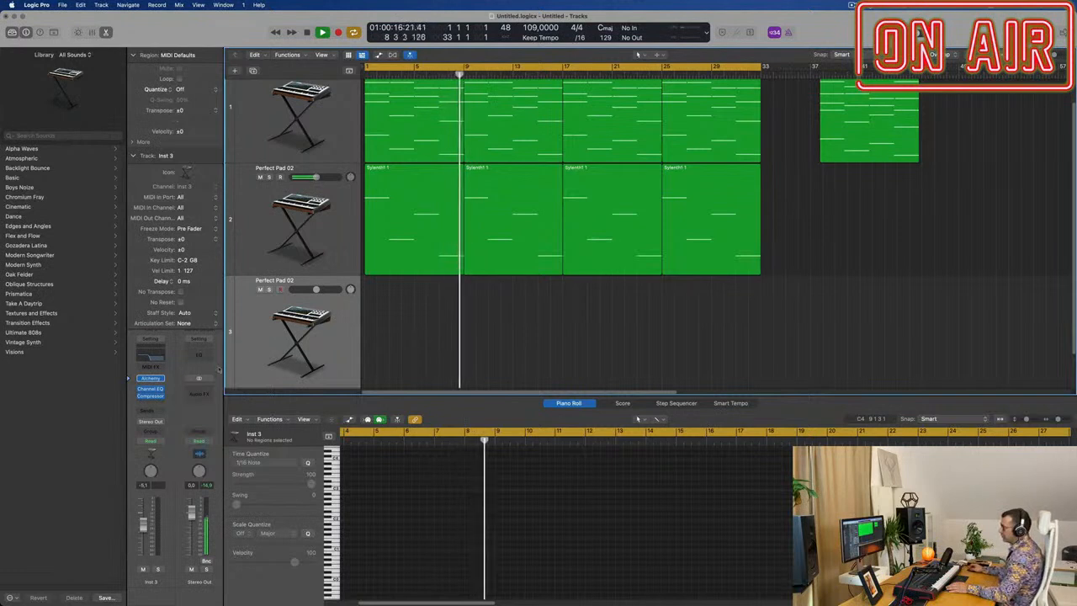
click(161, 379)
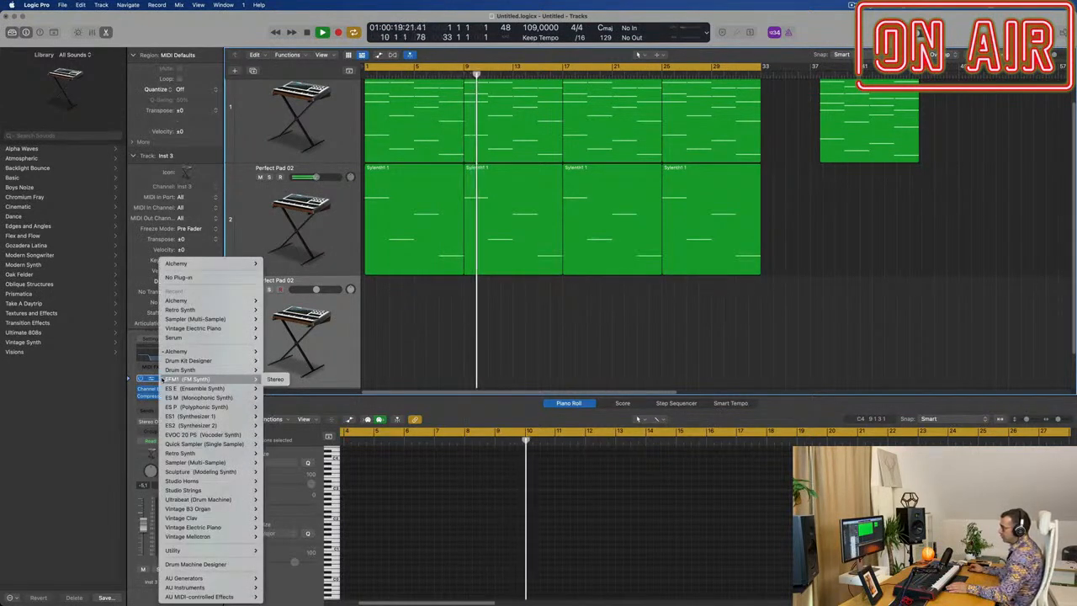
click(72, 56)
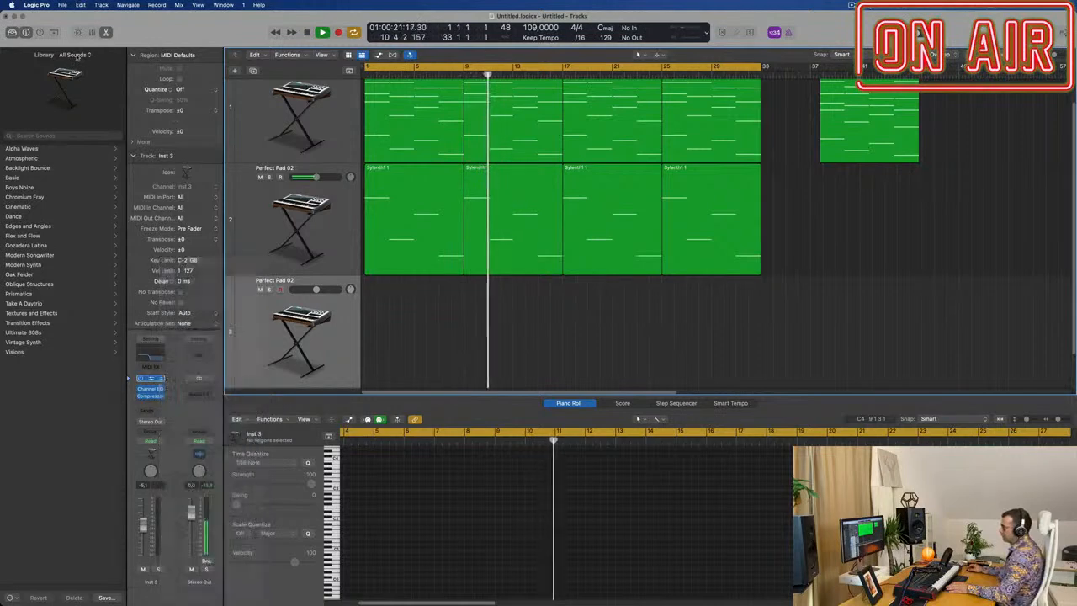
click(68, 56)
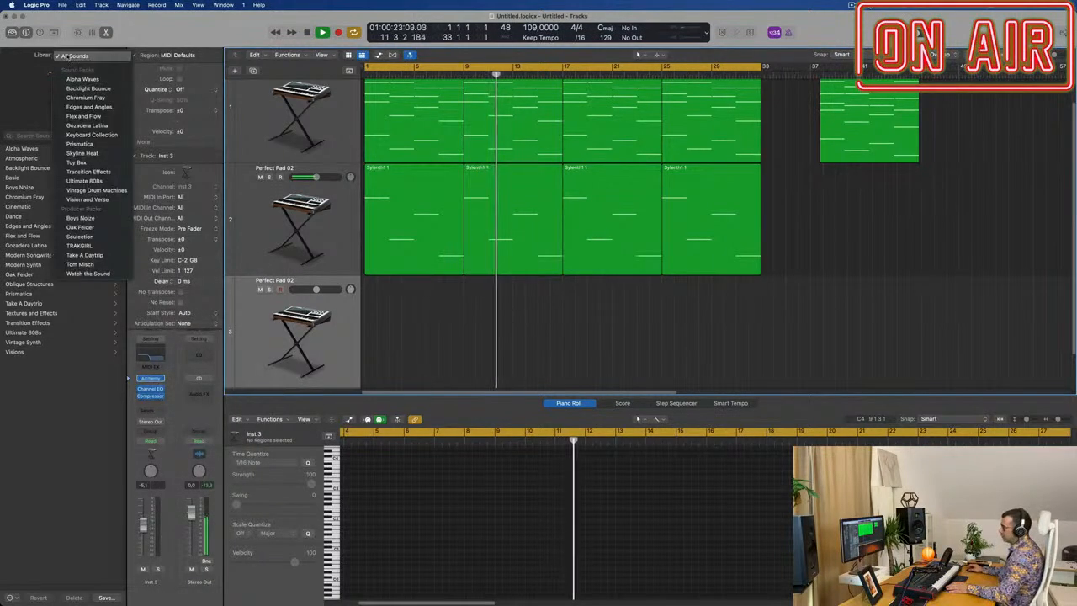
click(15, 81)
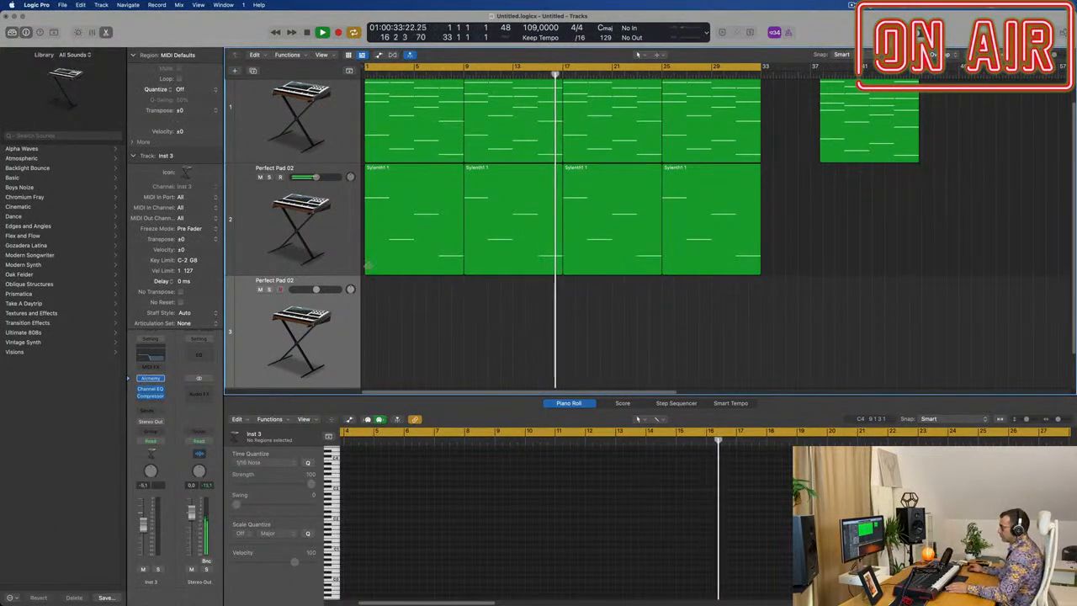
Create a new software instrument track using the stereo Studio Horns plug-in.
scroll(247, 96, up, 2)
click(236, 70)
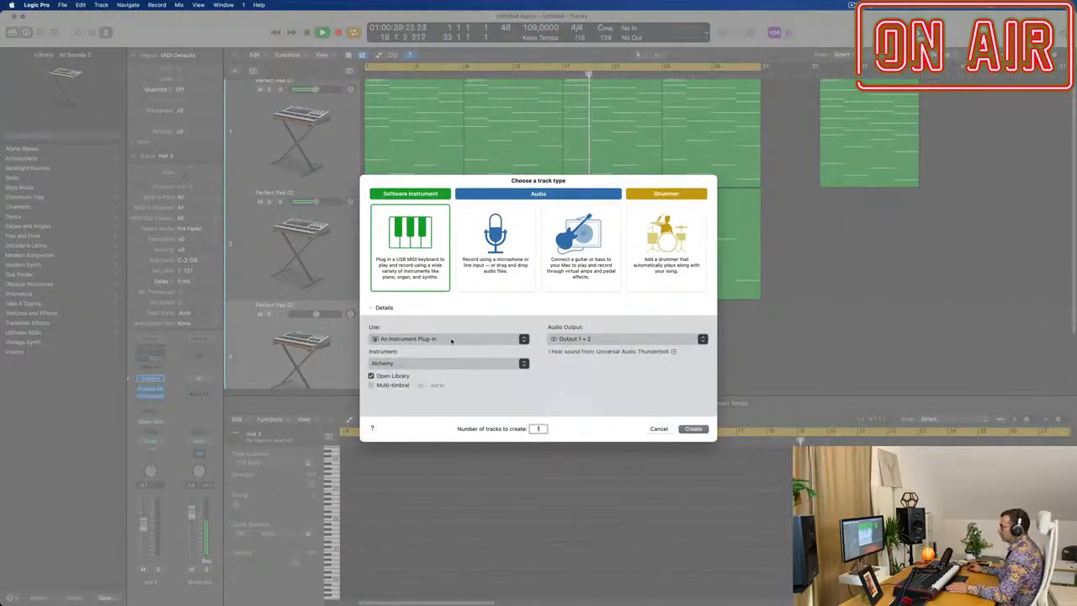
click(448, 364)
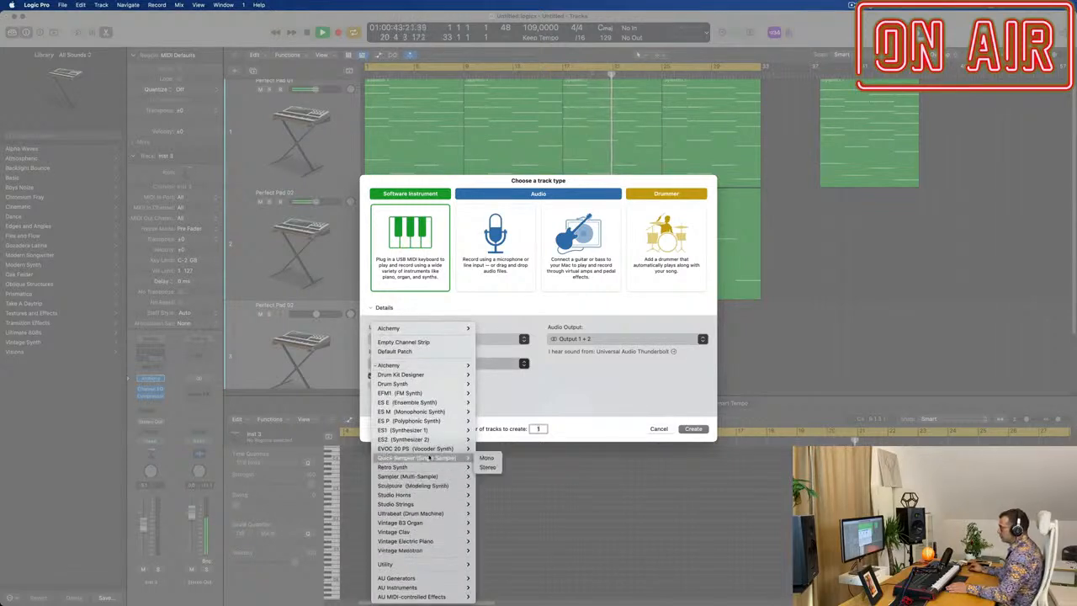
mouse_move(426, 534)
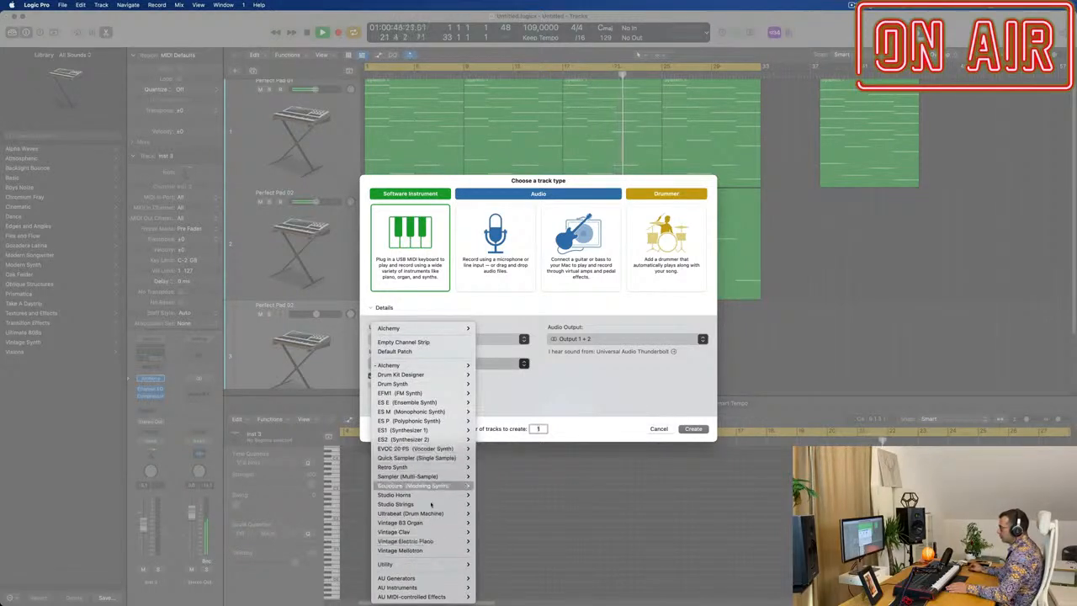
mouse_move(438, 505)
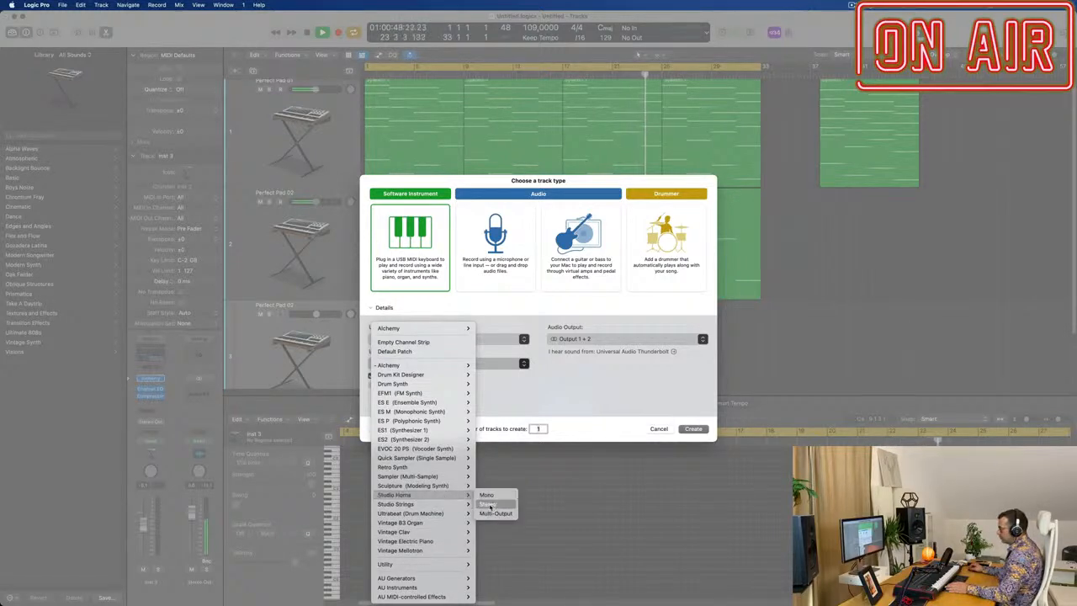
click(491, 504)
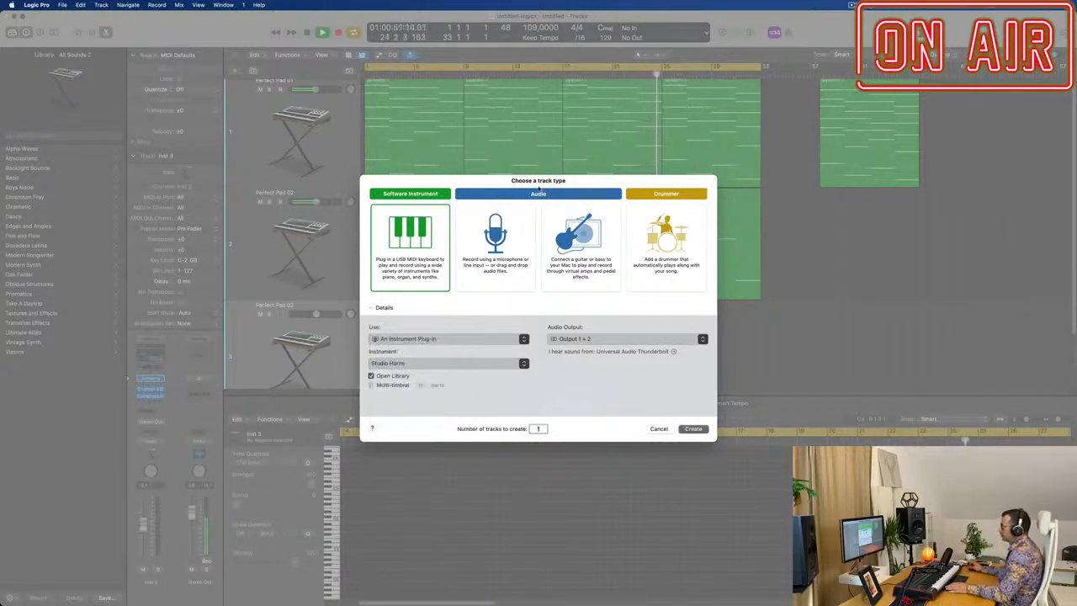
key(Return)
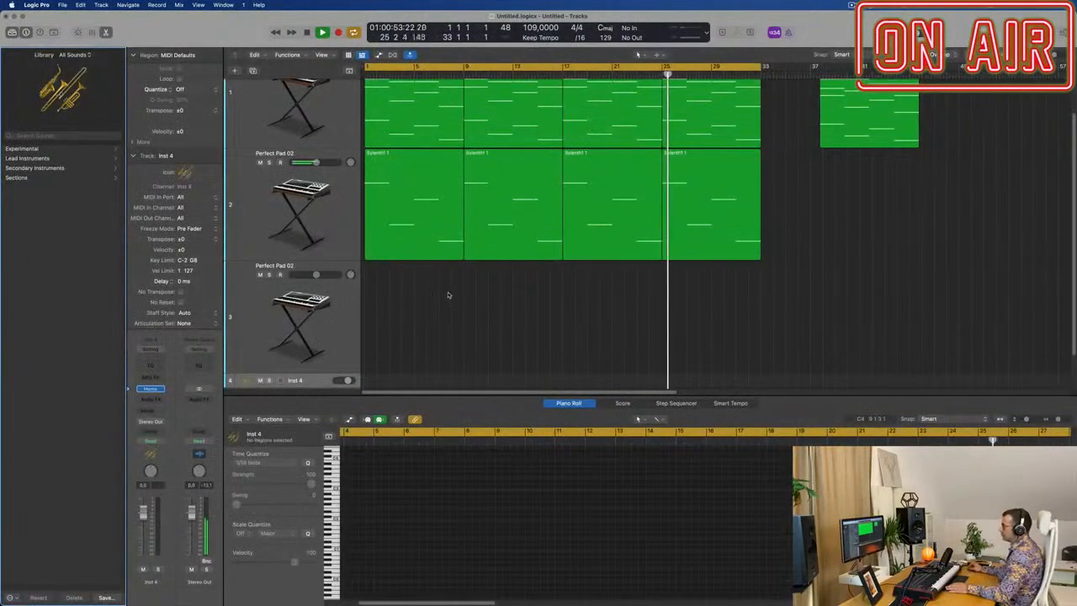
Copy the spare chord region to bar 1 of the Studio Horns track and stop playback.
key(space)
key(space)
click(880, 107)
drag(880, 107, 404, 384)
key(space)
scroll(432, 509, up, 3)
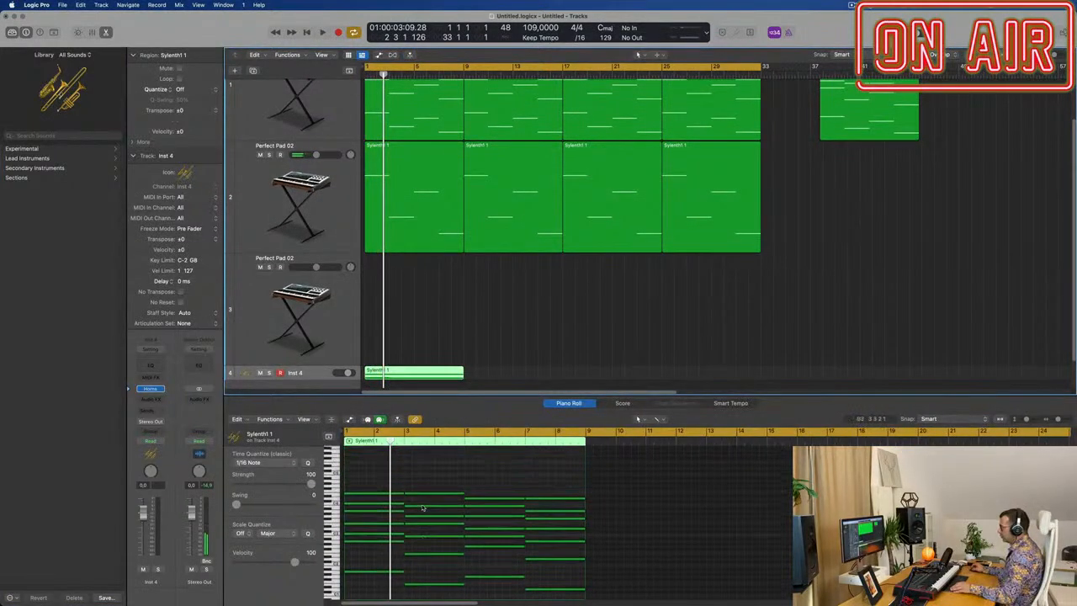
Delete all lower chord notes from the horn region, keeping only the top-voice line.
drag(379, 498, 565, 588)
click(459, 528)
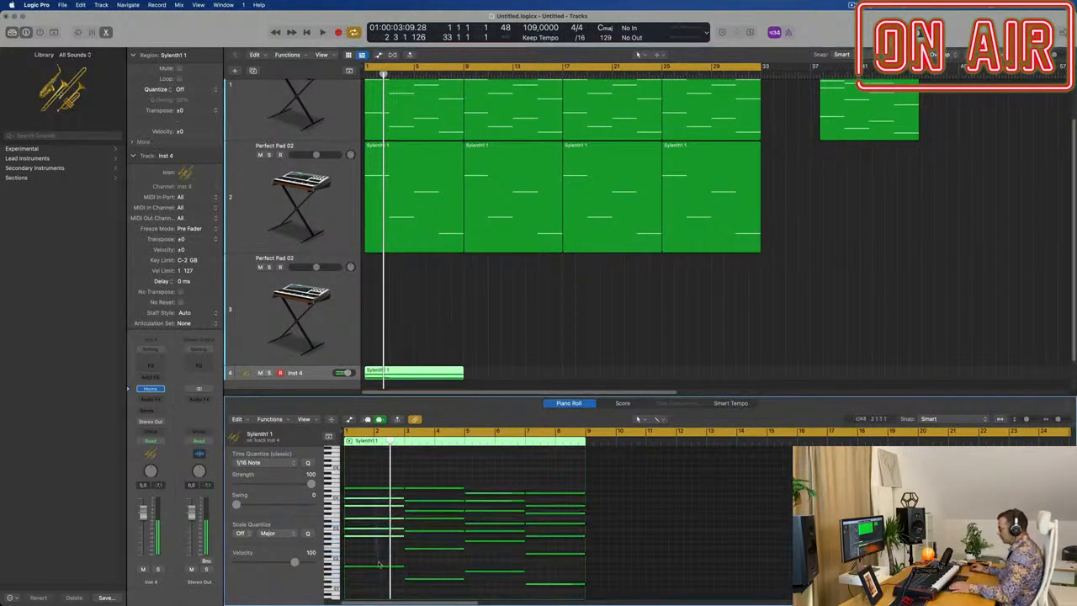
drag(382, 578, 382, 579)
key(BackSpace)
drag(392, 504, 551, 578)
key(BackSpace)
scroll(521, 564, up, 4)
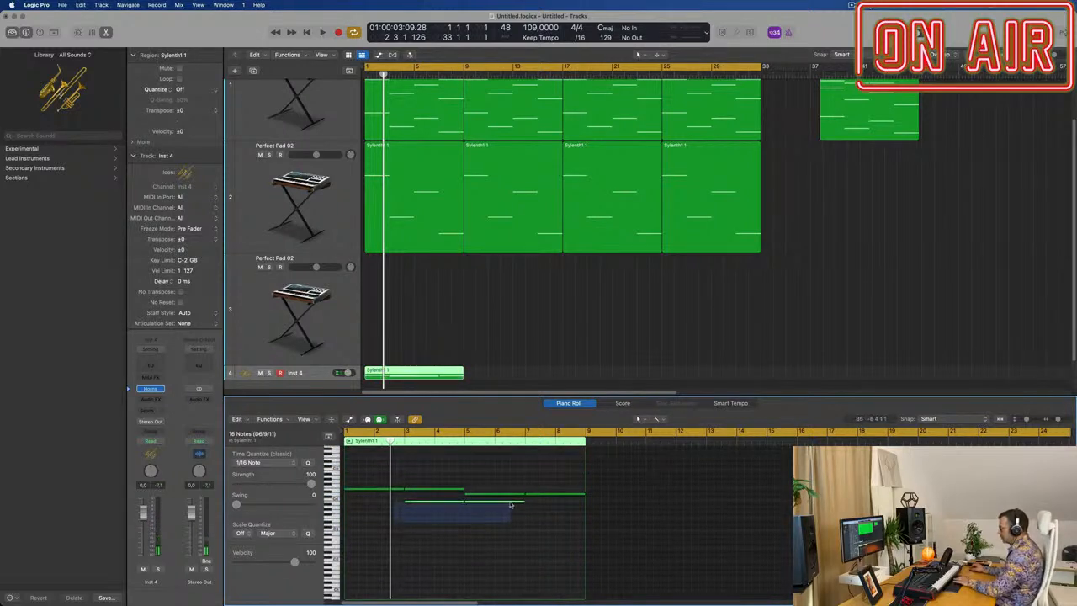
drag(510, 504, 511, 509)
key(BackSpace)
Repeat the horn region three times to fill the track up to bar 33 and play from the start.
click(424, 370)
key(super+r)
key(super+r)
key(super+r)
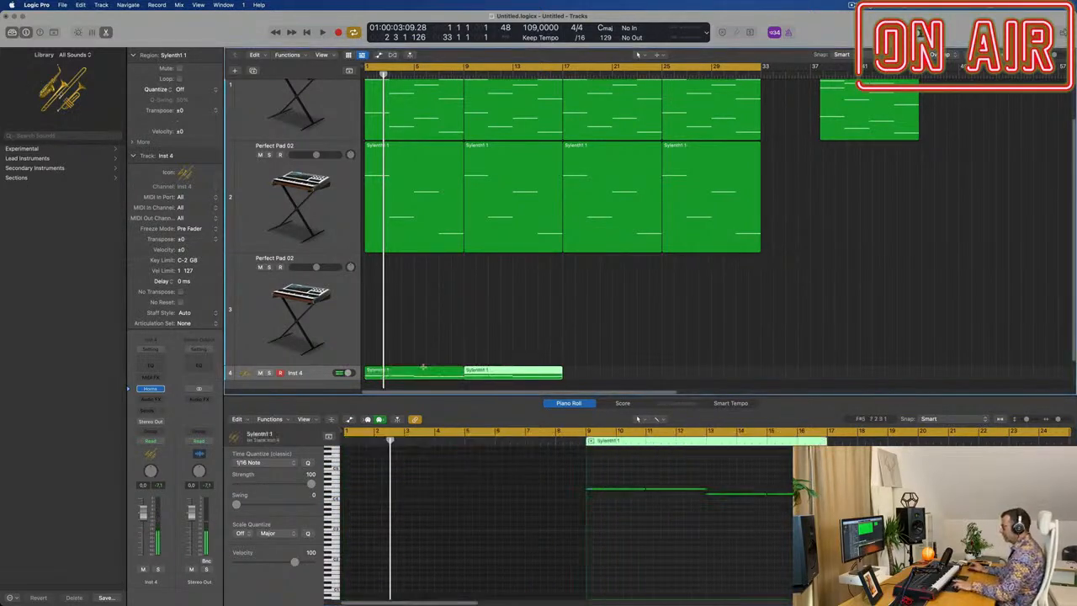
click(315, 376)
key(space)
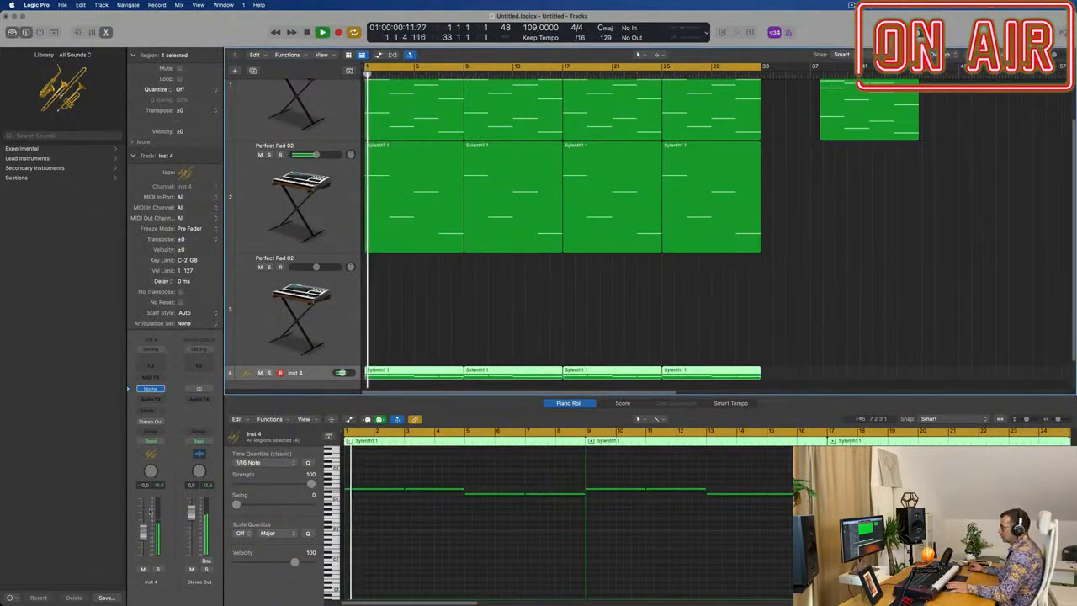
Change the Studio Horns instrument to Alto Sax 1.
click(150, 389)
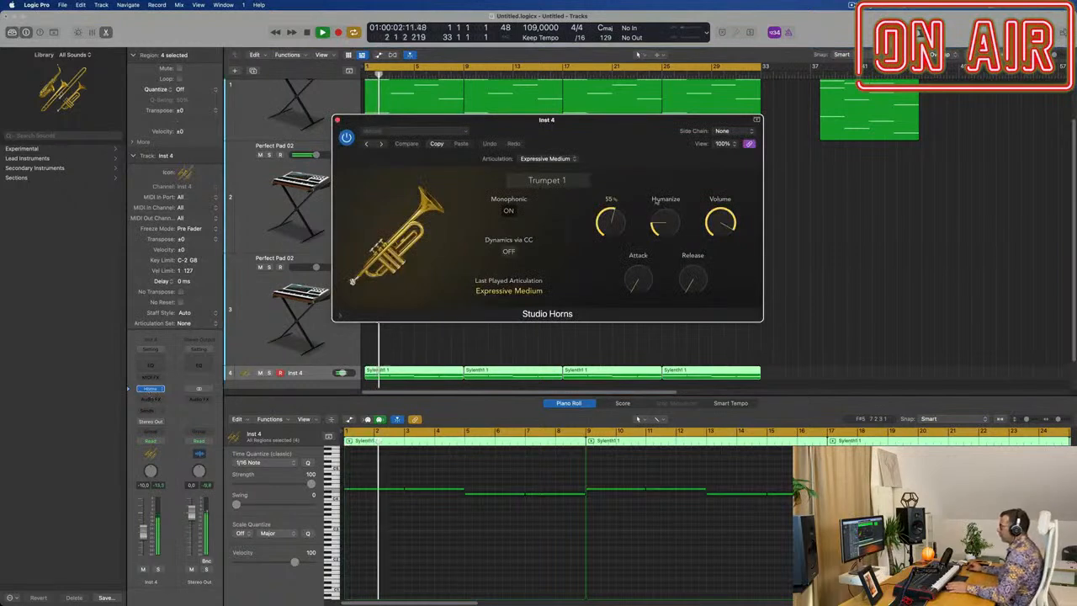
click(545, 183)
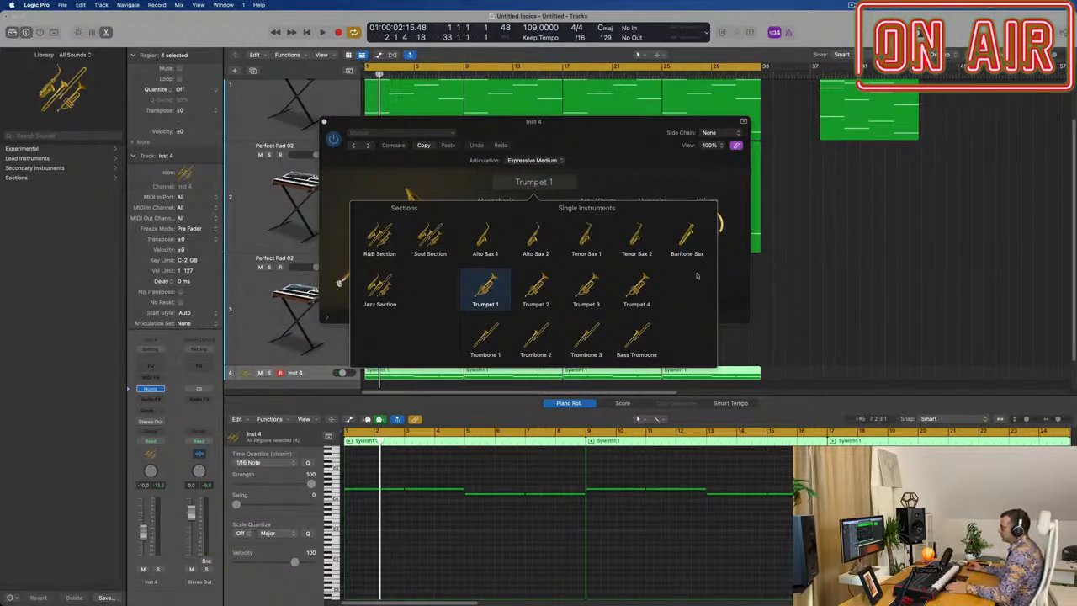
click(487, 244)
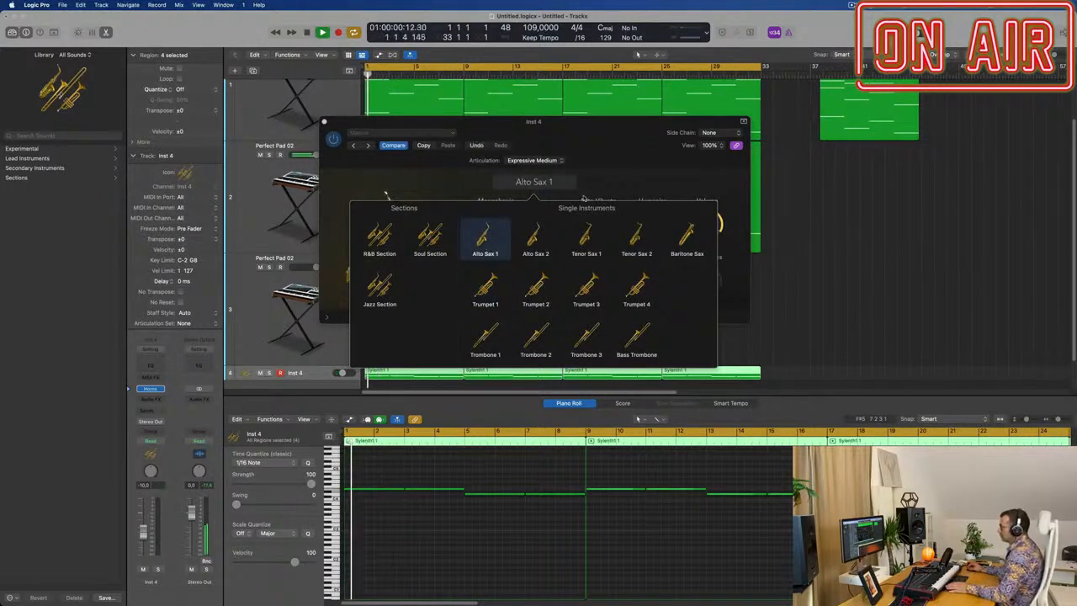
click(624, 175)
Lower the horn track's volume to about -17 dB and audition the Alto Sax 1 line with the pads.
drag(583, 132, 765, 150)
key(space)
click(340, 373)
key(space)
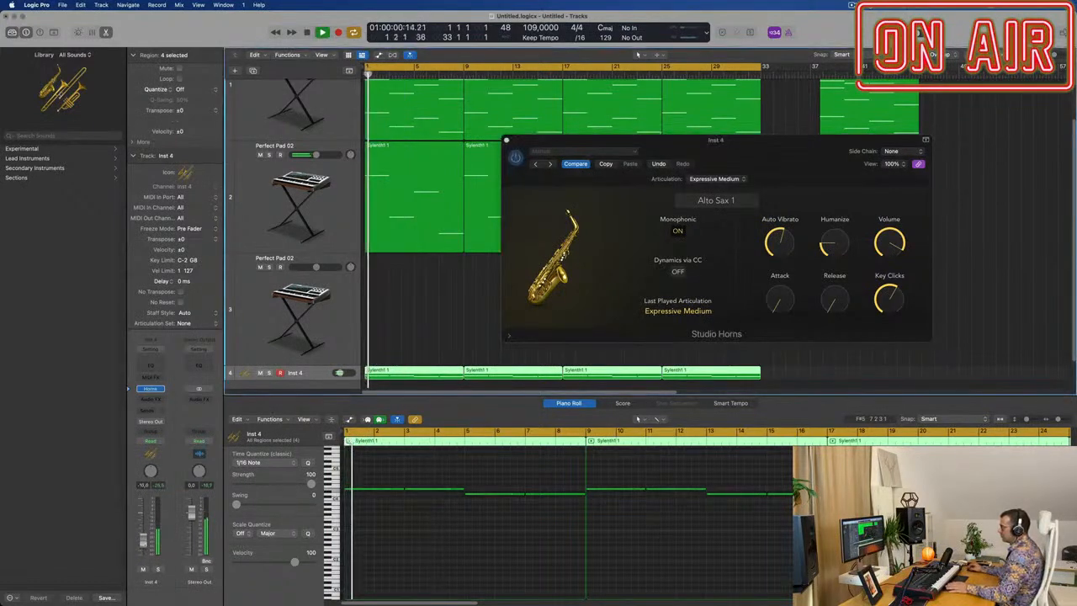
key(space)
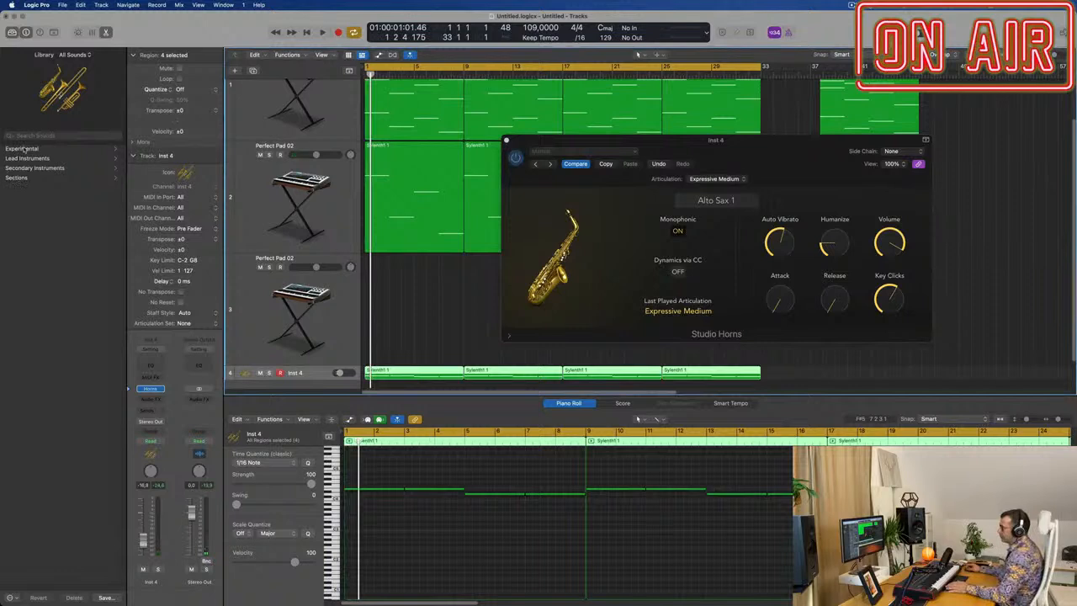
Look through the Library's lead horn instruments and the available sound packs for the horn track.
click(24, 158)
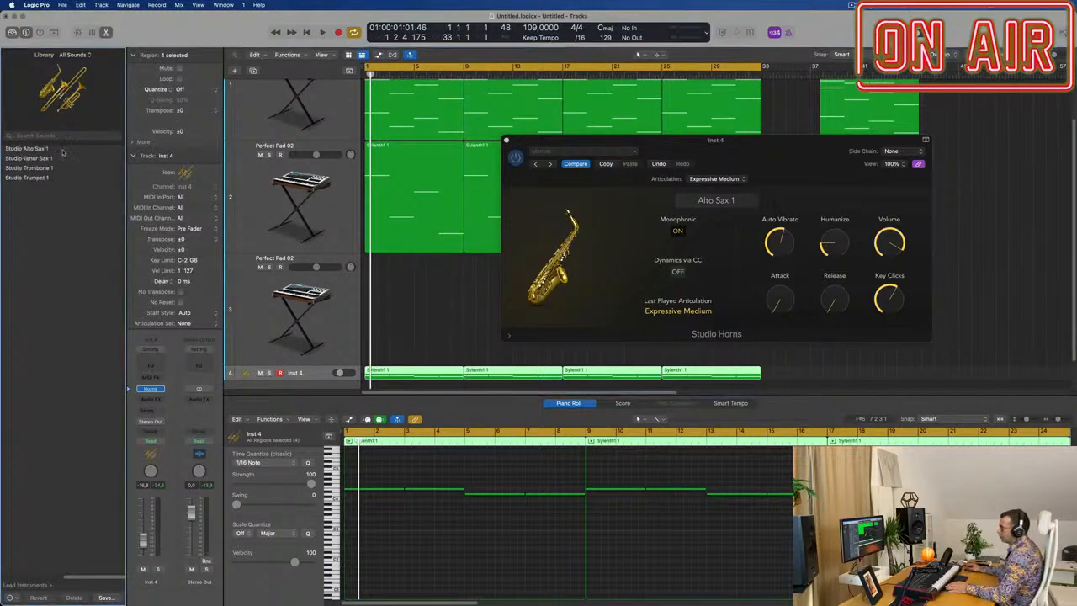
click(26, 587)
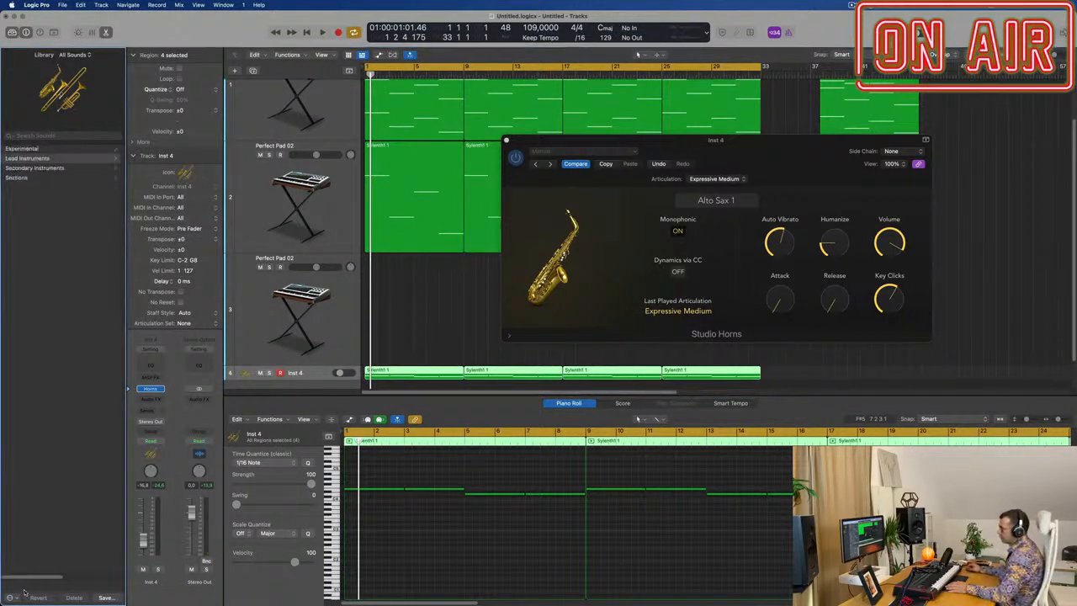
click(72, 55)
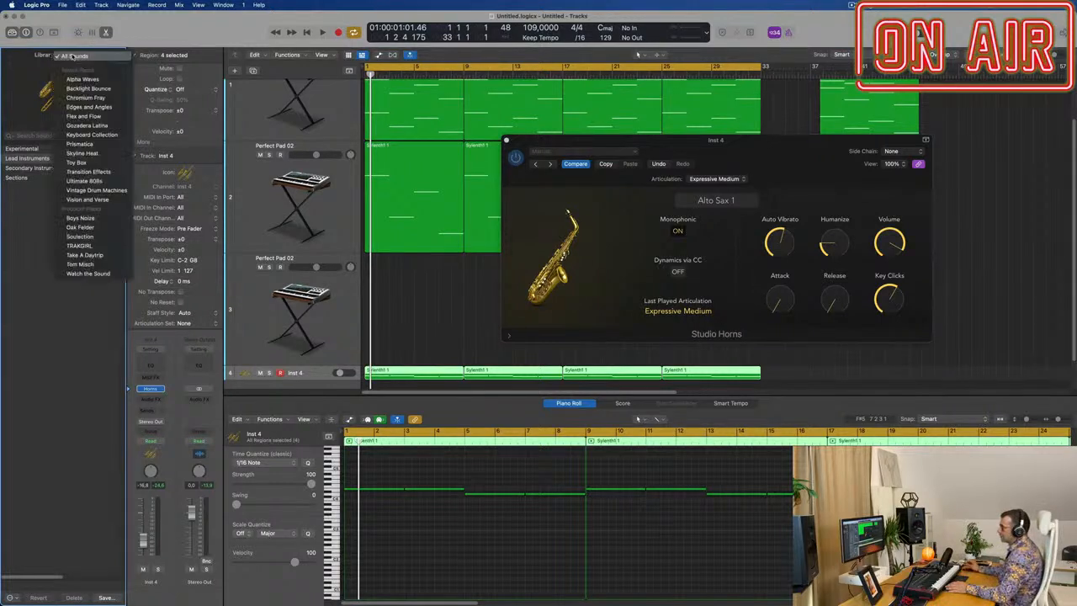
click(24, 80)
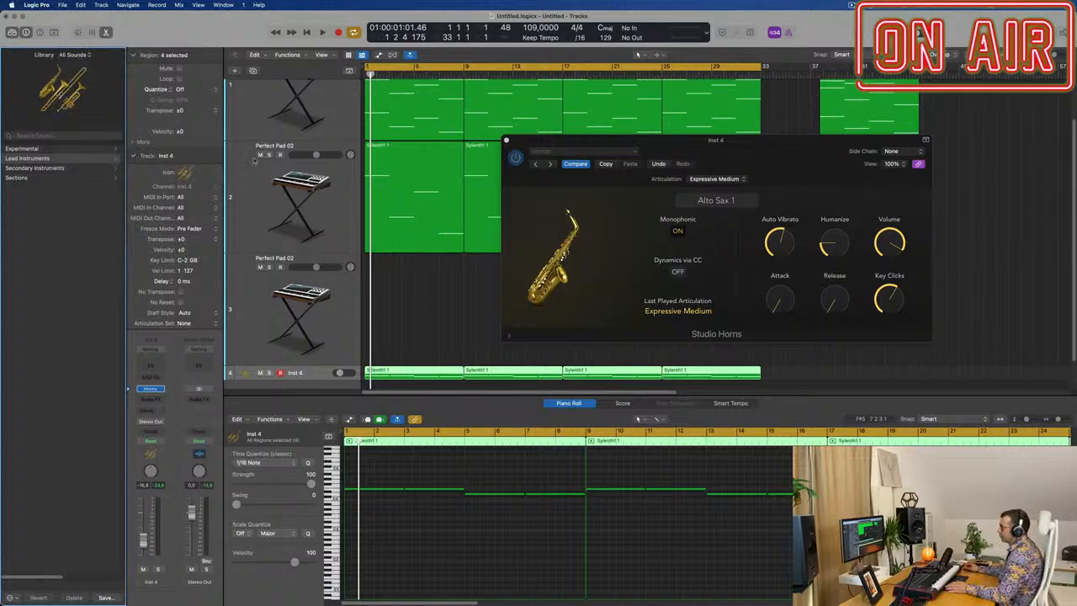
Select the third Perfect Pad 02 track and close its Alchemy window.
click(341, 305)
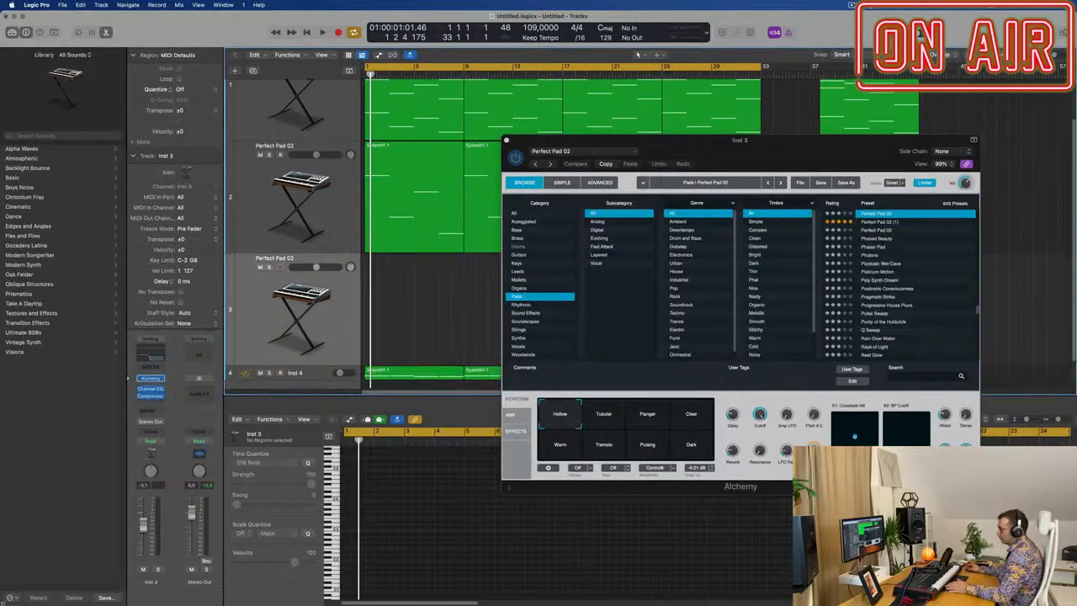
click(10, 597)
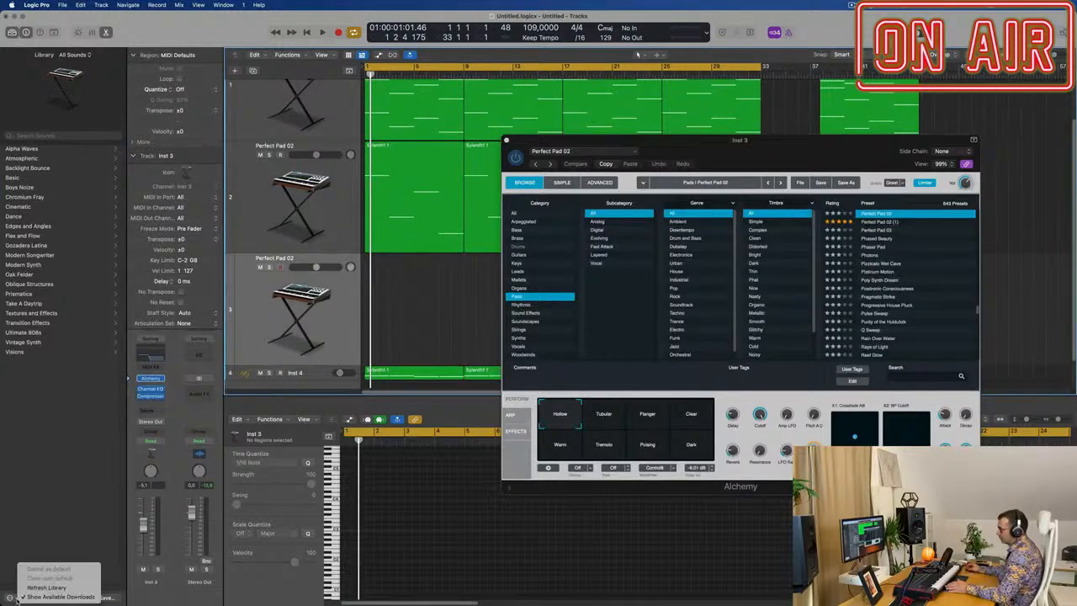
click(44, 484)
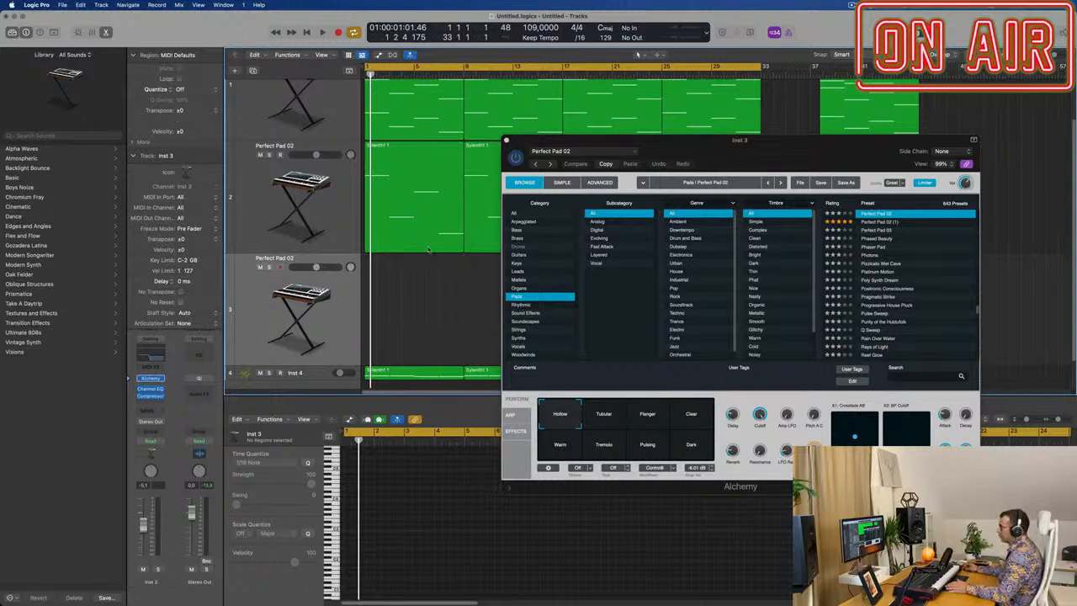
drag(683, 148, 525, 146)
click(416, 148)
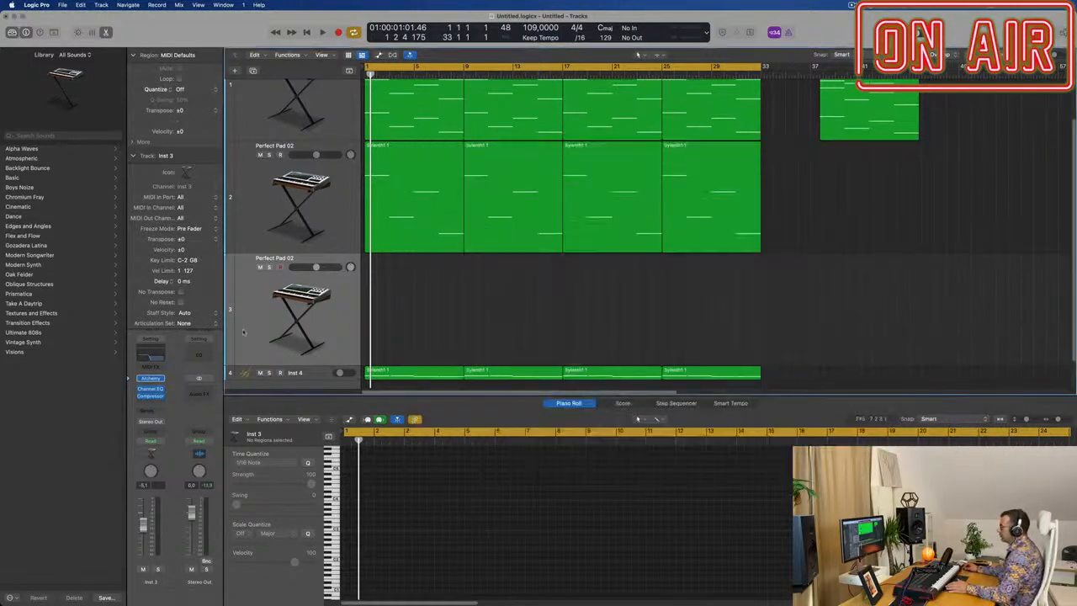
Try a stereo Quick Sampler as the third track's instrument and browse its preset categories.
click(162, 378)
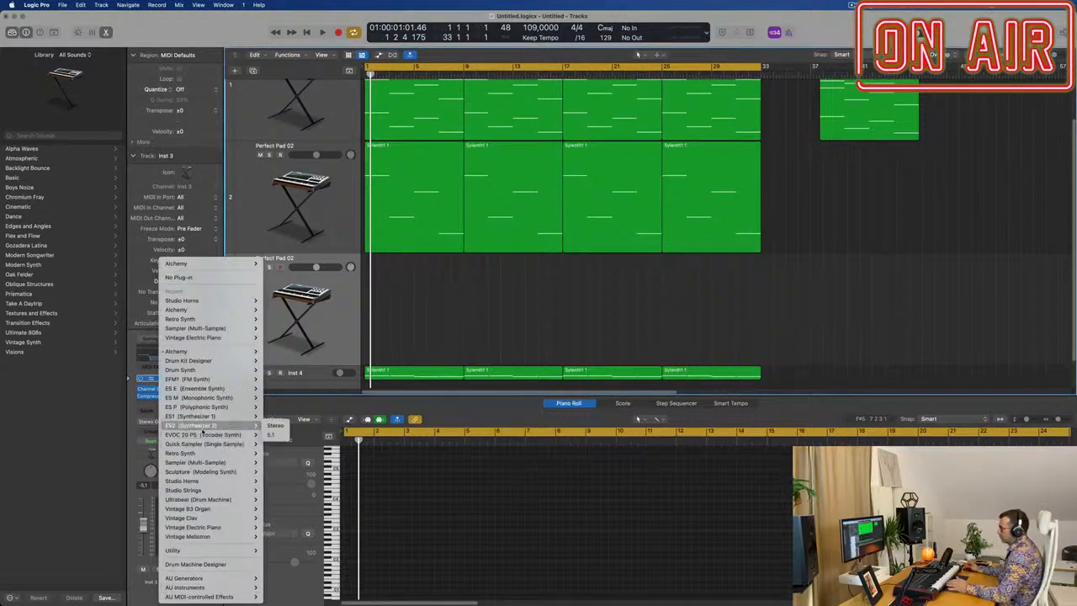
mouse_move(206, 446)
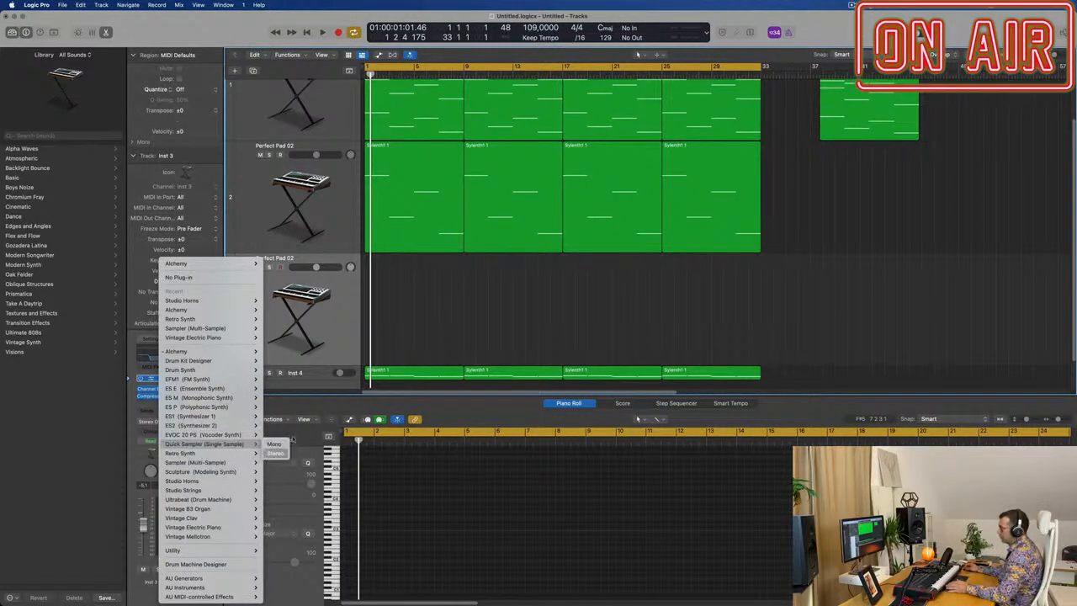
click(275, 454)
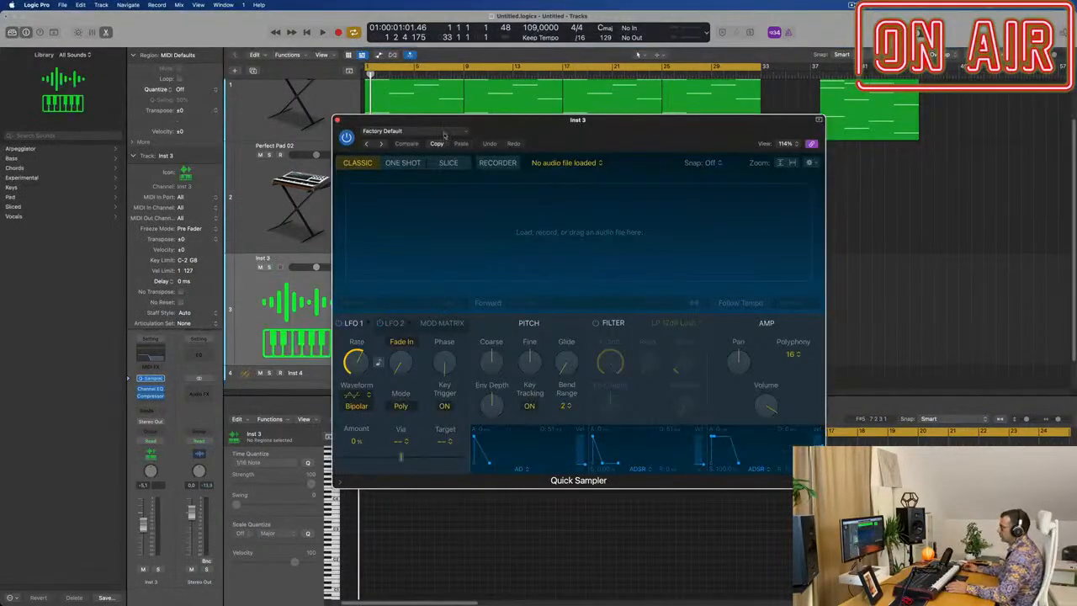
click(446, 133)
mouse_move(448, 371)
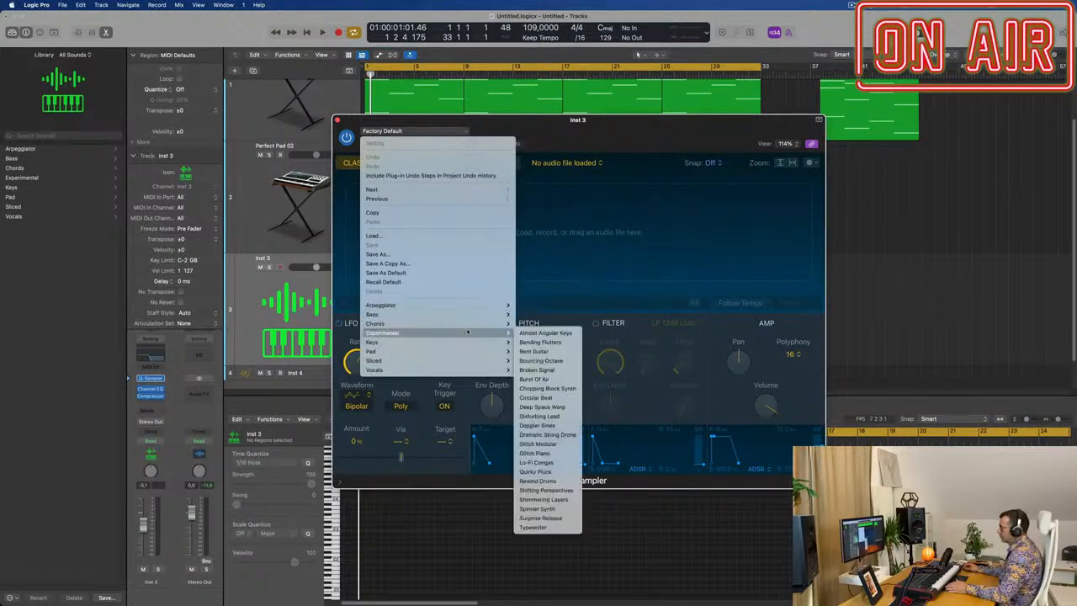
click(616, 138)
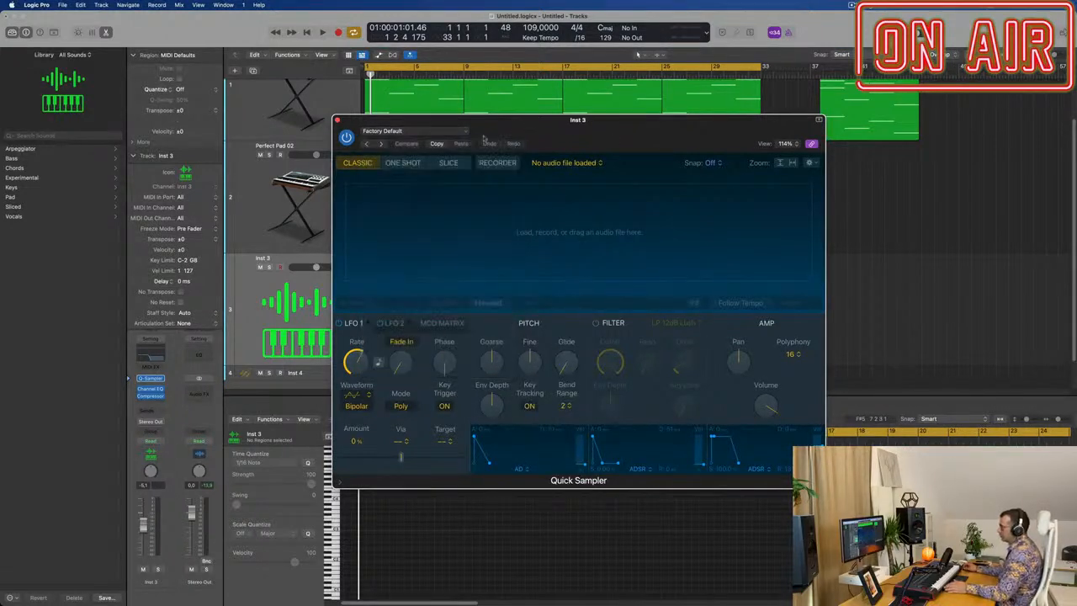
Replace the third track's Quick Sampler with a stereo Sampler (Multi-Sample) instrument.
click(161, 384)
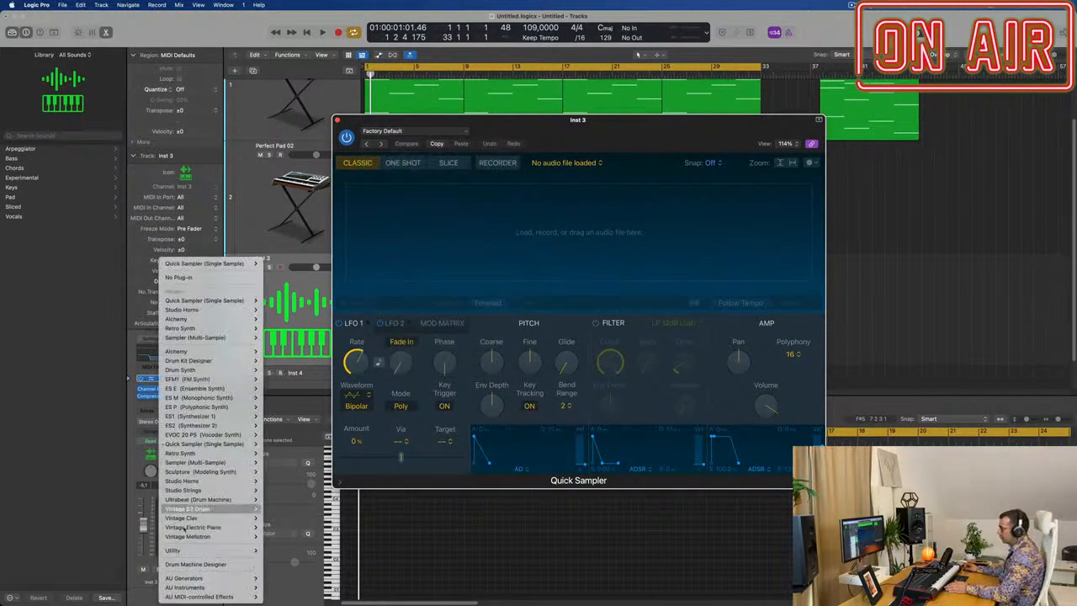
mouse_move(203, 474)
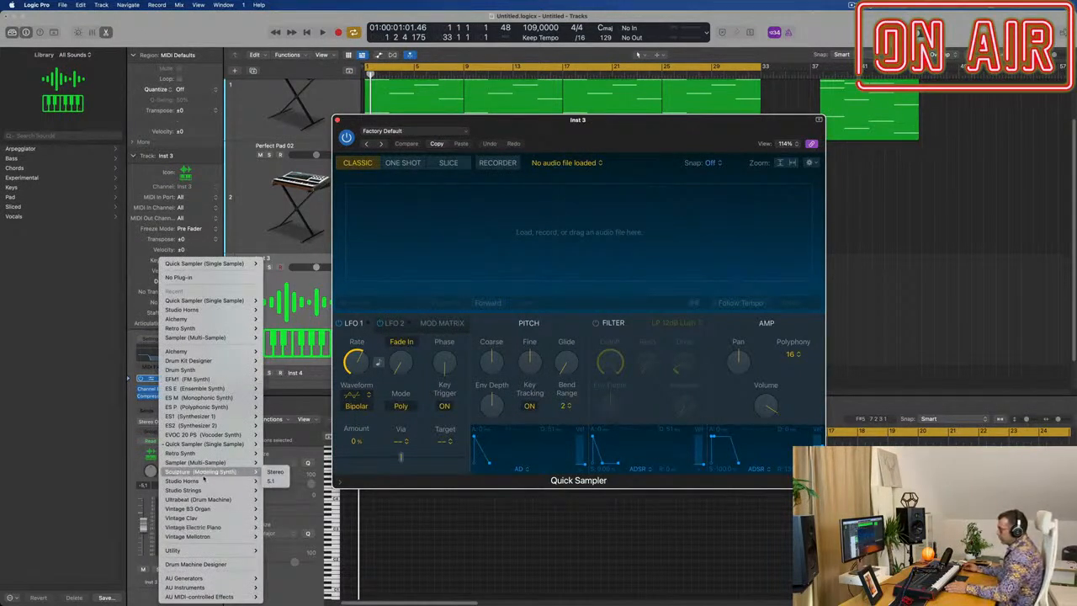
mouse_move(208, 500)
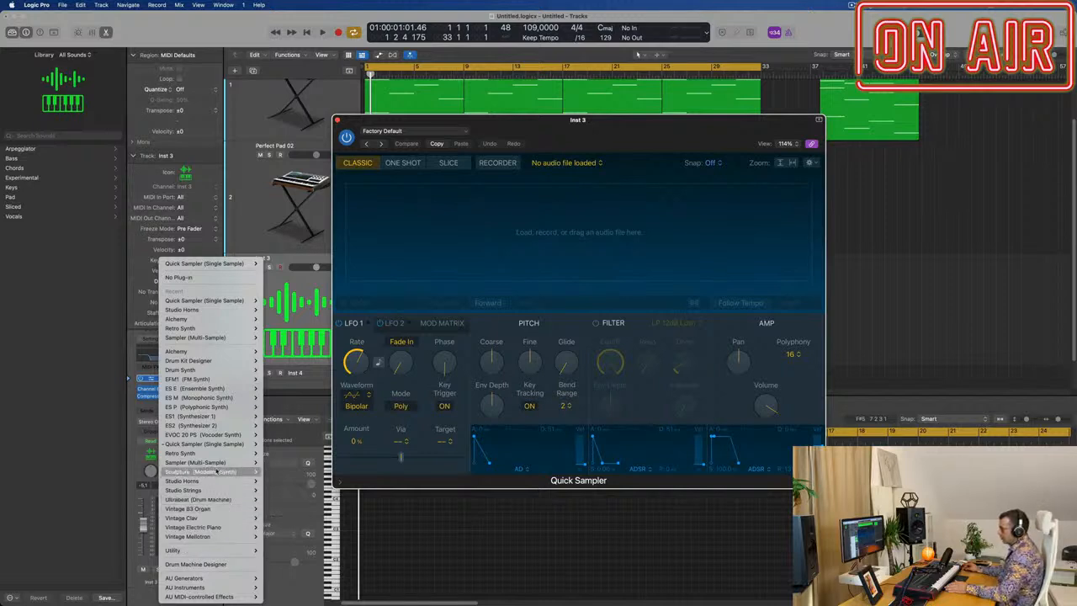
mouse_move(233, 402)
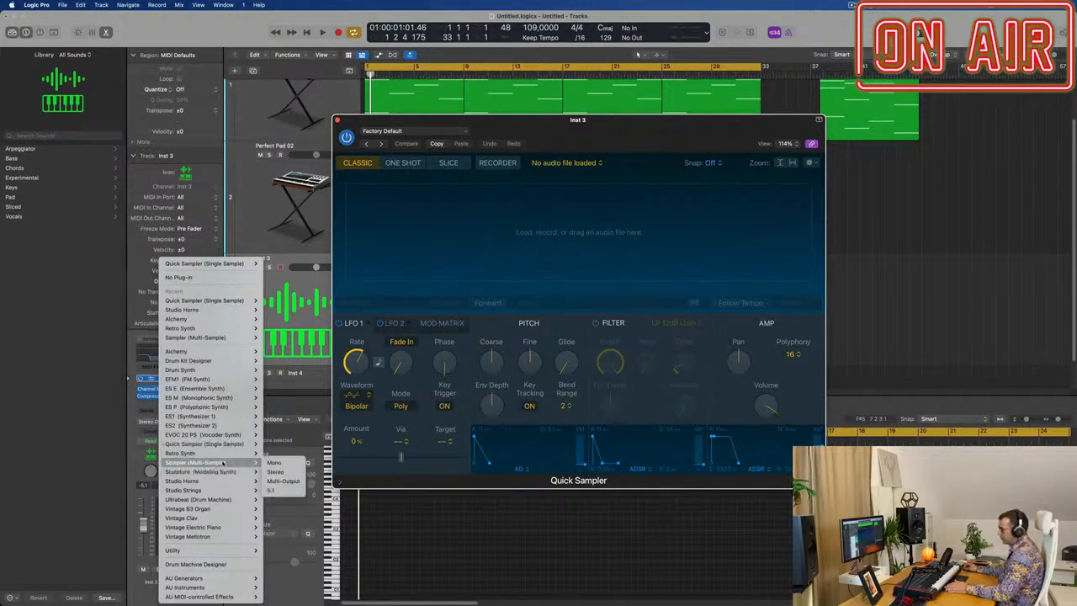
click(278, 472)
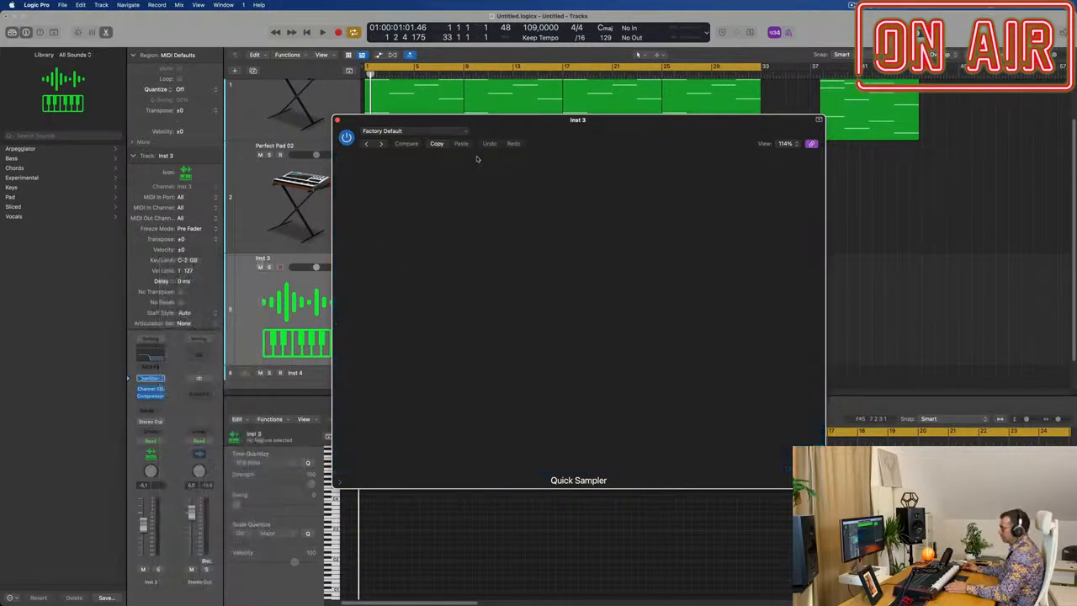
Load the French Horn Solo+ preset from the Orchestral Brass category into the Sampler.
drag(578, 125, 520, 109)
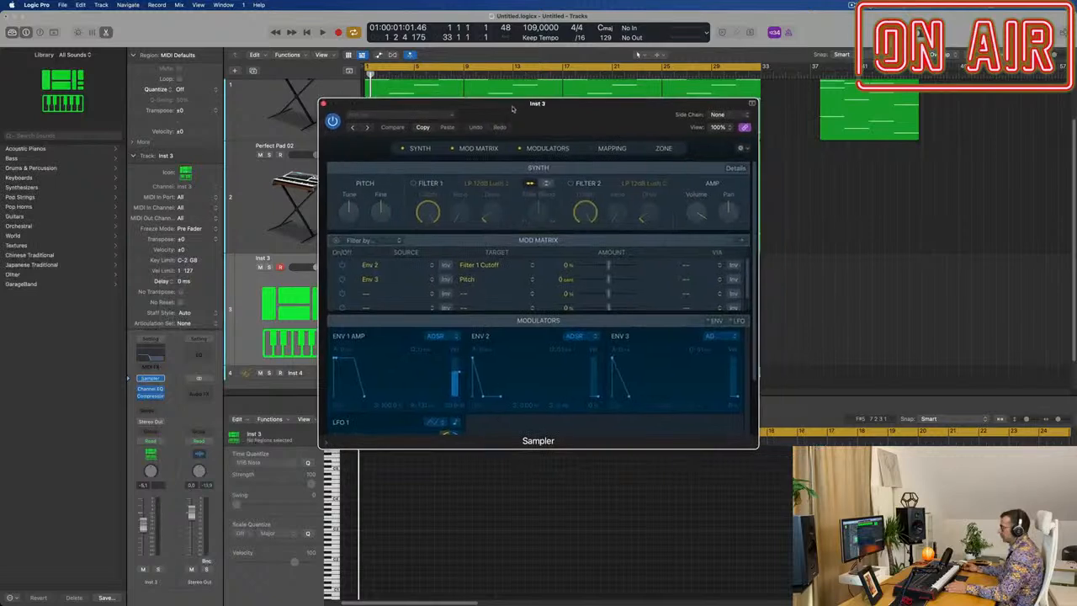
click(427, 116)
mouse_move(437, 313)
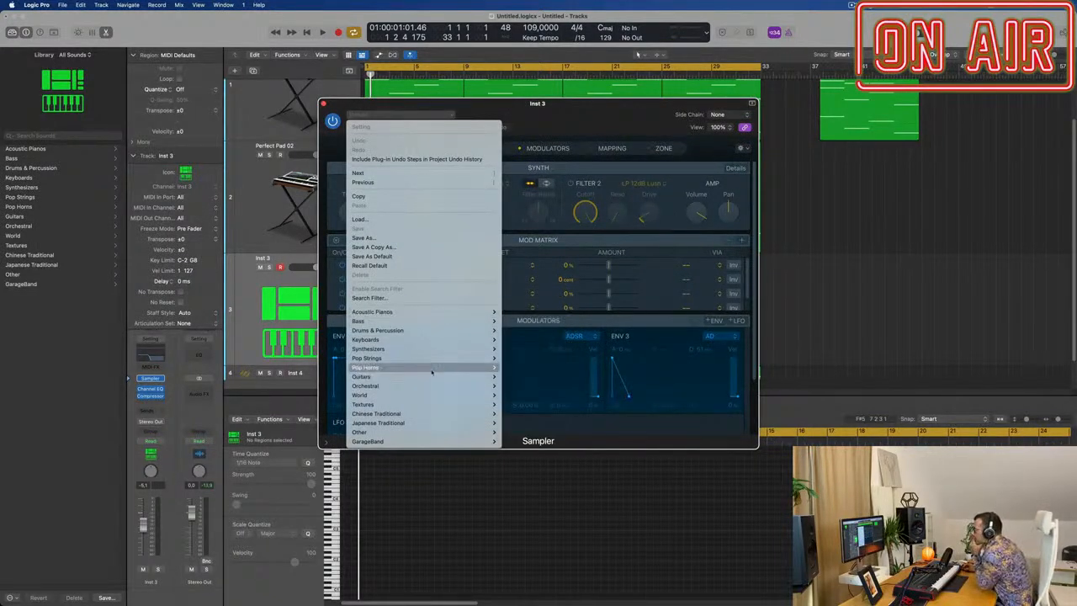
mouse_move(437, 362)
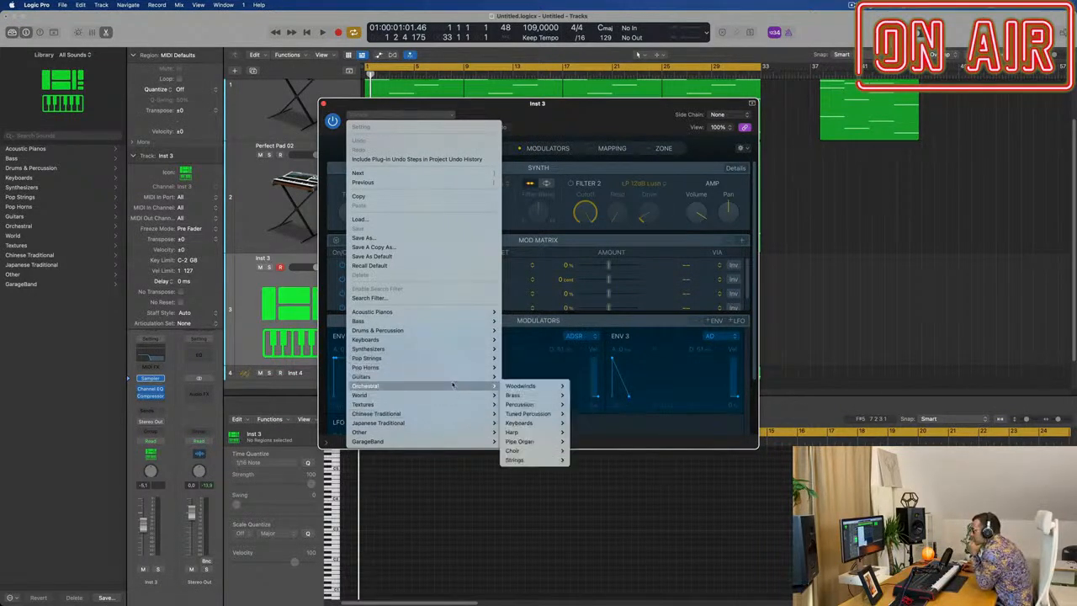
mouse_move(536, 389)
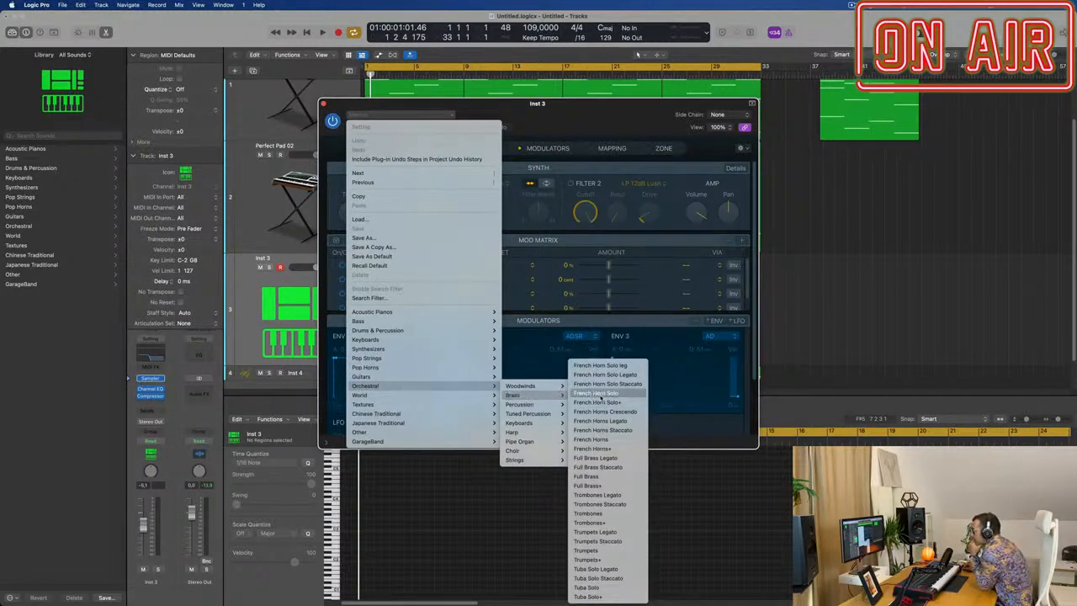
click(587, 404)
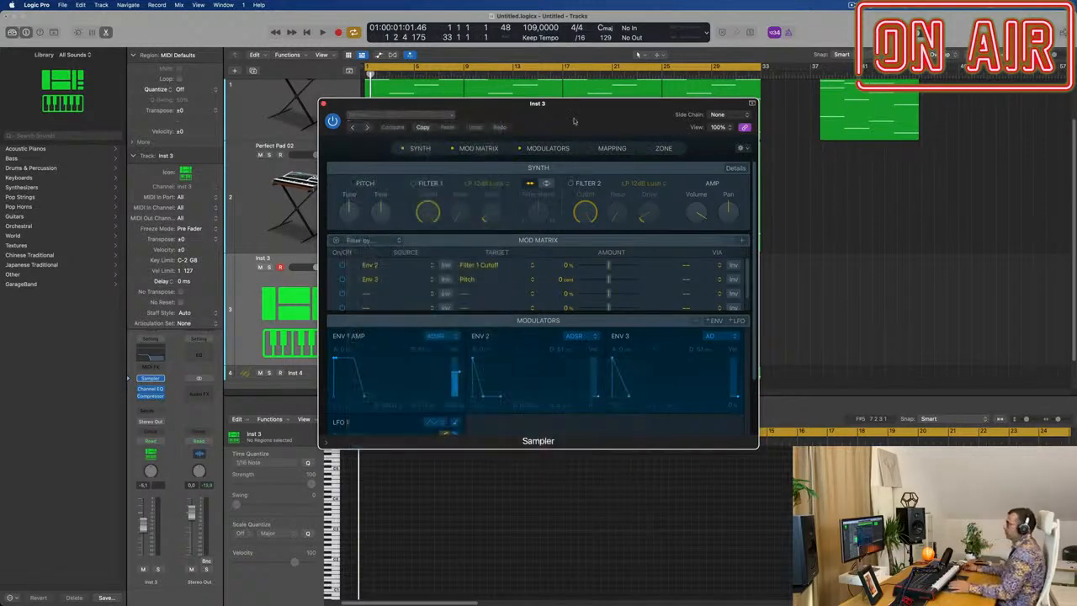
Move the four top-voice regions from the Inst 4 track to the French Horn Solo+ track and play them from the start.
drag(577, 112, 859, 156)
drag(454, 347, 658, 394)
drag(800, 168, 1037, 191)
drag(438, 326, 715, 328)
key(space)
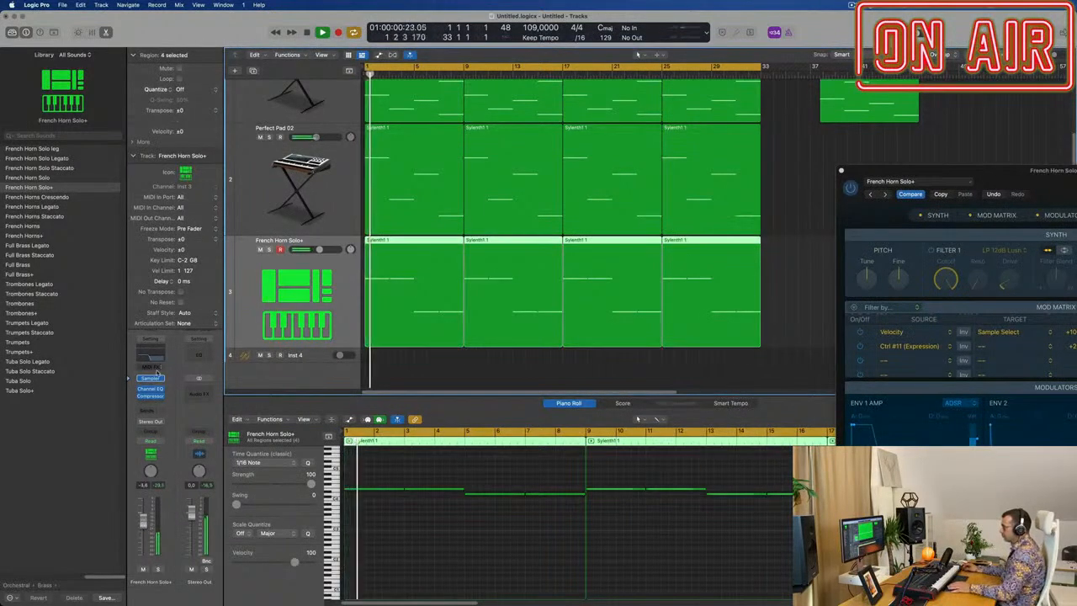
key(Return)
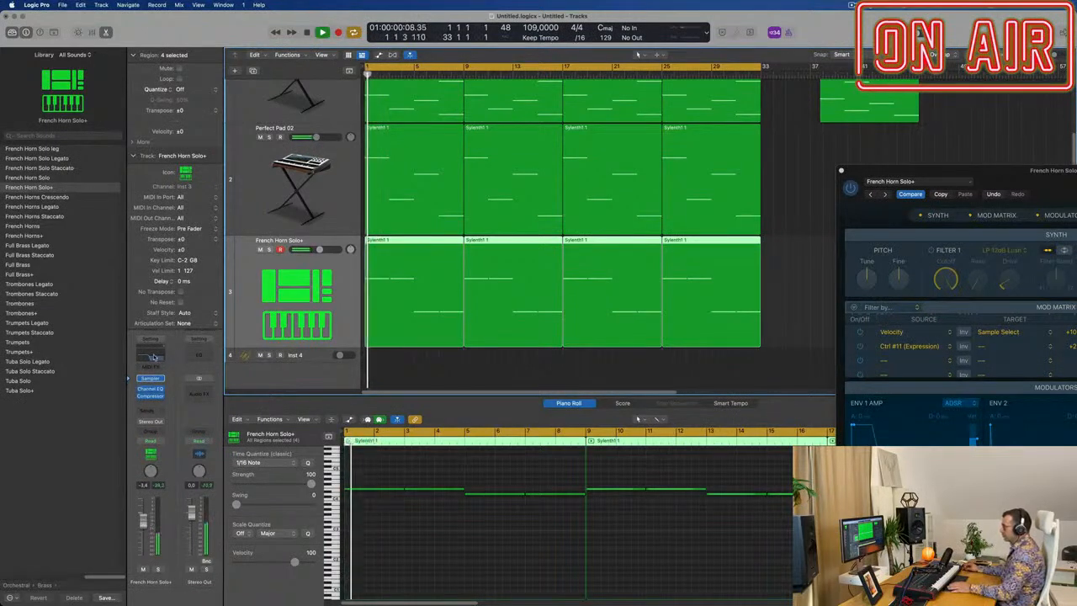
Turn off the high-cut filter in the French horn track's Channel EQ and replay from the start.
click(154, 356)
drag(1010, 172, 502, 135)
key(space)
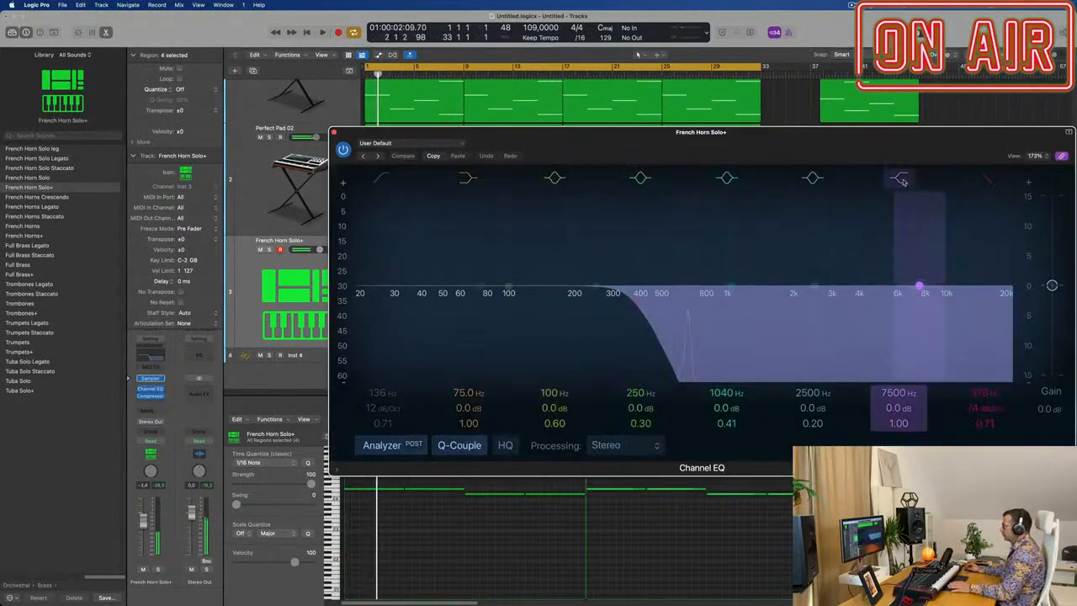
click(980, 179)
key(space)
drag(663, 130, 520, 187)
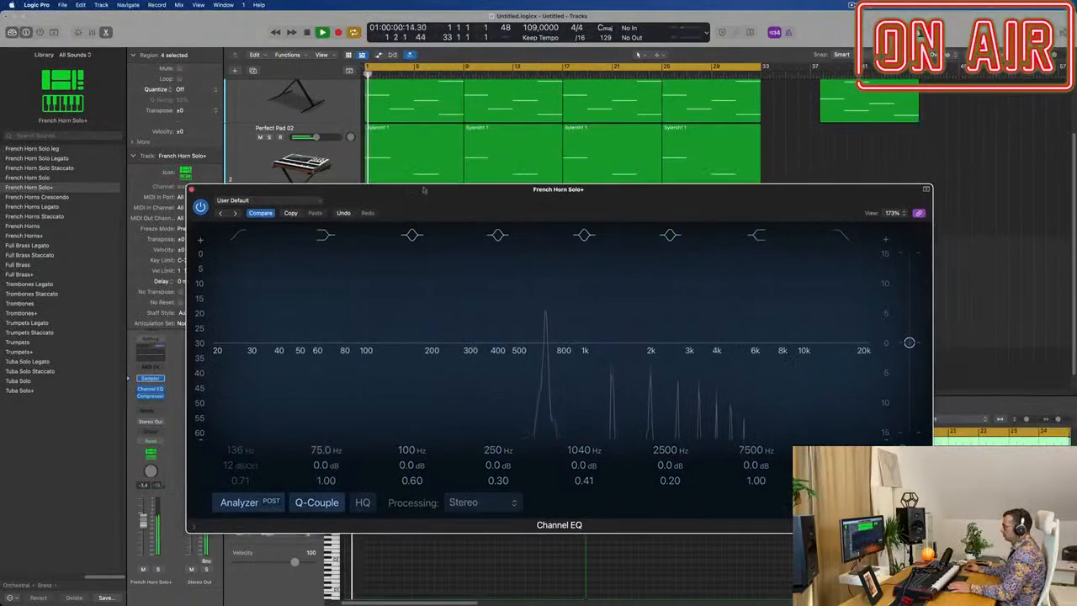
click(191, 189)
key(Return)
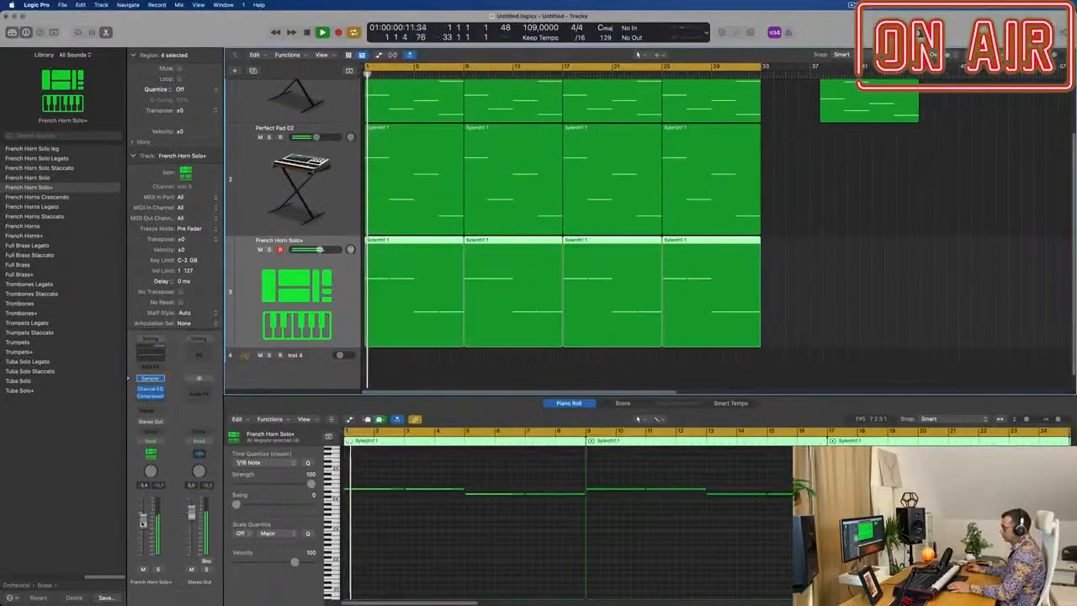
Lower the French horn track's volume to -15 dB and transpose all notes in its four regions up one octave.
scroll(551, 531, down, 10)
scroll(381, 482, up, 5)
drag(404, 471, 764, 555)
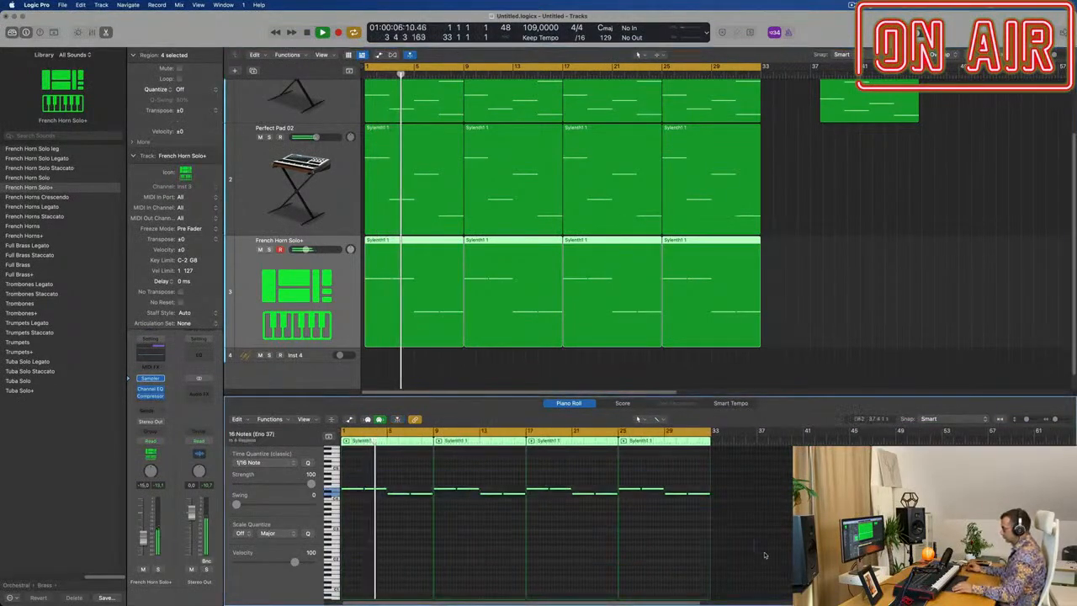
key(alt+shift+Up)
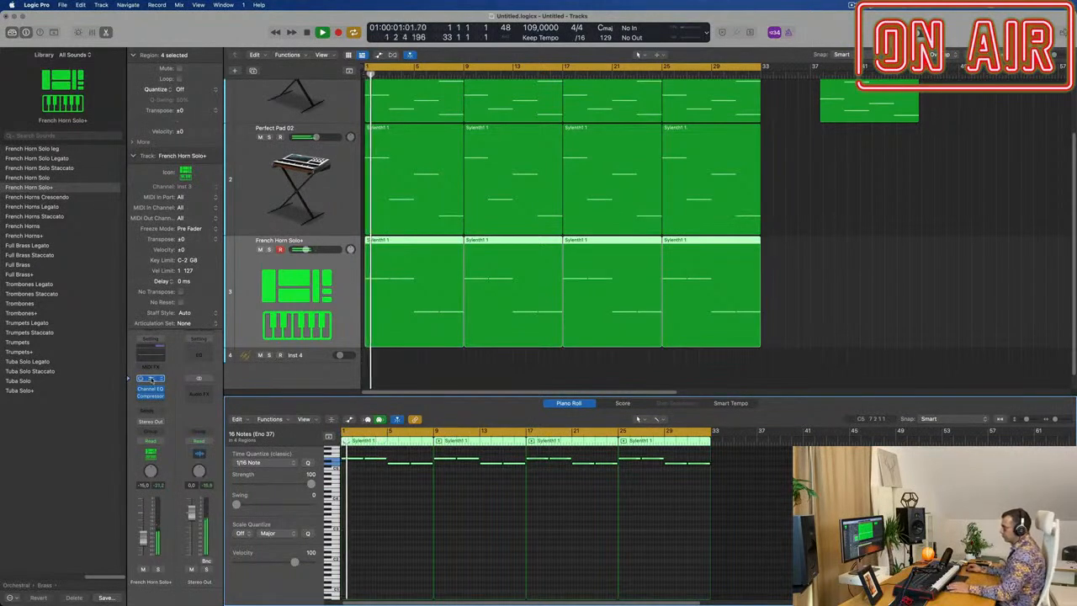
Audition neighbouring Sampler presets such as French Horns Crescendo and switch the track to French Horn Solo.
click(151, 379)
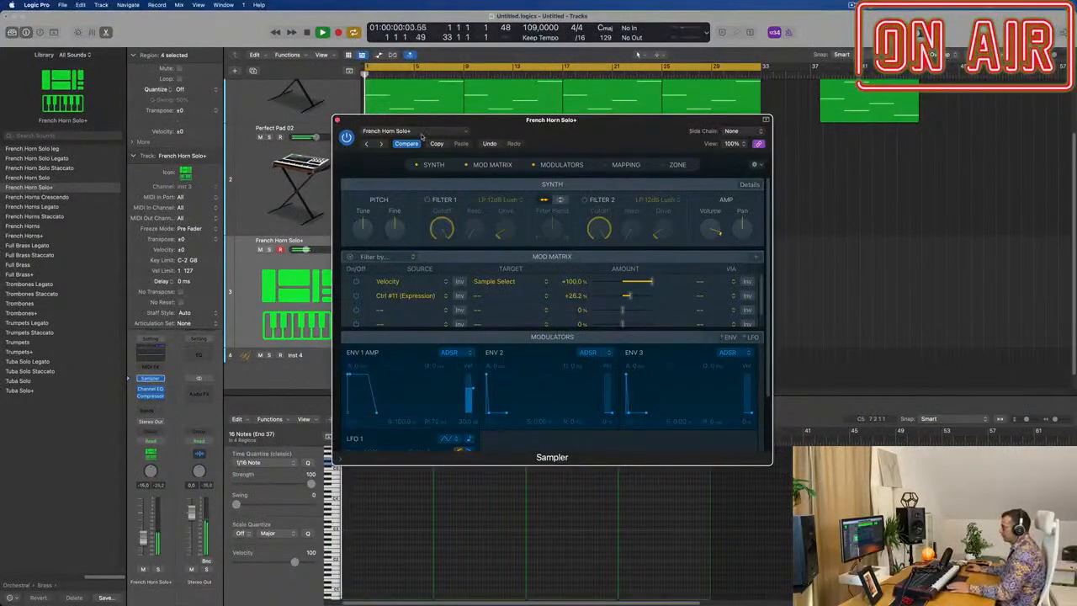
click(382, 144)
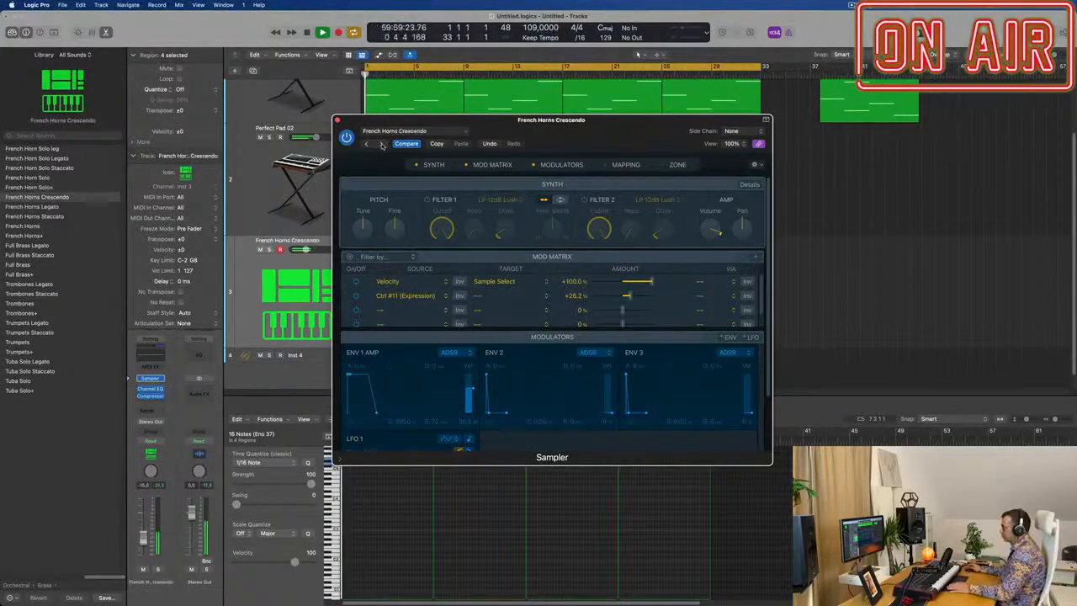
drag(557, 127, 599, 130)
key(Return)
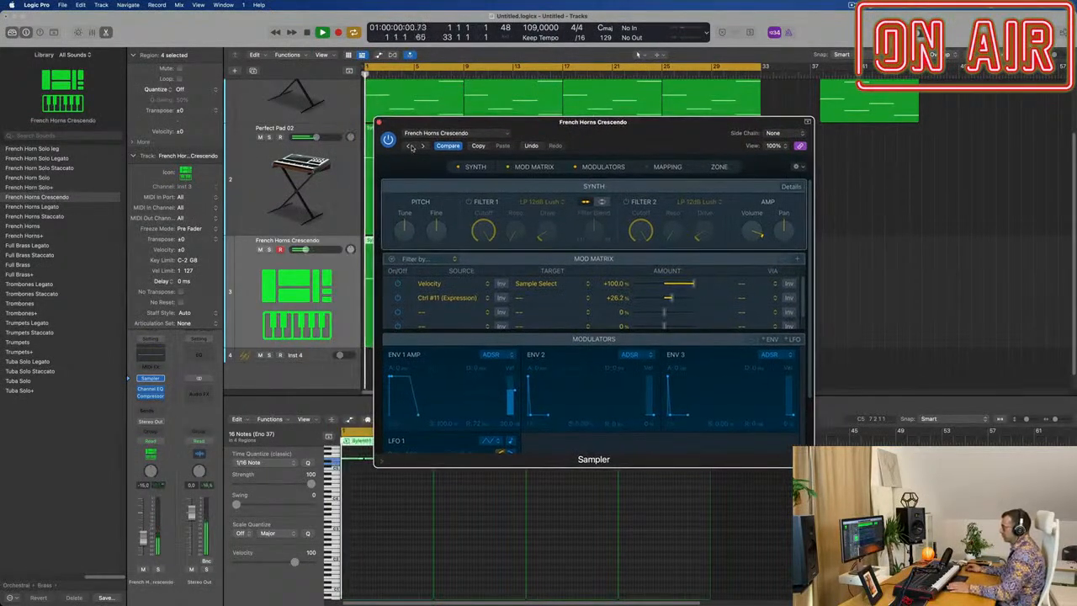
click(408, 146)
click(408, 146)
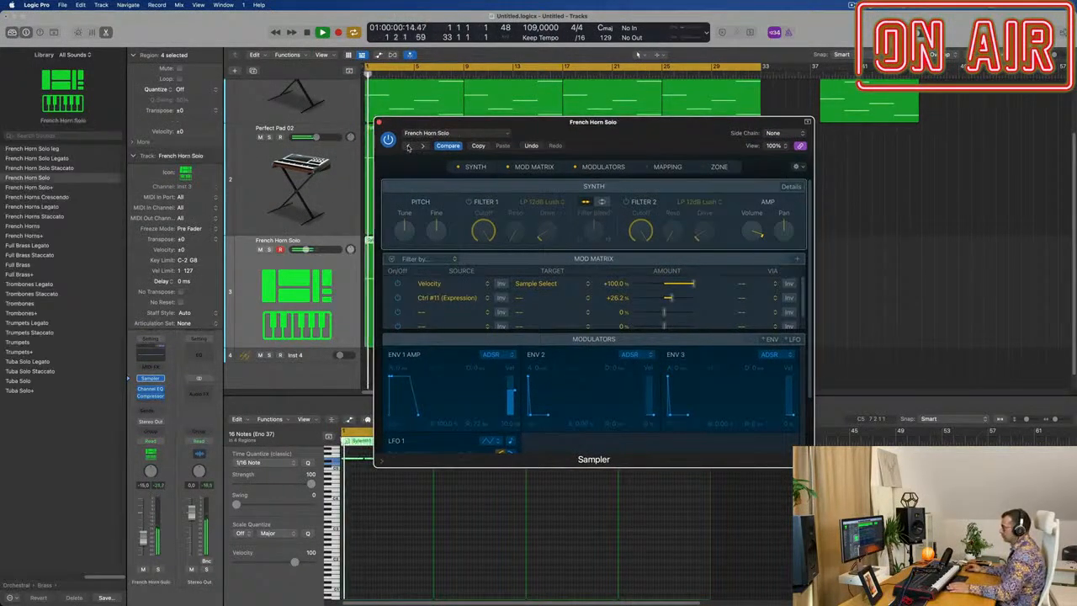
click(422, 147)
drag(558, 127, 875, 183)
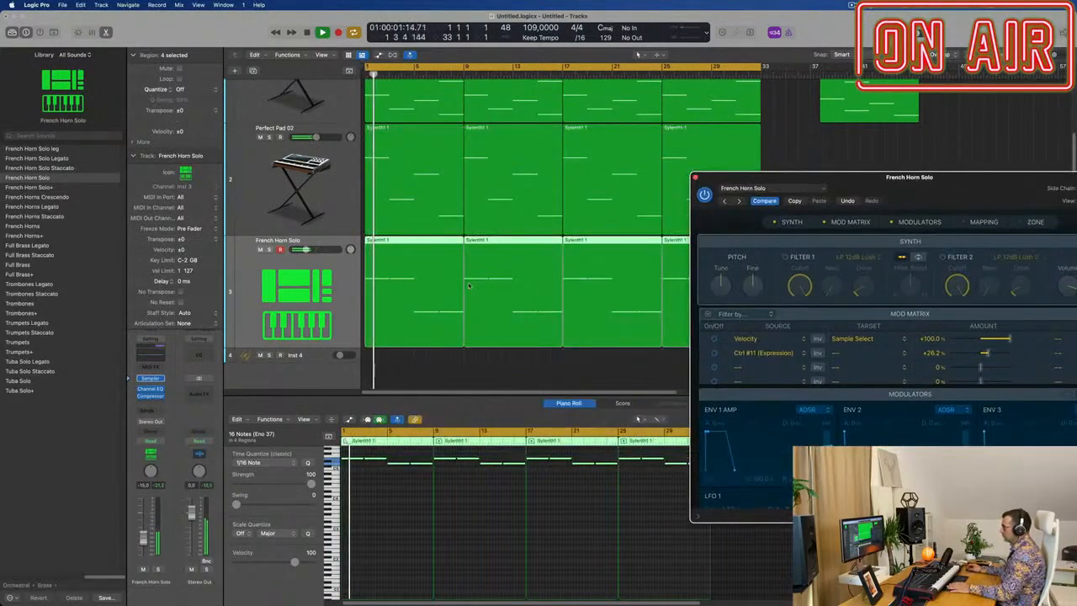
Transpose the French horn notes down two octaves and listen to them with the pads.
click(445, 495)
scroll(445, 494, up, 5)
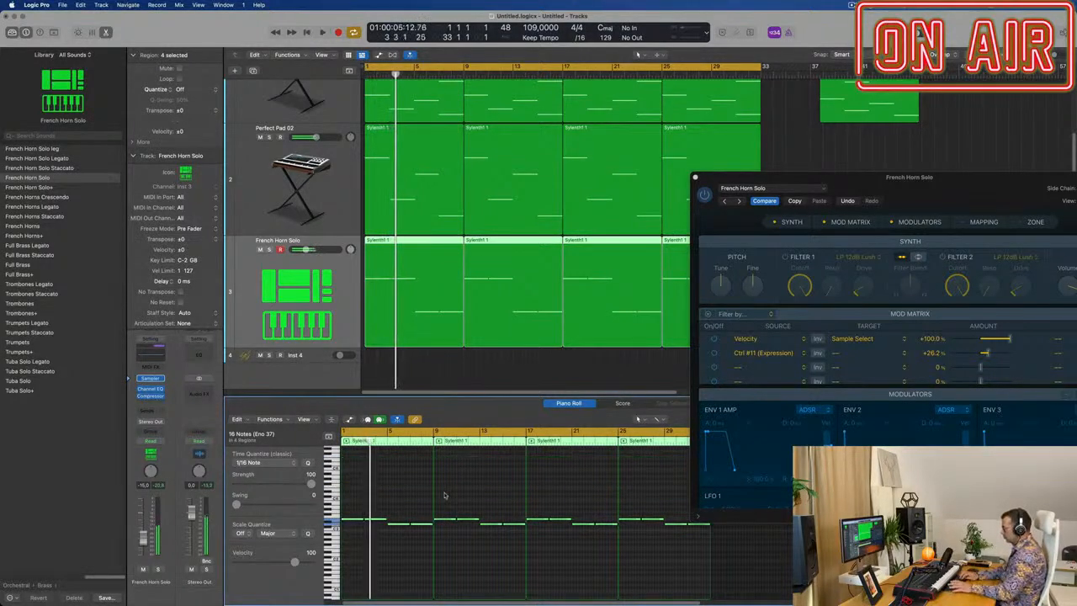
scroll(445, 495, up, 2)
scroll(445, 495, down, 2)
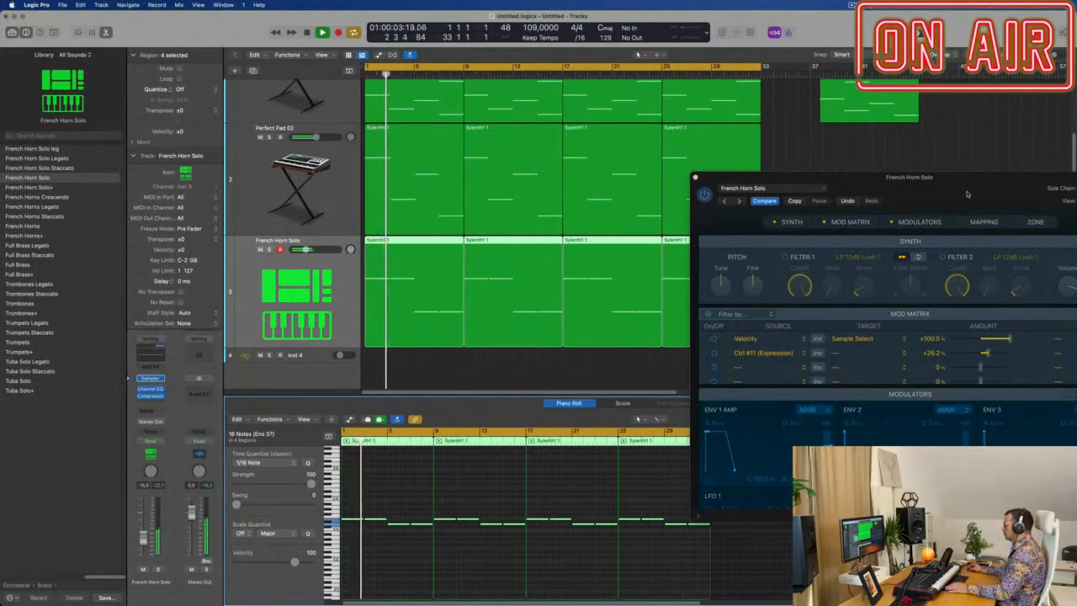
Close the Sampler window, set the French horn volume to about -15.6 dB and transpose its notes up one octave.
drag(782, 183, 416, 194)
click(329, 189)
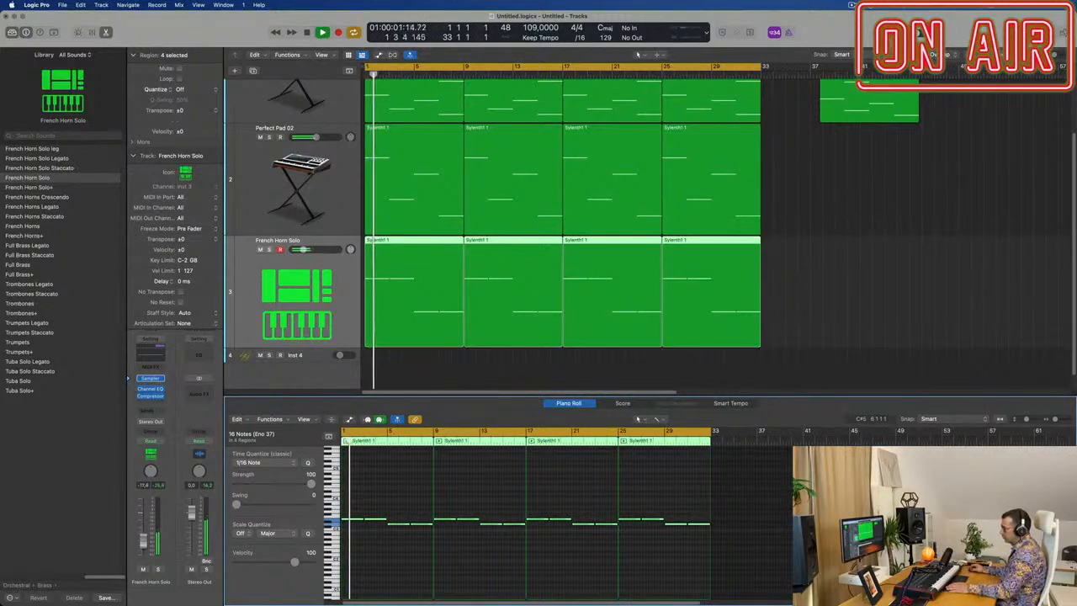
key(alt+shift+Up)
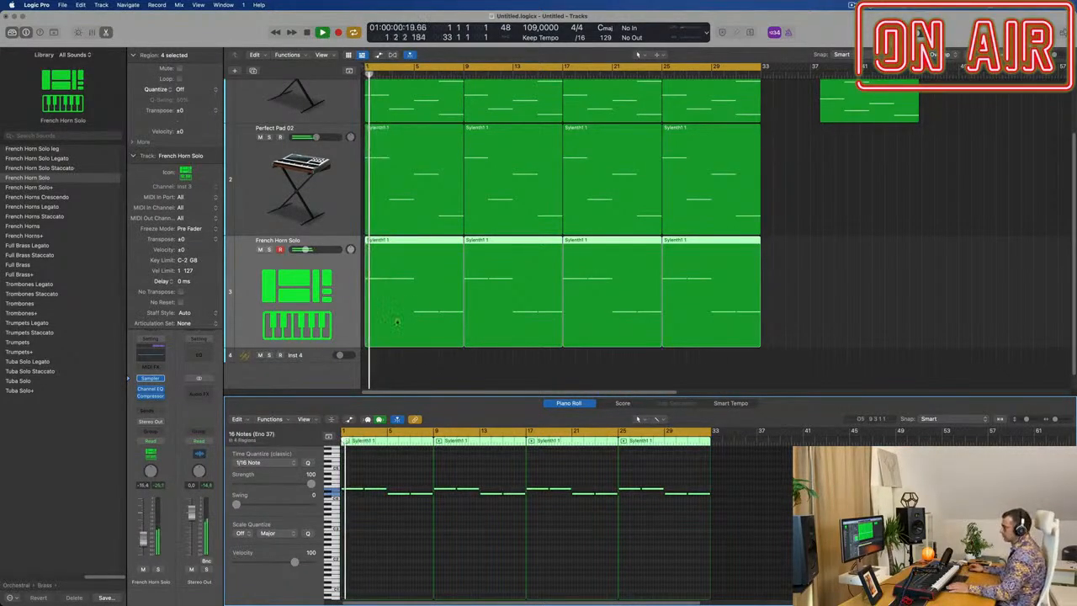
Add a Bus 1 send to the French Horn Solo track and insert a SilverVerb reverb on the resulting aux channel.
click(150, 410)
mouse_move(151, 434)
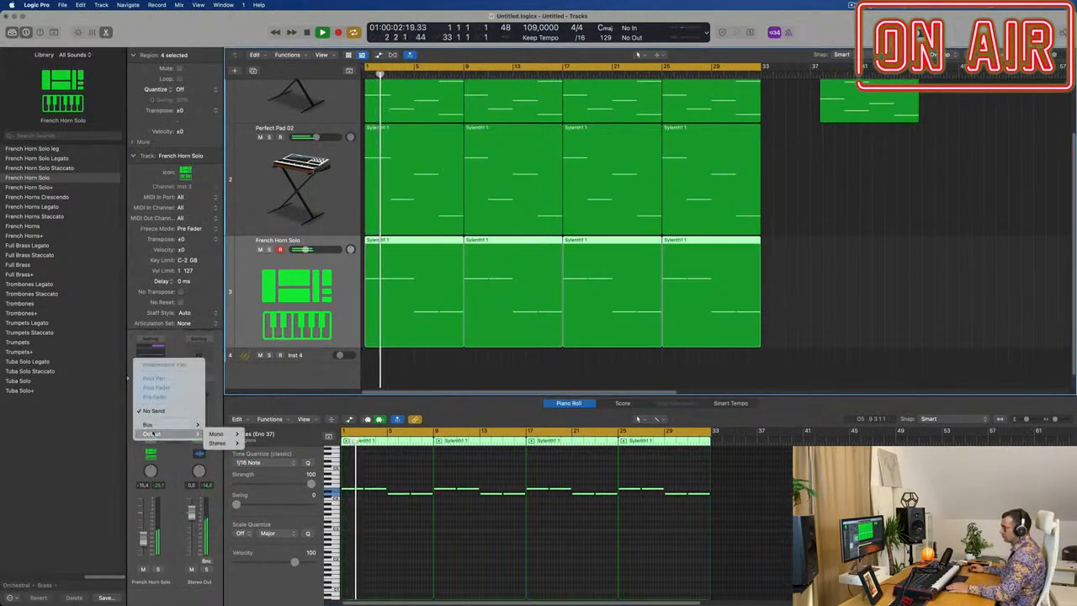
click(231, 244)
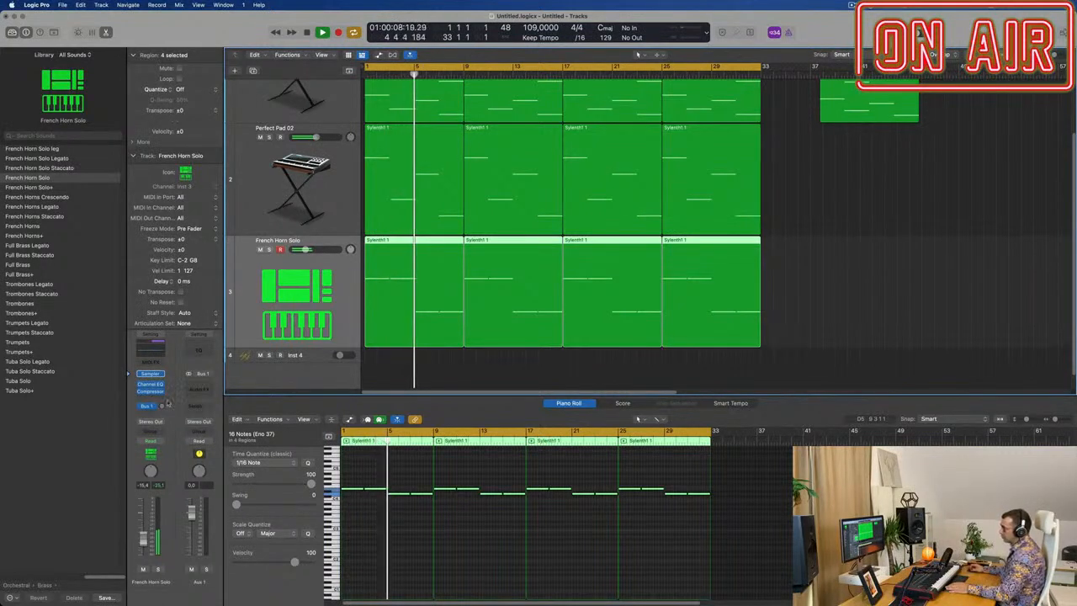
click(198, 387)
mouse_move(202, 501)
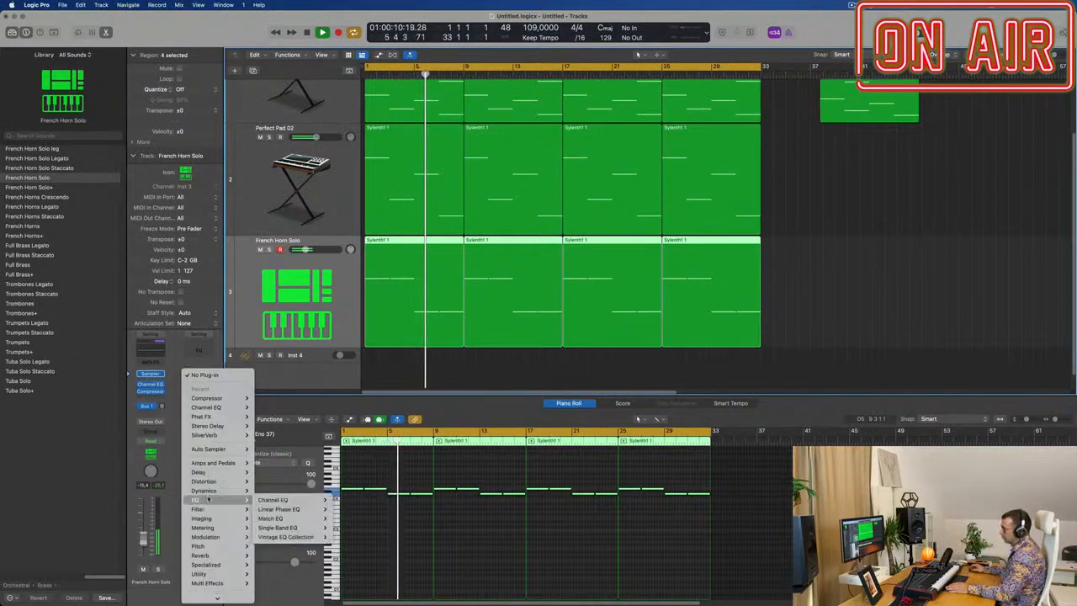
mouse_move(200, 555)
mouse_move(308, 559)
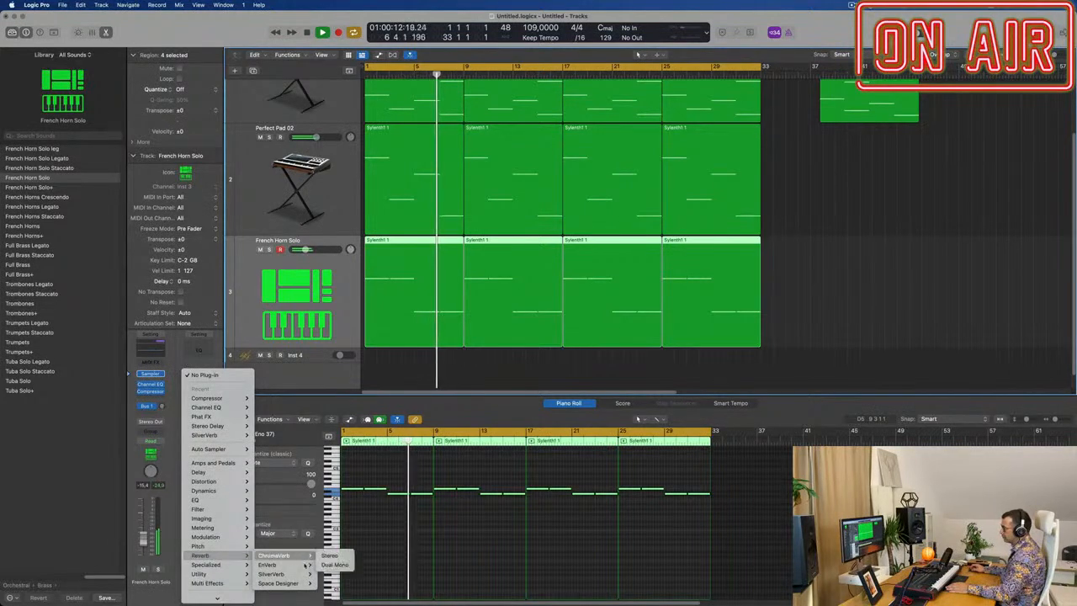
mouse_move(271, 574)
click(330, 574)
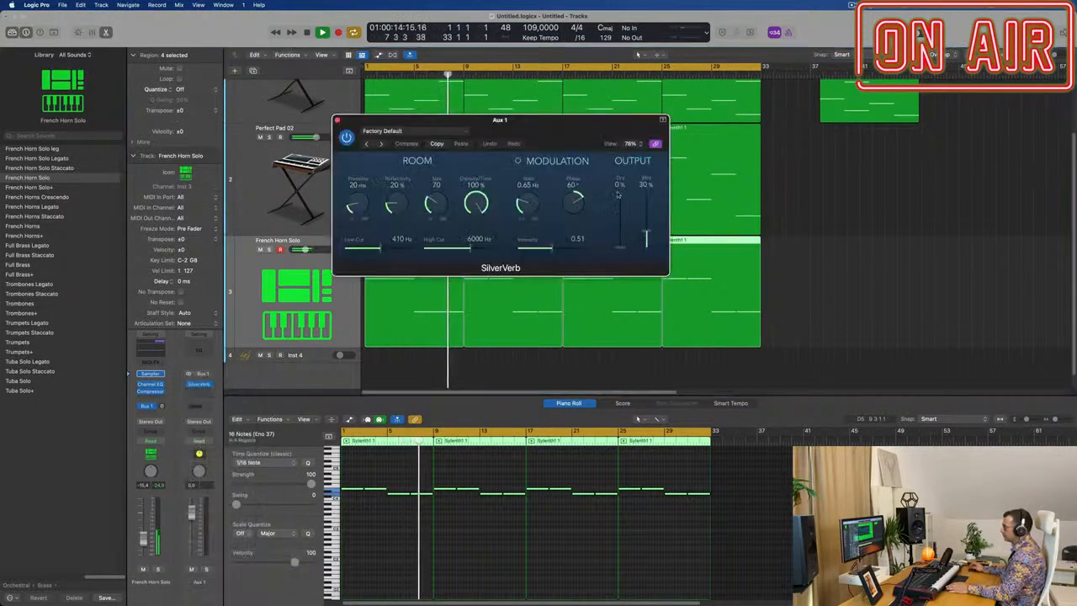
Load the grandiose preset in SilverVerb and raise the French horn's Bus 1 send level, leaving the reverb window closed.
click(408, 131)
click(409, 308)
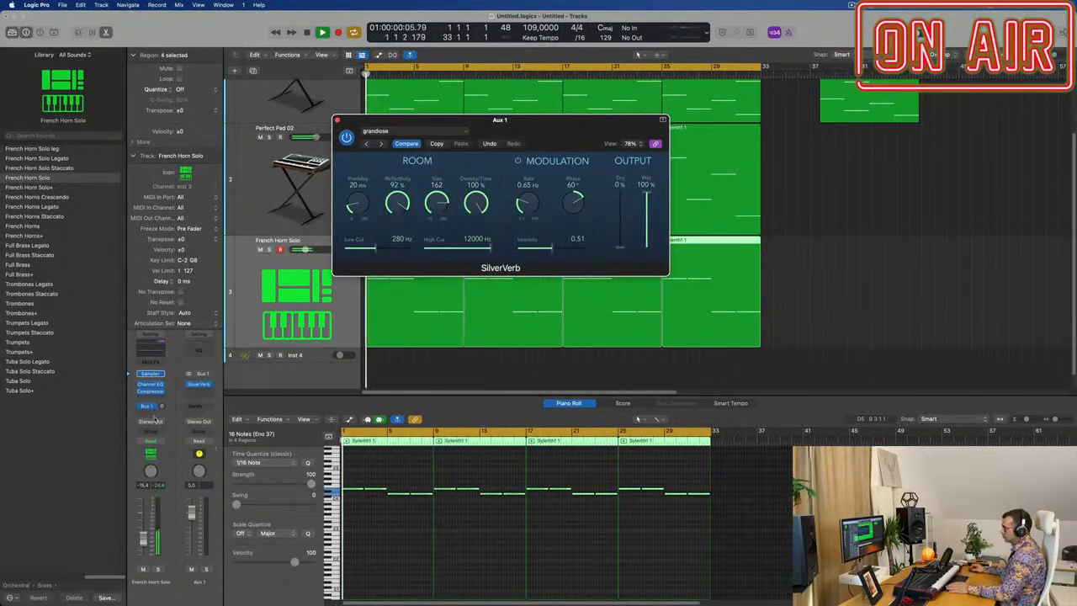
drag(161, 406, 164, 401)
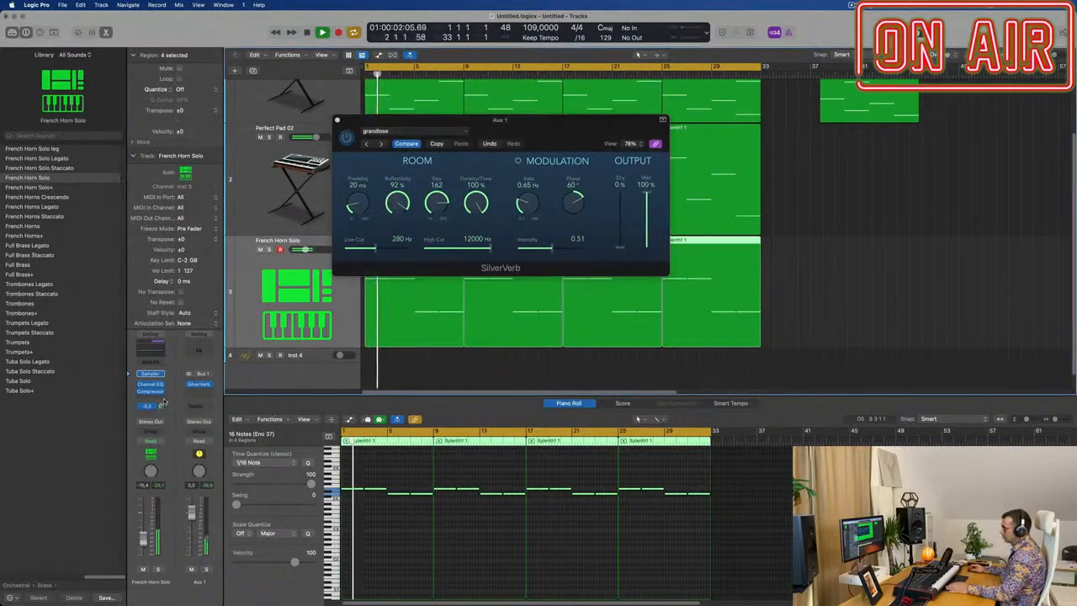
drag(349, 122, 667, 269)
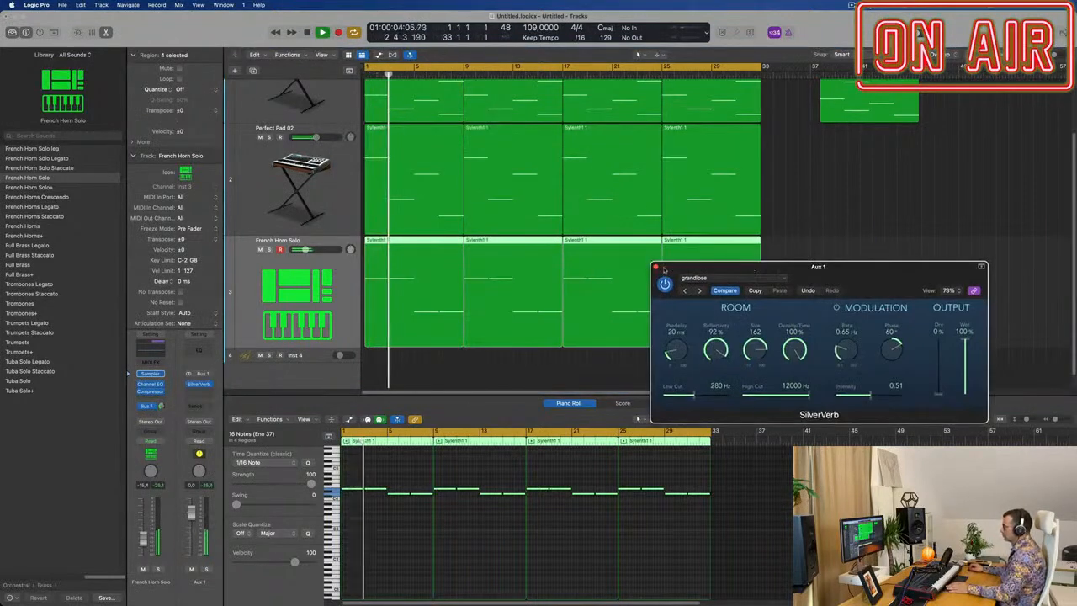
click(656, 267)
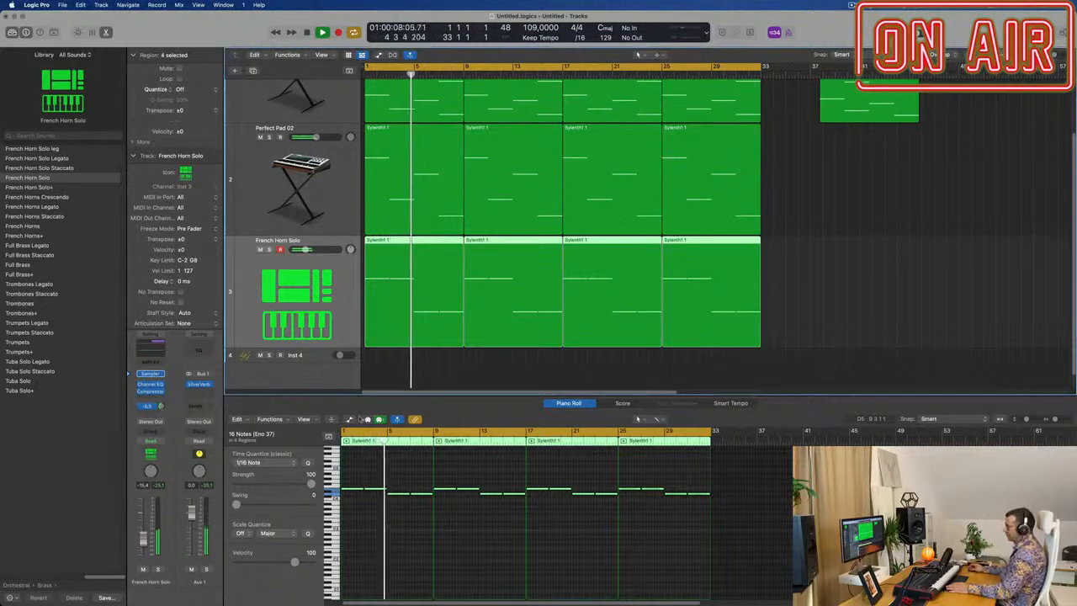
Duplicate the French Horn Solo track and copy the spare chord region from bar 37 to bar 1 of the duplicate.
scroll(520, 364, up, 2)
scroll(520, 365, down, 4)
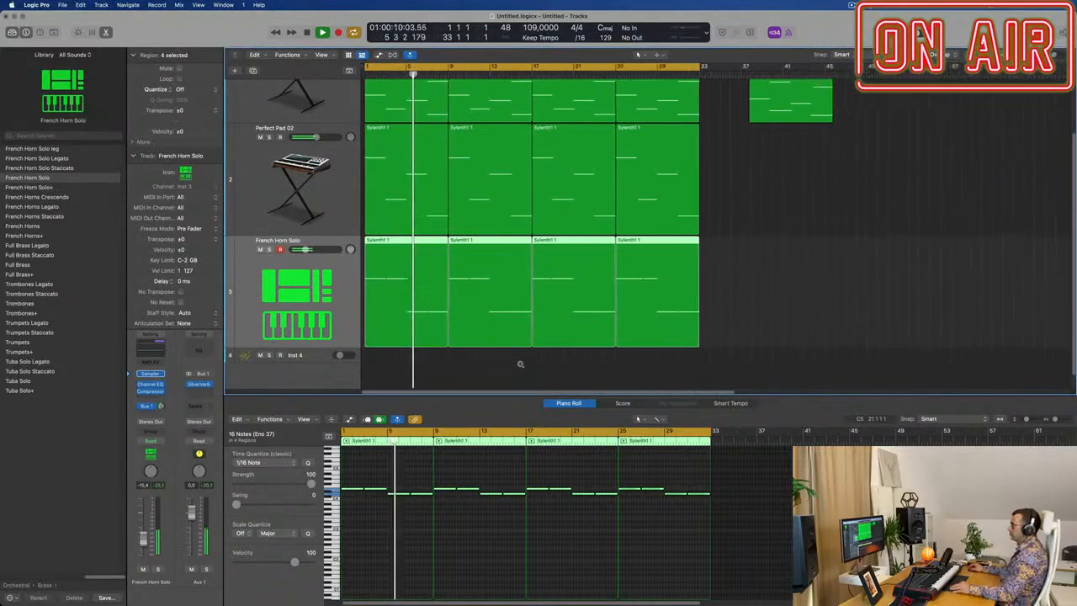
scroll(517, 358, down, 3)
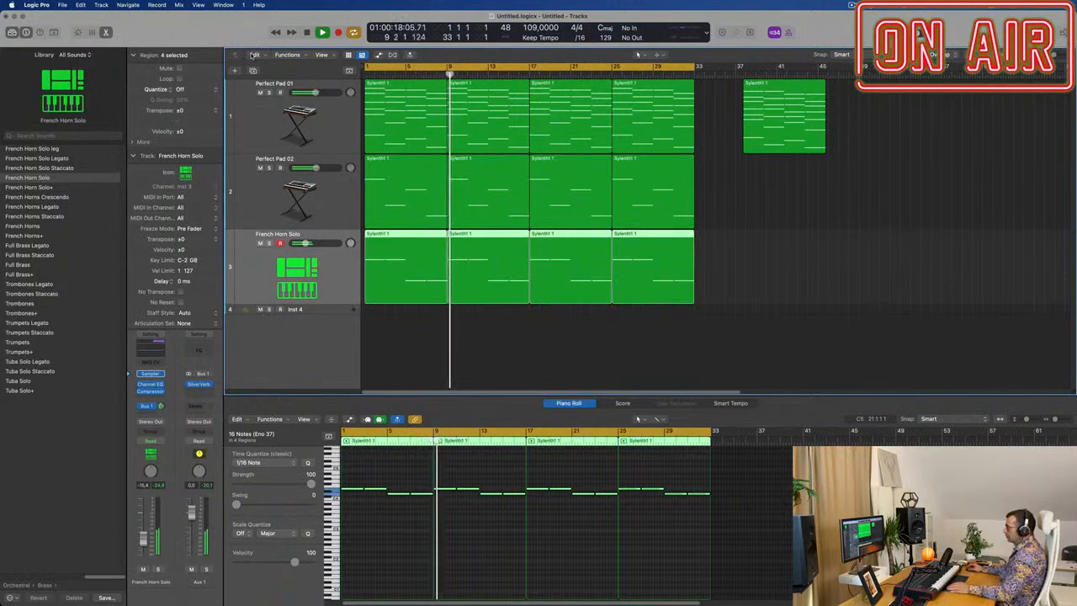
key(super+d)
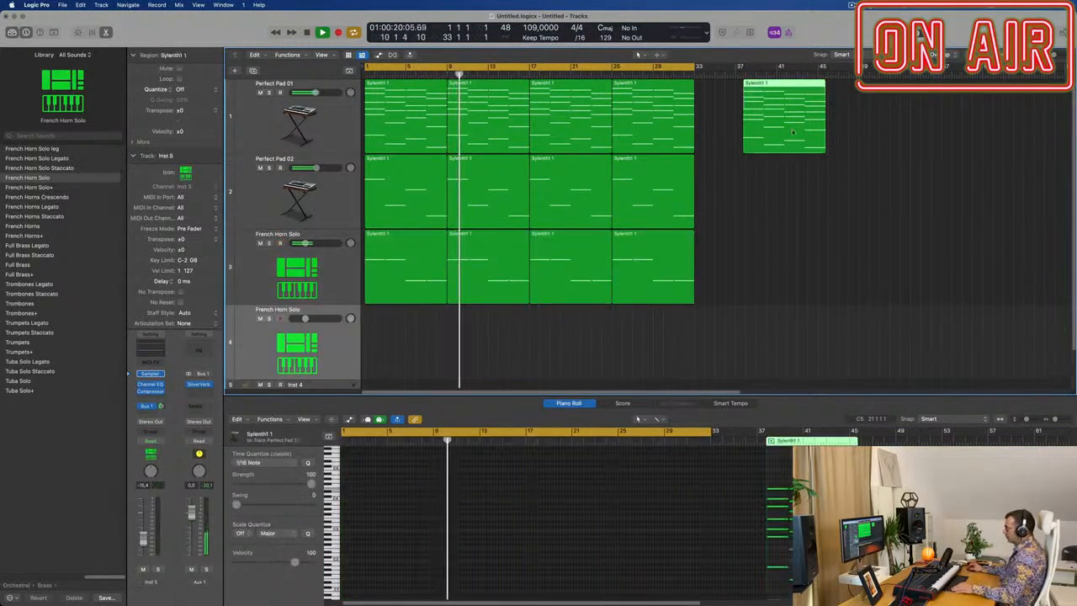
click(680, 138)
drag(680, 139, 400, 345)
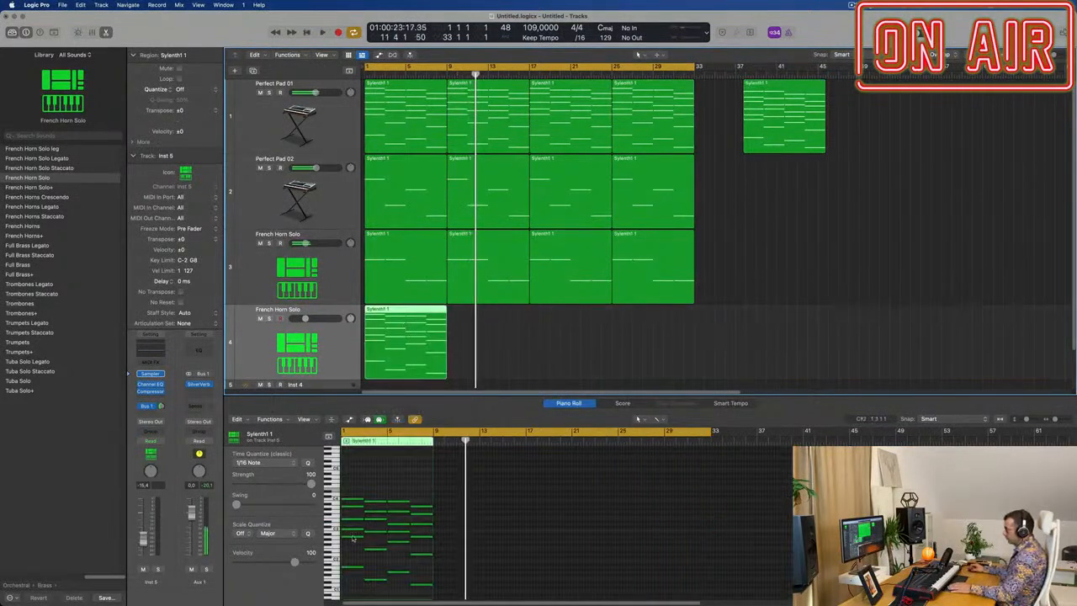
Delete all notes except the top voice in the copied region, transpose it down one octave and play from the start.
drag(355, 510, 398, 584)
key(Delete)
drag(404, 512, 423, 595)
key(Delete)
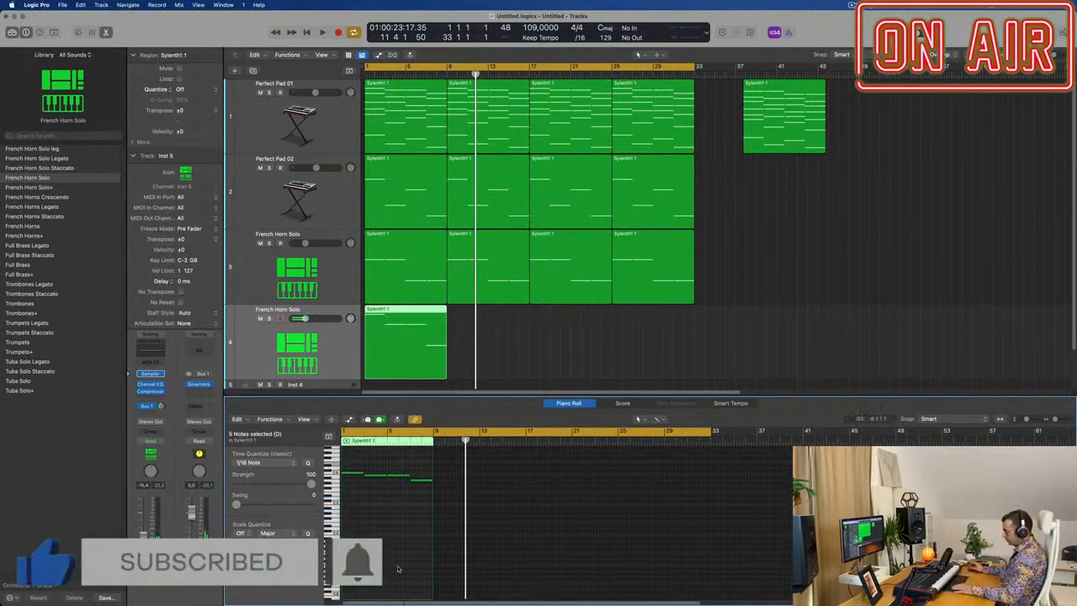
key(alt+shift+Down)
key(Return)
key(space)
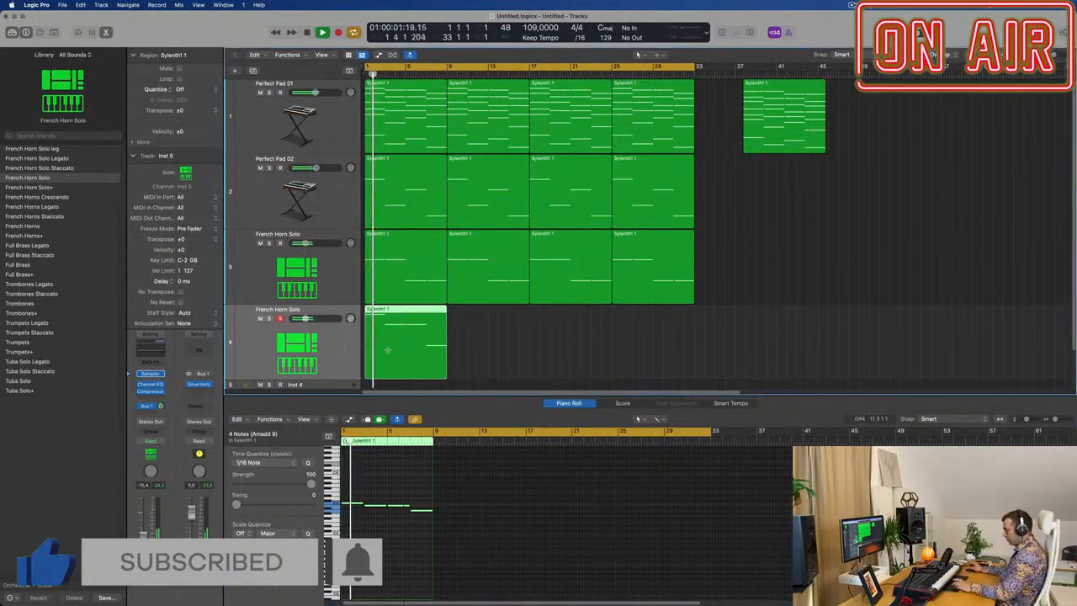
Repeat the new top-voice region three times so the second French horn part fills the whole cycle range.
key(super+r)
key(super+r)
key(super+r)
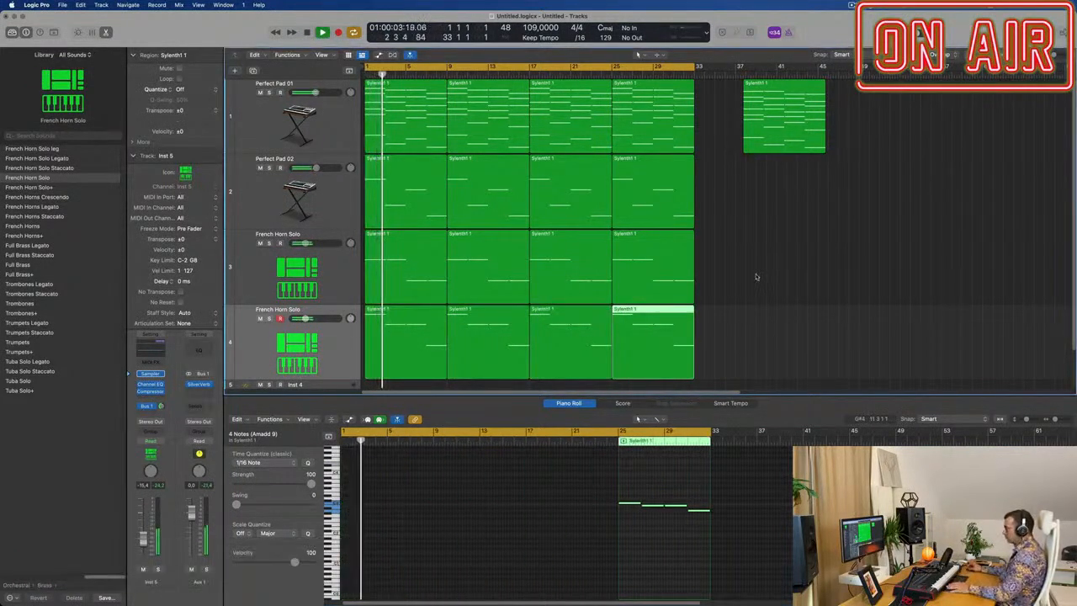
Compare the two French horn parts during playback by muting and unmuting the first French Horn Solo track.
scroll(495, 337, up, 1)
scroll(496, 337, up, 5)
scroll(425, 312, down, 3)
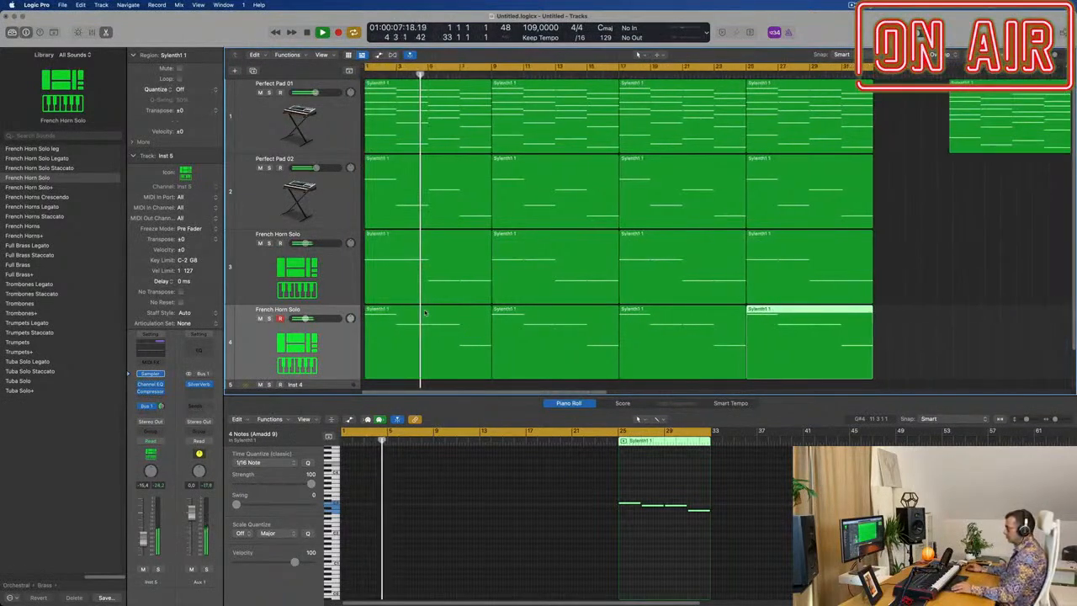
scroll(425, 312, down, 3)
scroll(414, 317, up, 2)
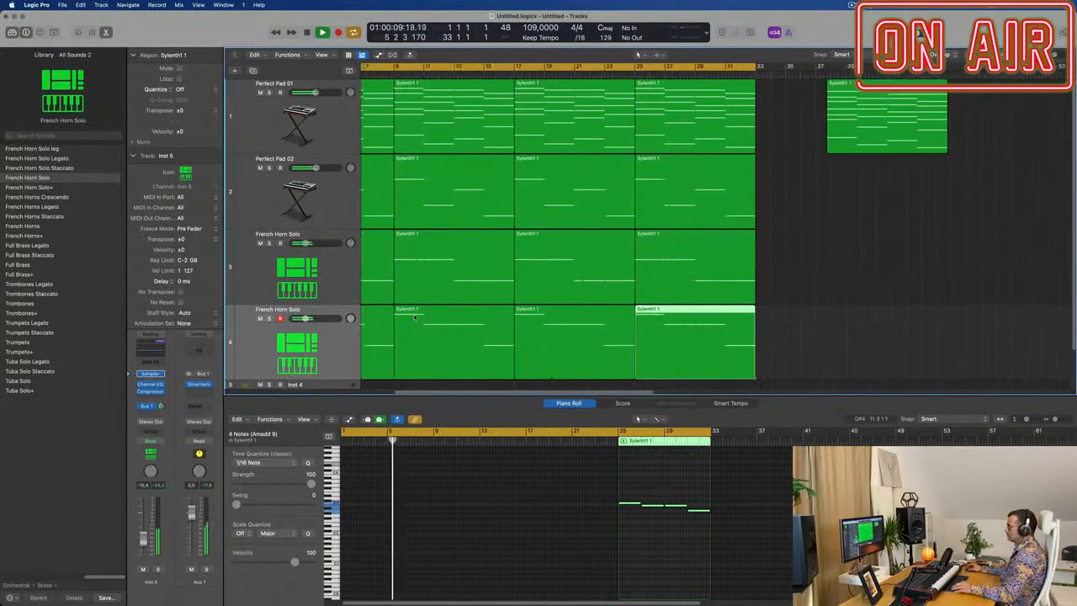
scroll(414, 317, up, 3)
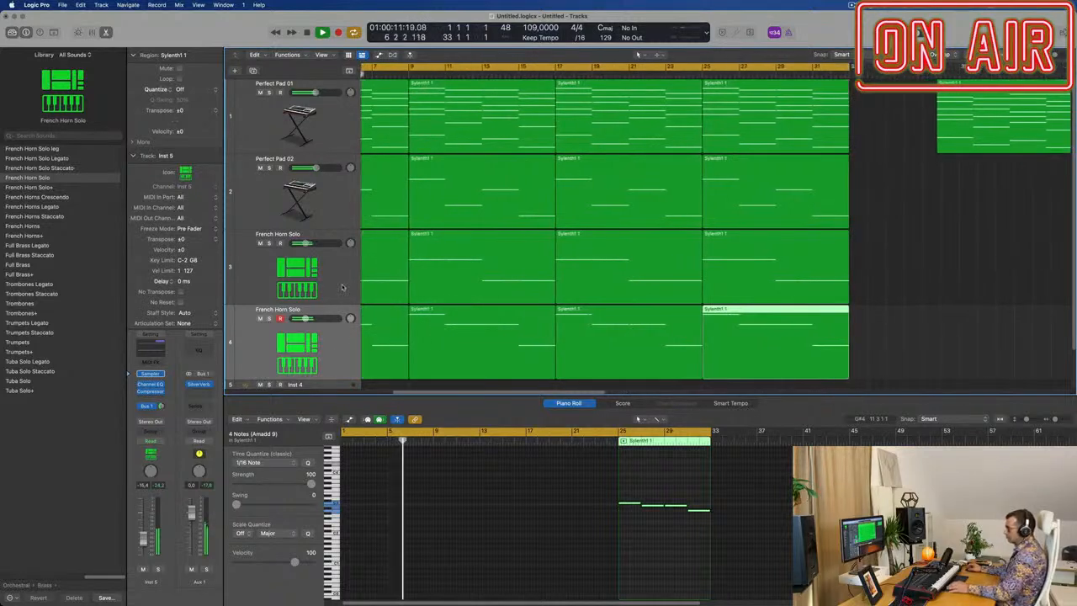
click(342, 288)
click(260, 243)
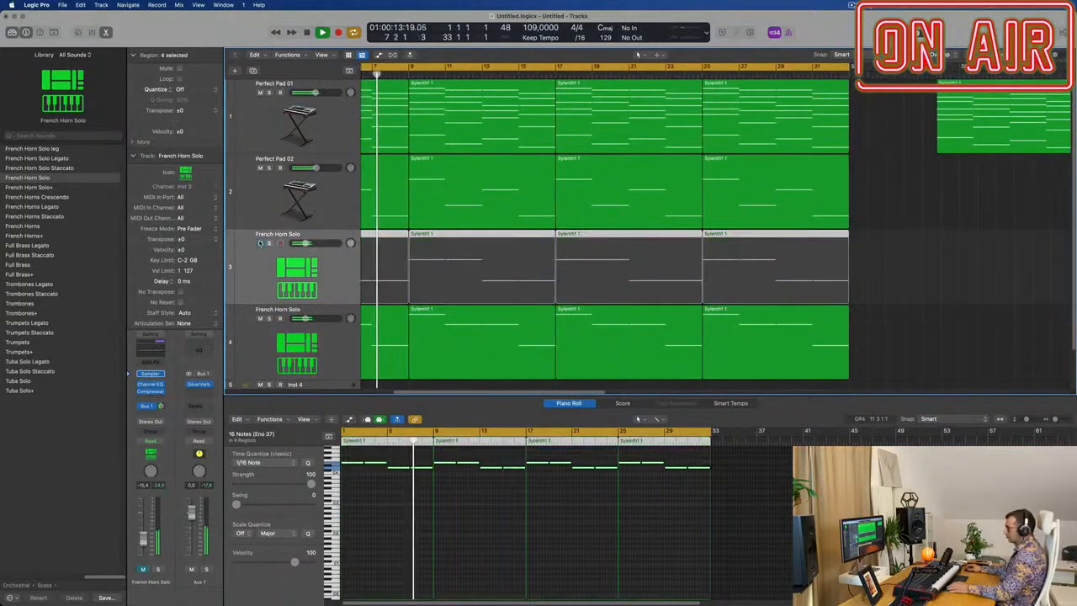
click(260, 243)
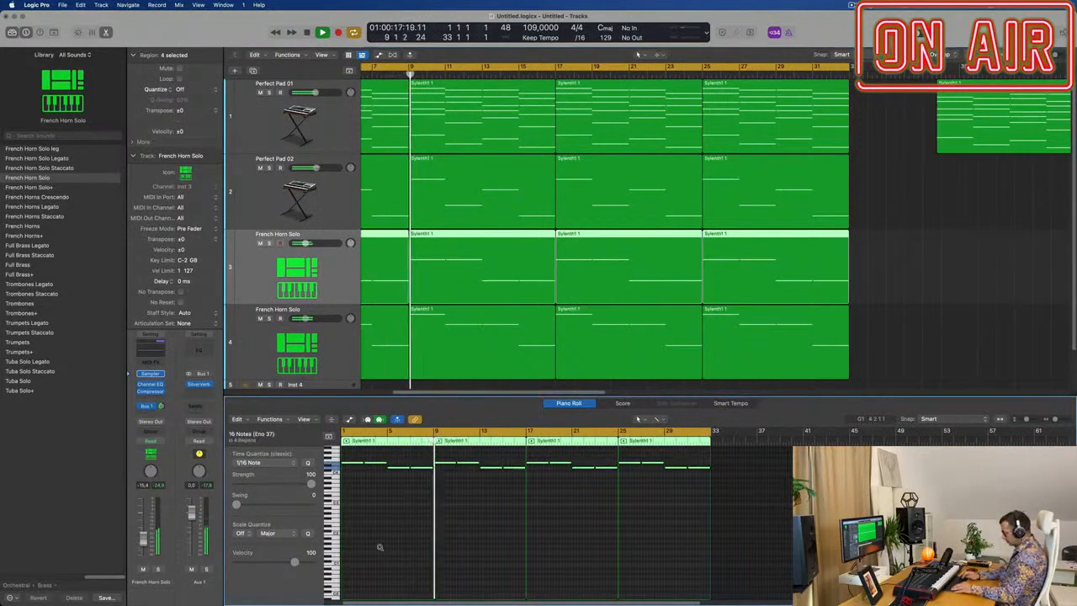
Transpose all notes of the first French Horn Solo track down one octave and listen from the start.
key(alt+shift+Down)
key(Return)
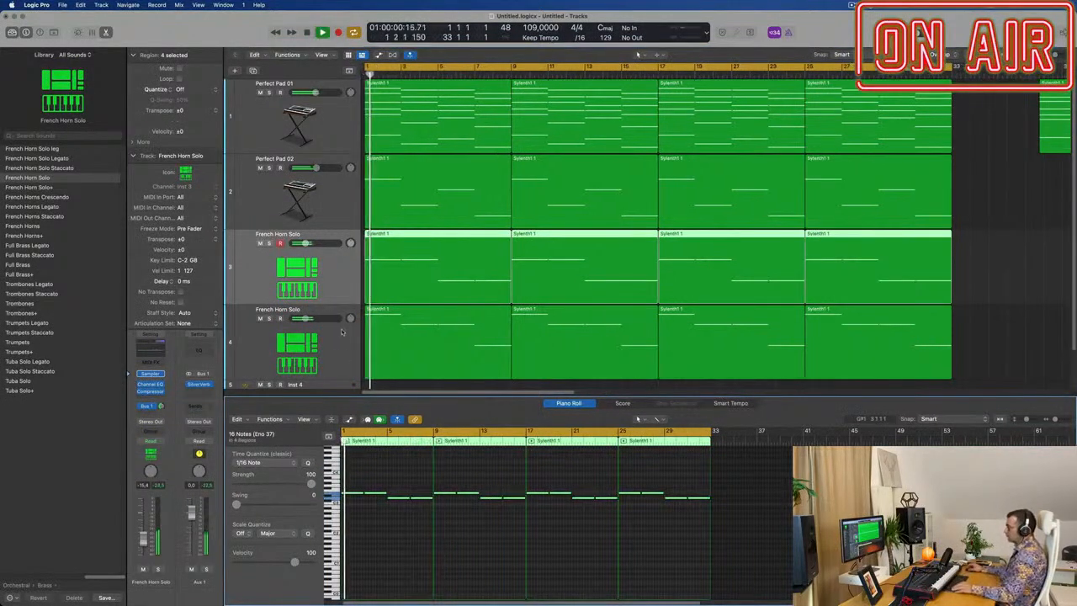
scroll(291, 326, down, 2)
scroll(291, 326, down, 4)
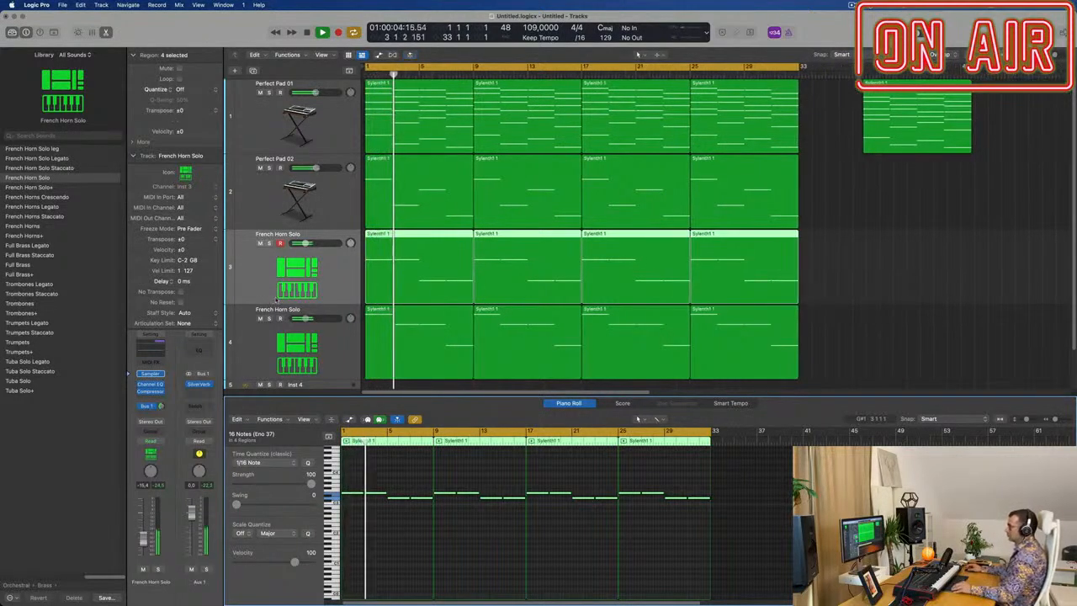
scroll(269, 292, down, 1)
scroll(269, 291, down, 1)
Rebalance the volumes of the two French Horn Solo tracks against the pads, using the Mixer for the first horn.
click(257, 332)
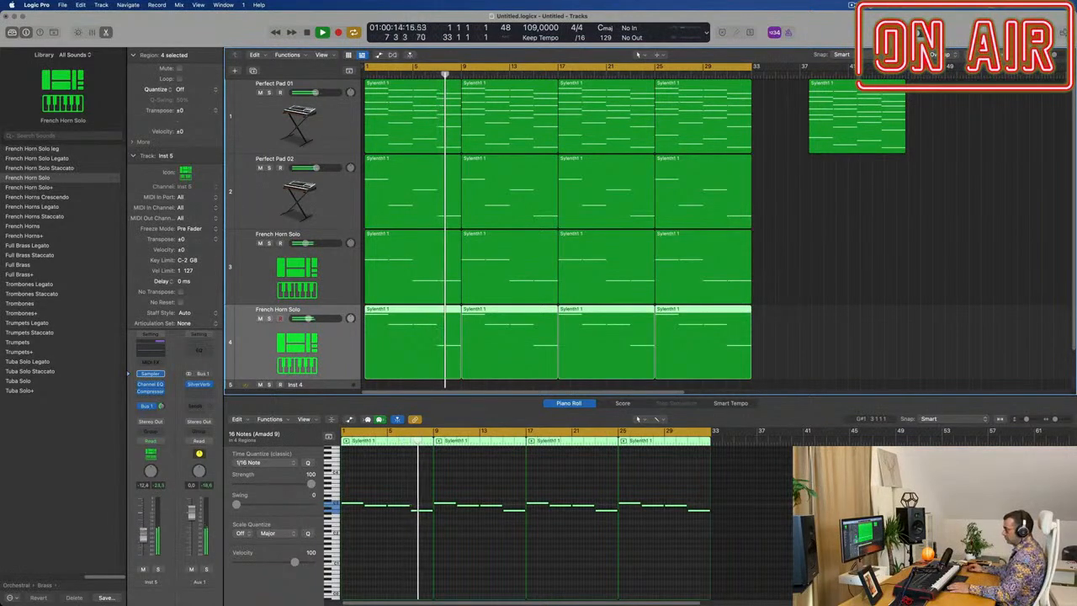
key(Up)
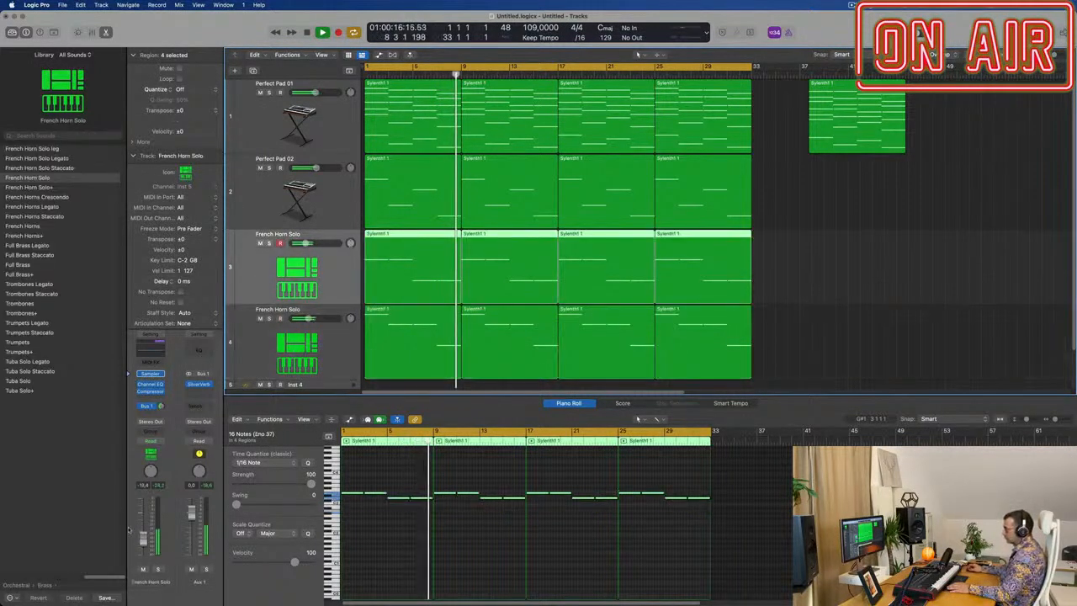
scroll(448, 290, down, 3)
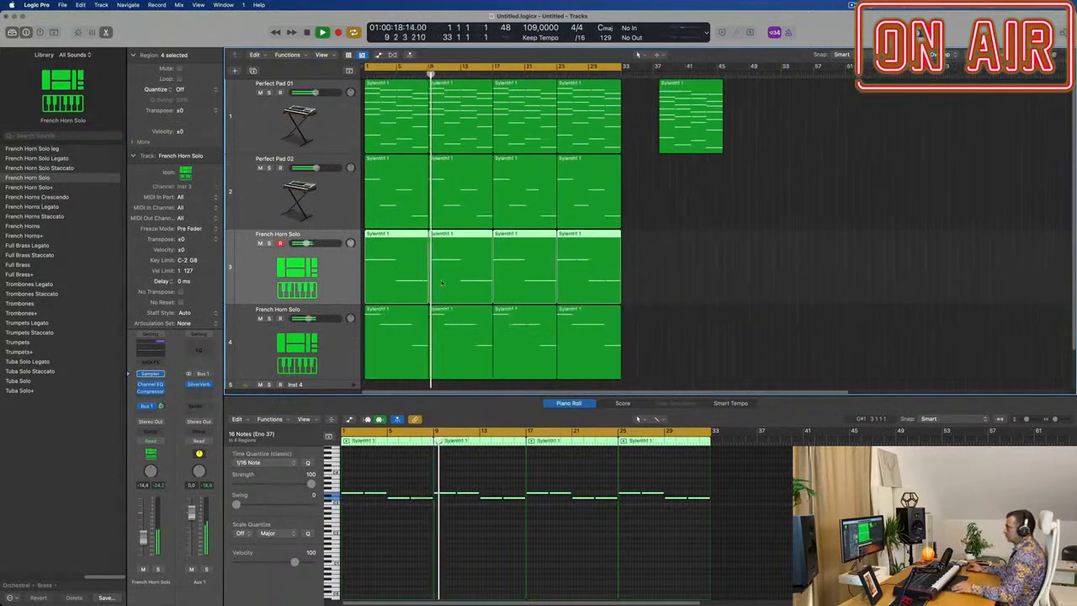
scroll(449, 289, down, 1)
key(x)
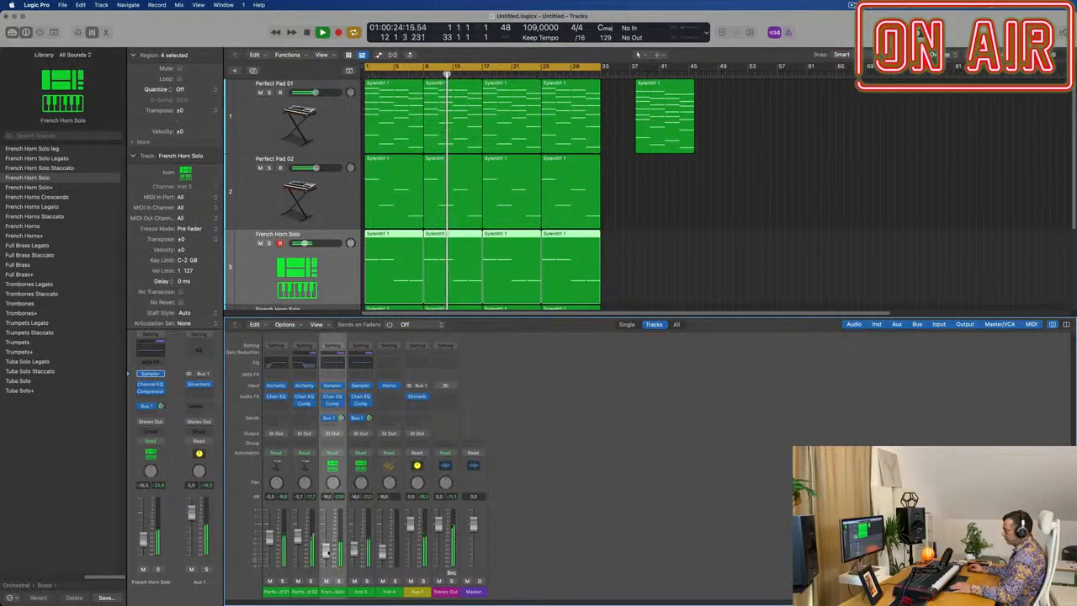
scroll(711, 233, up, 4)
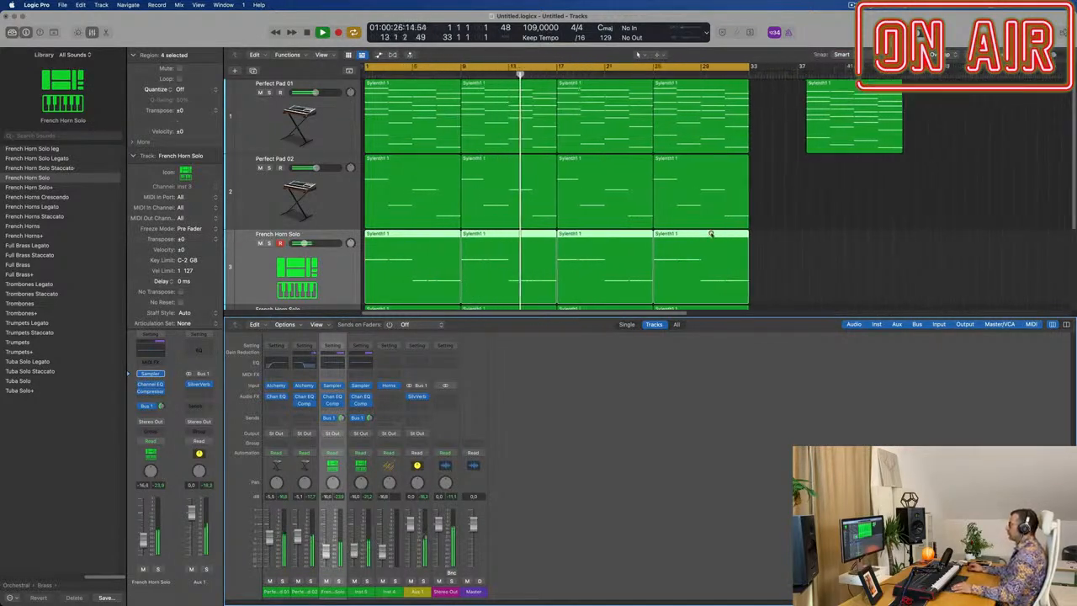
scroll(522, 268, down, 4)
scroll(522, 268, down, 1)
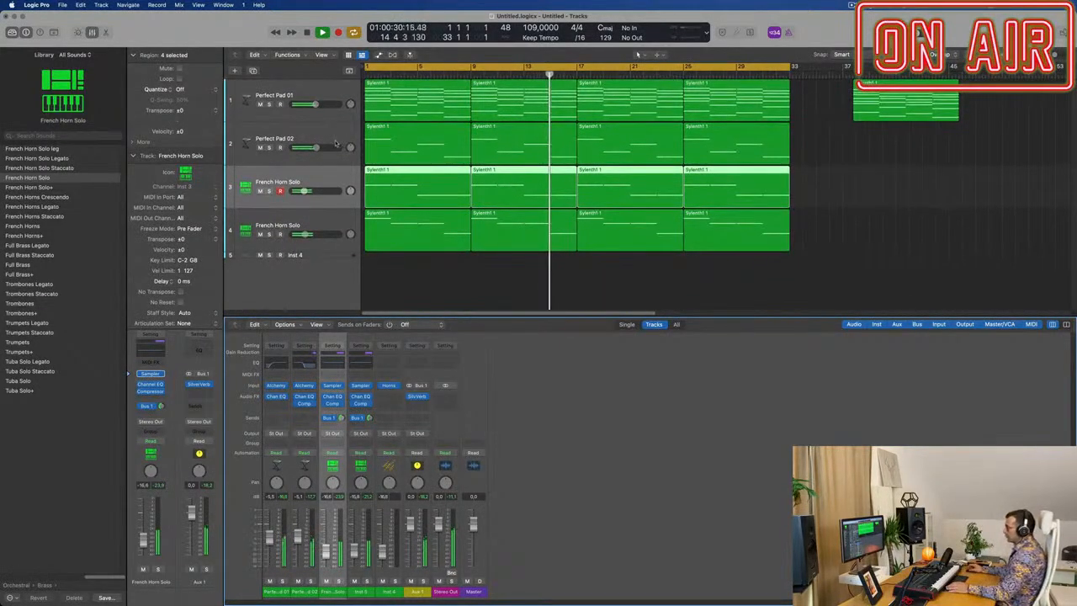
Duplicate the Perfect Pad 01 track and copy its first chord region to bar 1 of the duplicate for editing.
click(336, 84)
click(252, 71)
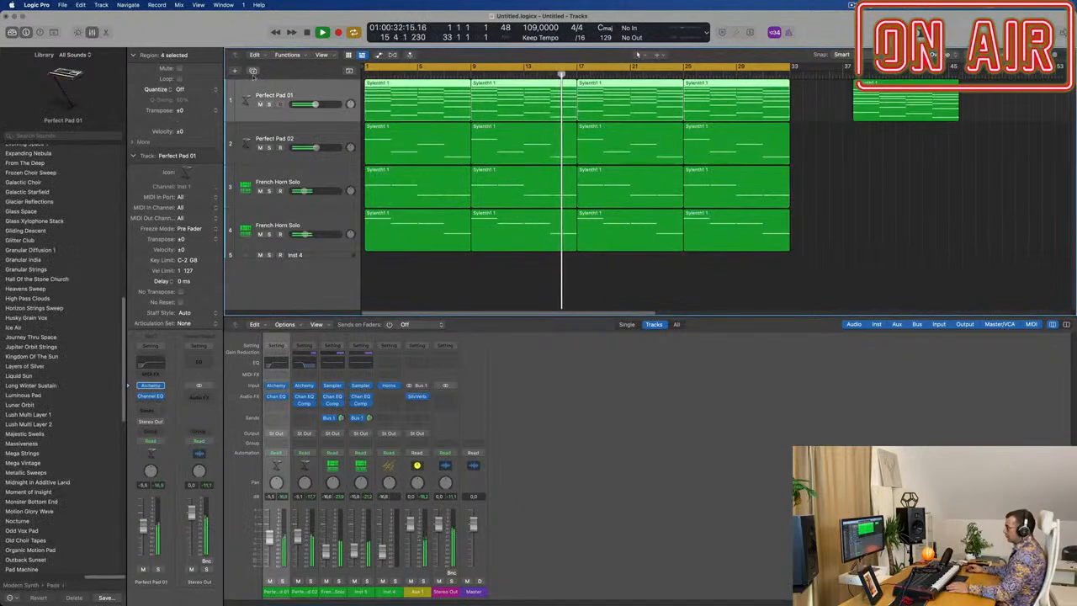
click(425, 110)
drag(425, 109, 422, 128)
double_click(422, 128)
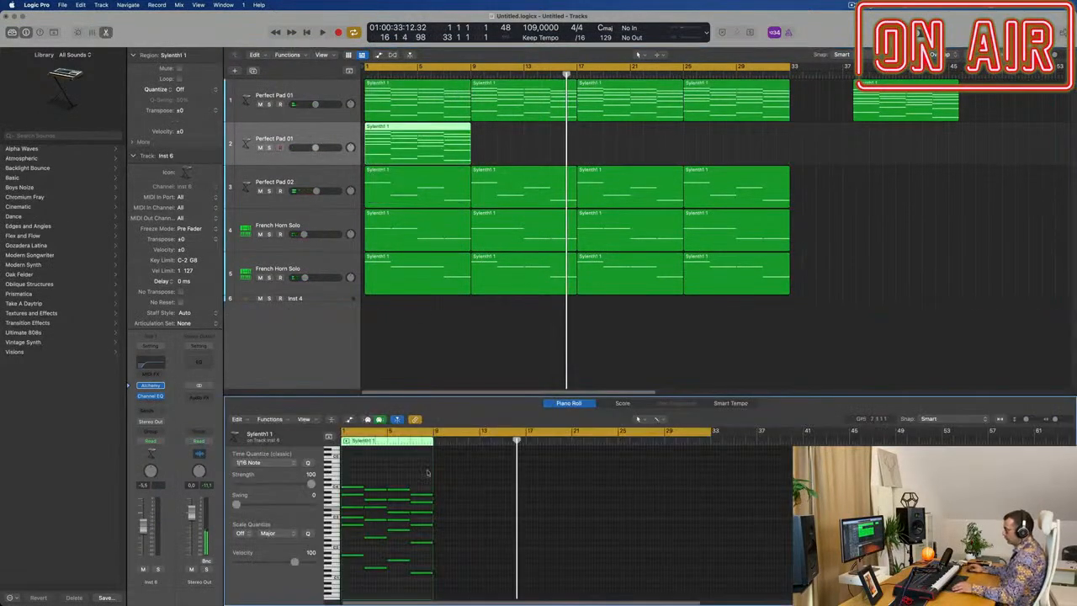
Delete the four lowest bass notes from the chord region on the duplicated Perfect Pad 01 track.
scroll(383, 571, up, 2)
scroll(399, 571, left, 4)
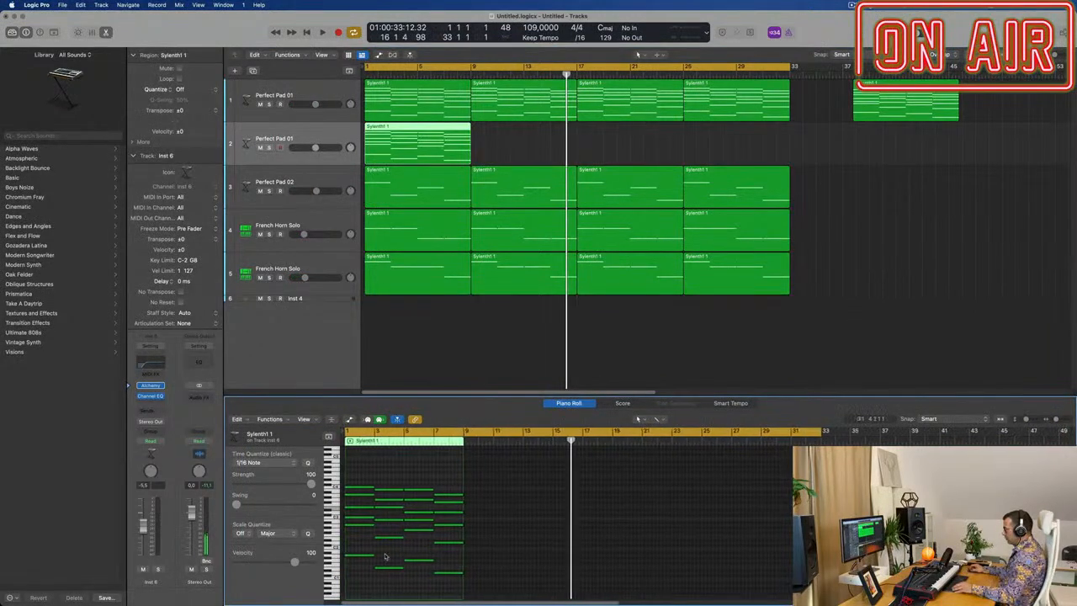
drag(359, 555, 463, 580)
key(Delete)
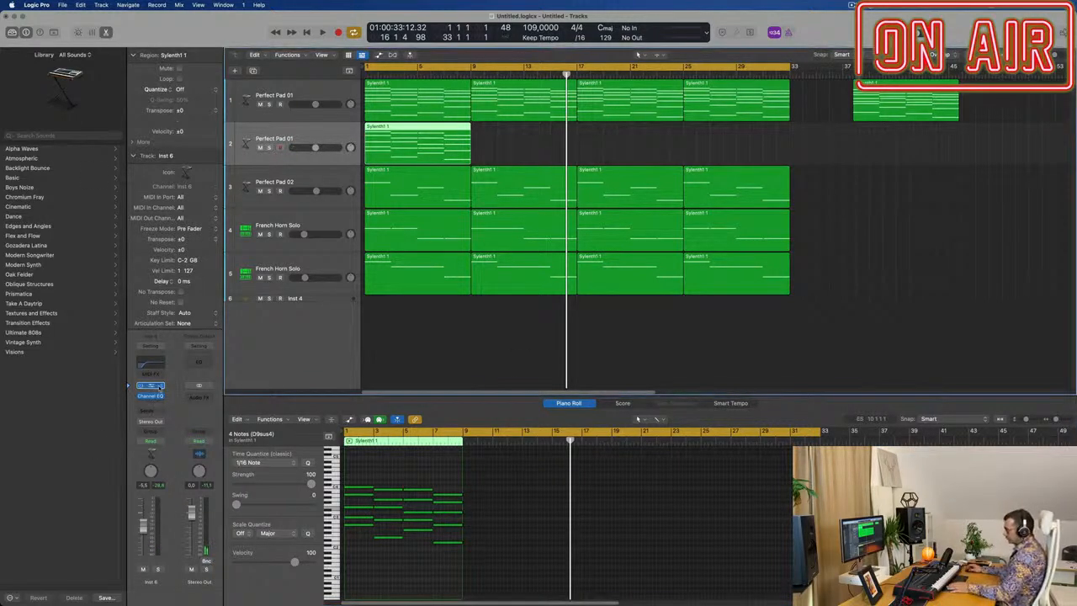
Open Alchemy on the duplicated Perfect Pad 01 track and filter its presets to the Arpeggiated category.
click(160, 387)
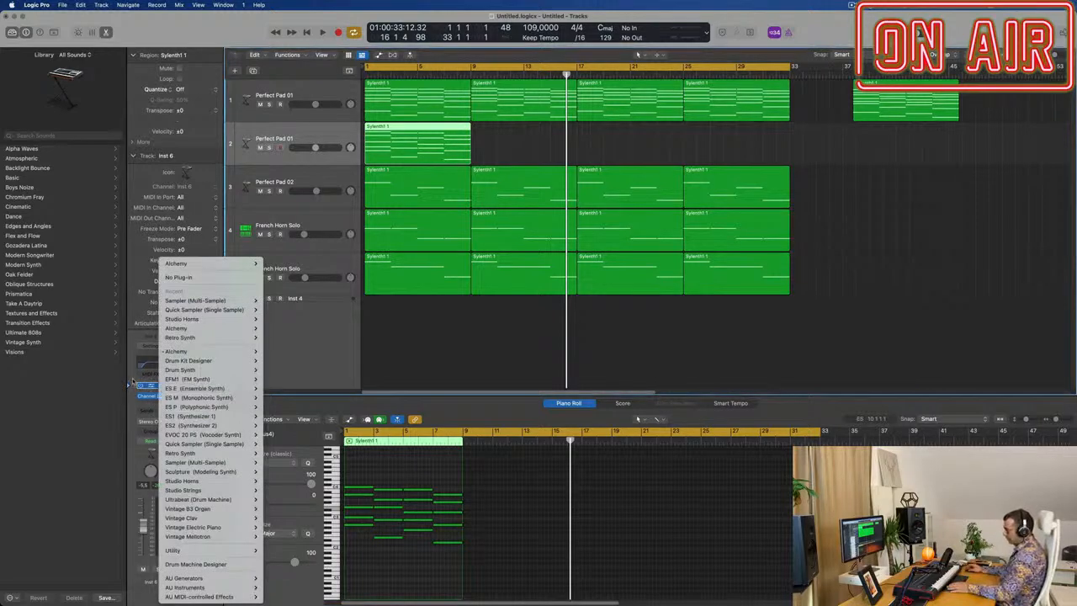
click(132, 383)
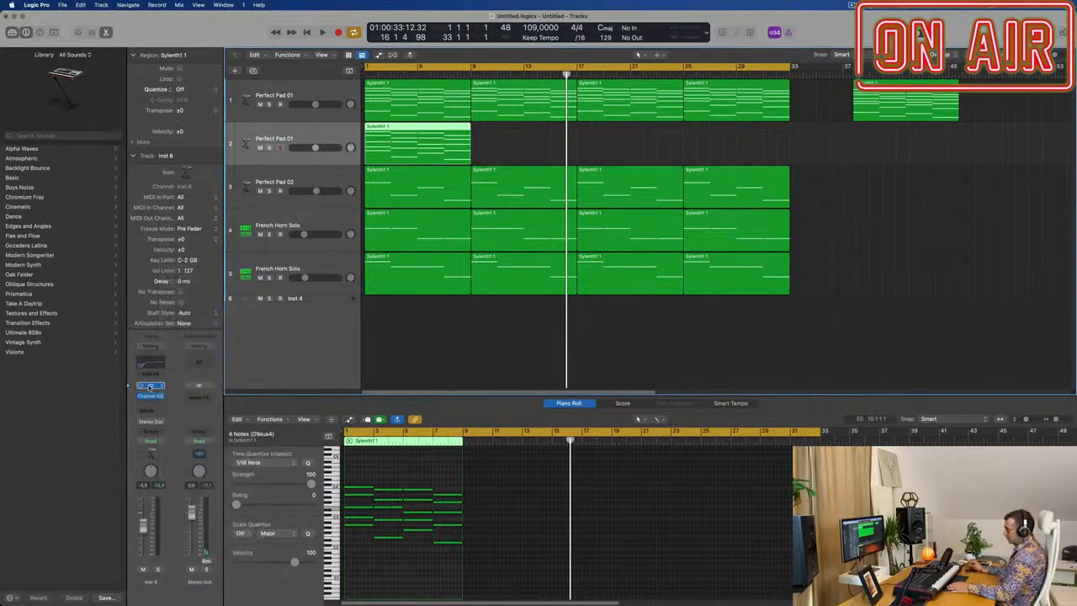
click(150, 385)
drag(638, 119, 552, 256)
click(408, 191)
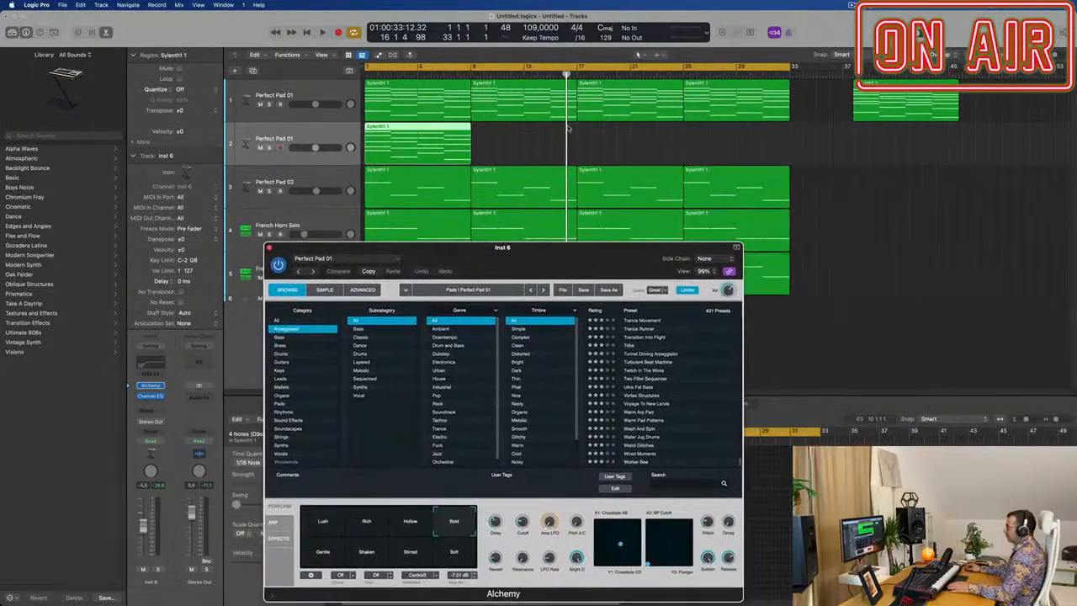
Repeat the edited chord region on the duplicated pad track three times so it fills bars 1 to 33.
click(404, 149)
key(super+r)
key(super+r)
key(super+r)
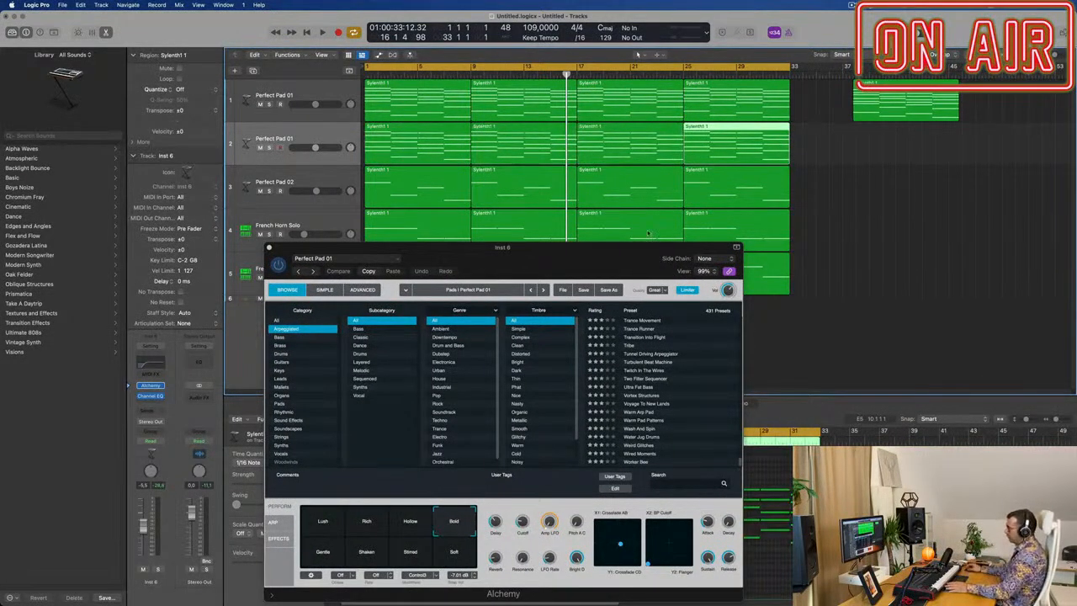
drag(539, 266, 598, 188)
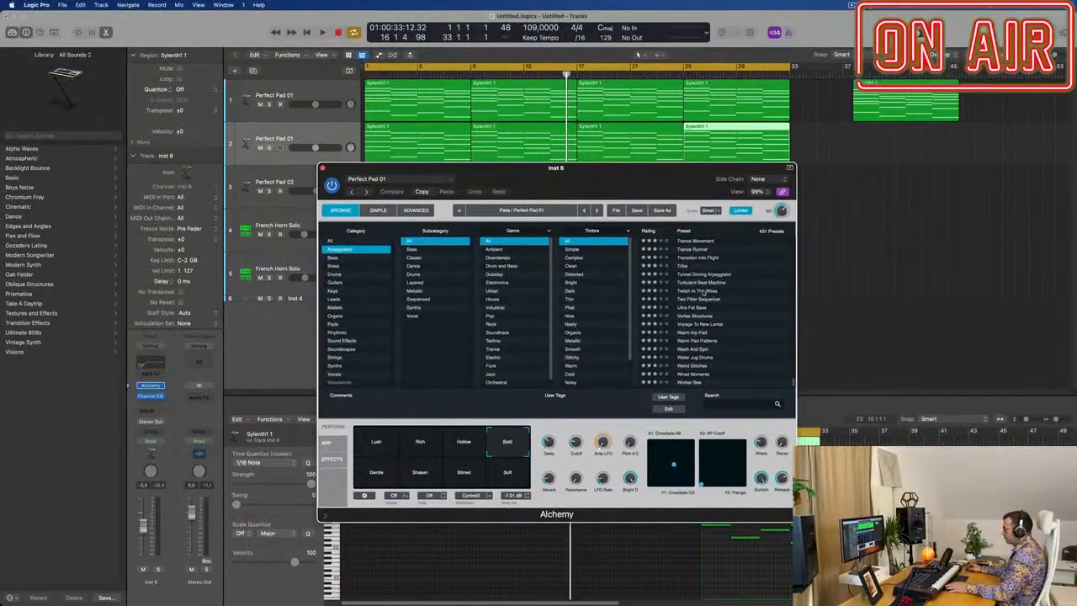
Load the Stereo Delight preset on the duplicated track, play from the start, and switch to its Solid snapshot.
scroll(699, 315, up, 5)
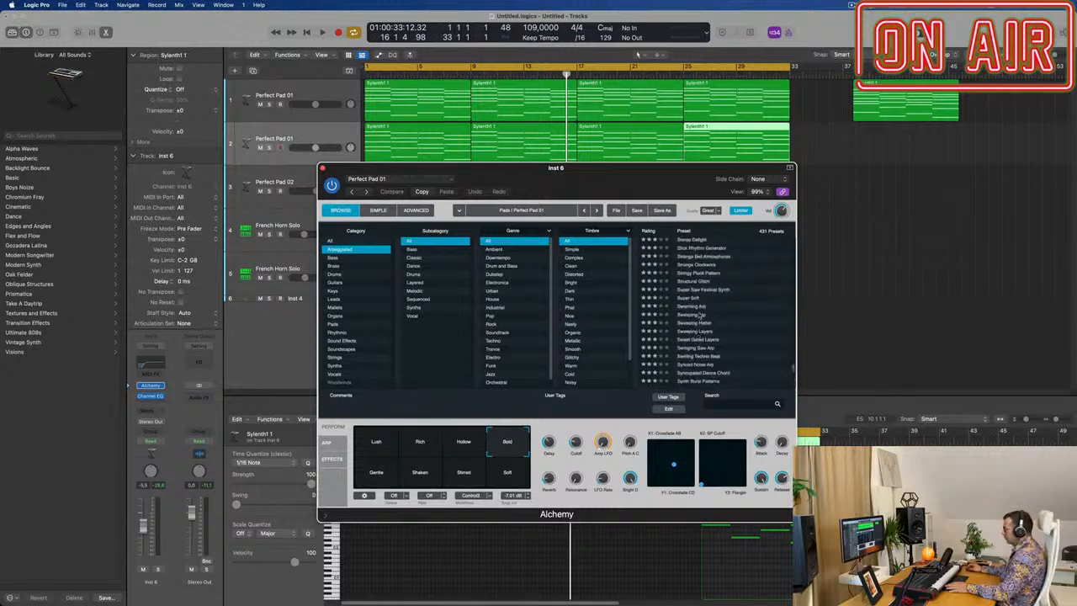
scroll(699, 268, up, 1)
click(700, 263)
drag(615, 181, 789, 220)
key(Return)
key(space)
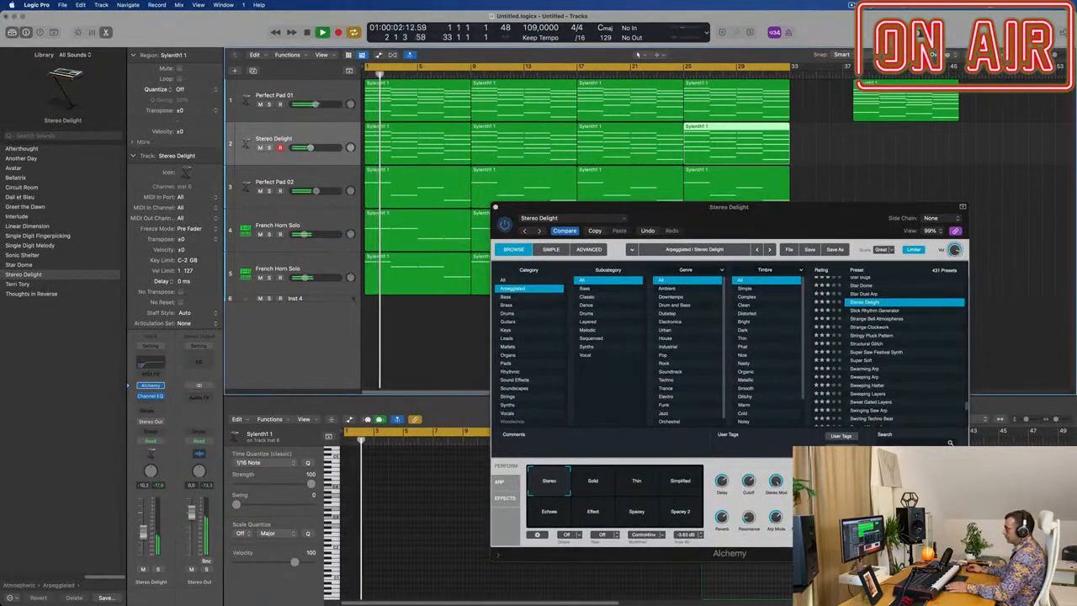
click(592, 481)
drag(741, 207, 750, 316)
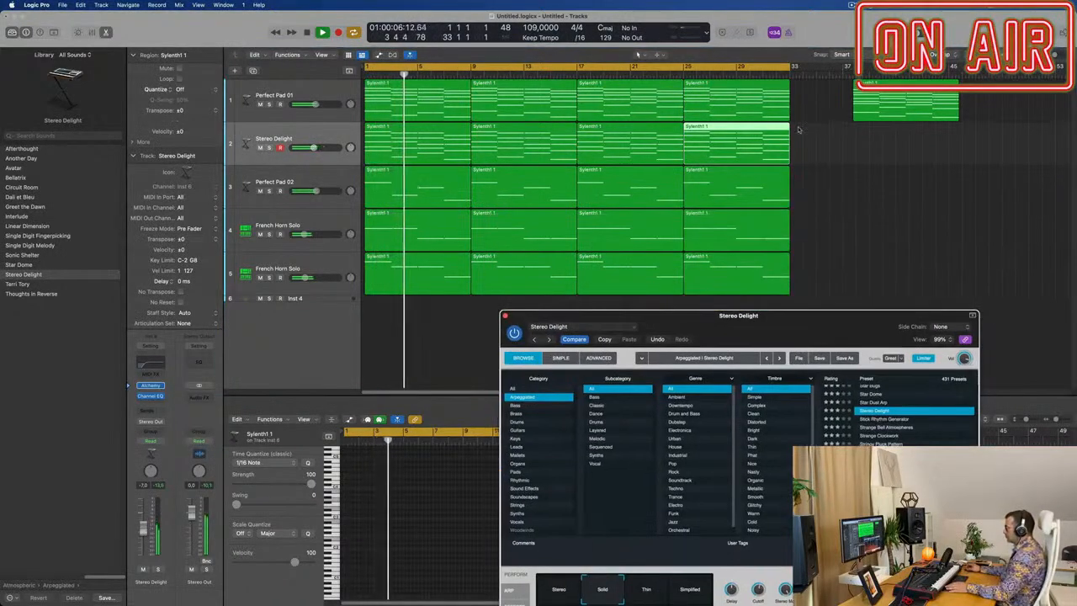
Transpose all notes in the four regions of the Stereo Delight track down one octave.
click(330, 137)
click(414, 461)
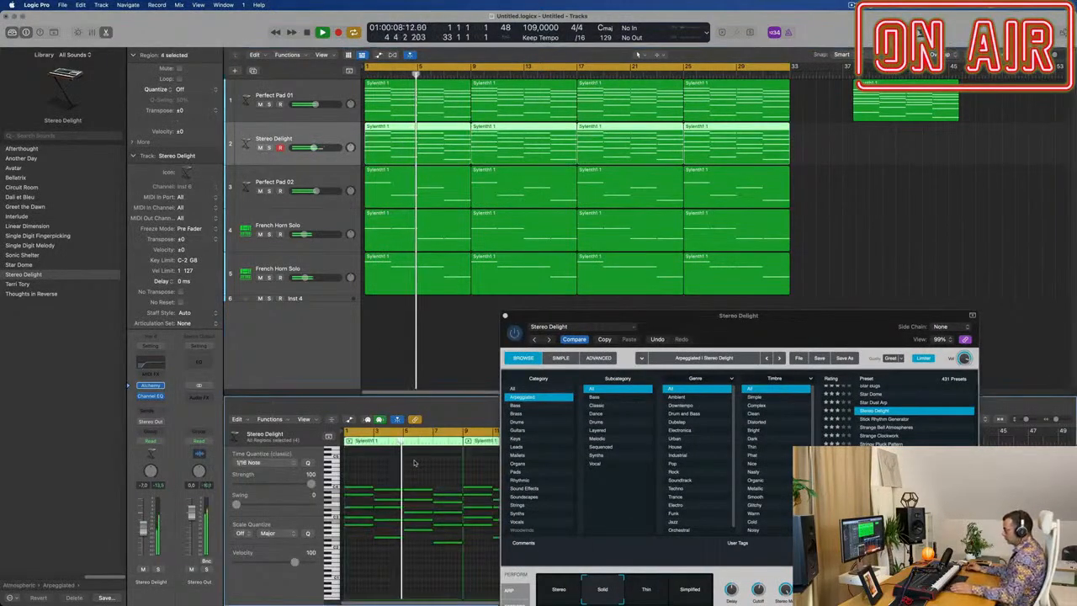
key(super+a)
key(alt+shift+Down)
key(space)
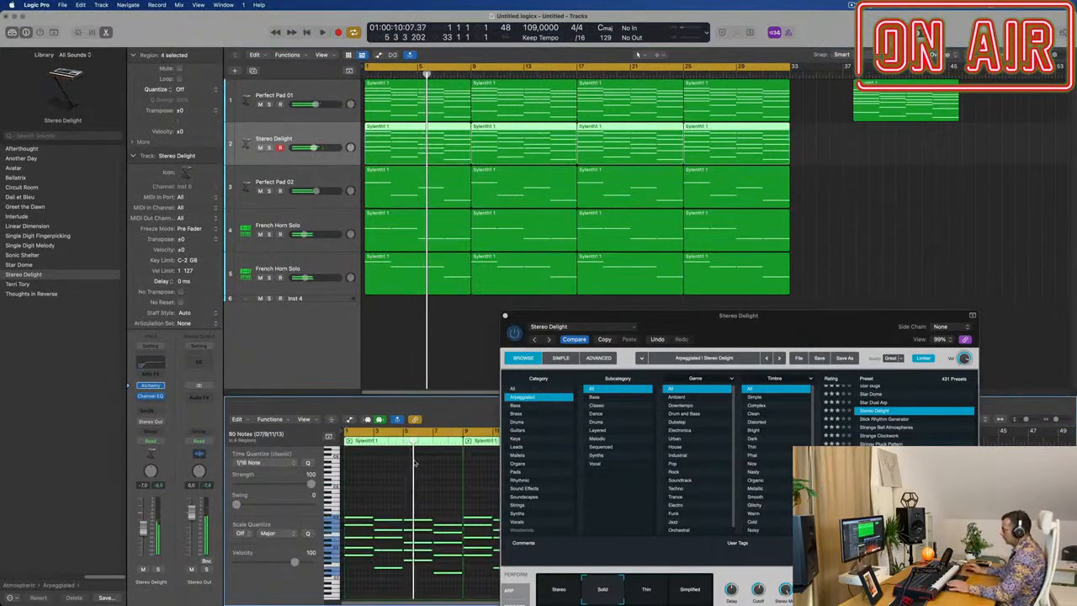
Audition Stereo Delight's Thin, Simplified, Spacey 2, Echoes and Stereo snapshots during playback and view its arpeggiator settings.
key(space)
drag(771, 331, 699, 184)
click(582, 449)
click(619, 447)
click(621, 478)
click(630, 450)
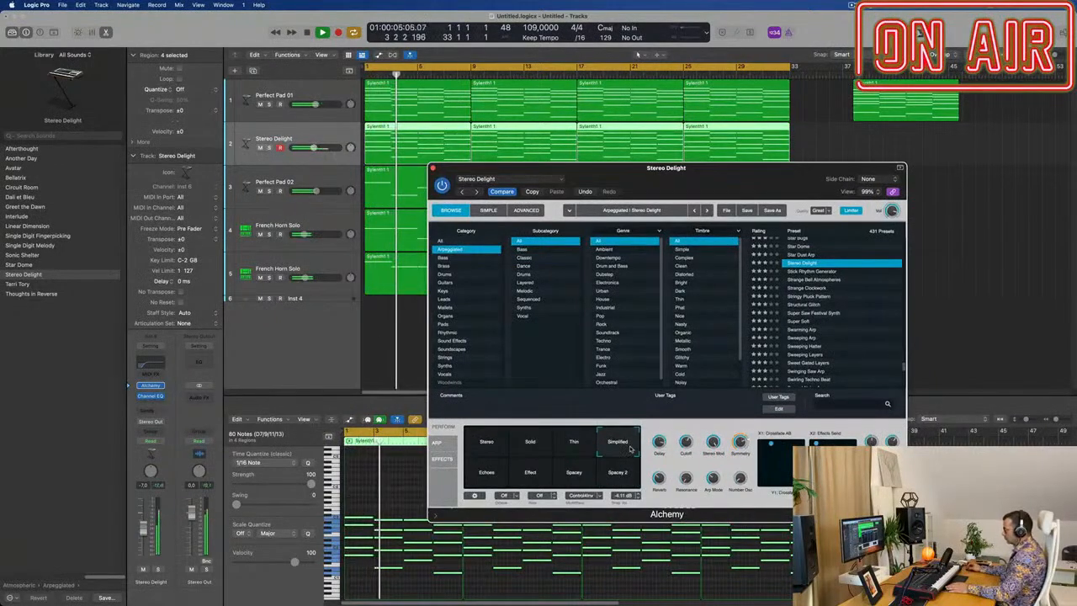
click(477, 473)
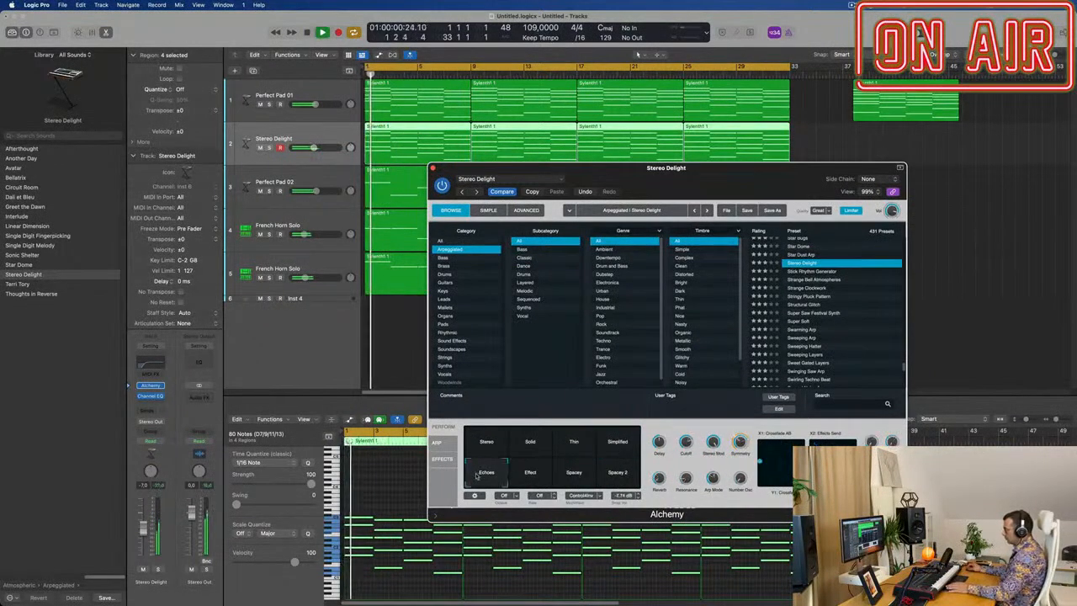
click(481, 438)
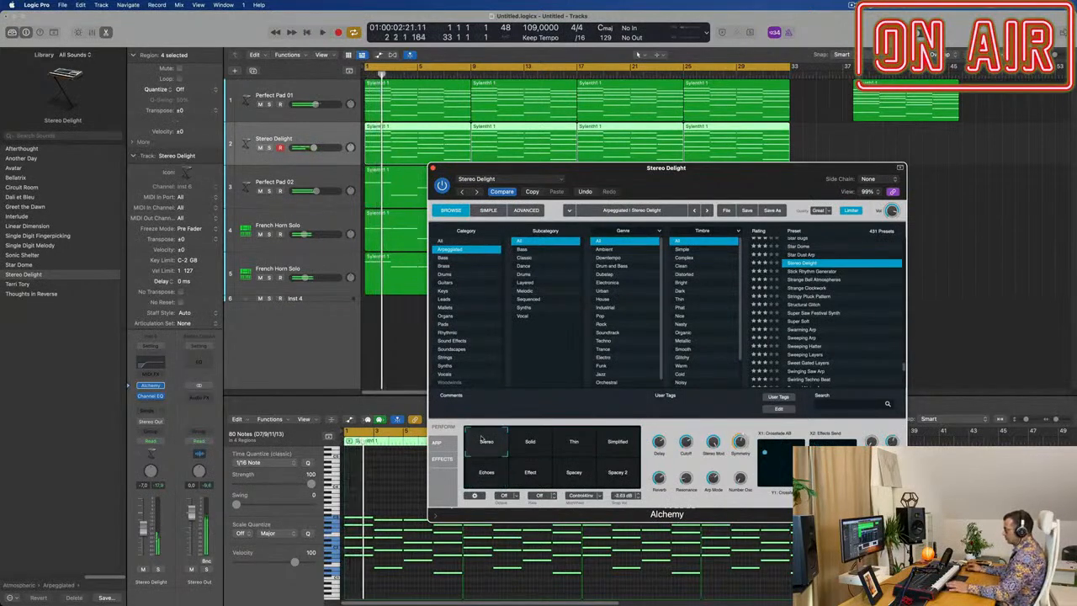
click(441, 444)
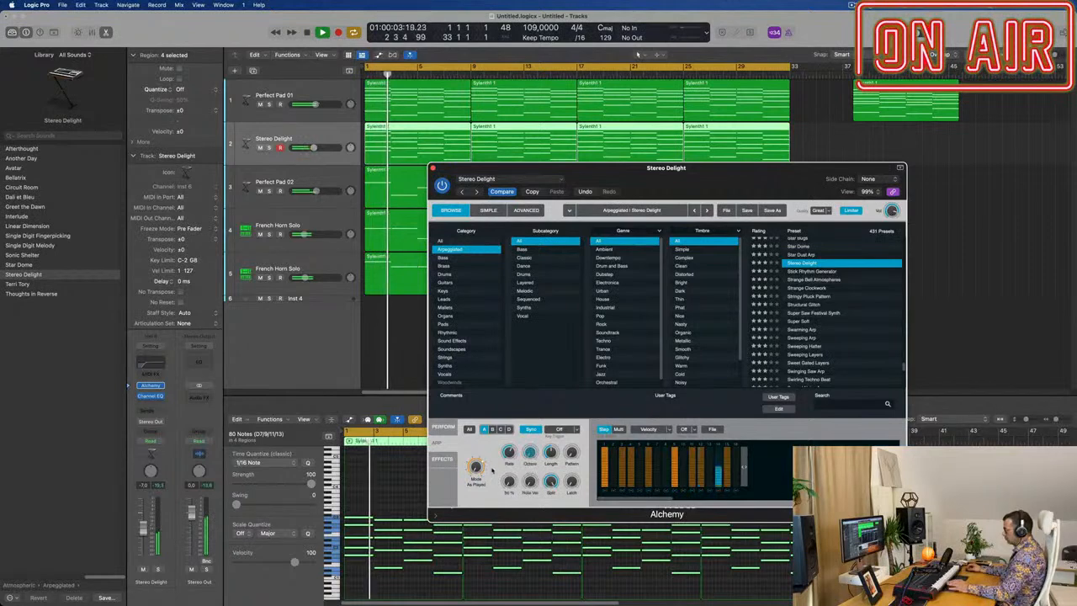
drag(737, 174, 727, 207)
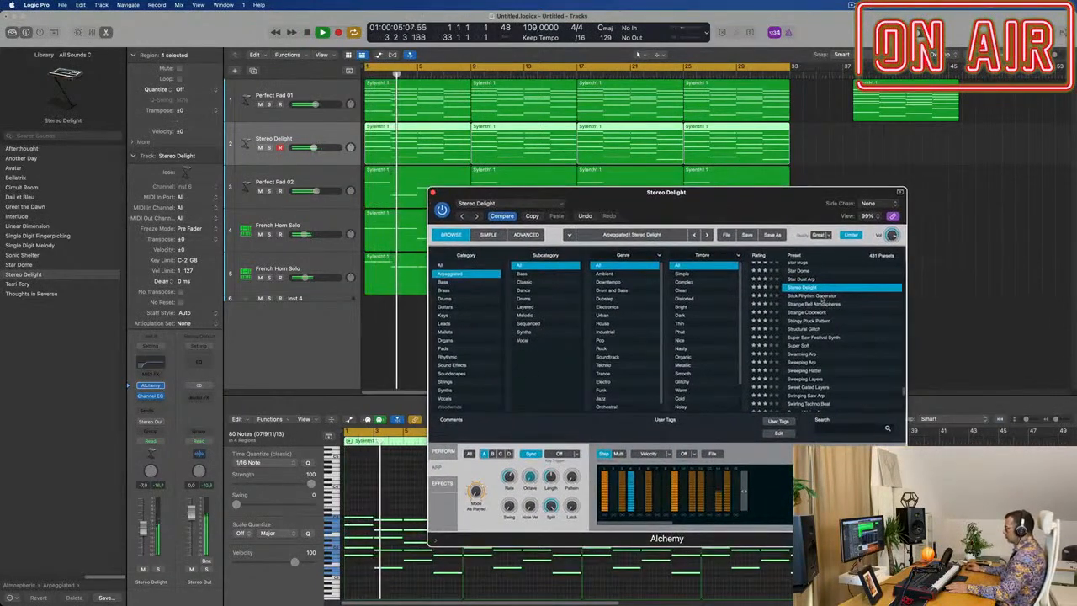
Try the Stick Rhythm Generator preset and audition its snapshots, including Spaced, Minimal, Clockwork 1, Echoes, Muted, Minimal 2 and Clockwork 2.
click(813, 295)
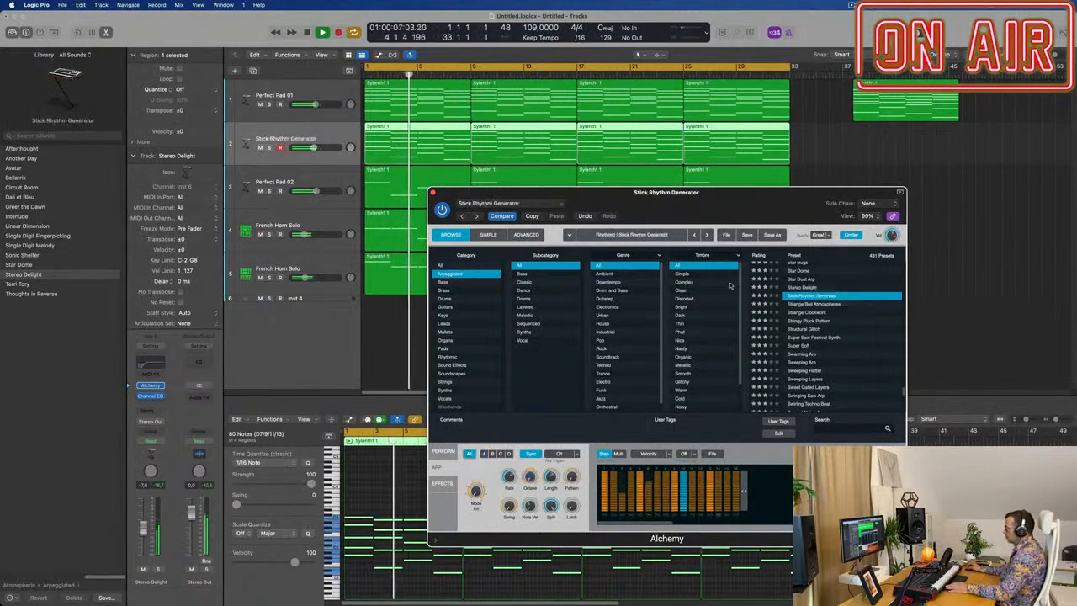
drag(758, 203, 802, 191)
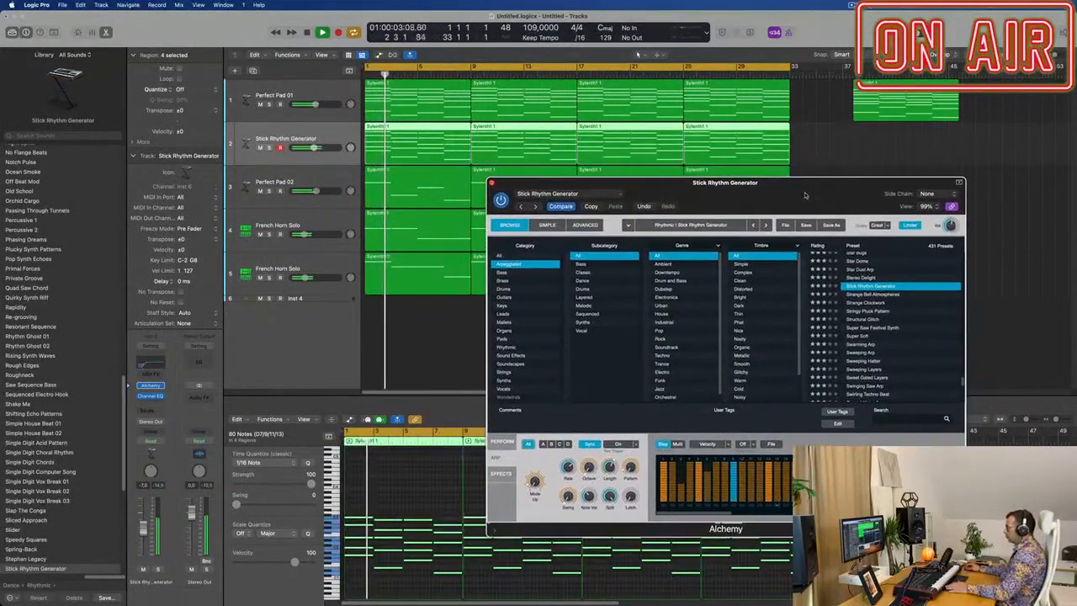
click(500, 442)
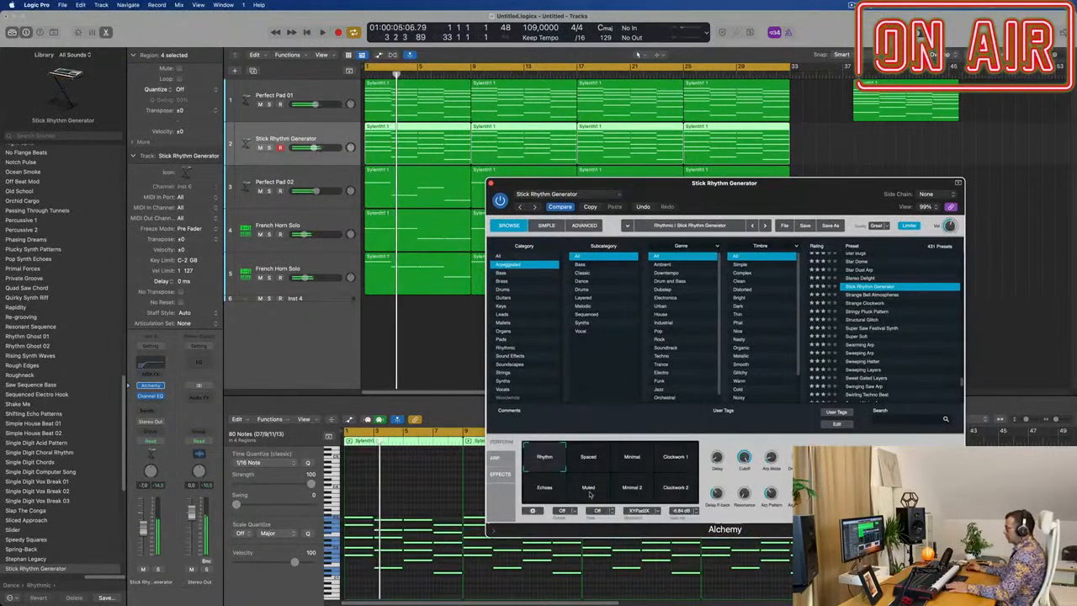
key(space)
key(space)
click(584, 461)
click(638, 459)
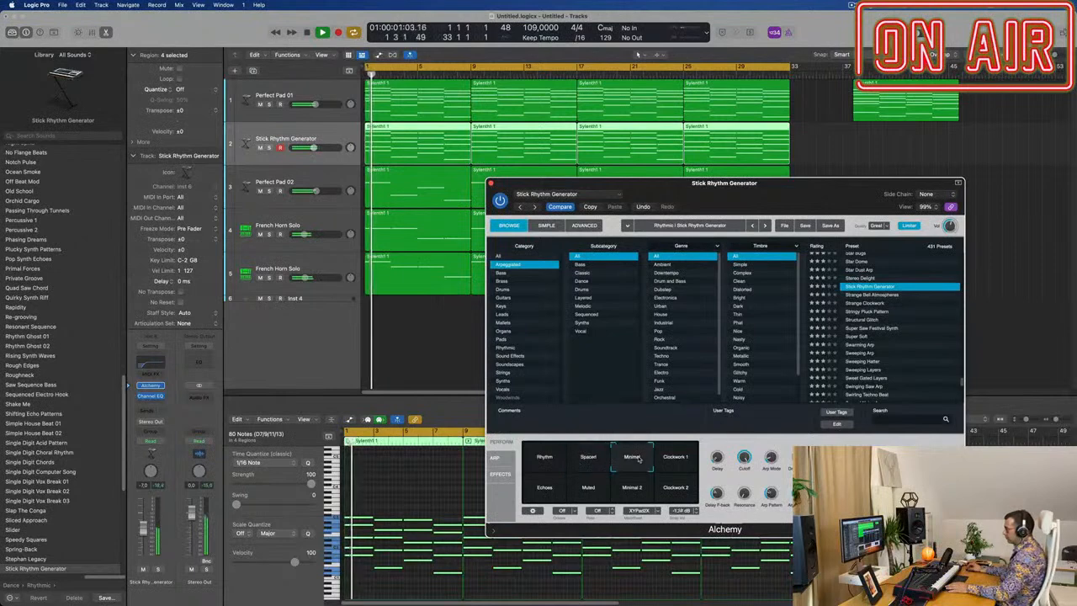
click(685, 458)
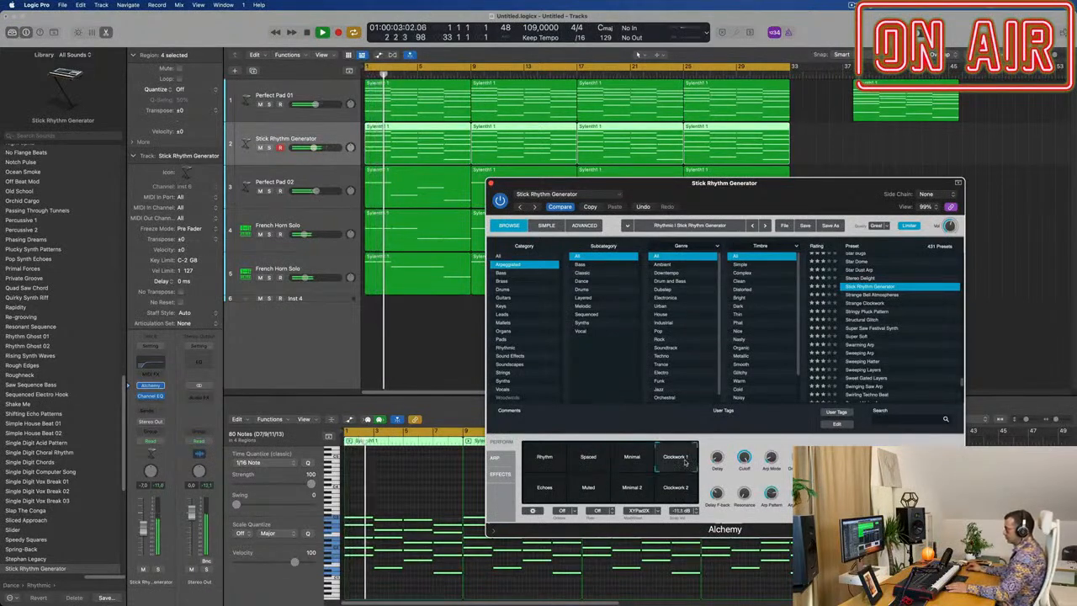
click(538, 492)
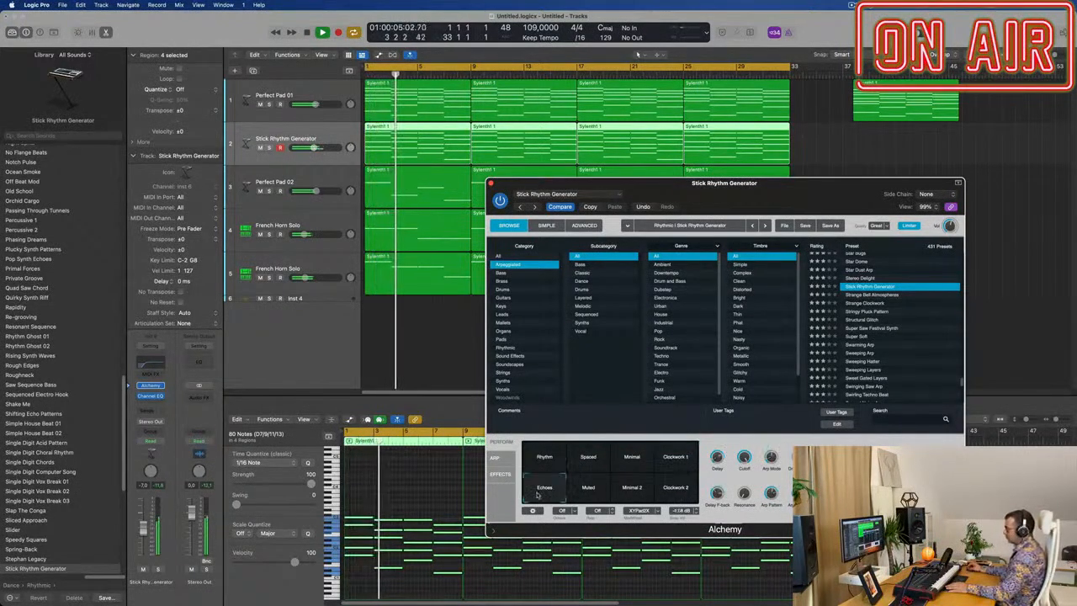
click(589, 494)
click(631, 494)
click(675, 492)
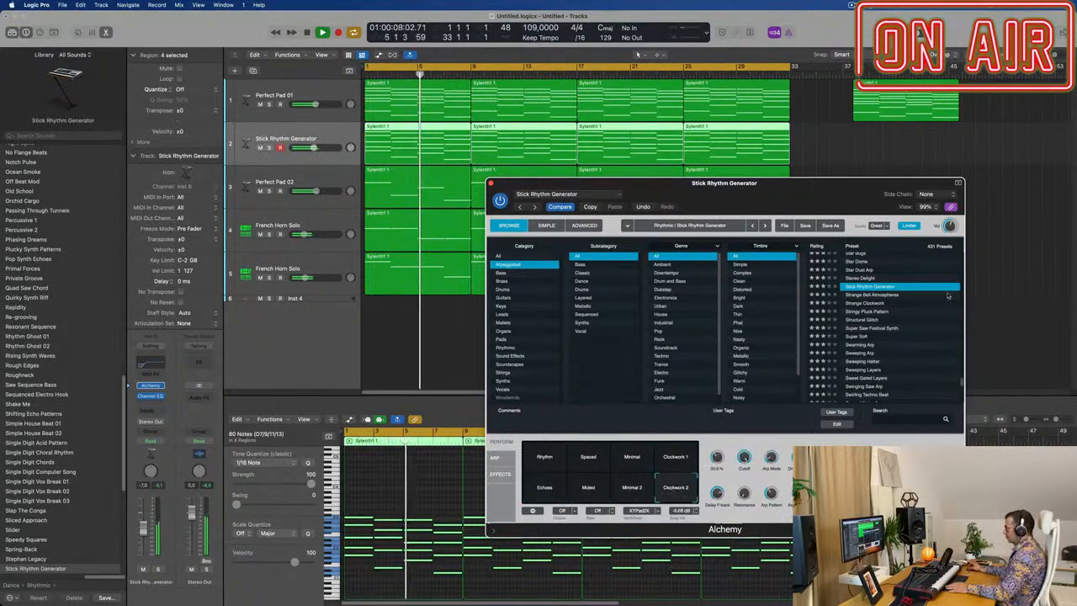
Try Strange Bell Atmospheres with its Metallic snapshot and a slightly higher track volume, and compare it with Strange Clockwork.
click(875, 296)
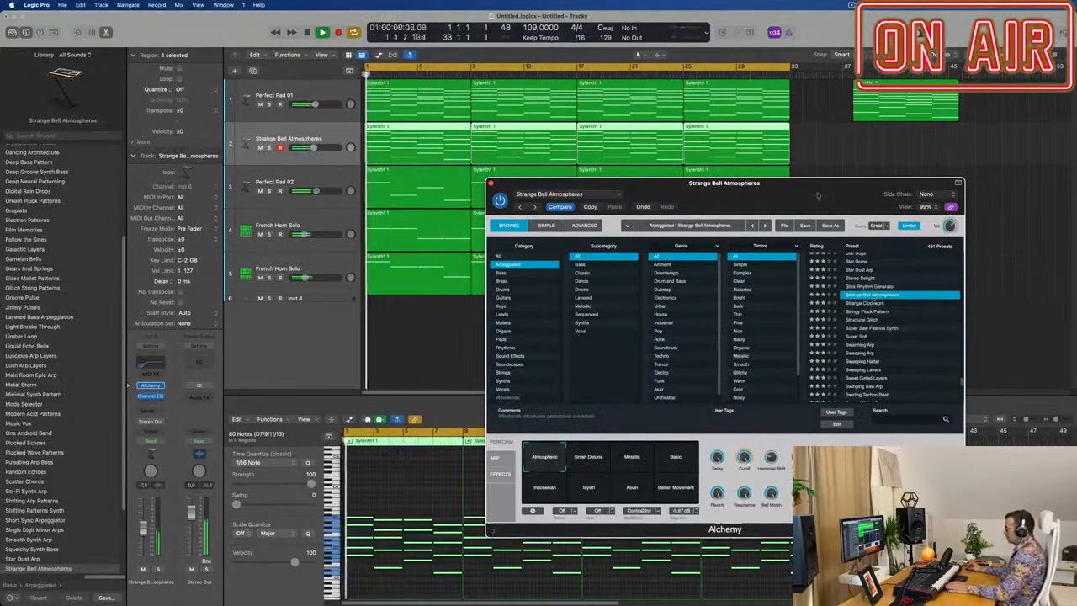
drag(829, 205, 870, 107)
drag(145, 532, 145, 530)
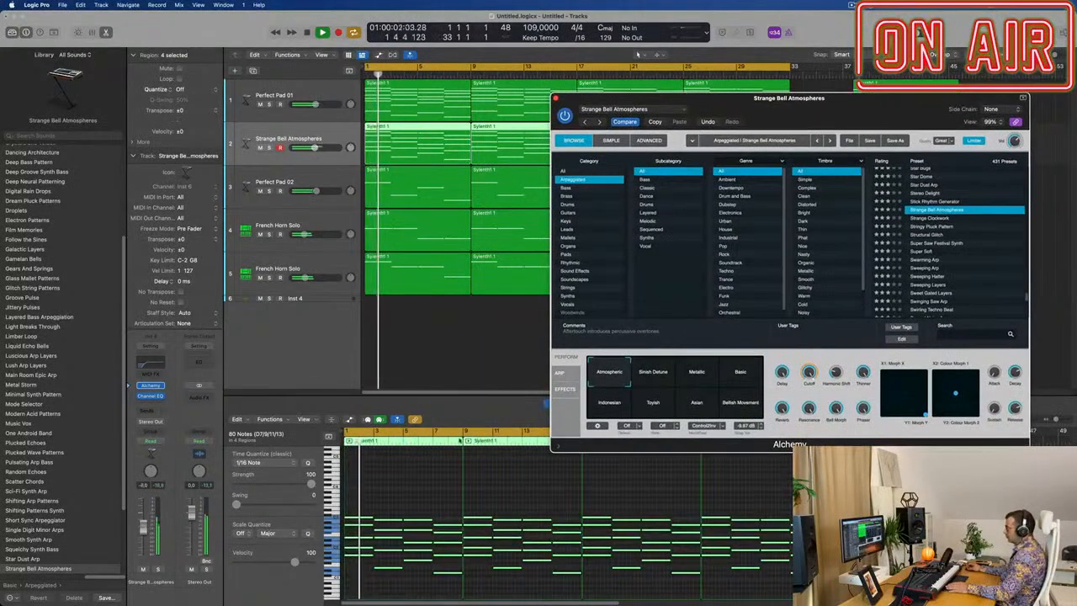
click(271, 489)
click(700, 379)
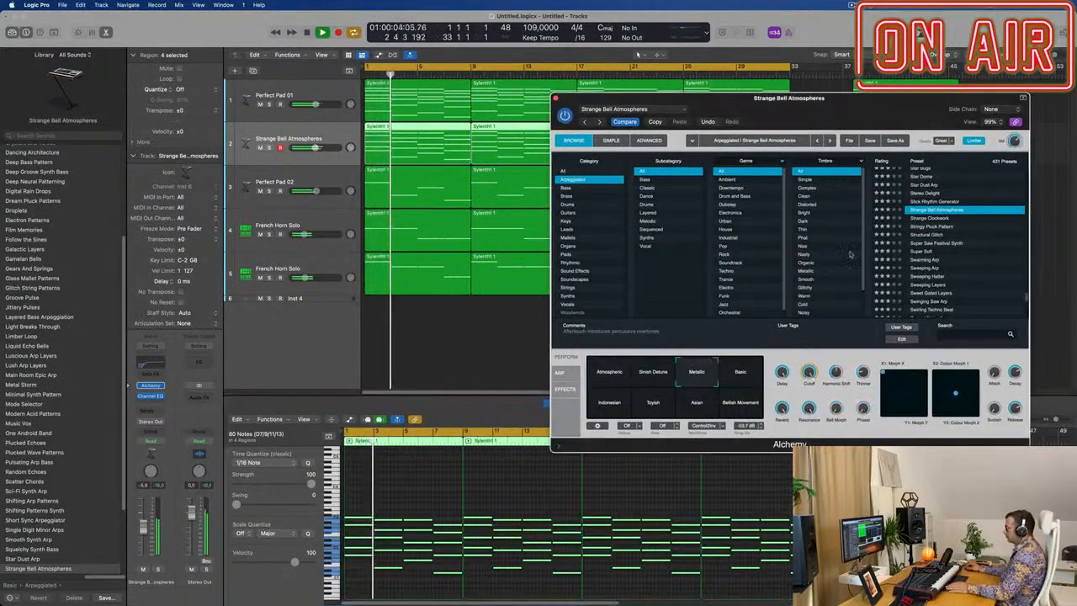
click(924, 221)
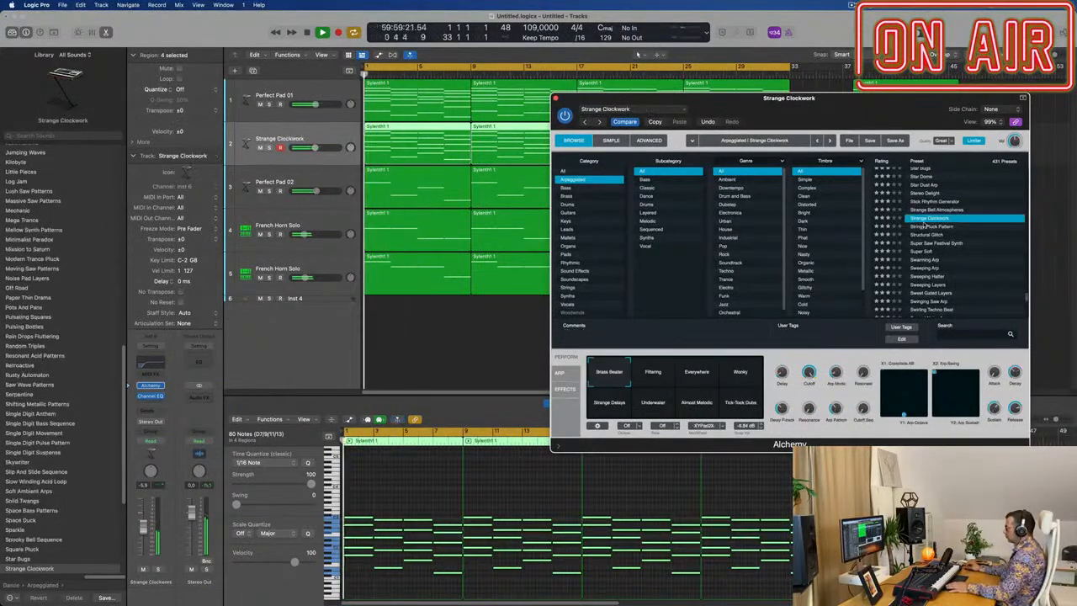
Load the Stringy Pluck Pattern preset on the duplicated track and show its arpeggiator settings.
click(941, 228)
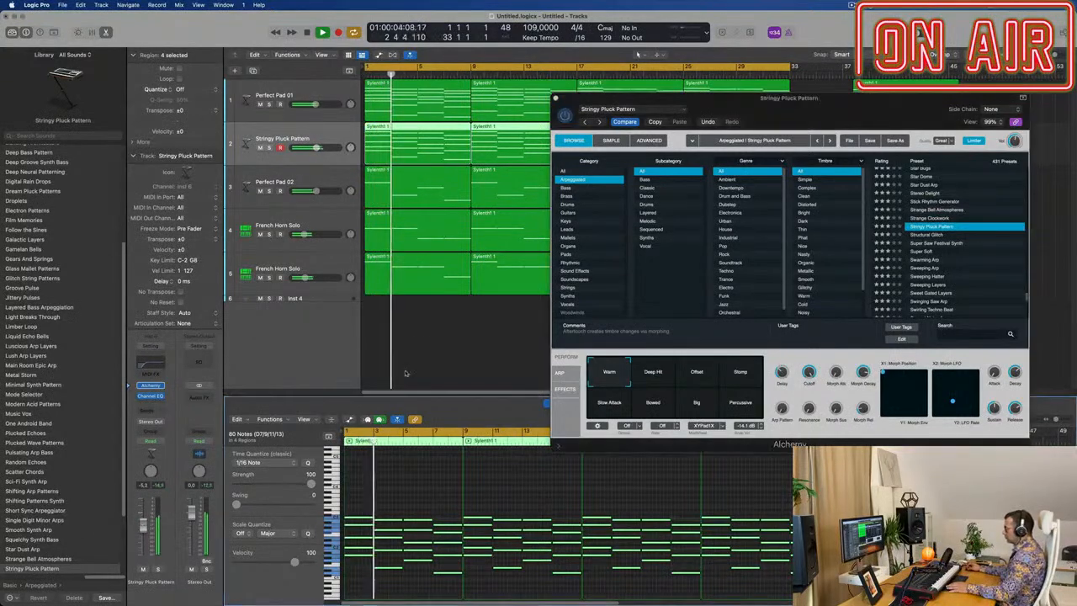
click(562, 372)
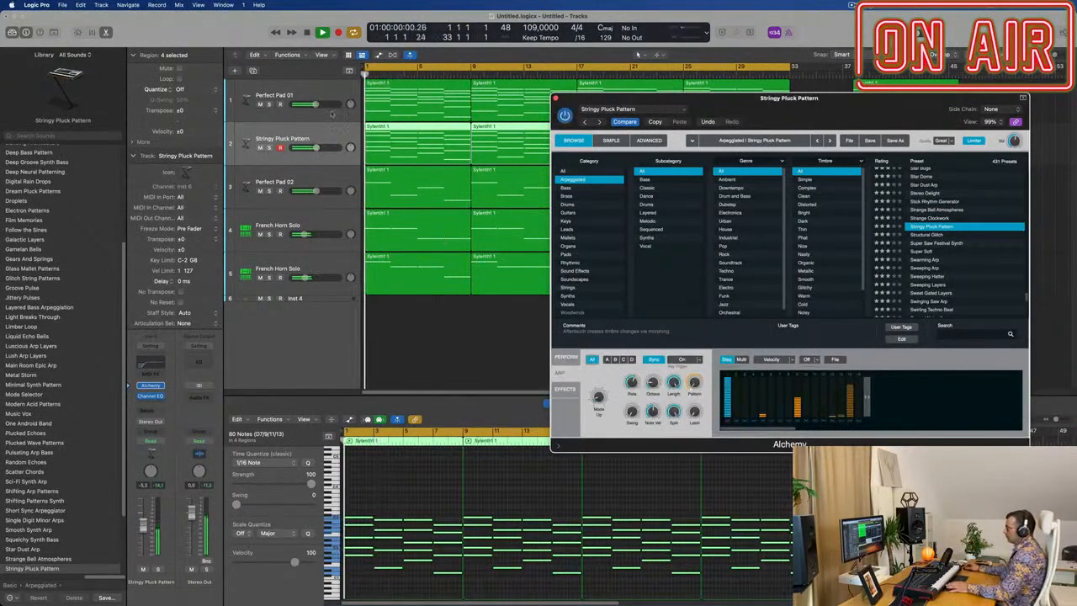
Mute the Perfect Pad 02 track and both French Horn Solo tracks to hear the pluck layer with the main pad.
click(334, 139)
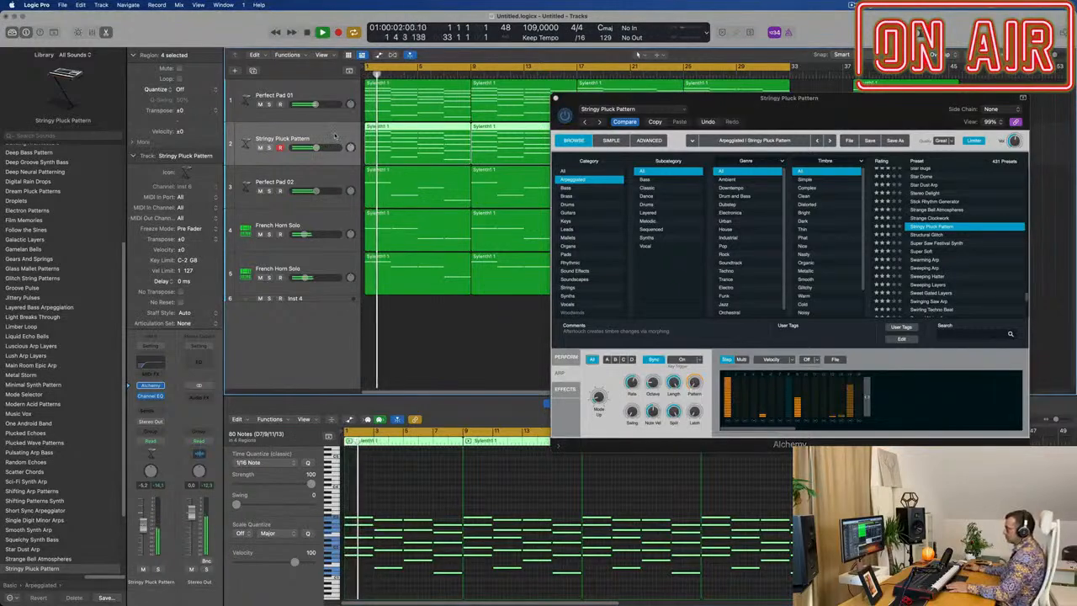
drag(261, 191, 258, 234)
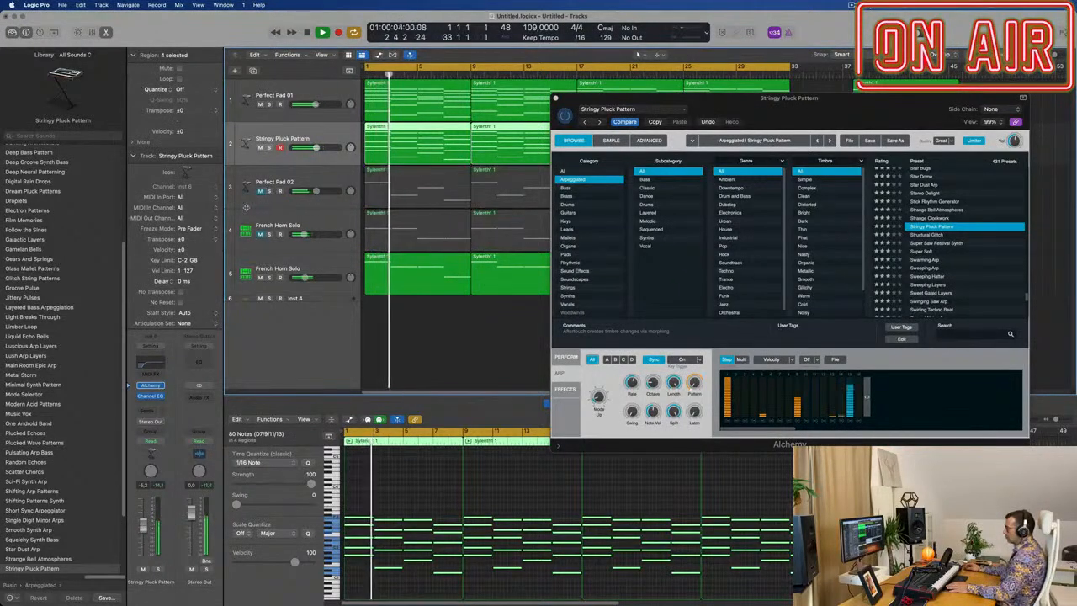
click(260, 278)
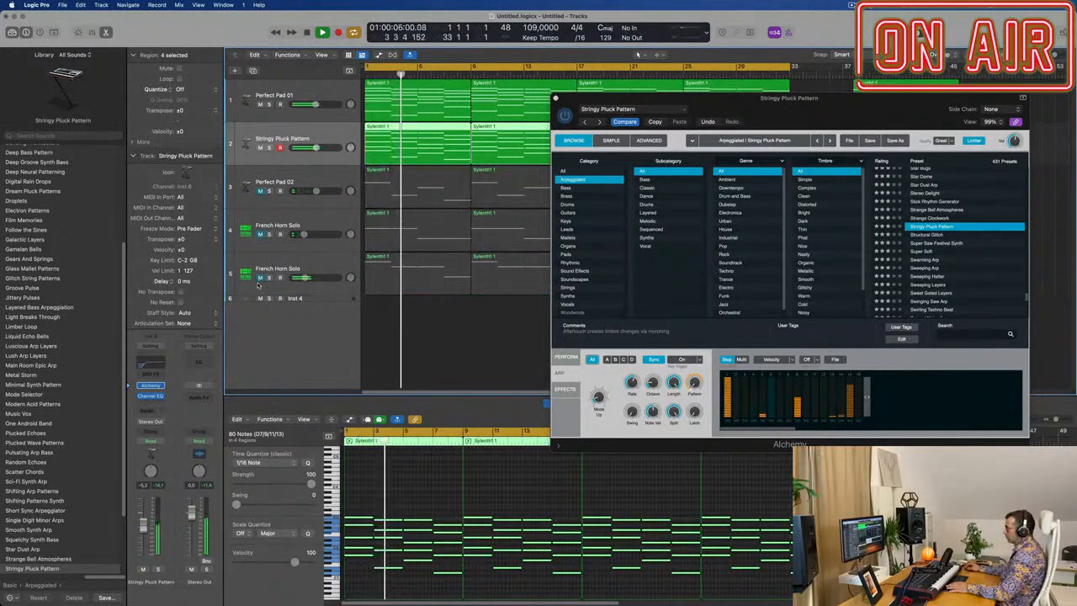
drag(840, 98, 741, 124)
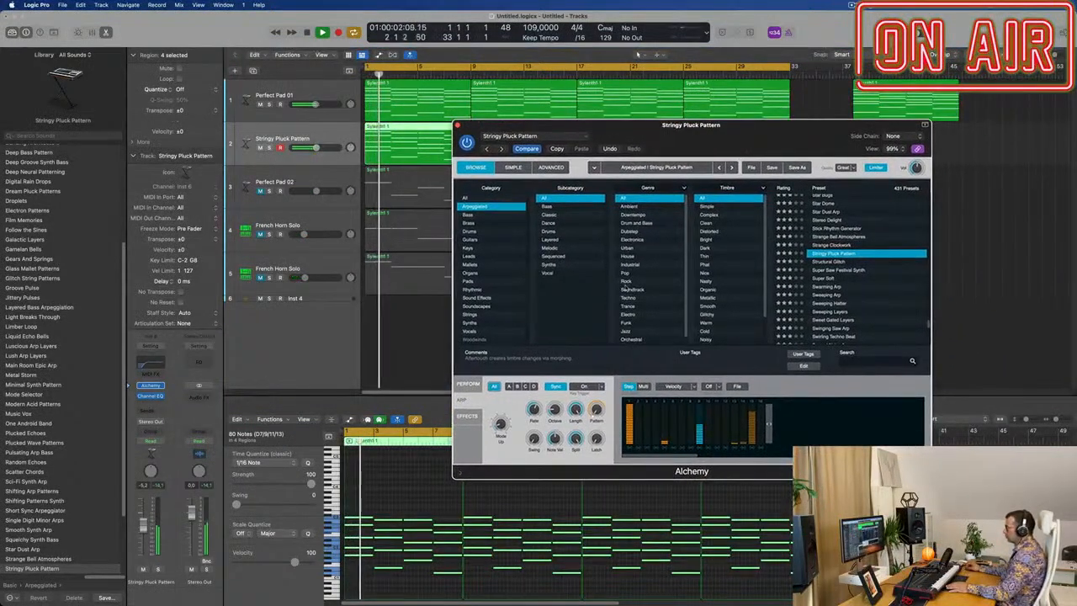
Audition Stringy Pluck Pattern's Deep Hit, Offset, Stomp and Percussive snapshots during playback.
click(468, 384)
click(556, 400)
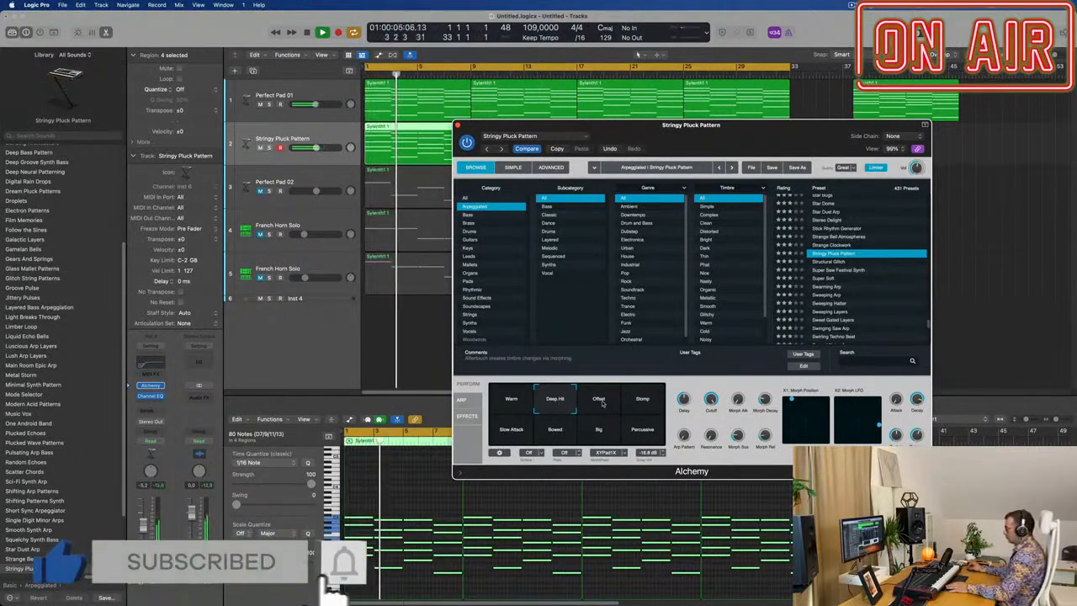
click(602, 403)
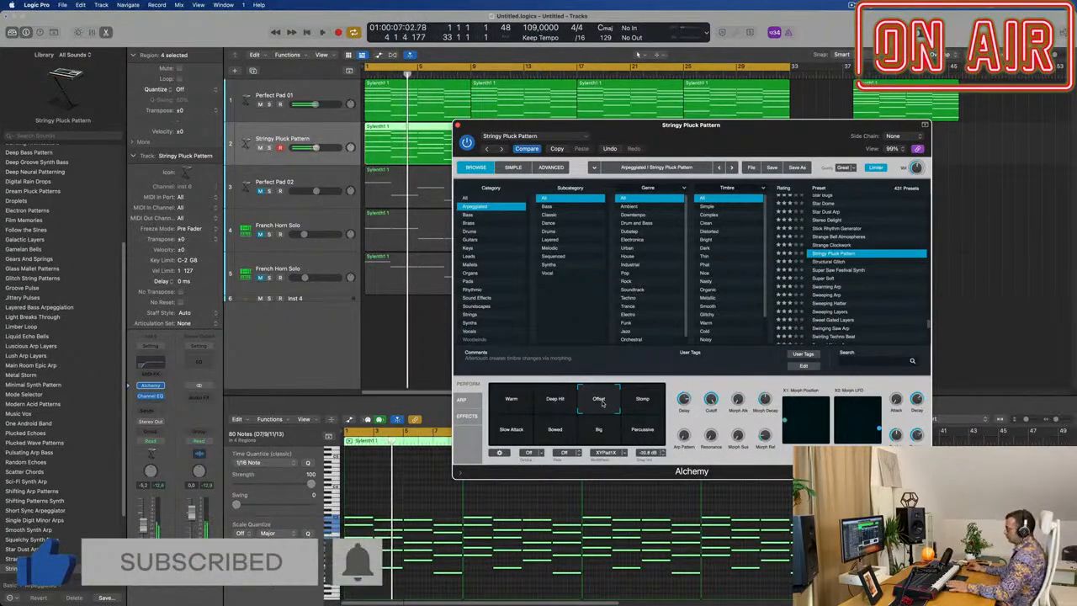
click(637, 404)
click(641, 434)
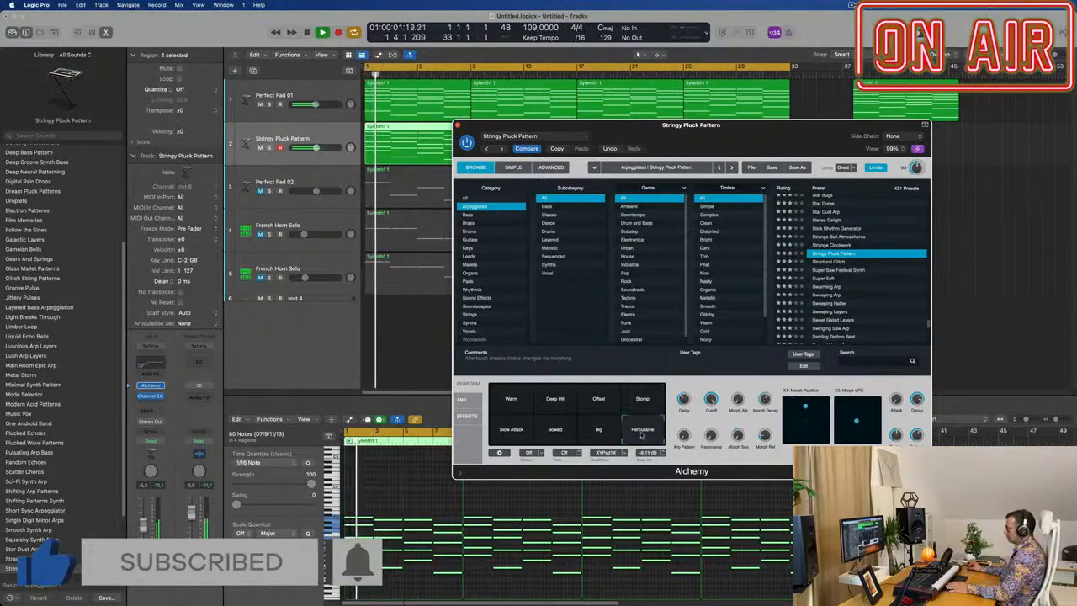
Audition Stringy Pluck Pattern's Big snapshot during playback, switch to Deep Hit, and uncover the track list.
click(599, 434)
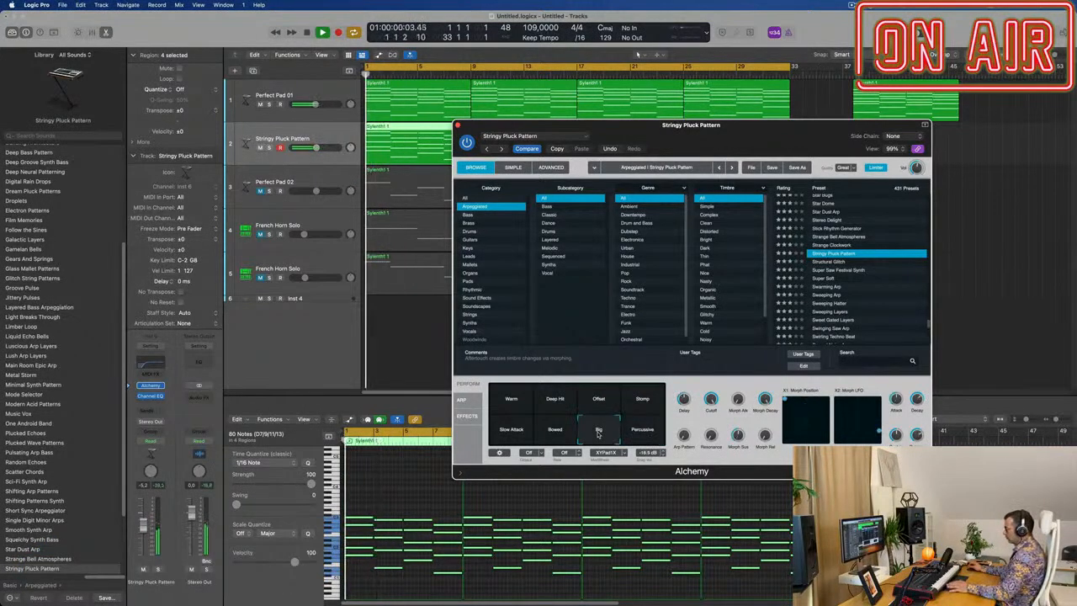
click(553, 405)
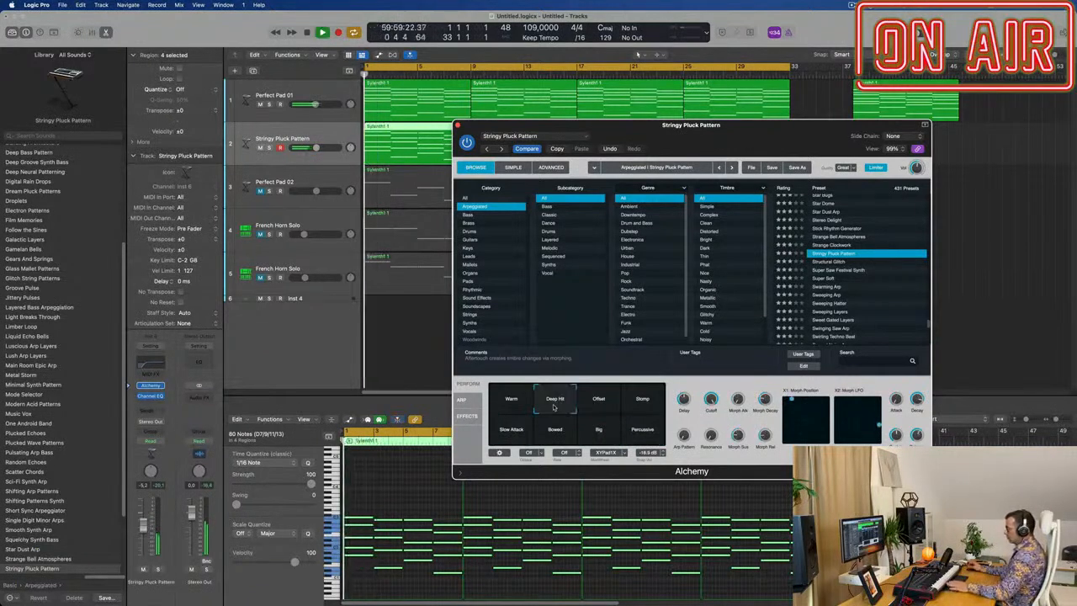
drag(683, 129, 875, 125)
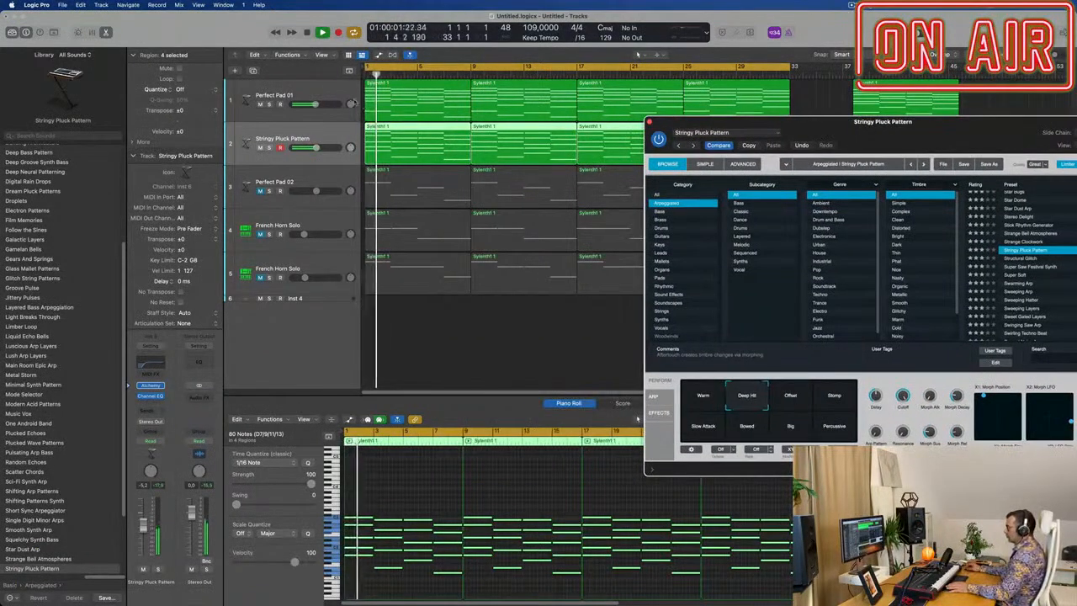
Select the Perfect Pad 01 track and bring up its Alchemy instrument beside the tracks during playback.
key(Up)
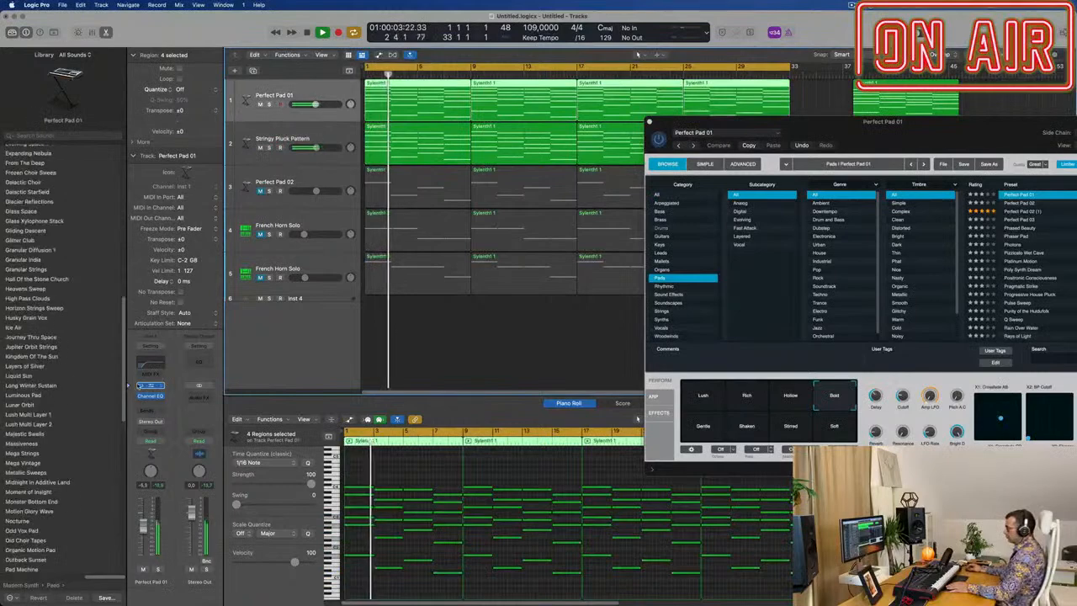
key(super+w)
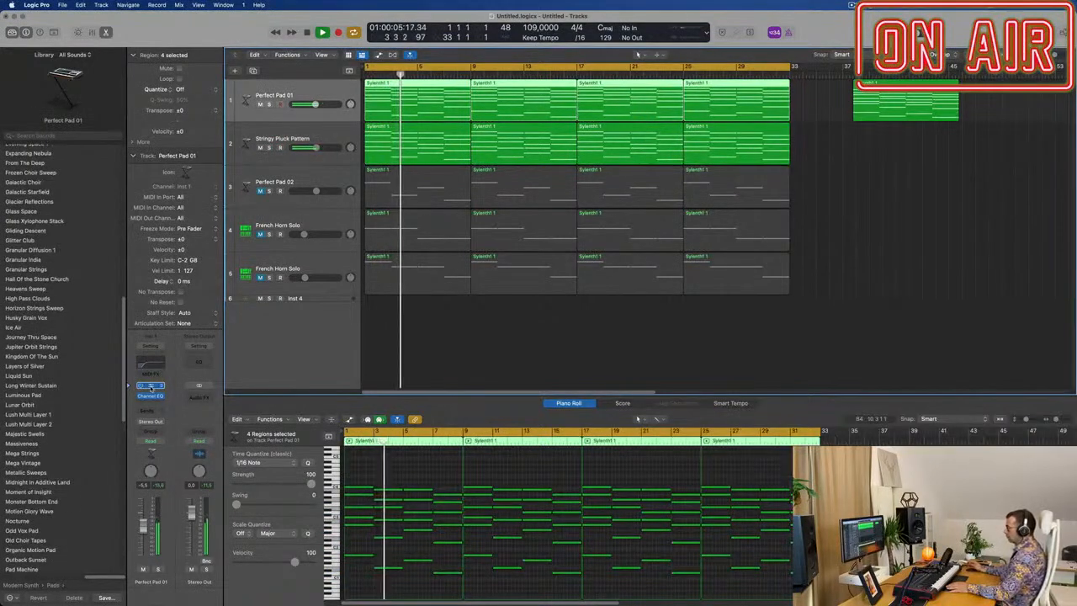
click(150, 386)
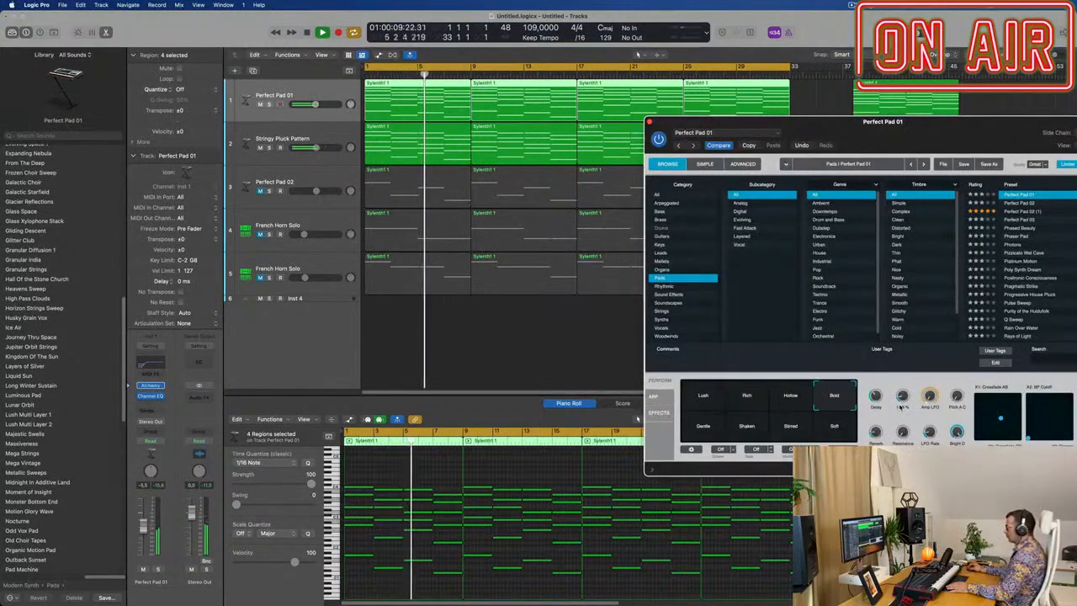
drag(957, 154, 922, 215)
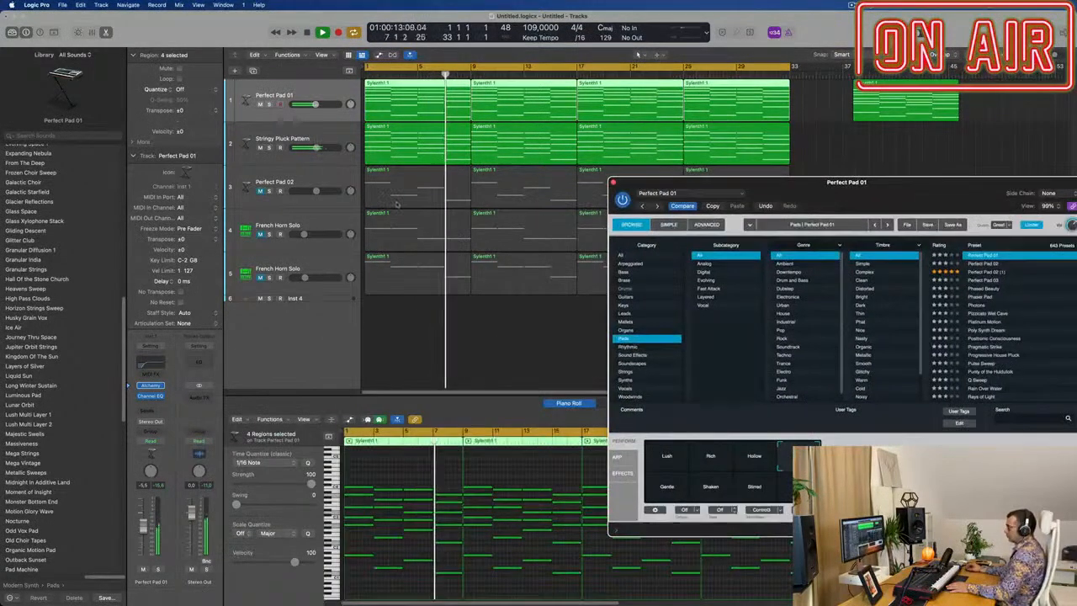
Unmute the first French Horn Solo track at -24.0 dB, and unmute Perfect Pad 02 with a lower track volume.
click(319, 224)
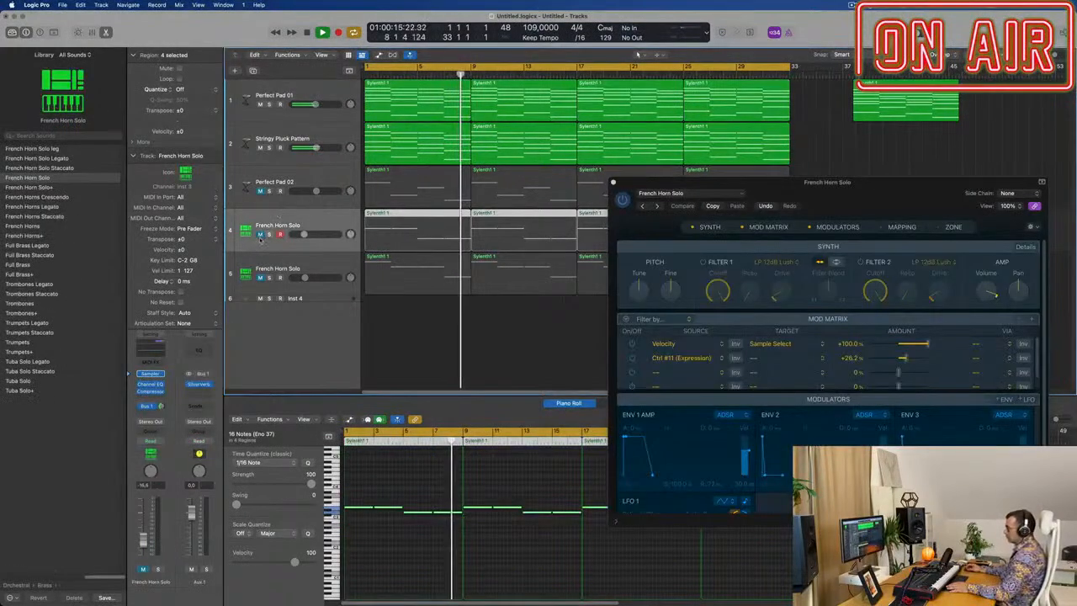
click(260, 235)
drag(304, 235, 299, 235)
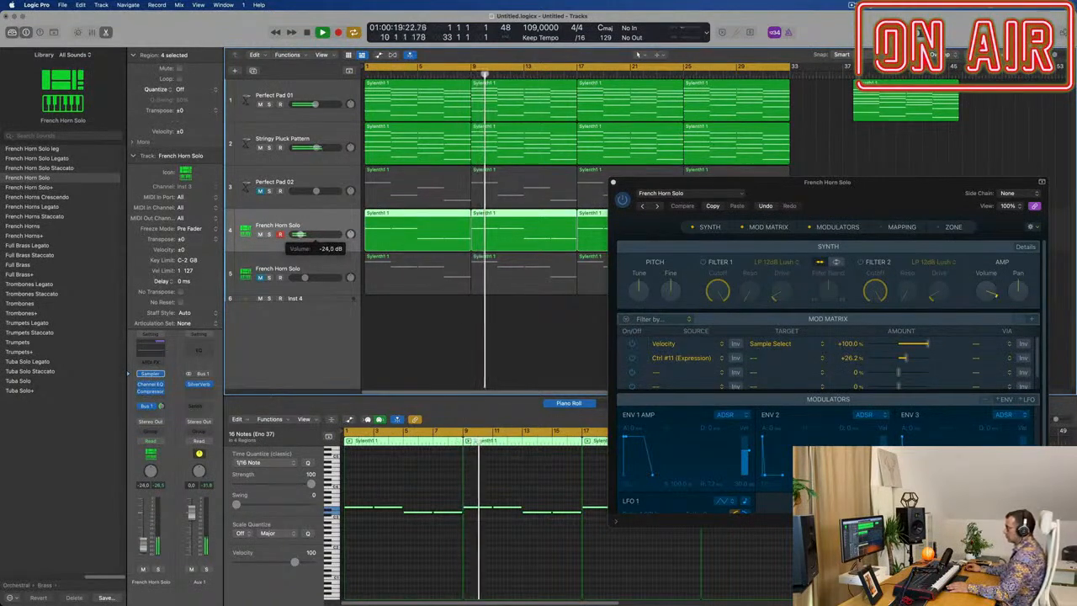
click(260, 191)
drag(315, 191, 305, 192)
mouse_move(836, 175)
mouse_down()
mouse_move(597, 205)
mouse_move(842, 172)
mouse_up()
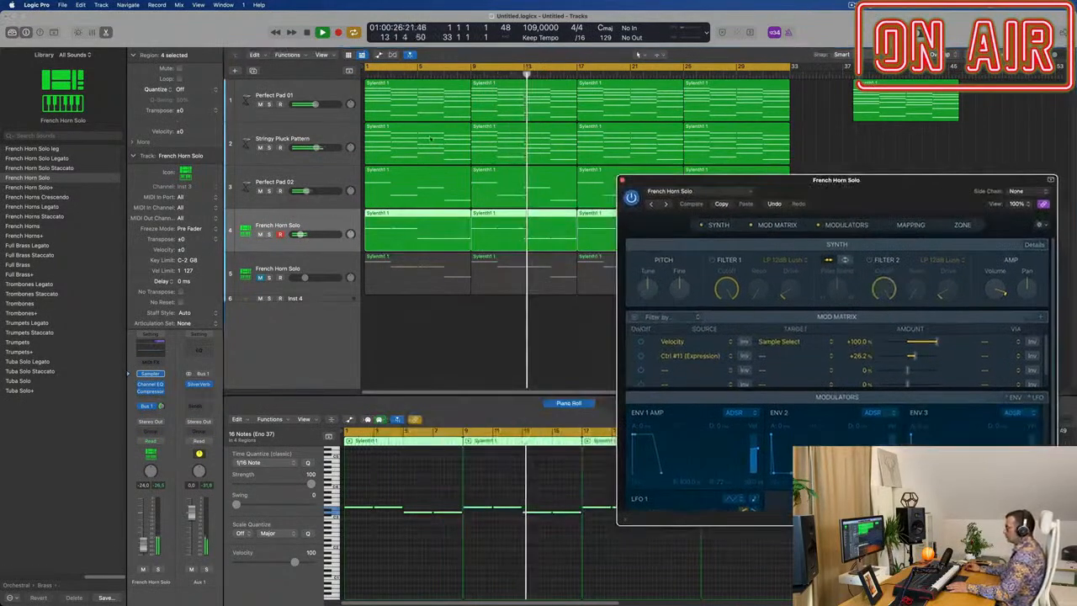
Set the low-cut frequency to 109 Hz in the Stringy Pluck Pattern track's Channel EQ.
click(328, 135)
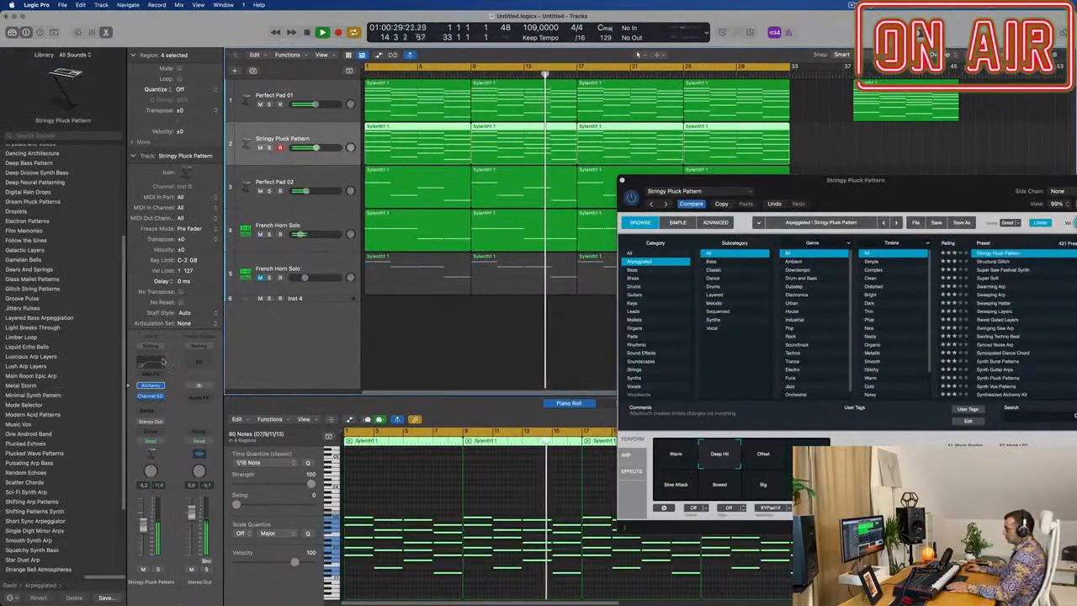
click(156, 362)
drag(811, 362, 788, 361)
drag(803, 195, 477, 286)
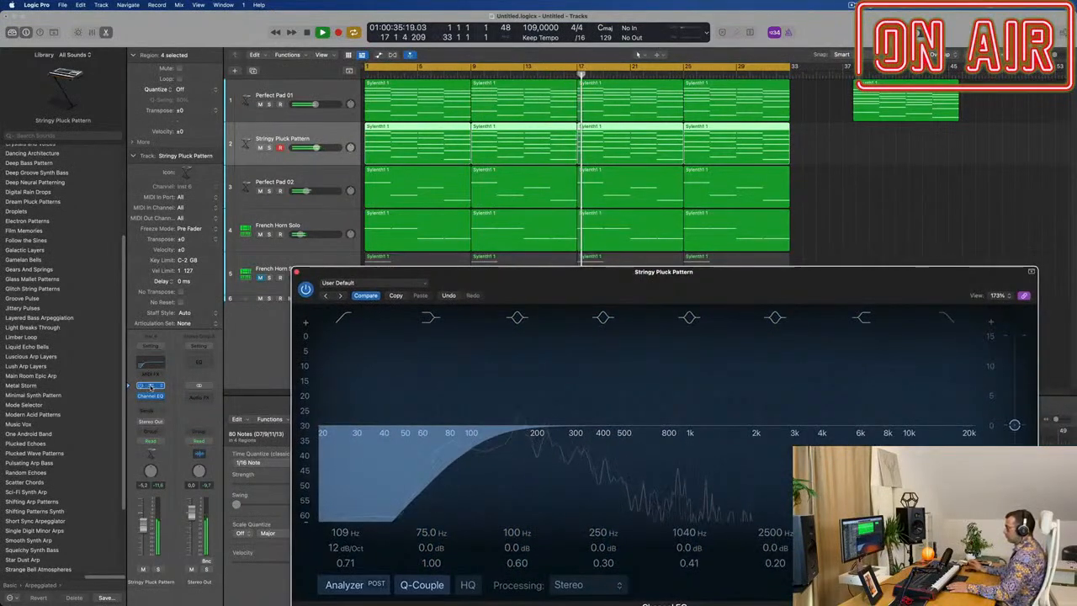
Reopen Alchemy on the Stringy Pluck Pattern track and lower the Cutoff while the arrangement plays.
click(150, 385)
drag(429, 288, 496, 143)
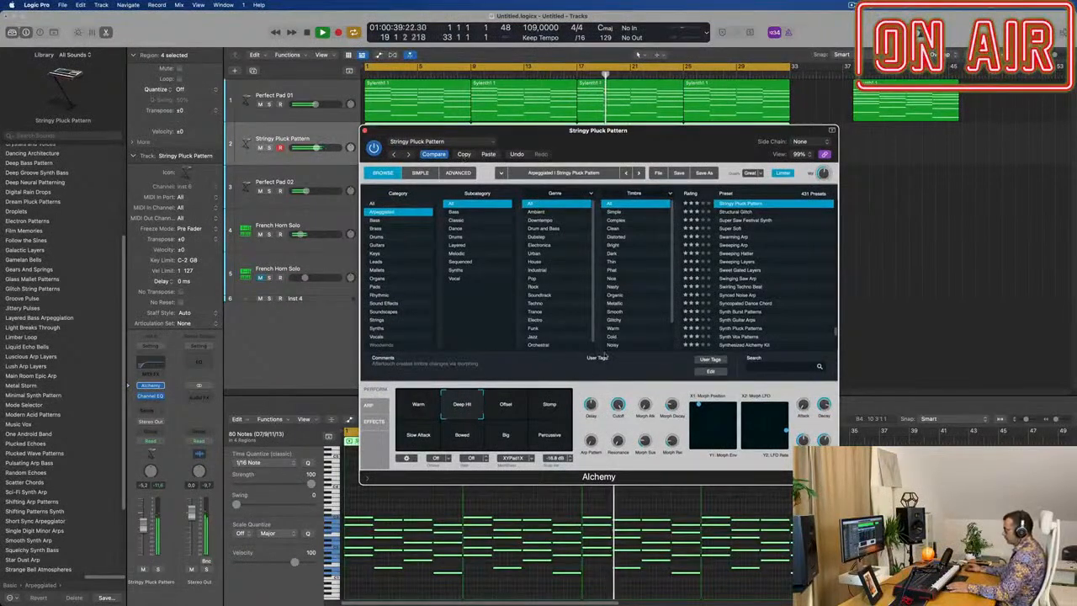
drag(649, 378, 651, 439)
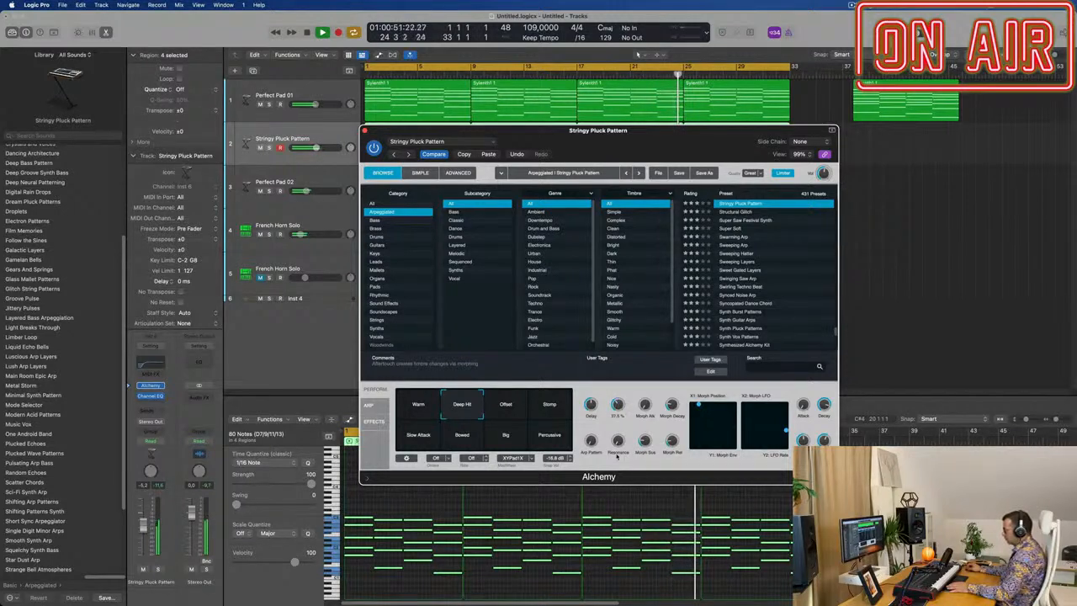
Compare the adjusted Stringy Pluck Pattern with its previous Alchemy settings, stopping and restarting playback.
drag(700, 141, 713, 119)
click(447, 133)
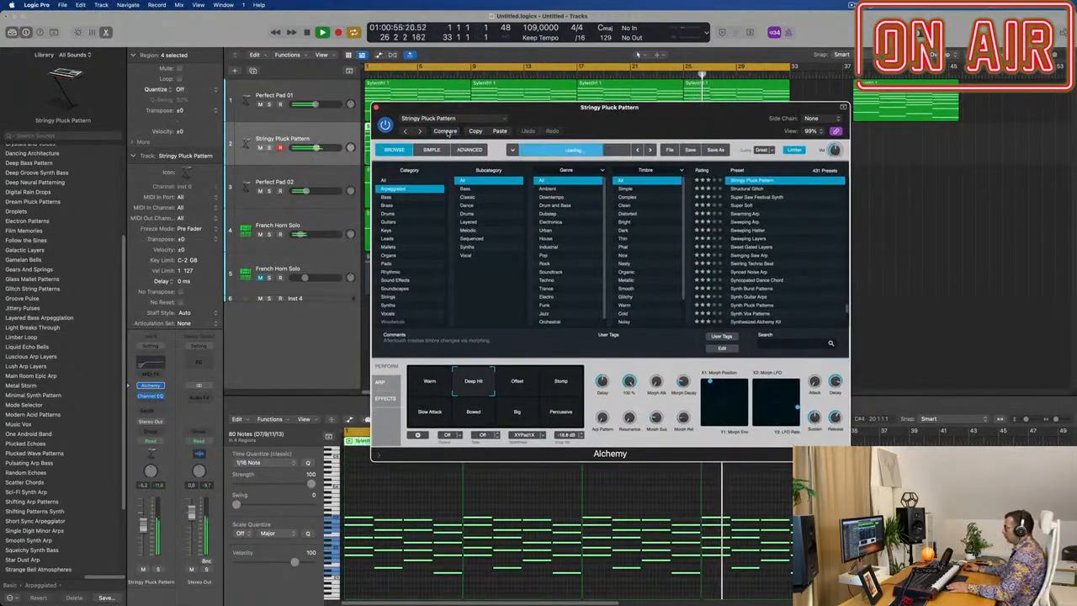
key(space)
click(448, 133)
click(448, 133)
key(space)
key(space)
Solo the Stringy Pluck Pattern track and load the 80s Simple Synth Patterns arpeggiated preset on it.
drag(645, 124, 789, 189)
key(s)
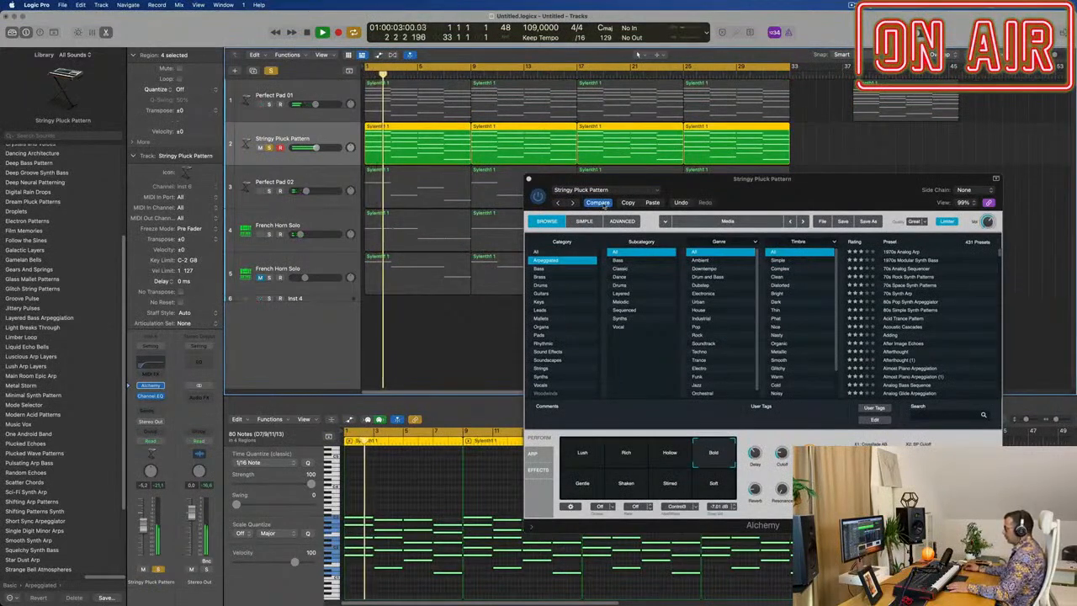
drag(845, 193, 767, 173)
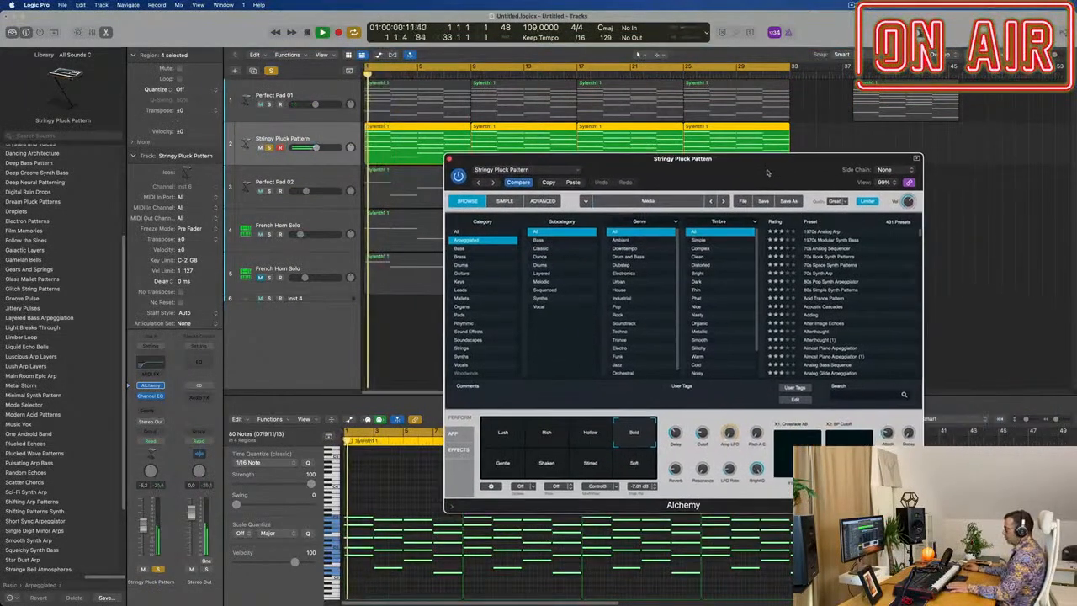
click(832, 291)
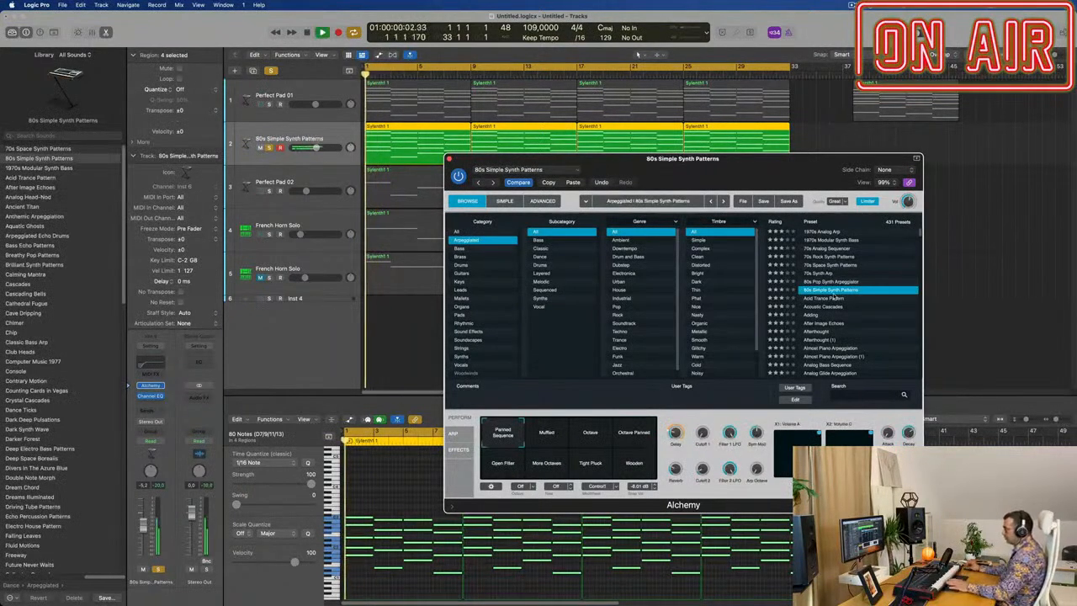
drag(740, 159, 802, 143)
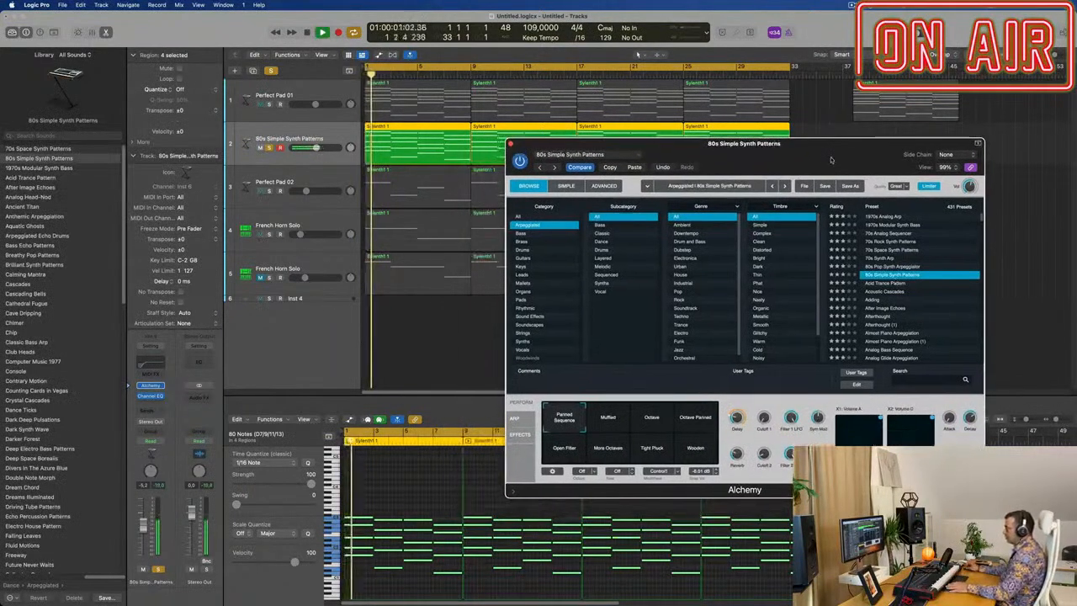
Unsolo the 80s Simple Synth Patterns track and try its Octave snapshot with the other layers.
click(269, 148)
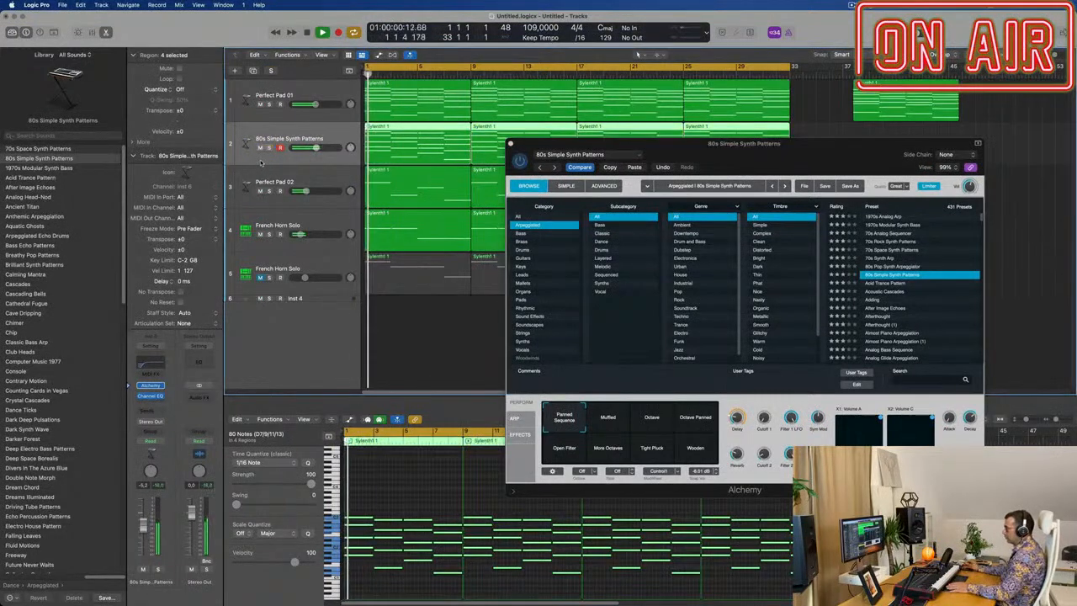
drag(673, 144, 494, 151)
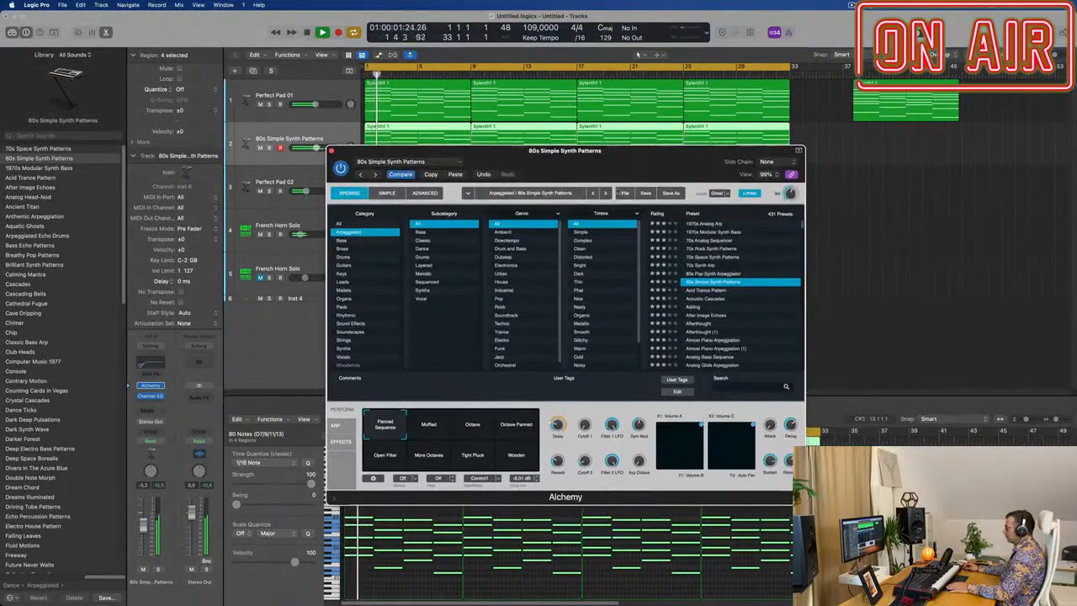
click(469, 427)
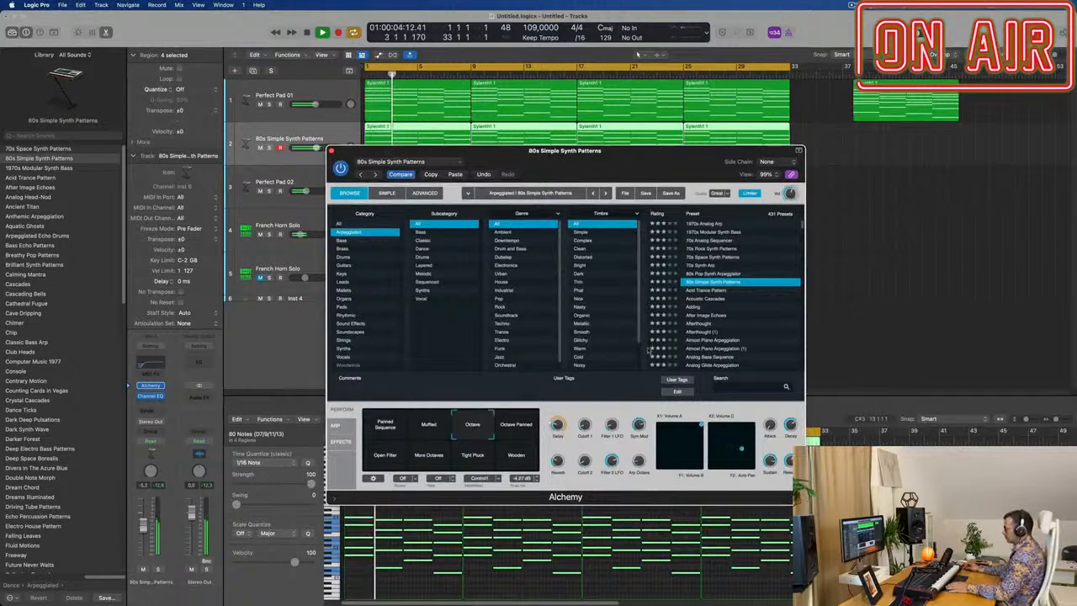
drag(637, 154, 665, 101)
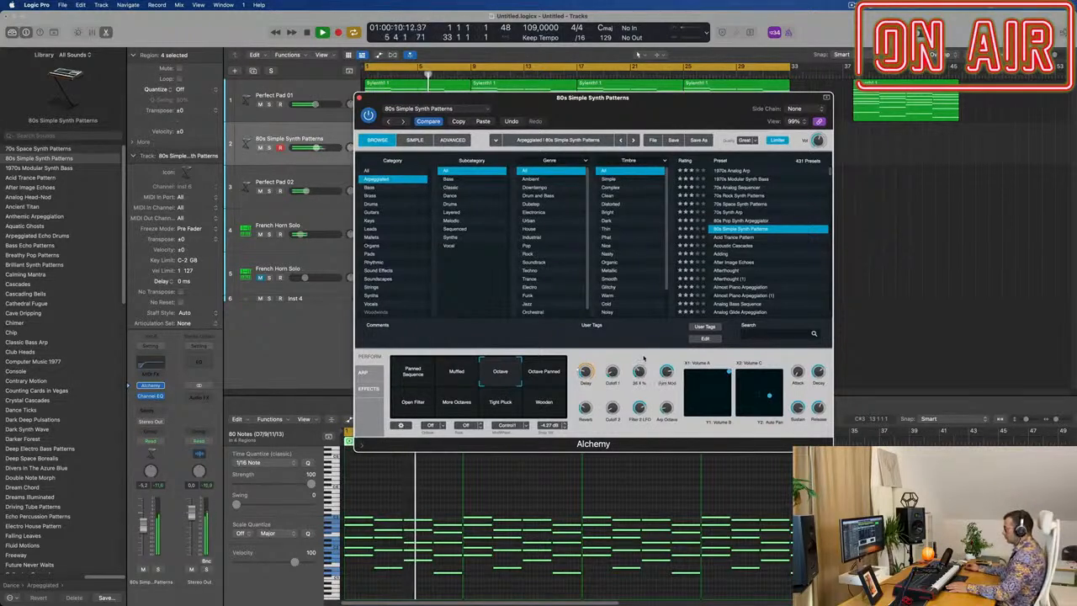
Audition the Octave Panned, Wooden, Tight Pluck, More Octaves and Open Filter snapshots, and return to More Octaves.
click(546, 375)
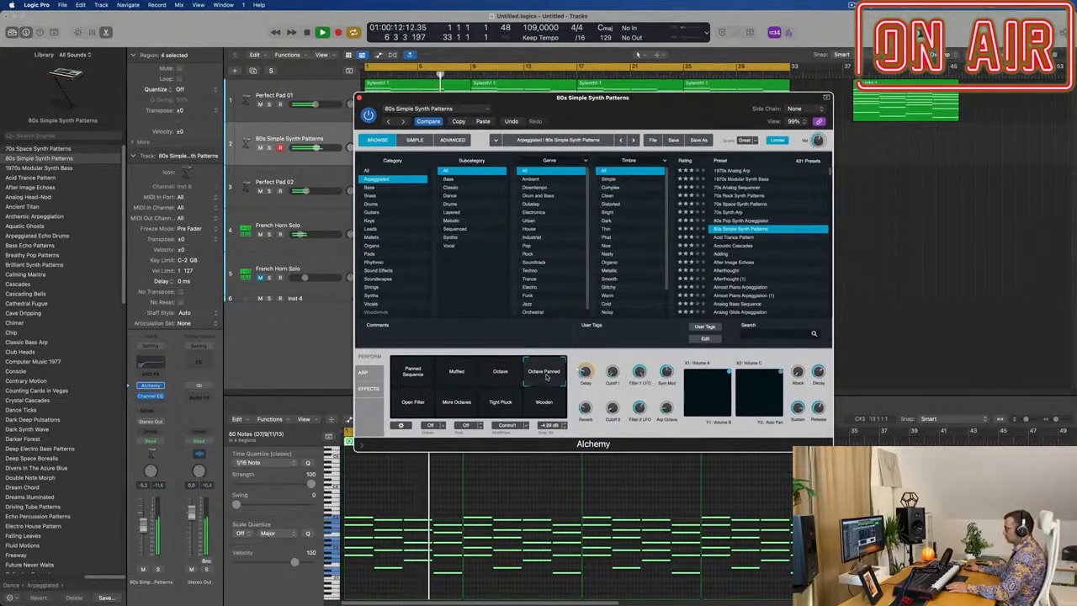
click(545, 410)
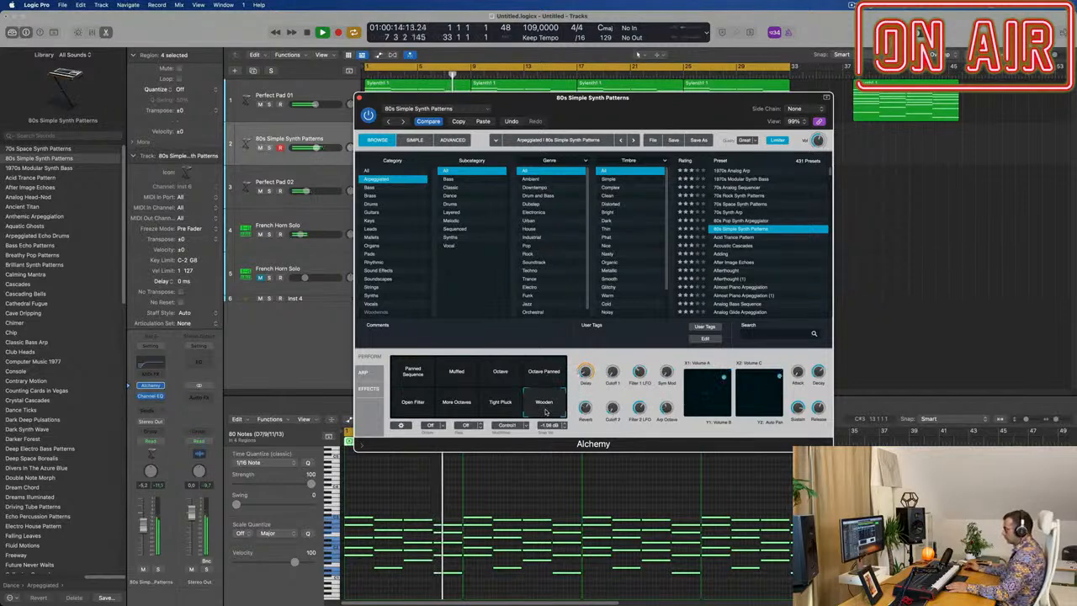
click(500, 403)
click(457, 403)
click(408, 406)
click(456, 410)
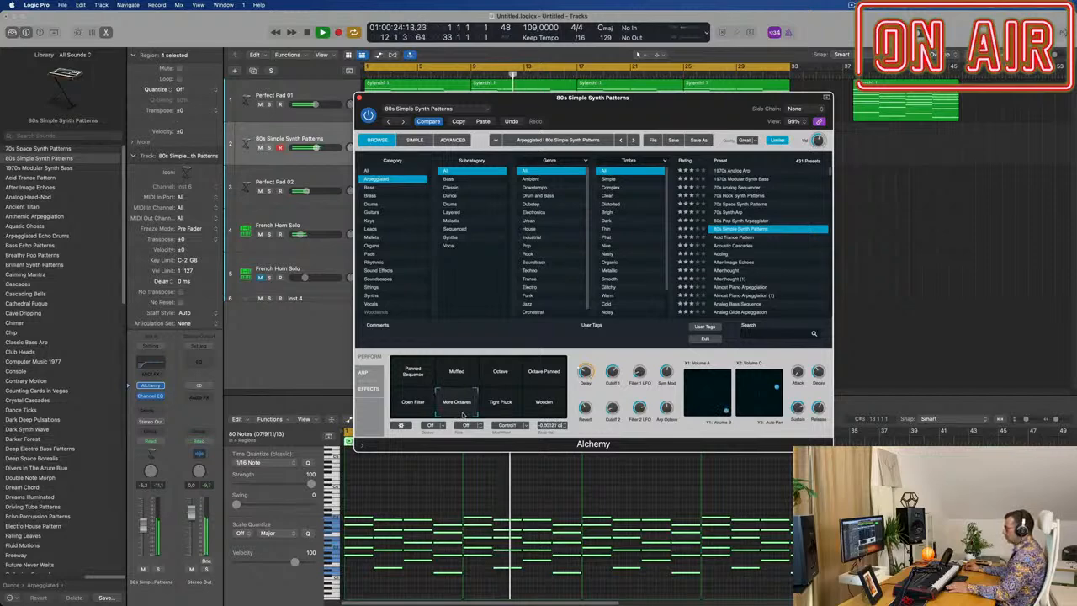
drag(661, 124, 730, 81)
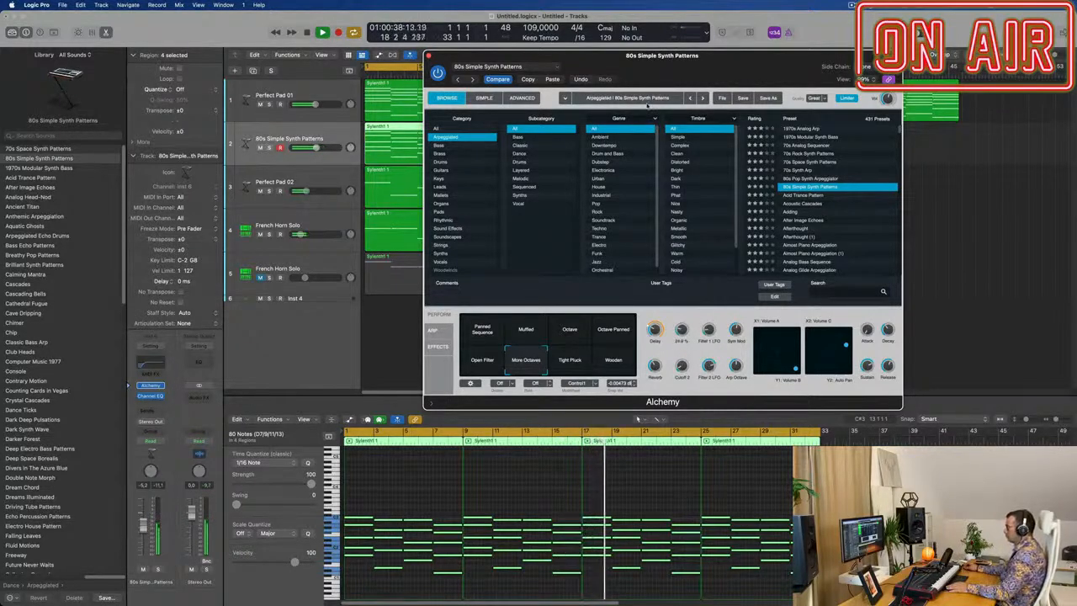
drag(686, 57, 849, 74)
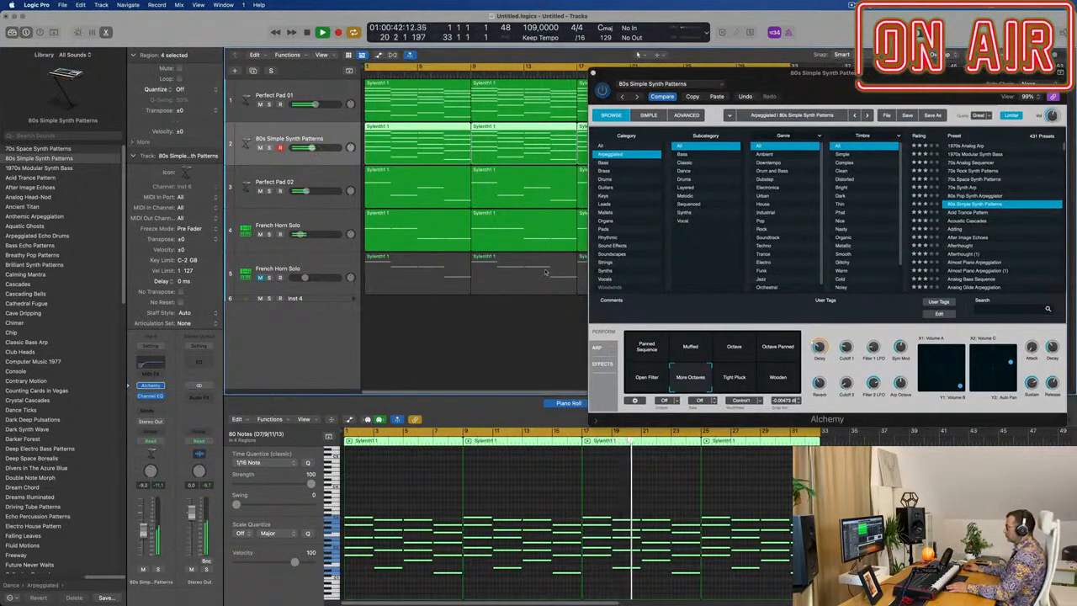
Compare the Muffled, Octave and Octave Panned snapshots with More Octaves, ending on More Octaves.
drag(689, 99, 414, 138)
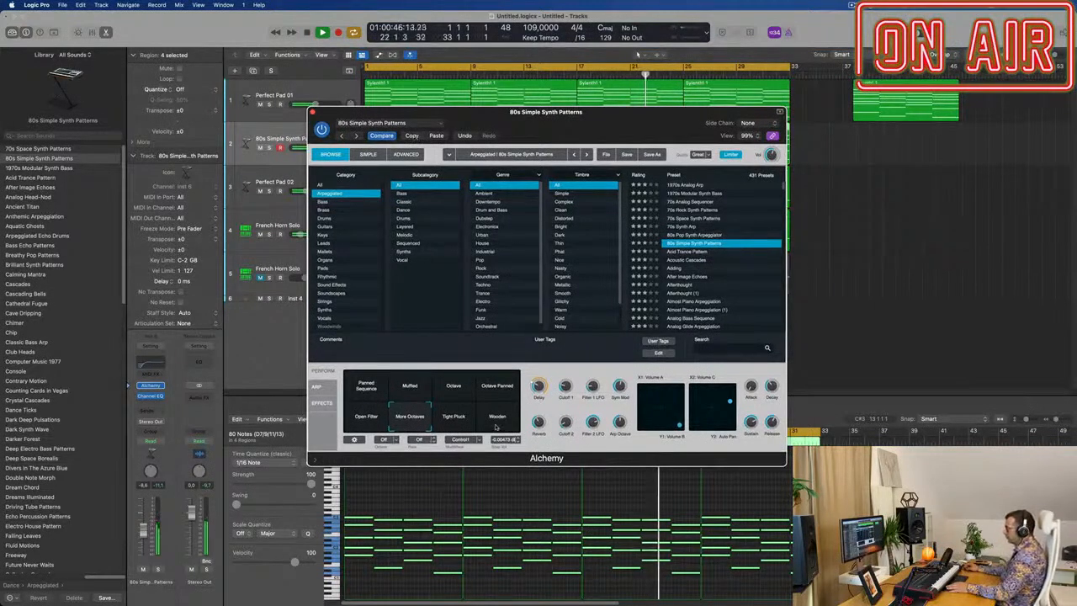
click(410, 386)
click(453, 385)
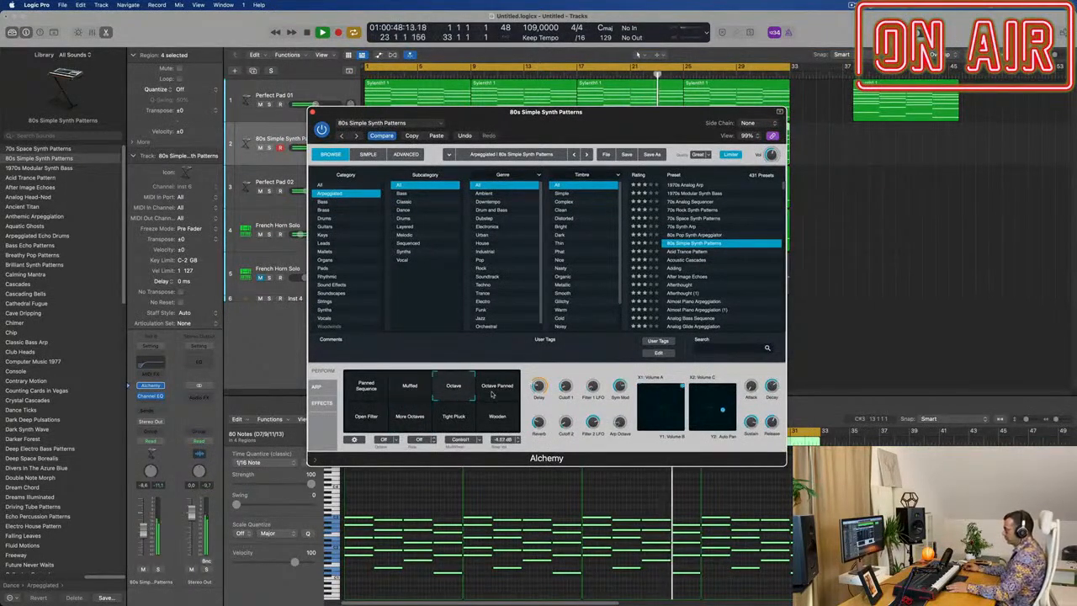
click(495, 389)
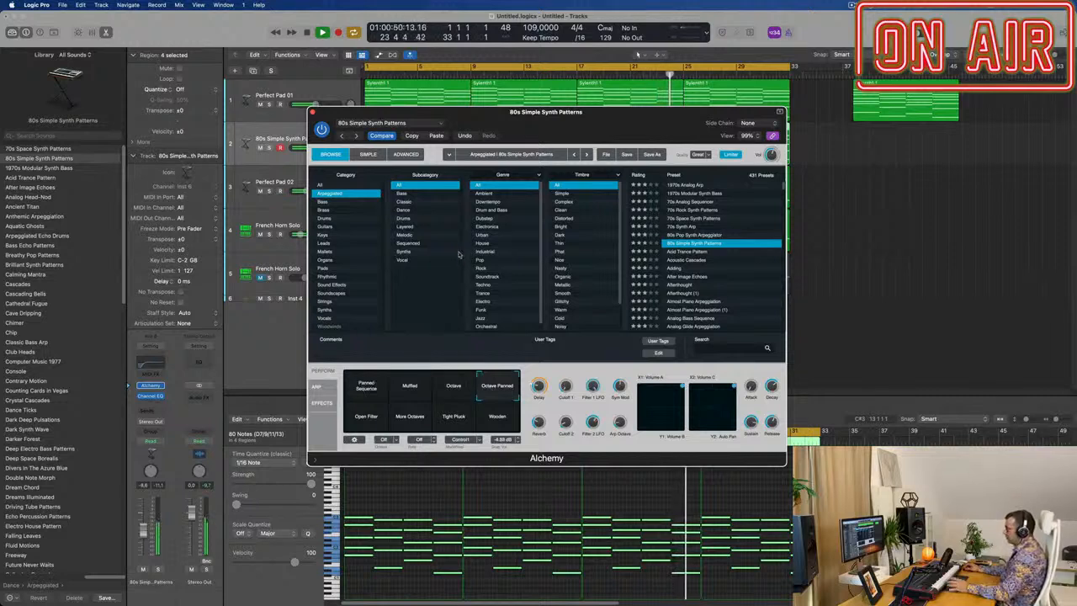
click(409, 415)
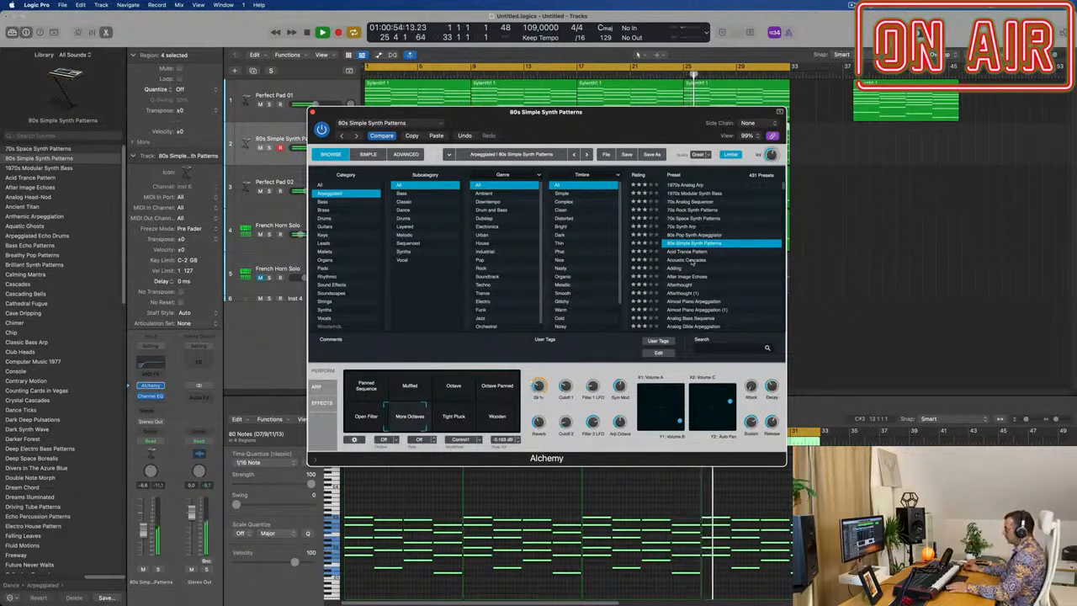
Try the Acoustic Cascades and Adding presets, and load After Image Echoes on the arpeggio track.
click(686, 260)
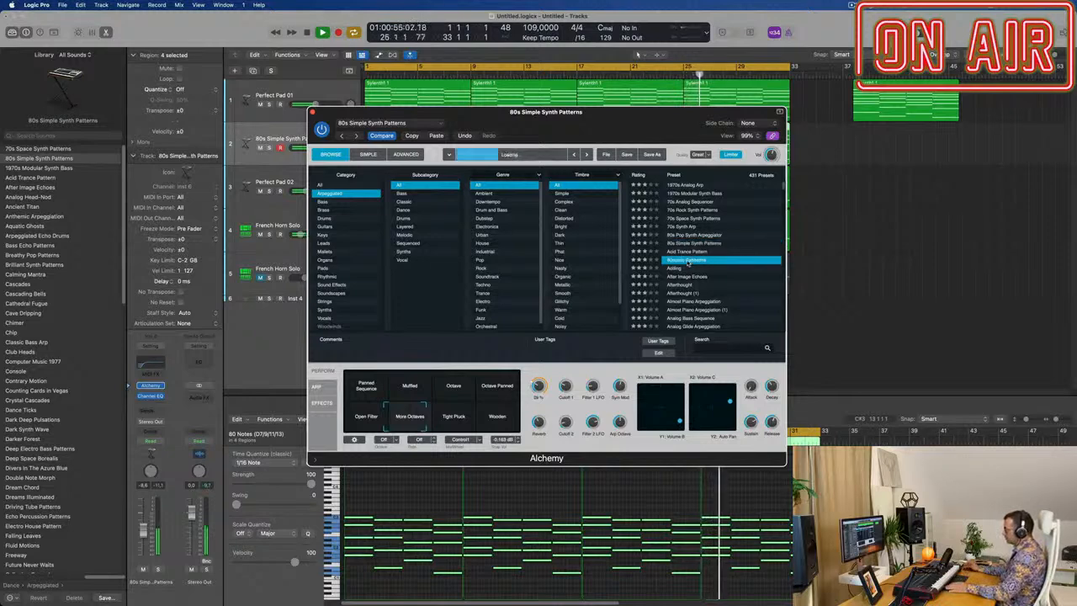
click(689, 269)
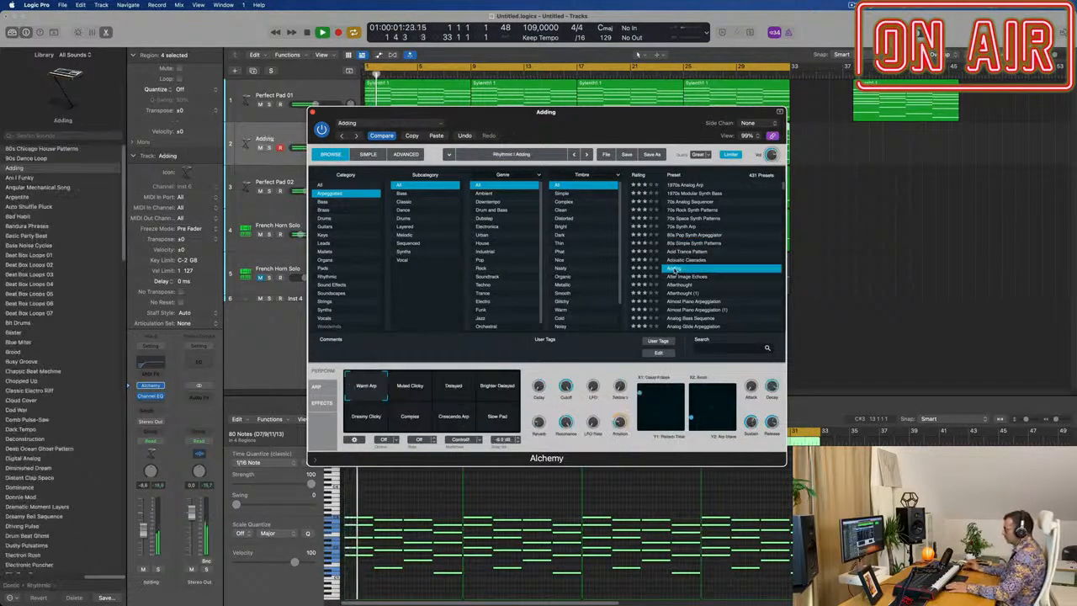
click(692, 277)
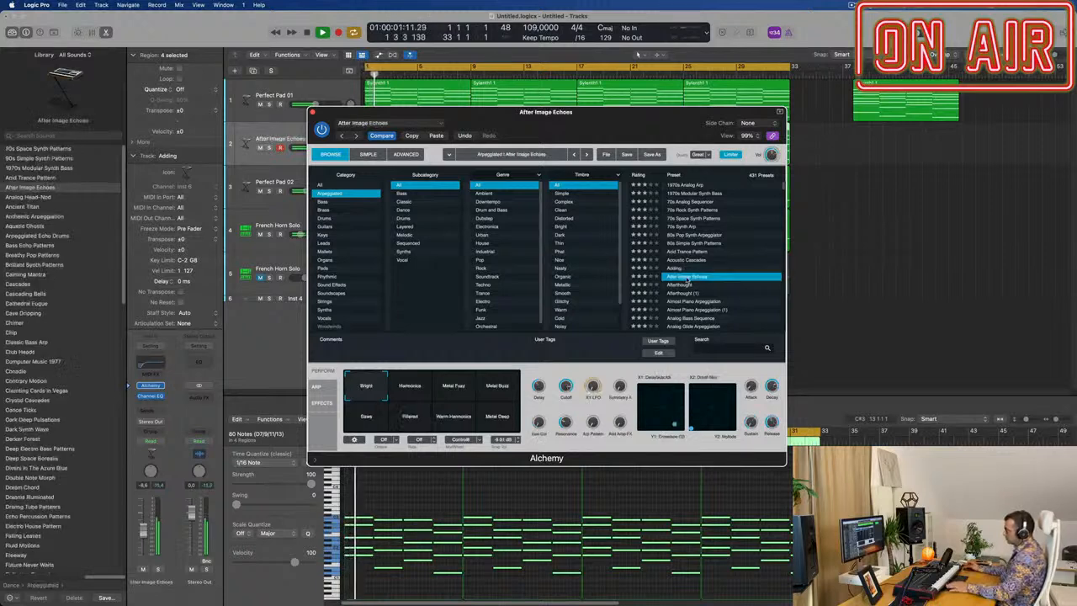
Try the Analog Head-Nod preset with its Bright Accents, Round Sparse Delay, Phat Delay and Glass Hammer snapshots.
scroll(711, 278, down, 3)
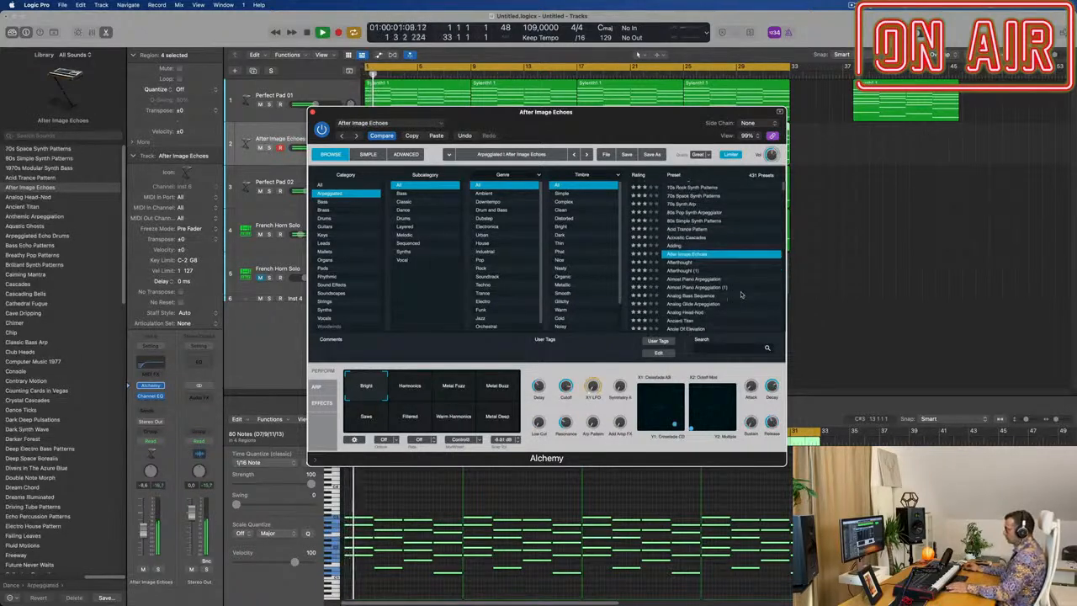
click(695, 287)
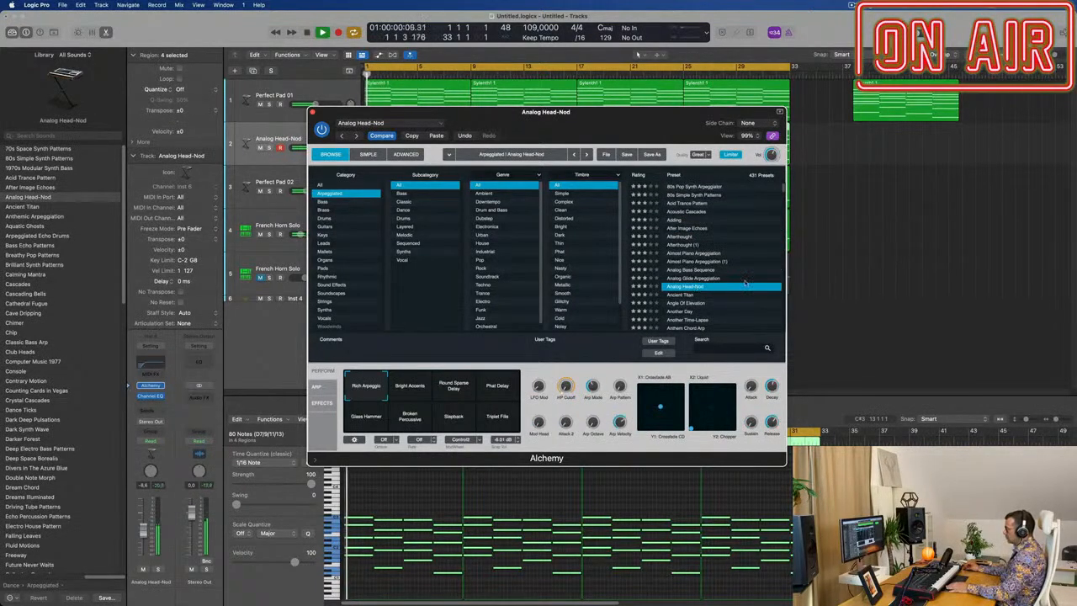
scroll(723, 283, down, 2)
scroll(733, 292, down, 2)
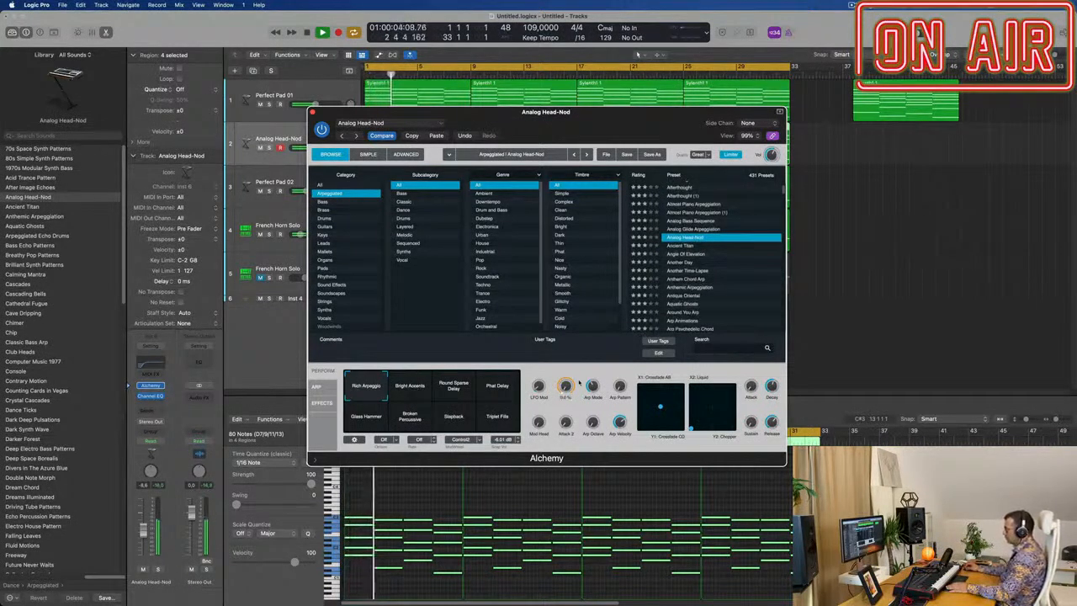
click(411, 390)
click(454, 389)
click(497, 392)
click(368, 425)
Try the Angle Of Elevation preset, and Another Time-Lapse with its Soft Noisy snapshot, on the arpeggio track.
click(688, 254)
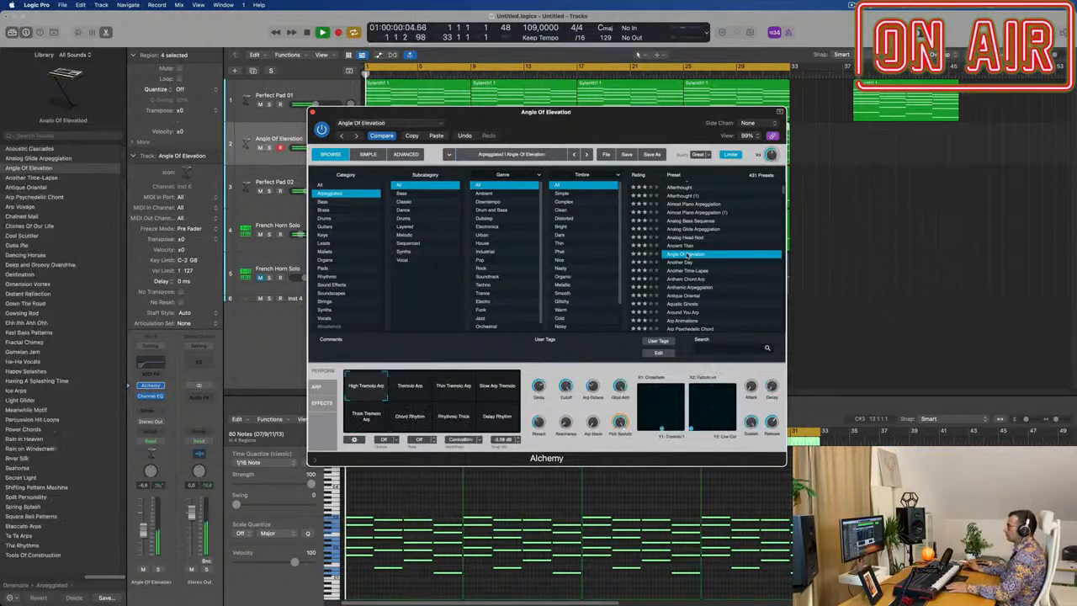
scroll(714, 277, down, 2)
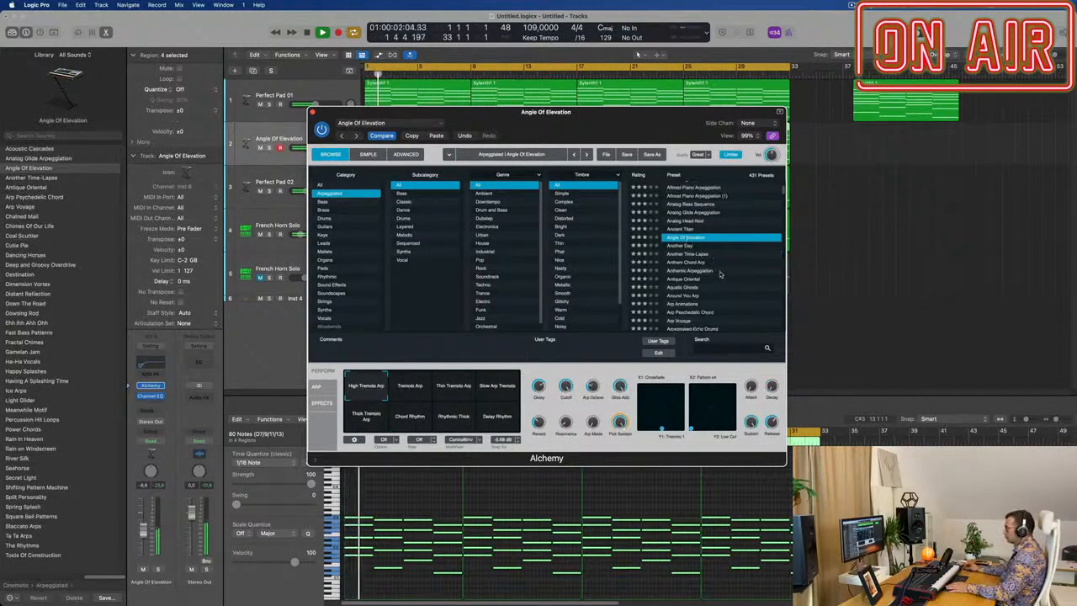
click(699, 255)
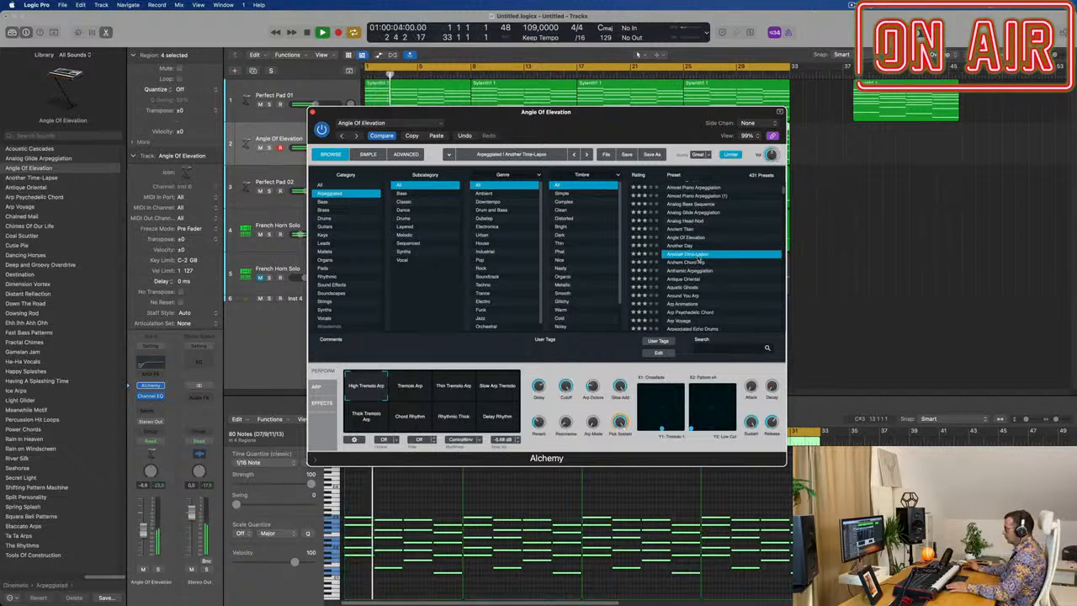
scroll(713, 270, down, 6)
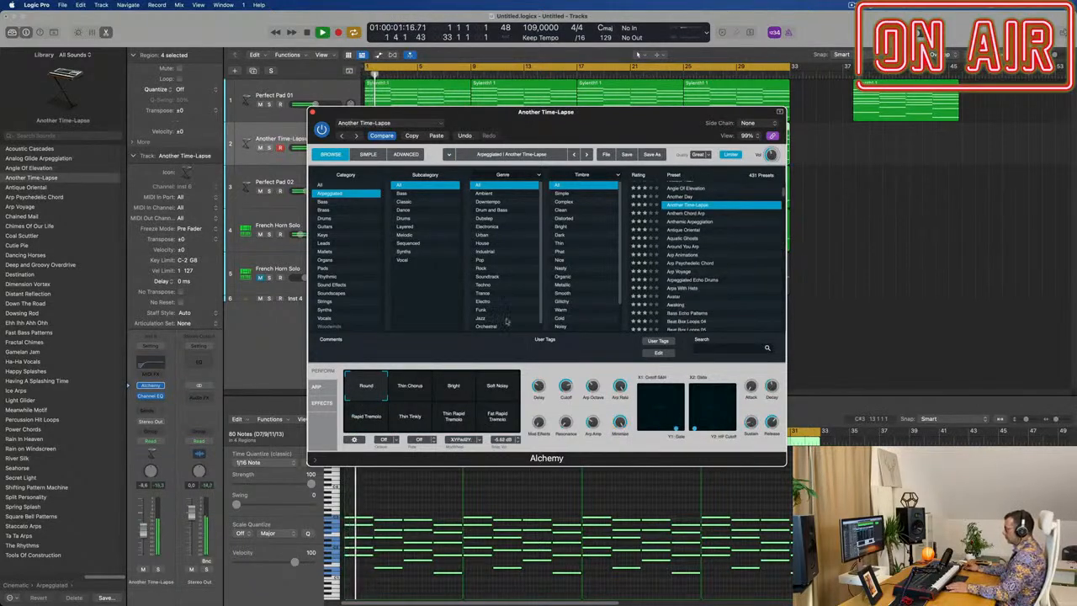
click(499, 385)
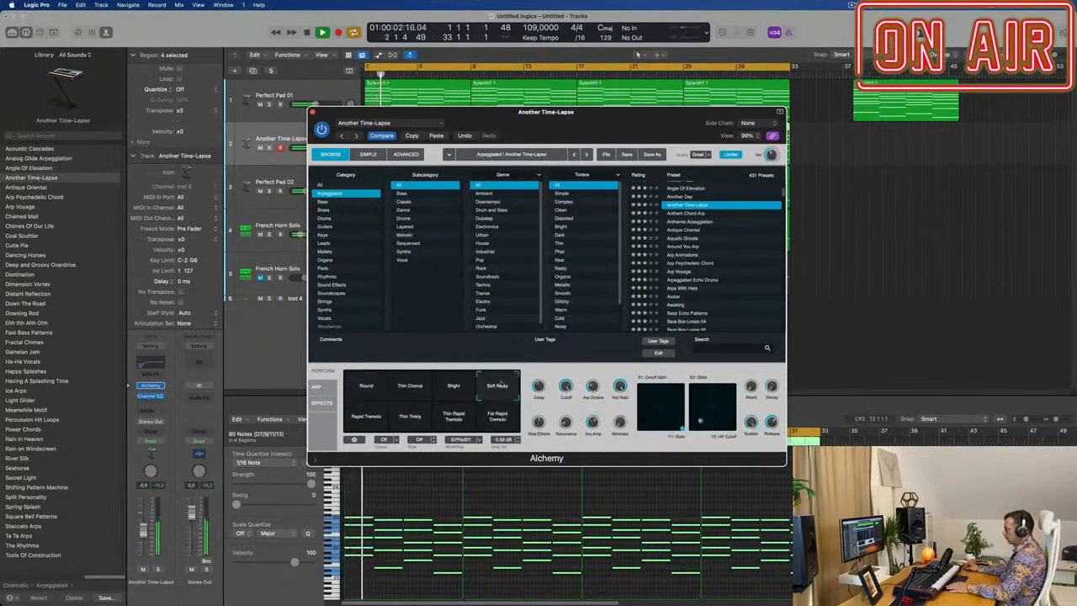
Audition the Arp Animations and Arp Psychedelic Chord presets on the arpeggio track.
click(677, 255)
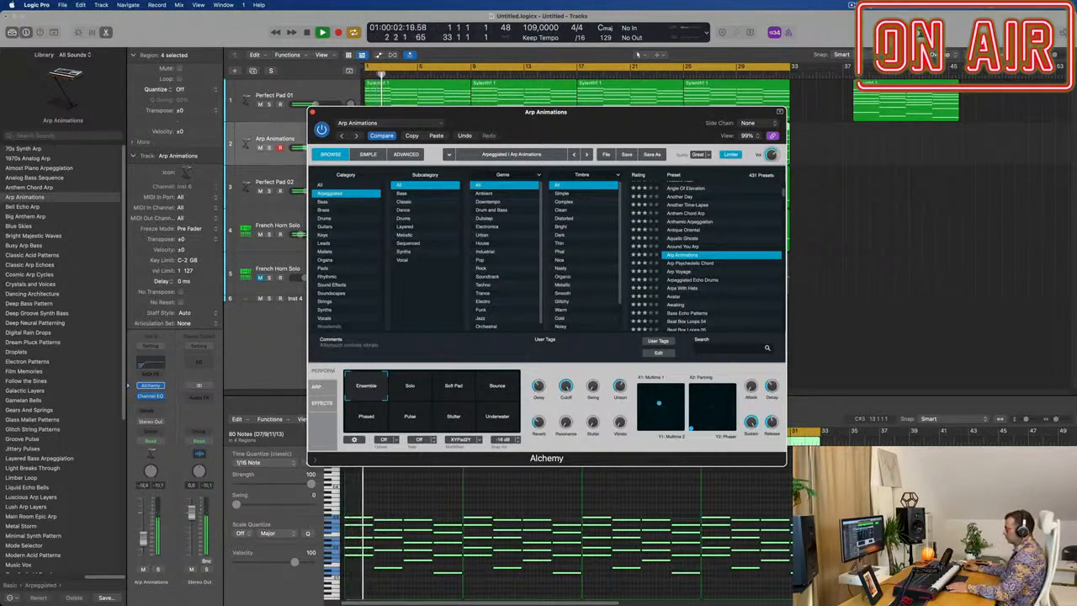
key(super+w)
click(700, 264)
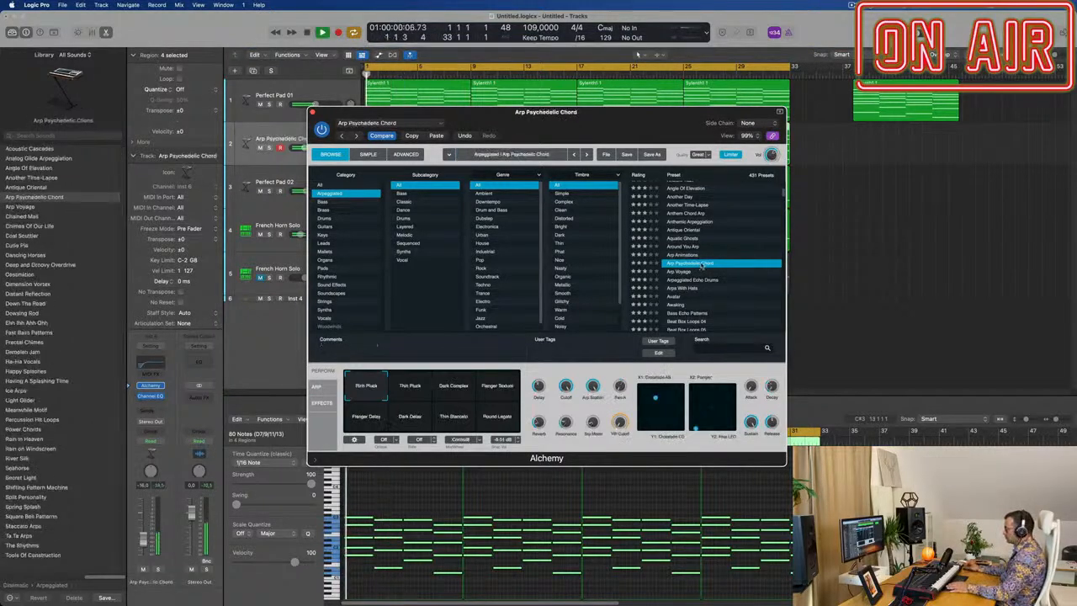
Load the Arp Voyage preset on the arpeggio track and listen to its Deep Brass snapshot from the start of the arrangement.
click(678, 272)
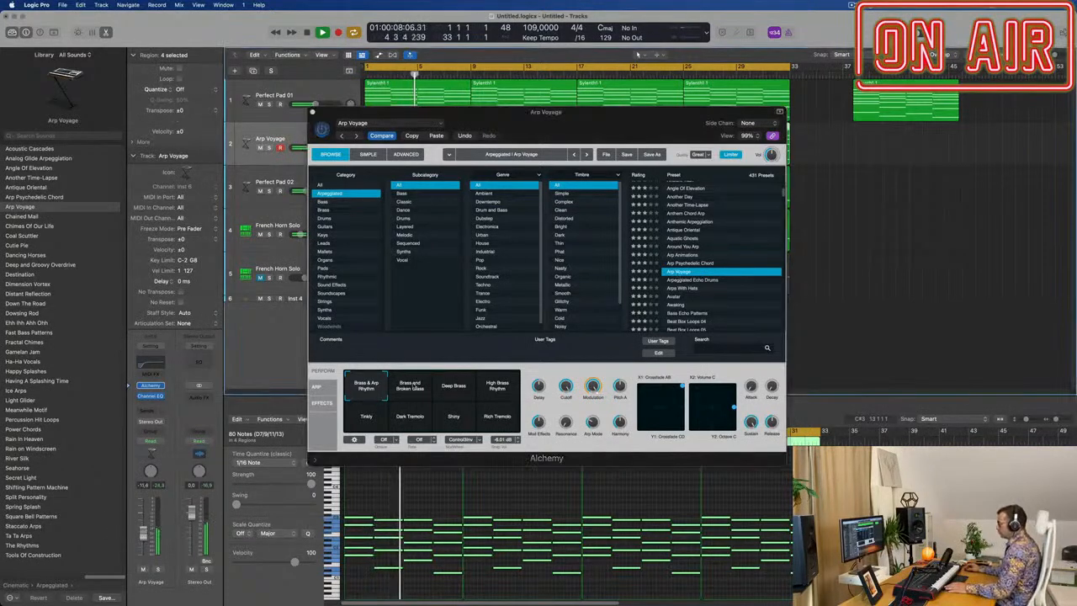
click(451, 393)
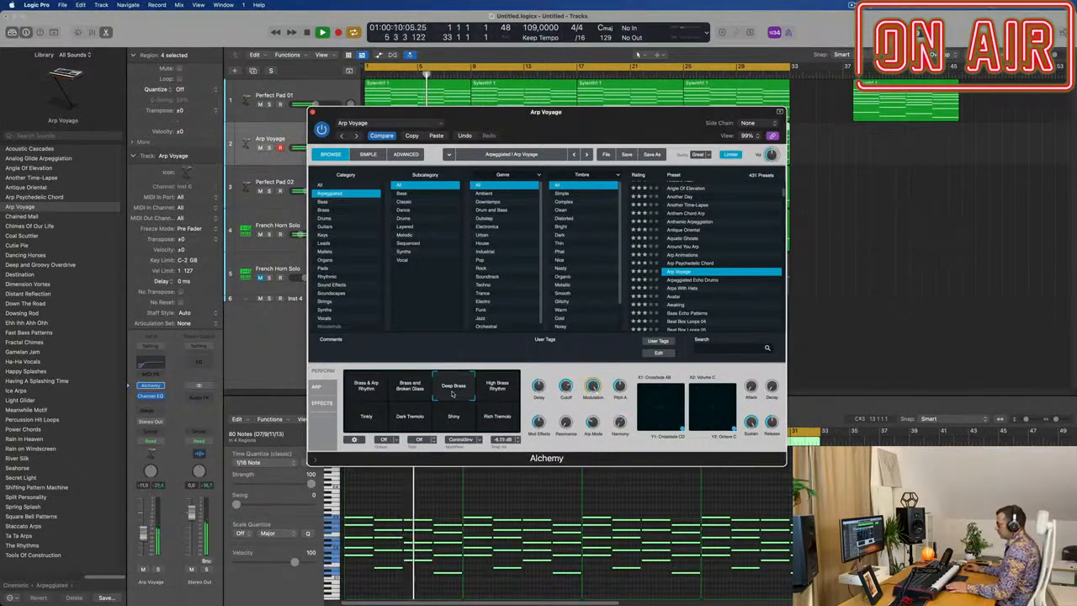
key(space)
key(space)
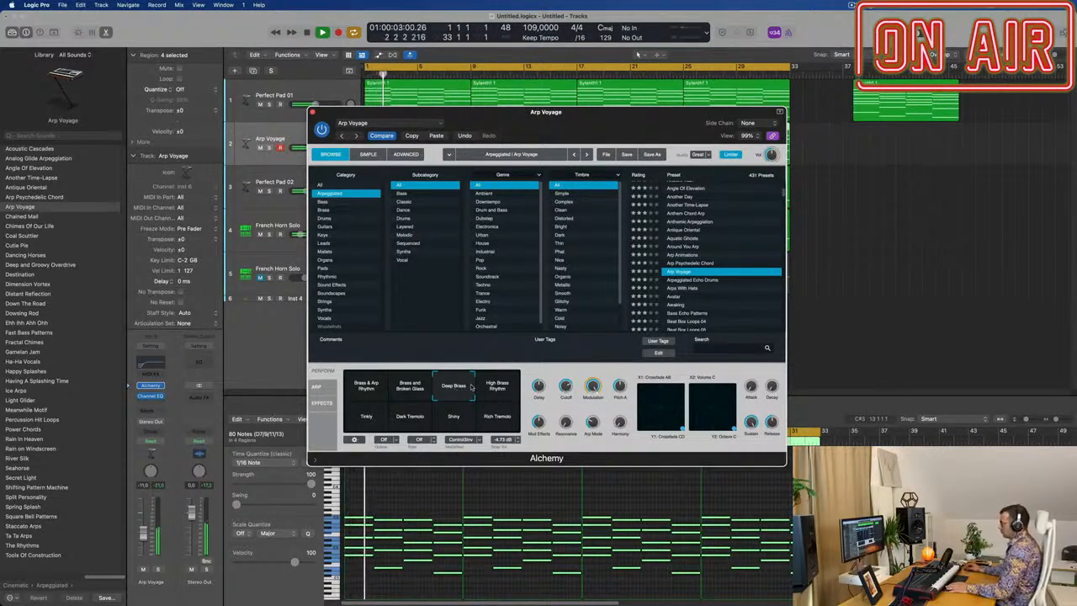
Audition Arp Voyage's High Brass Rhythm, Tinkly, Dark Tremolo and Shiny snapshots, ending on Rich Tremolo.
click(496, 391)
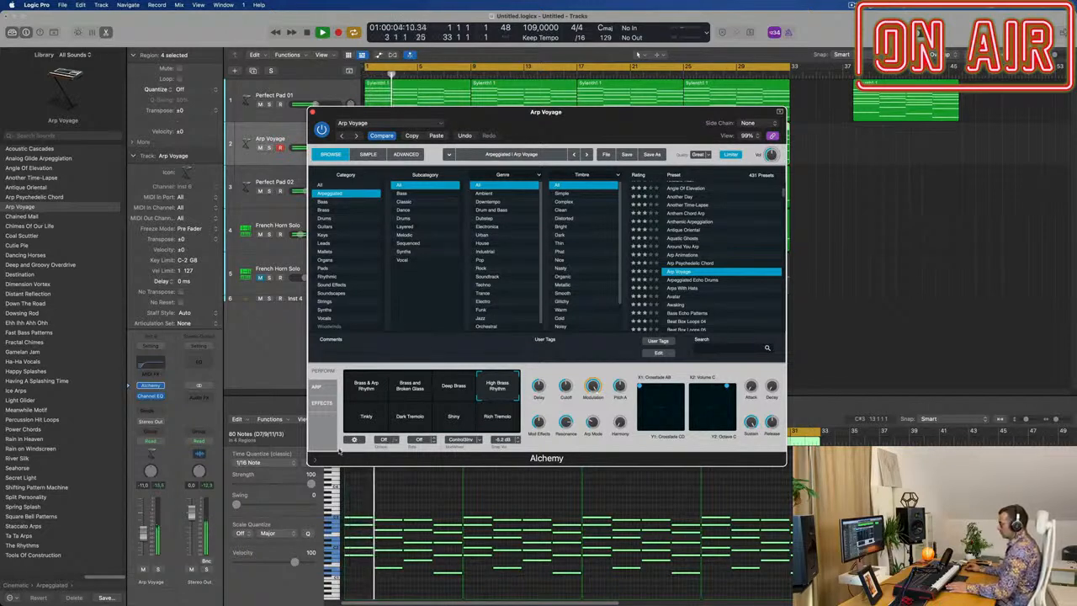
click(367, 418)
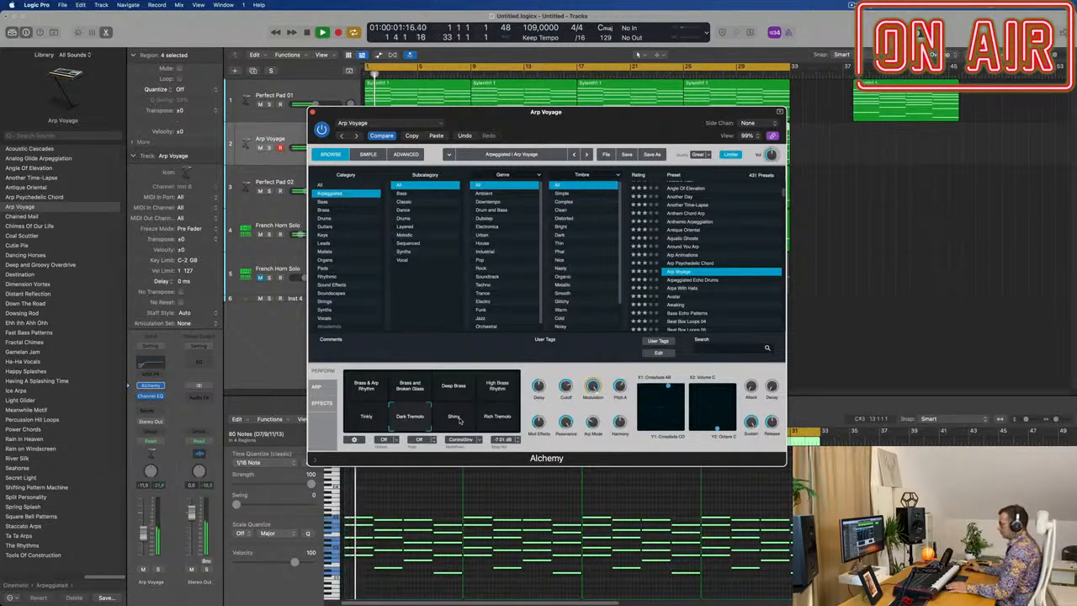
click(459, 421)
click(499, 421)
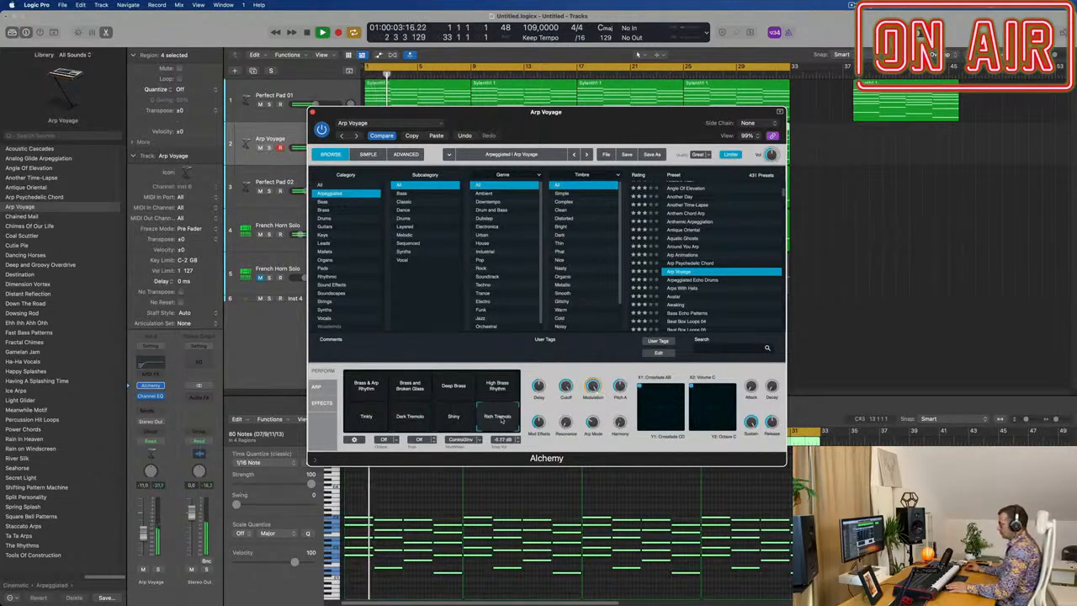
Compare the High Brass Rhythm snapshot with Rich Tremolo, keep Rich Tremolo, and close the Alchemy window.
drag(598, 119, 680, 123)
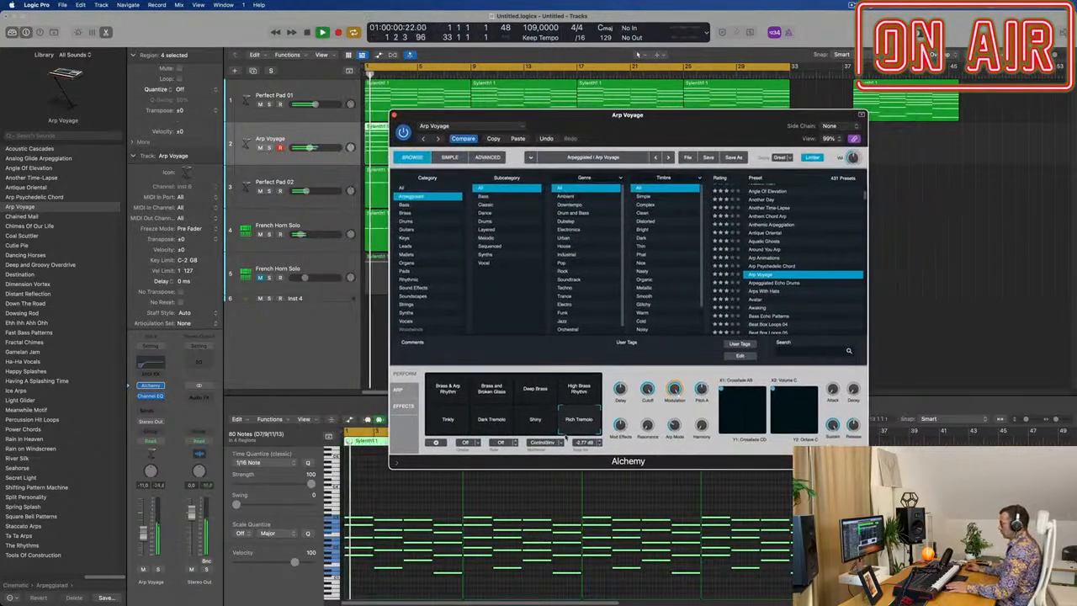
click(582, 392)
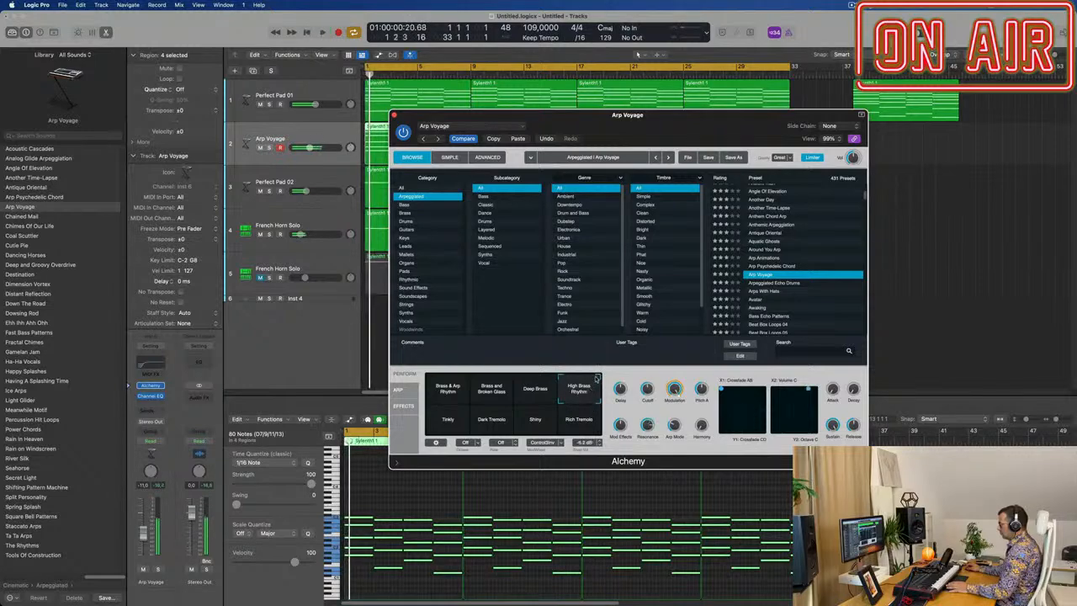
click(597, 431)
key(space)
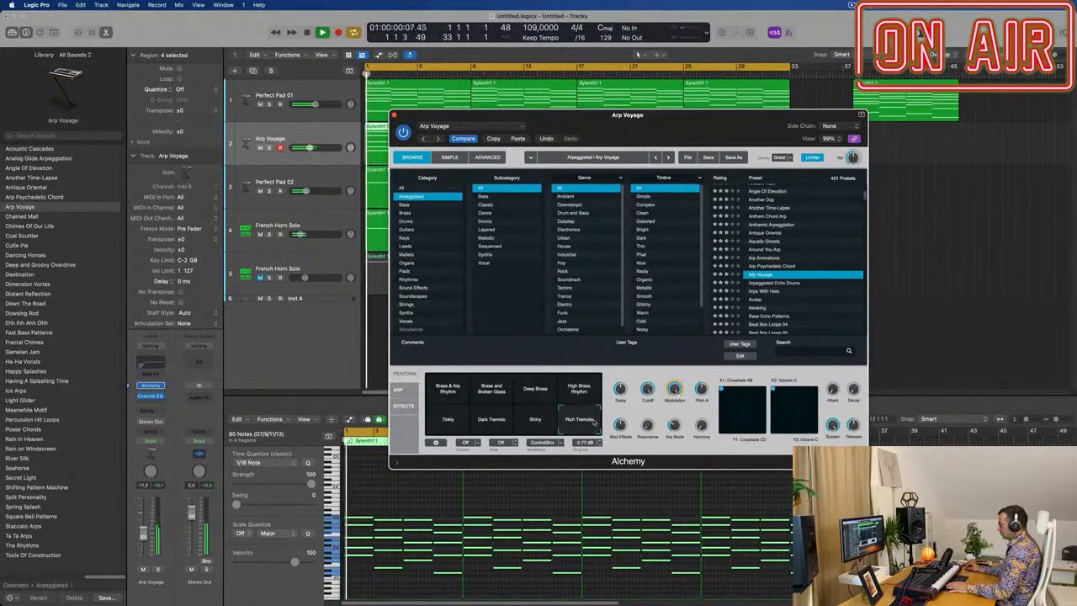
key(space)
drag(679, 108, 884, 101)
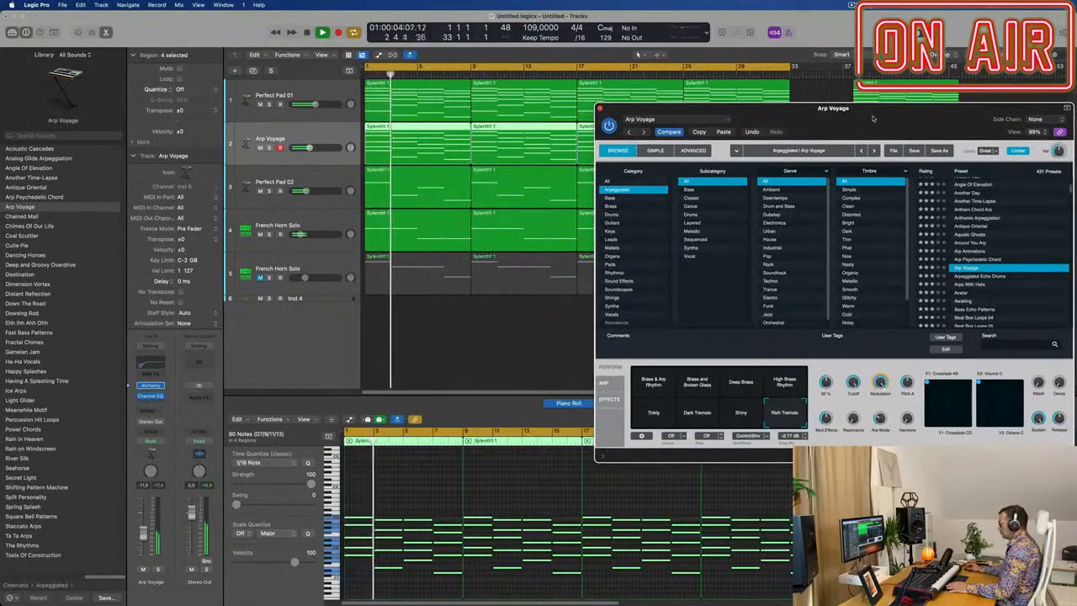
drag(884, 119, 597, 193)
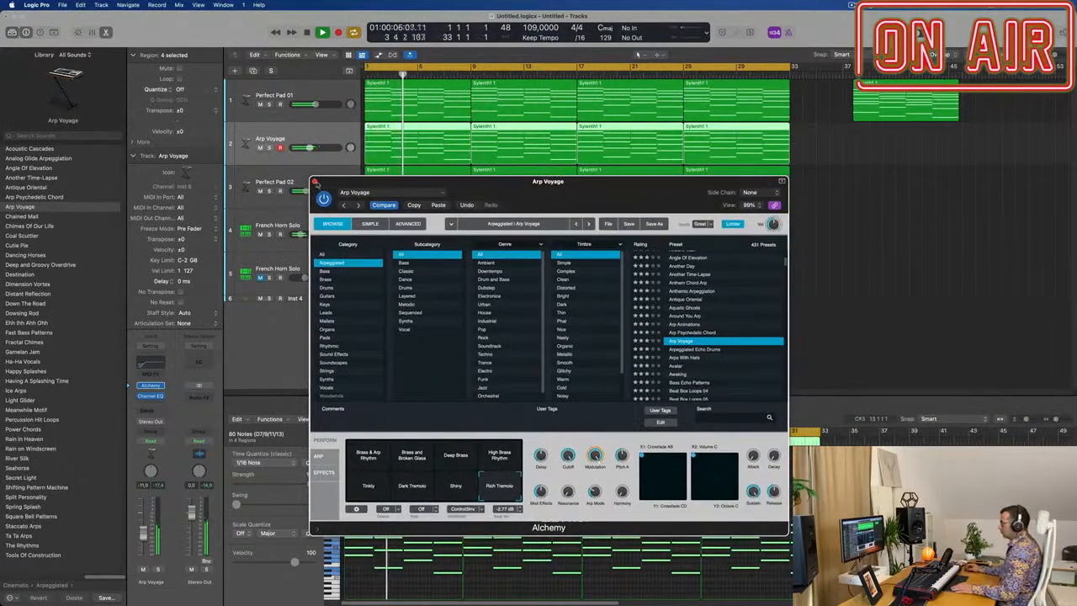
click(314, 181)
Mute the French Horn Solo on track 4, unmute the one on track 5, and lower track 5's volume slightly while playing from the start.
scroll(308, 206, down, 2)
click(260, 234)
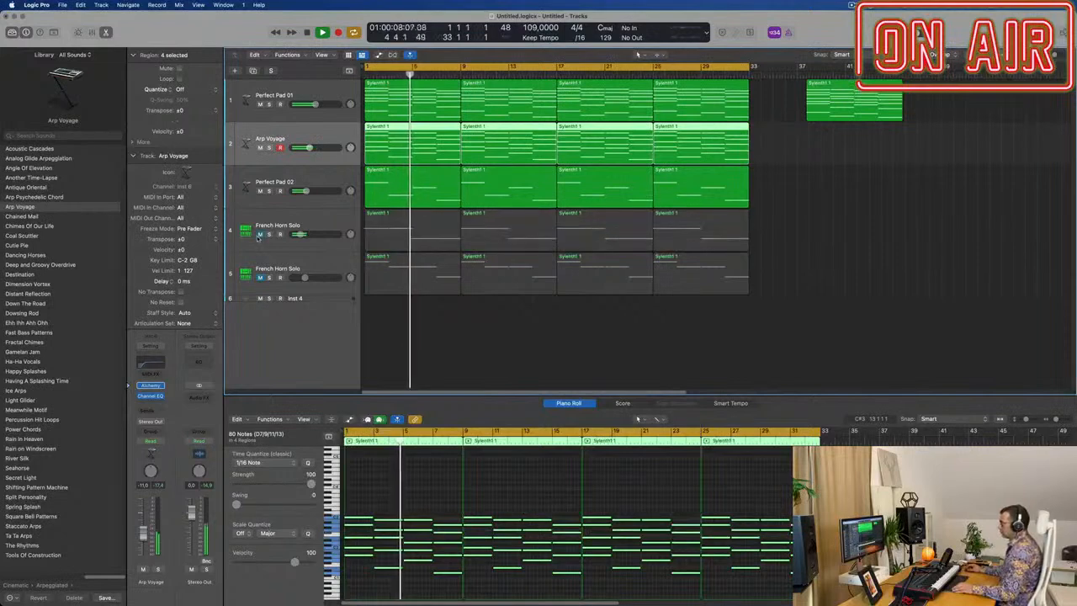
click(260, 277)
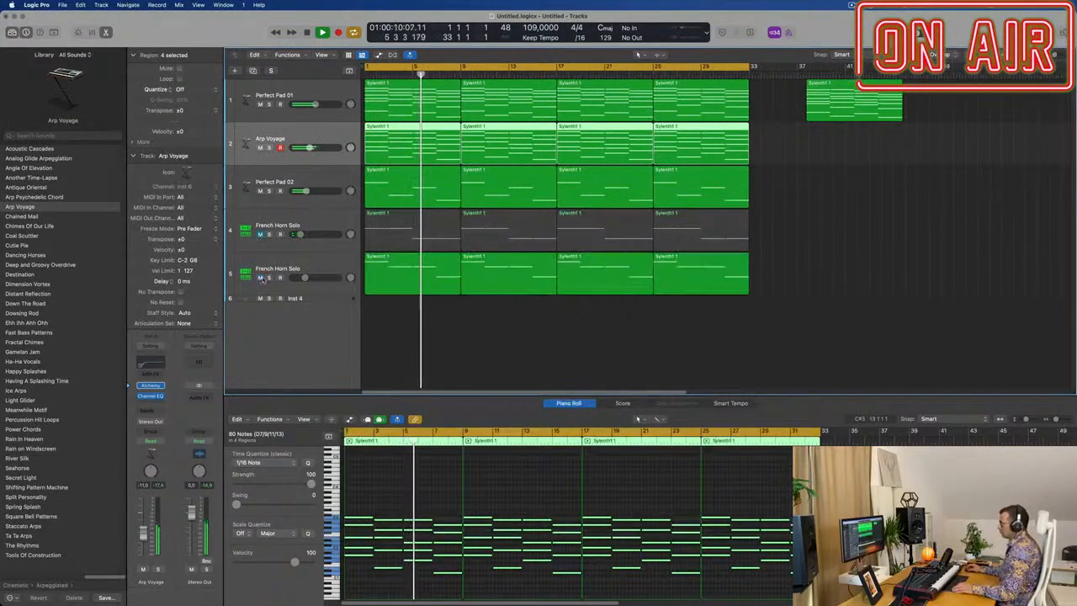
click(335, 268)
key(Return)
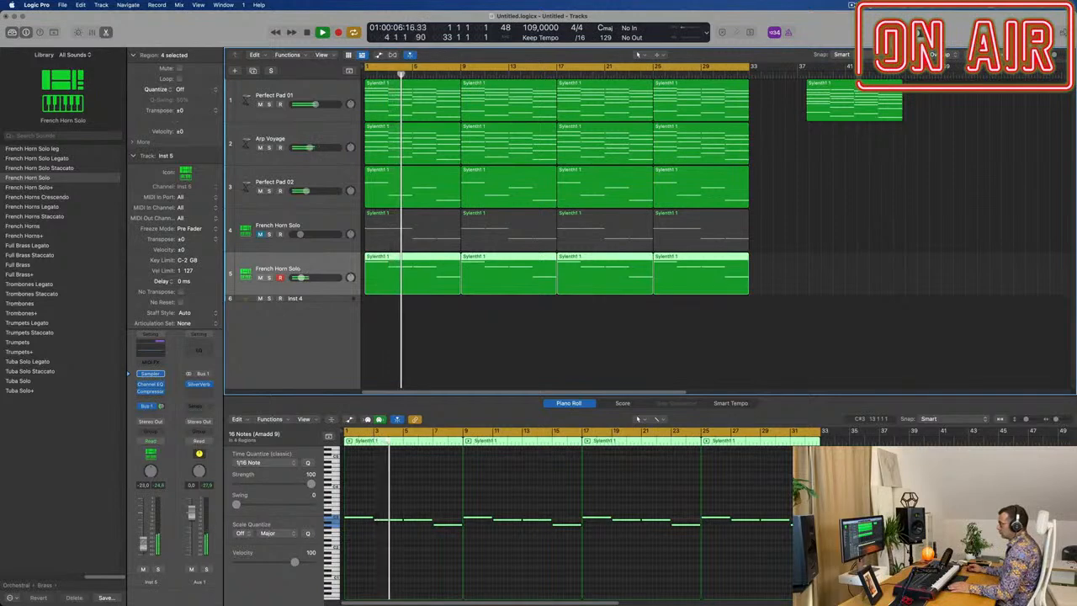
Solo Perfect Pad 02 and Arp Voyage in turn to hear each layer alone, unsoloing each again.
click(326, 178)
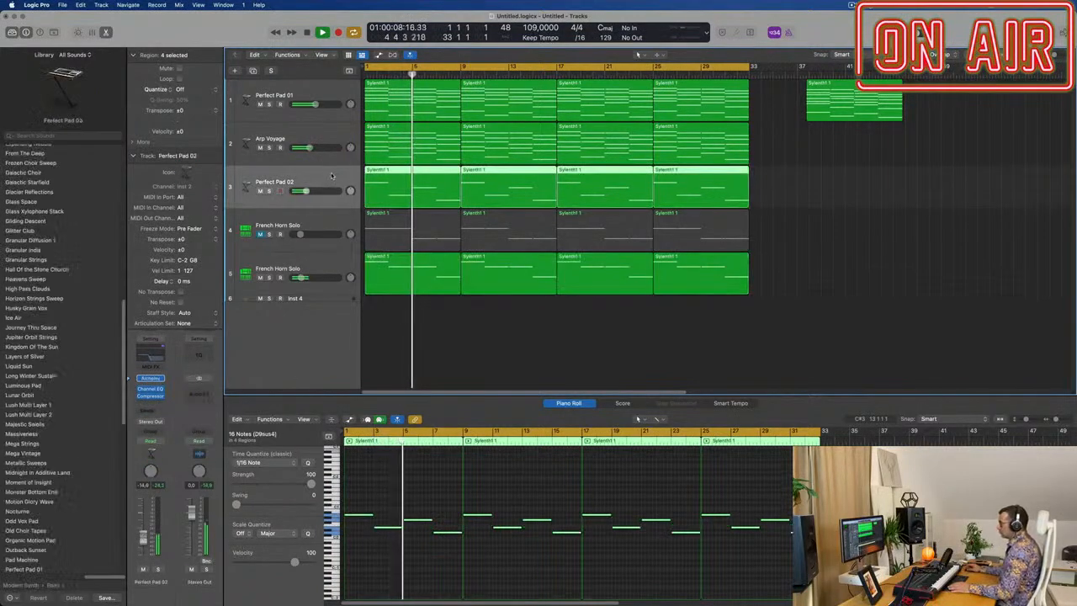
click(270, 191)
click(269, 191)
click(269, 147)
click(269, 147)
Duplicate the Perfect Pad 02 track with its settings and readjust the original track's volume.
click(313, 132)
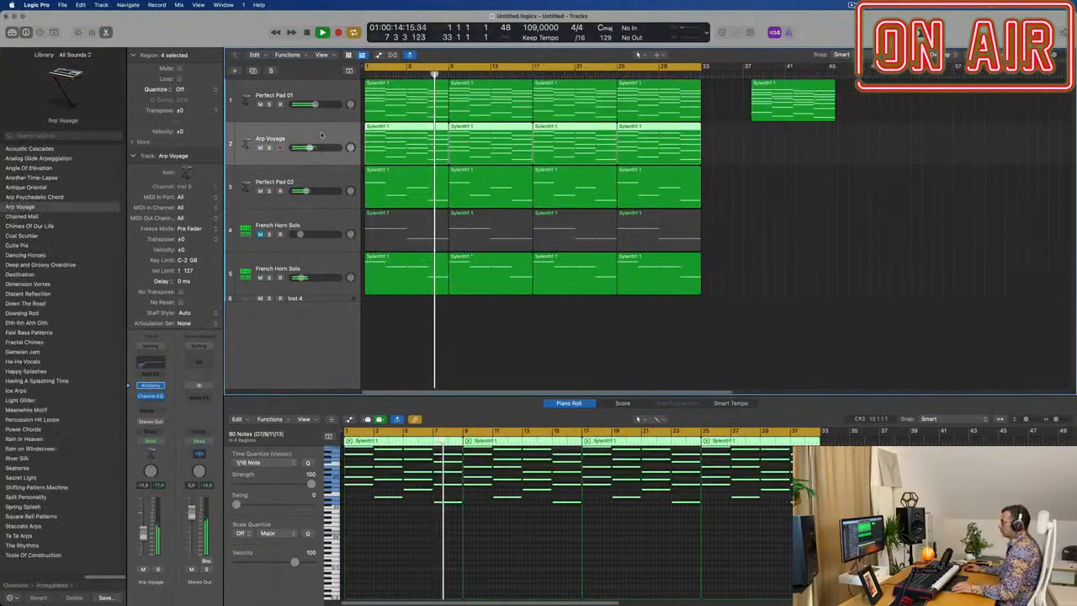
click(328, 180)
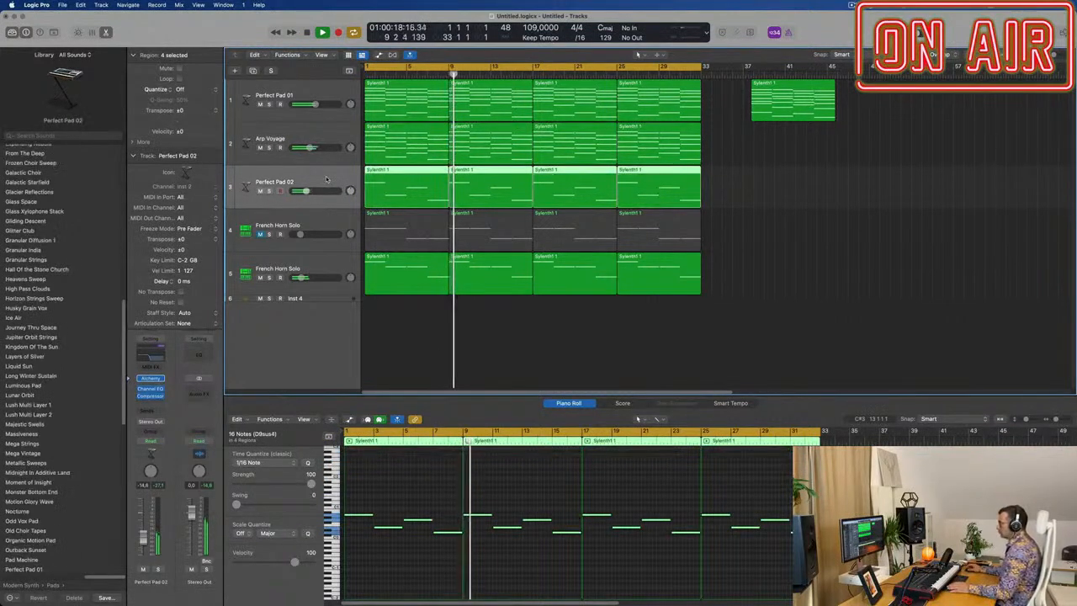
key(super+d)
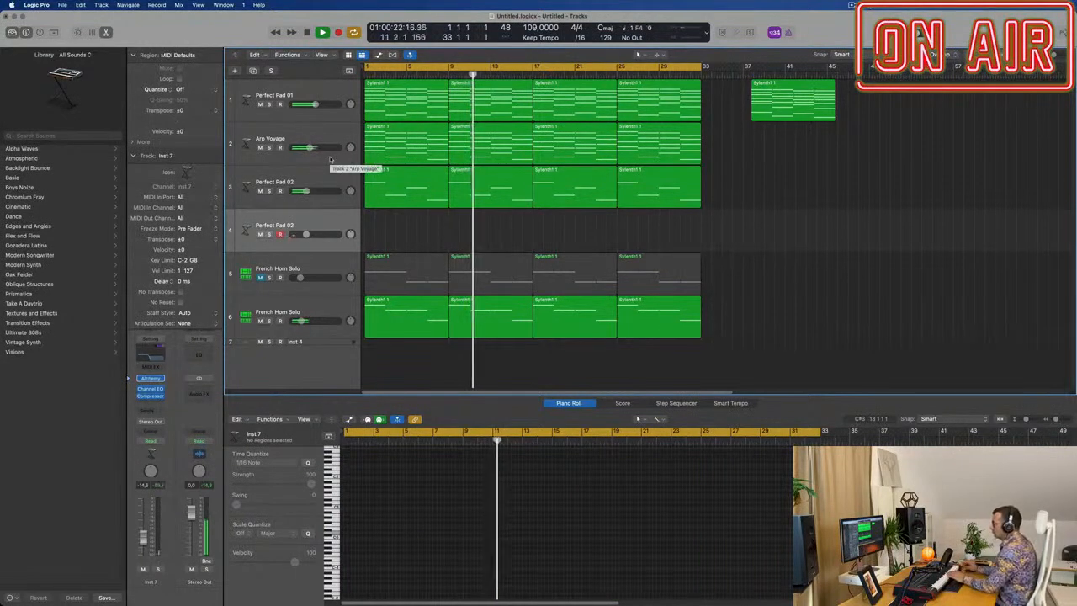
click(328, 190)
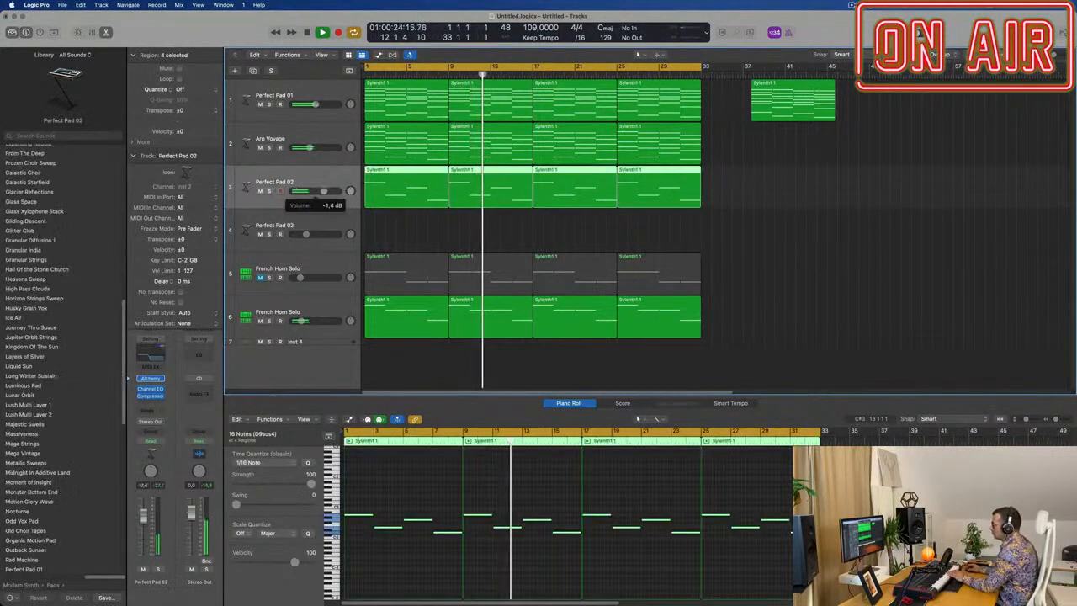
drag(327, 190, 308, 191)
Switch off the high-cut filter in the duplicated Perfect Pad 02 track's Channel EQ and raise the track's volume to -9.2 dB.
click(334, 224)
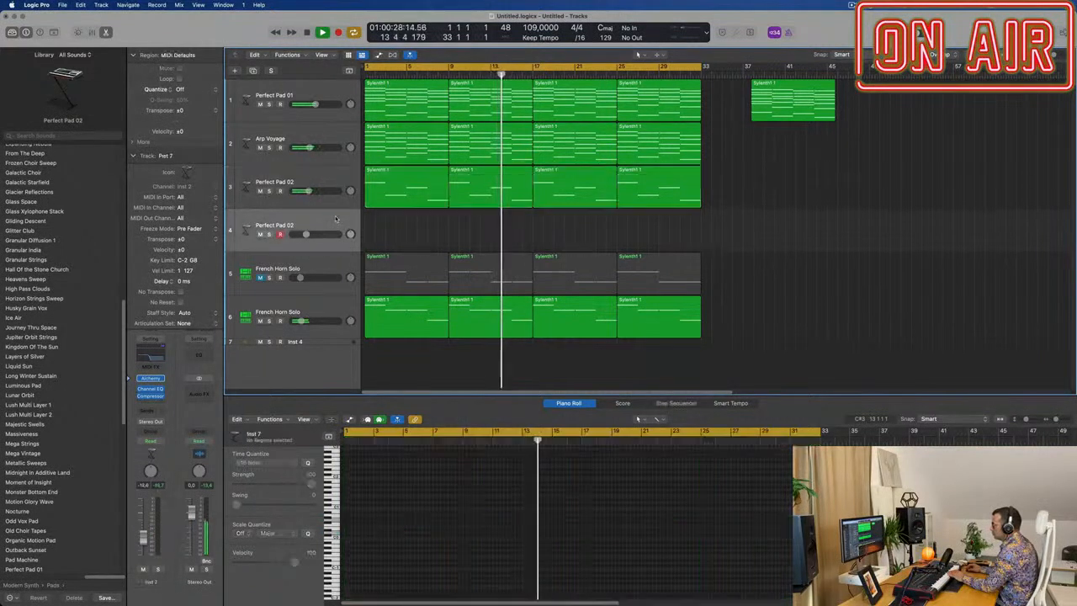
click(151, 354)
click(983, 167)
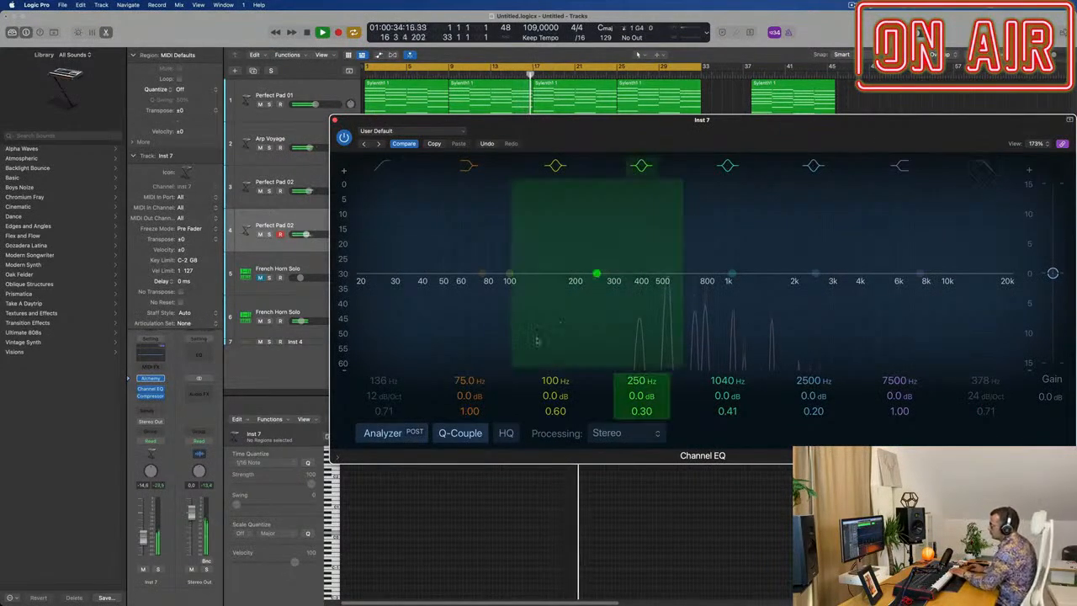
drag(143, 537, 143, 530)
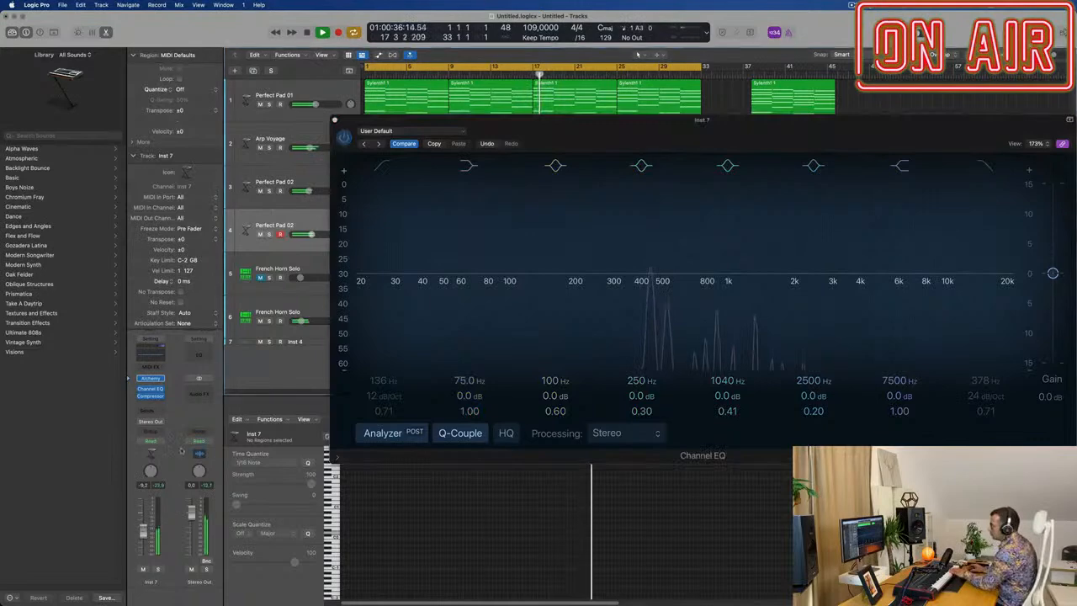
Open Alchemy on the duplicated Perfect Pad 02 track and try its Clear, Flanger, Hollow and Warm sound variations.
click(150, 378)
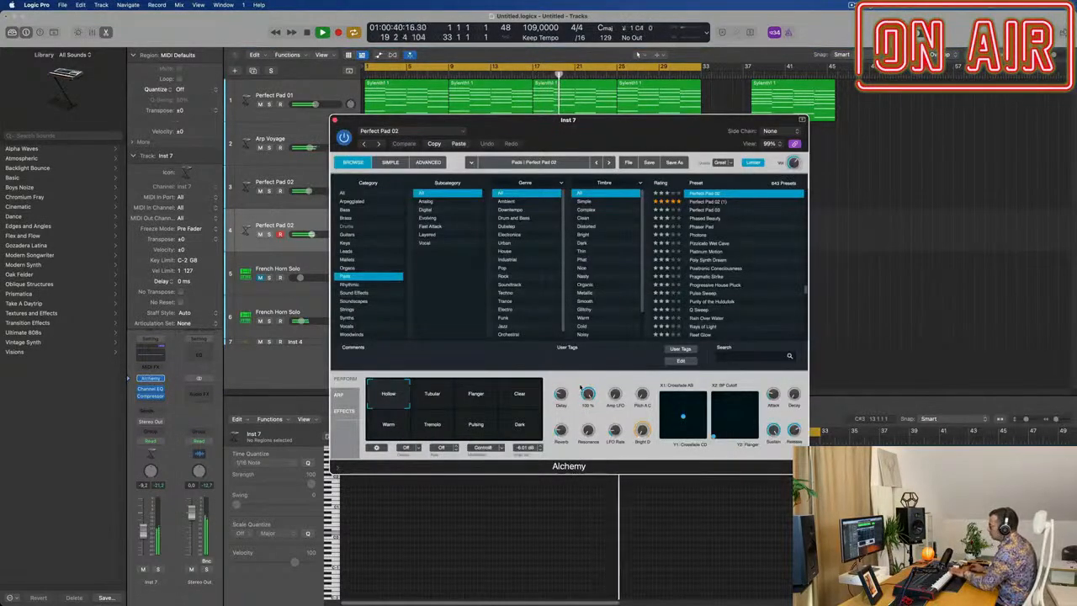
click(522, 394)
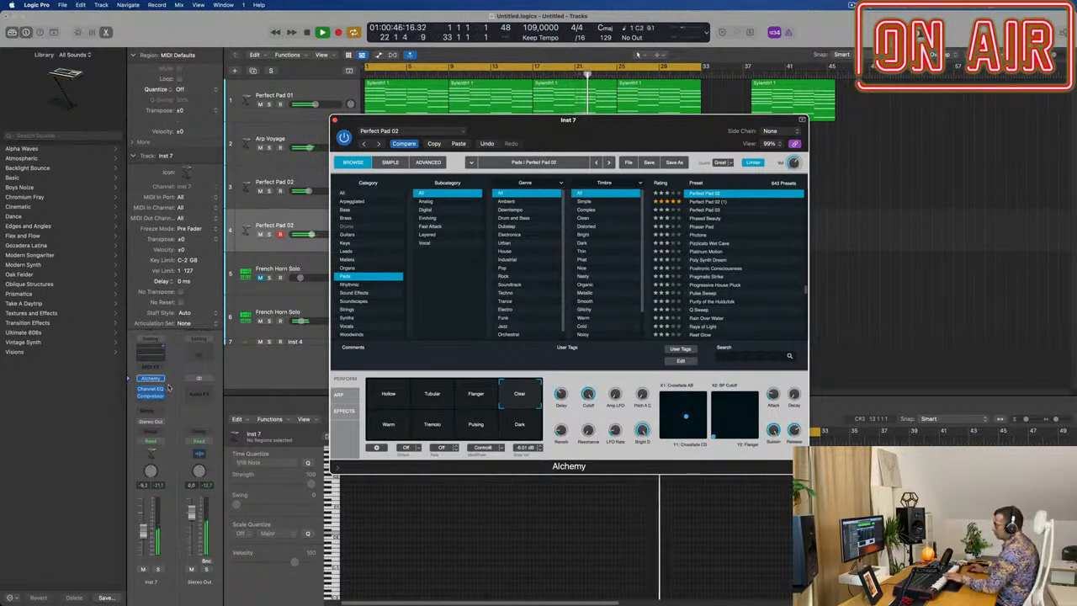
click(461, 395)
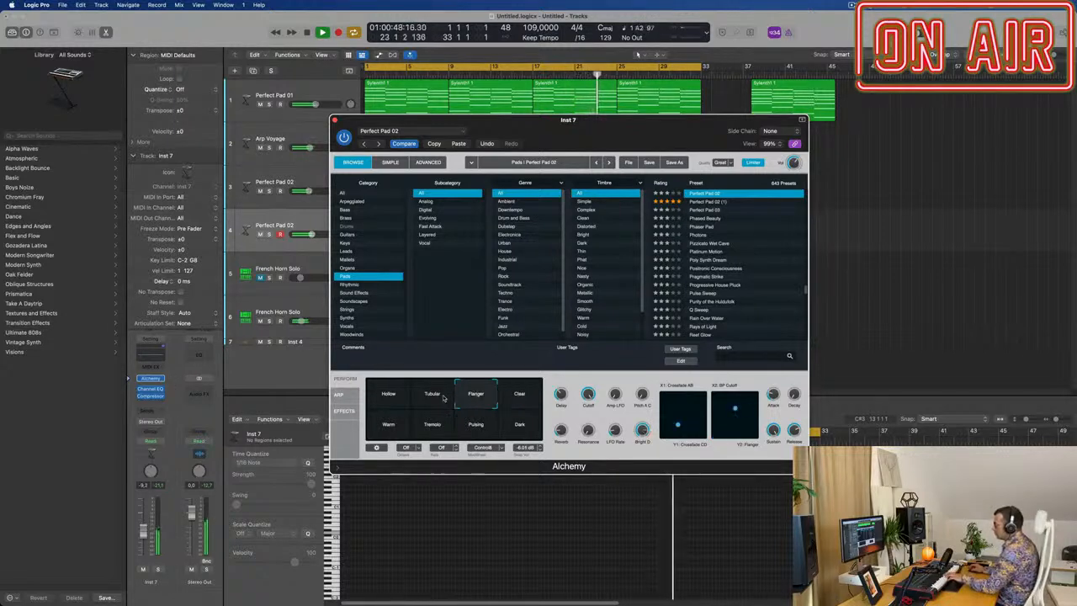
click(389, 399)
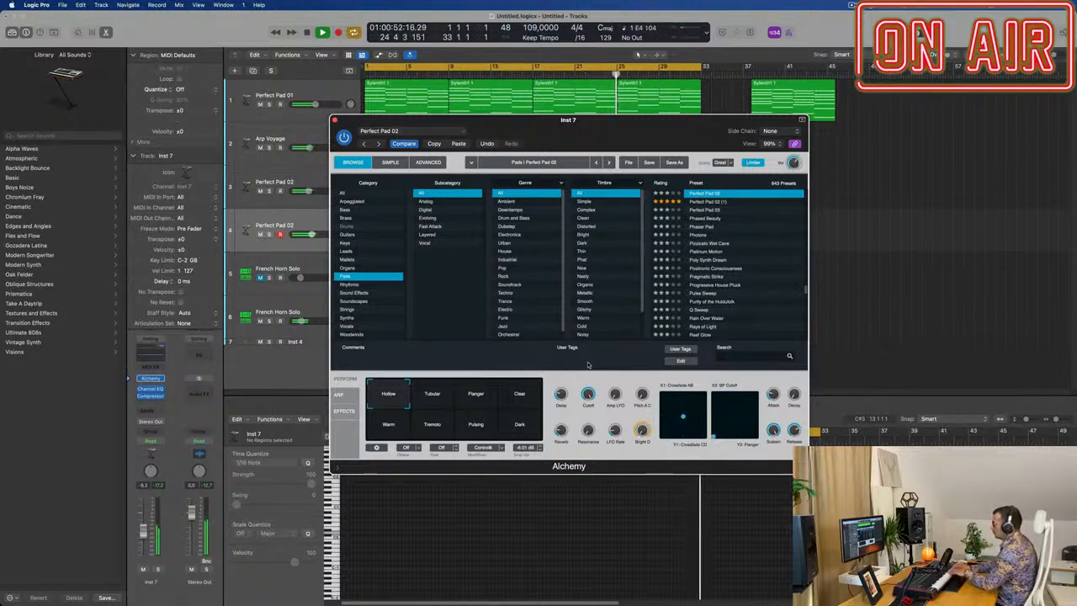
click(389, 425)
Filter Alchemy's pads to Fast Attack and audition Drifting Away and Dust World Sweep before loading Emotional Drift.
scroll(751, 298, up, 5)
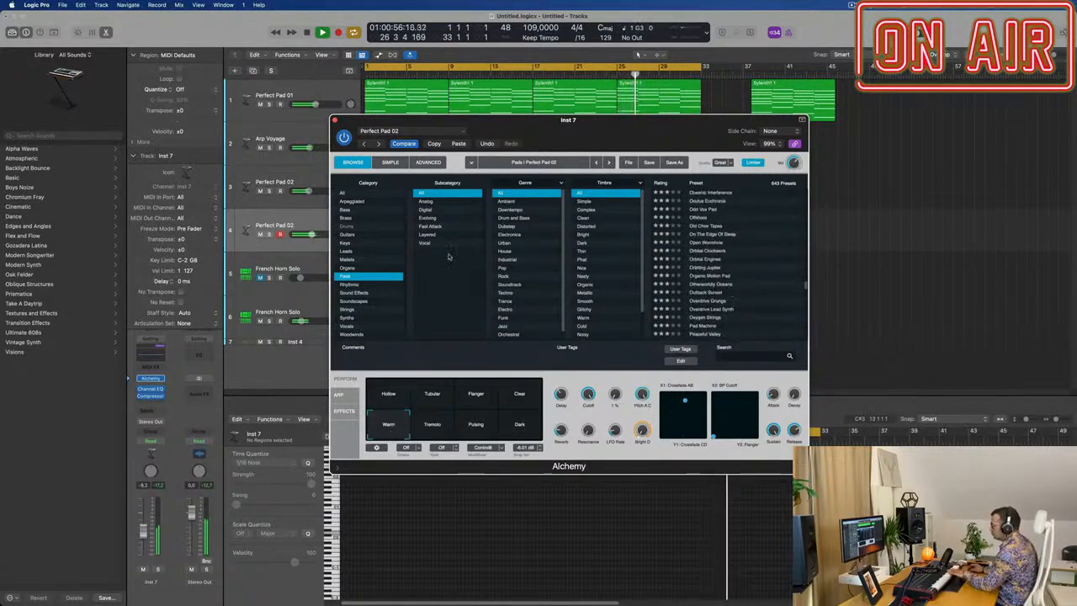
click(429, 227)
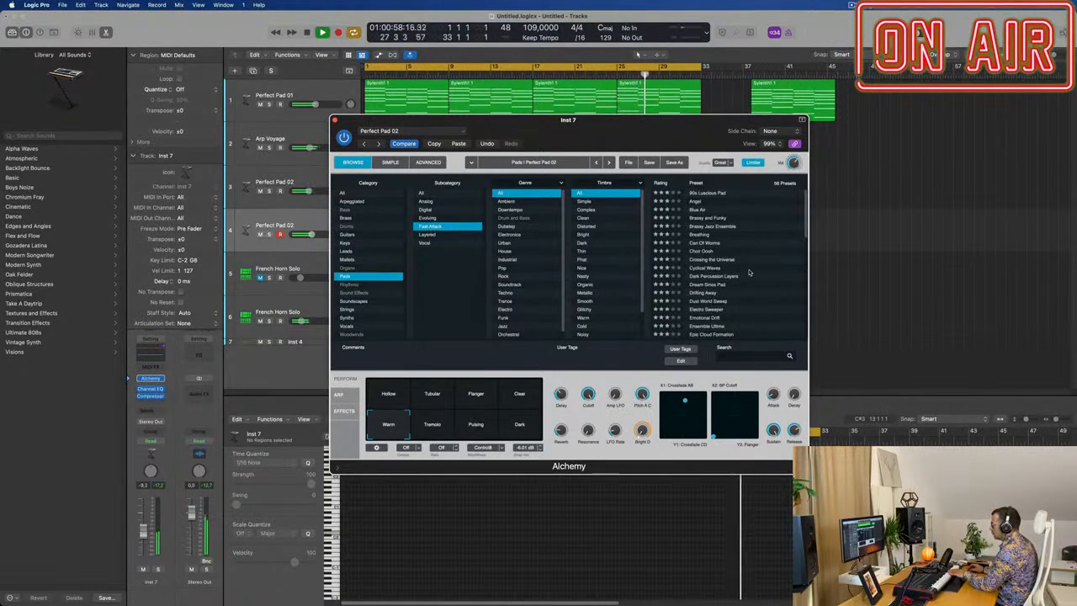
click(699, 275)
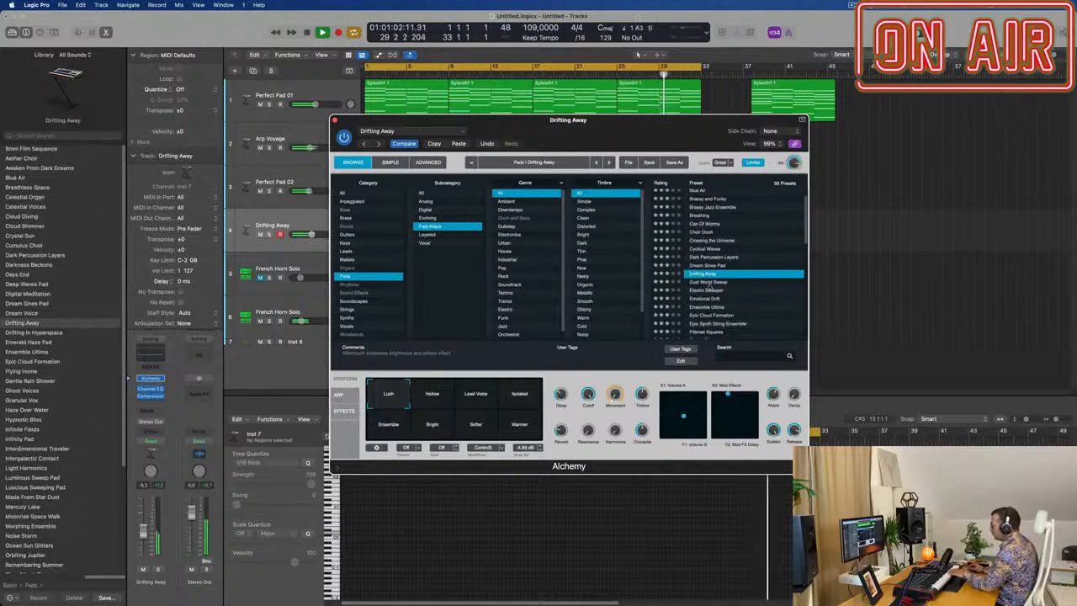
click(709, 283)
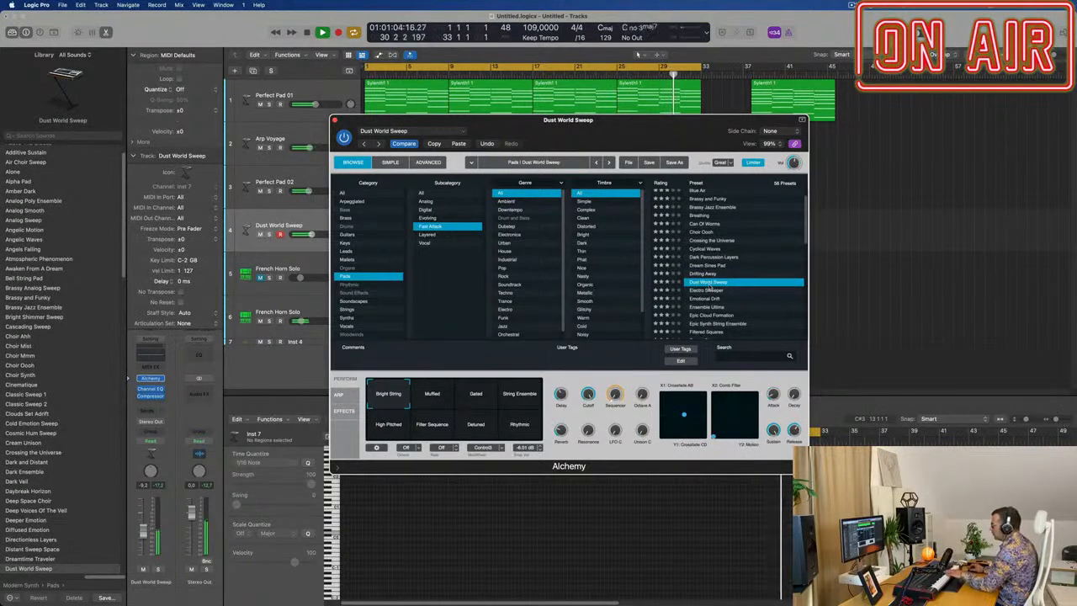
click(709, 299)
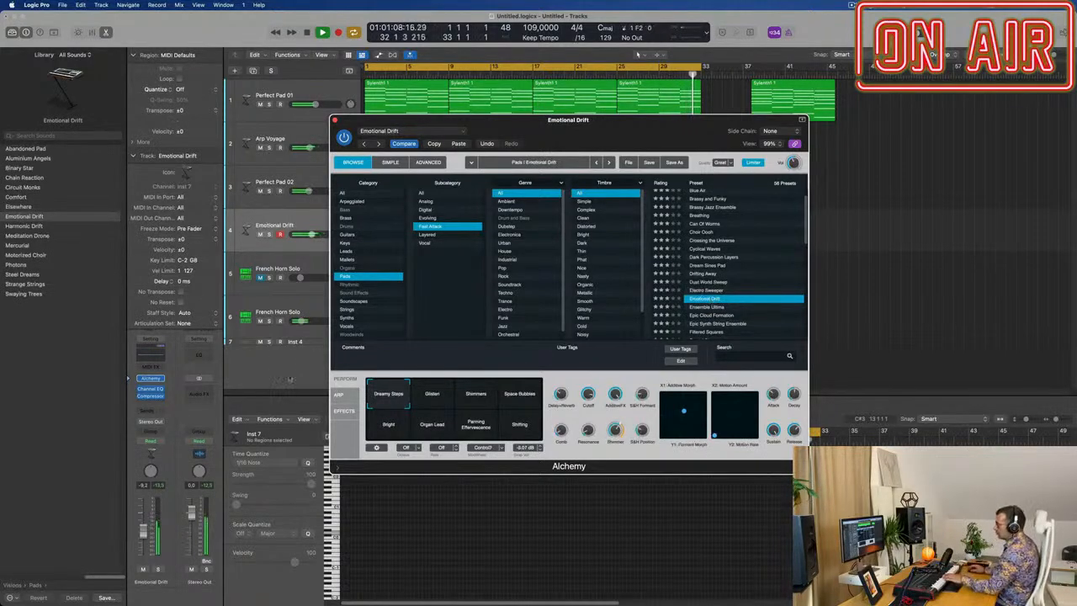
Add a send to Bus 1 on the Emotional Drift track and lower the track's volume to about -12.8 dB.
click(149, 413)
mouse_move(169, 424)
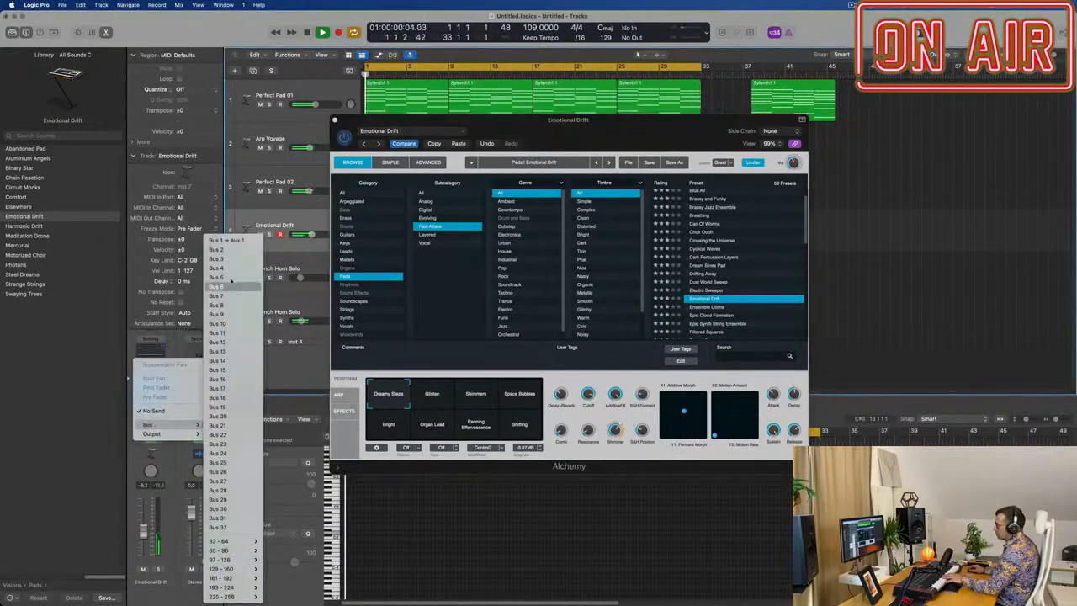
click(226, 241)
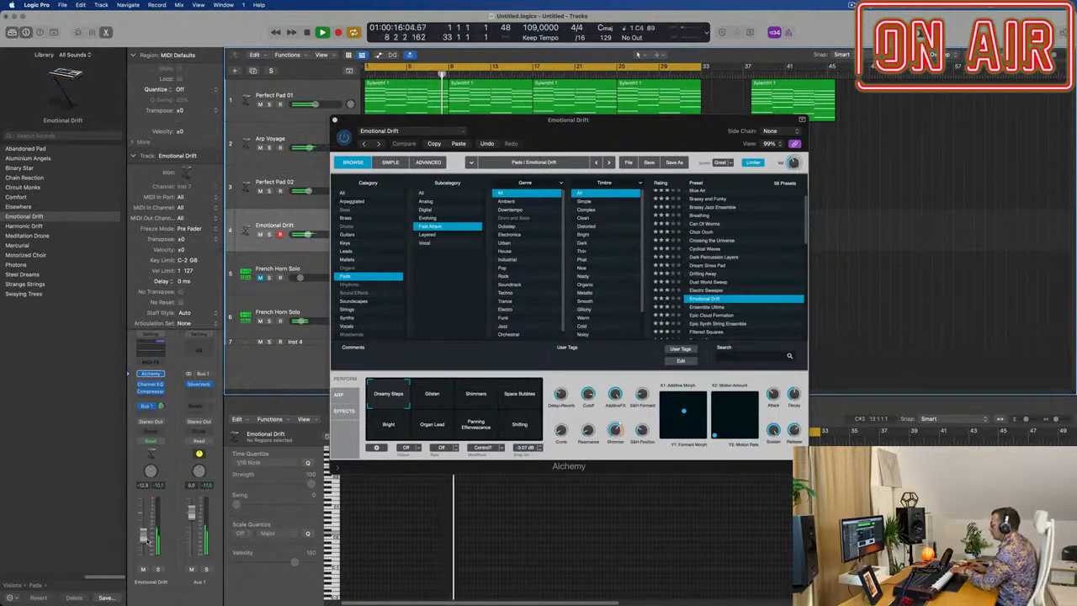
Audition Emotional Drift's Glisten, Shimmers, Space Bubbles, Bright and Organ Lead variations, revisiting Glisten and returning to Dreamy Steps.
click(435, 395)
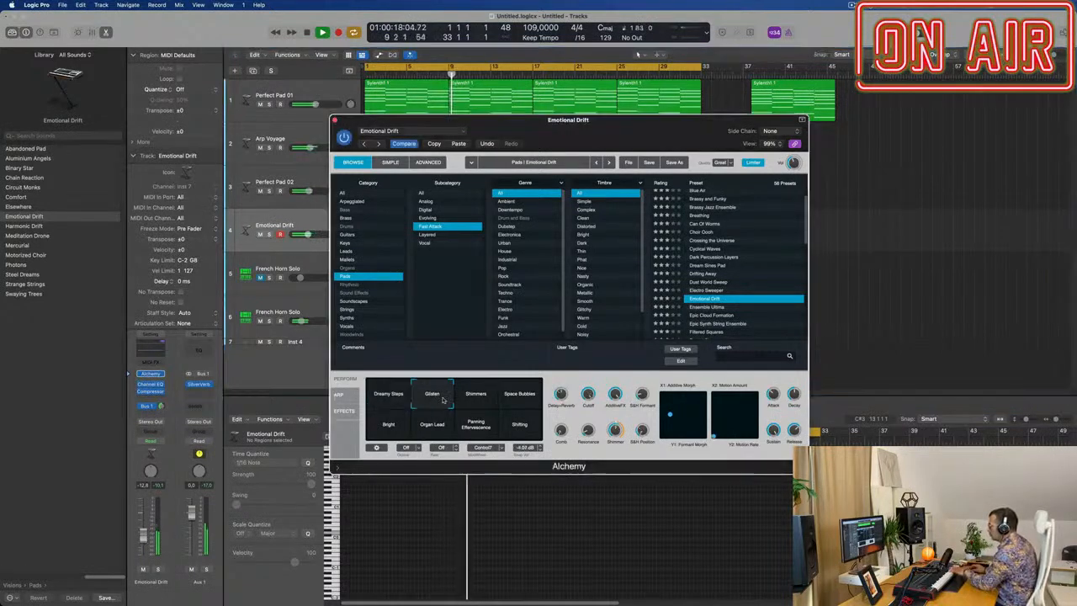
click(481, 399)
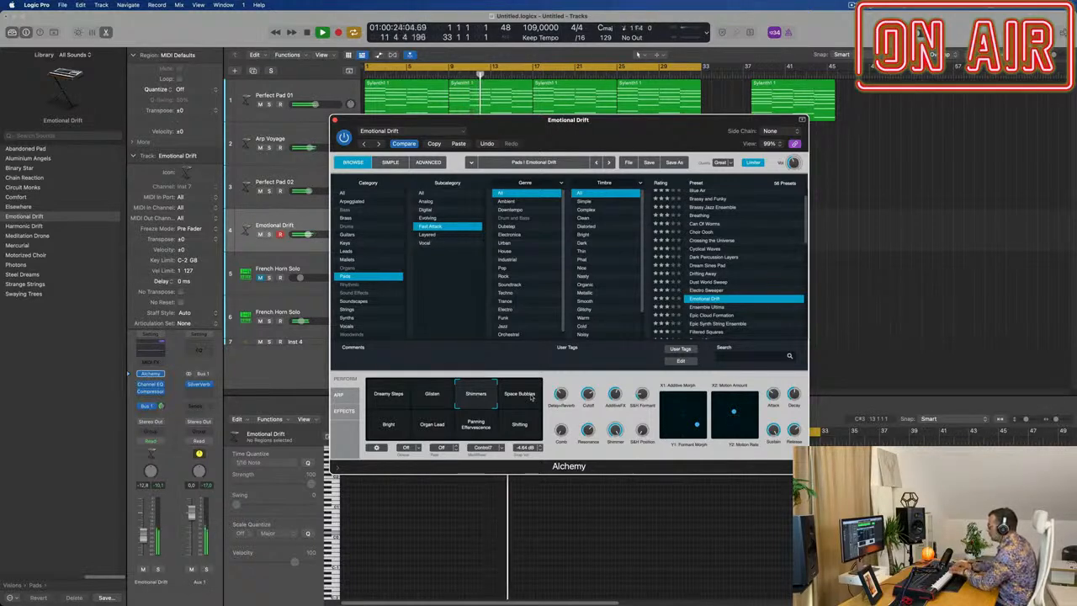
click(531, 400)
click(400, 427)
click(429, 432)
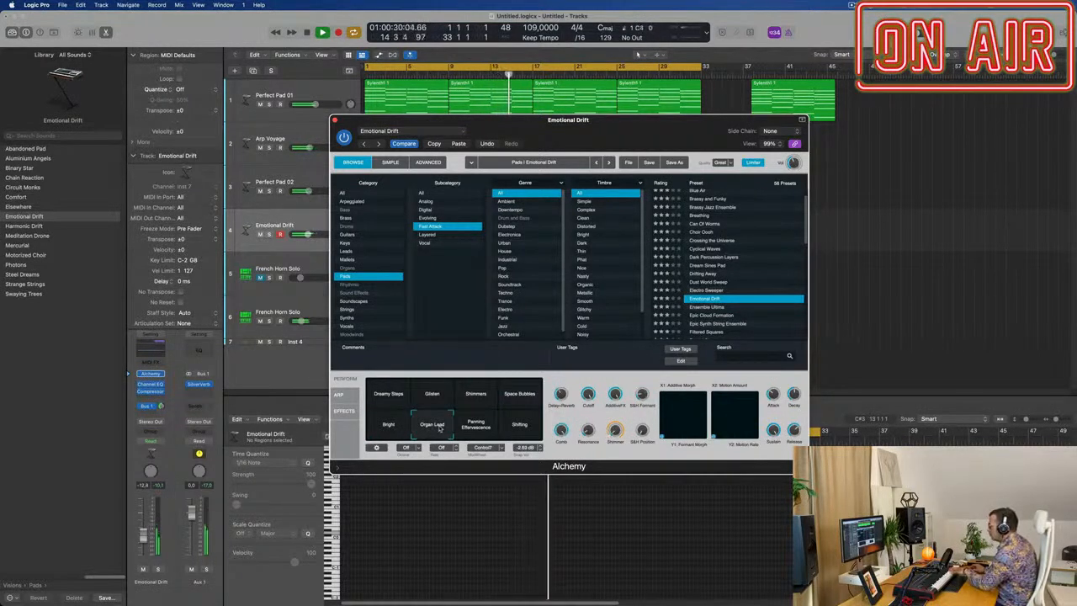
click(440, 400)
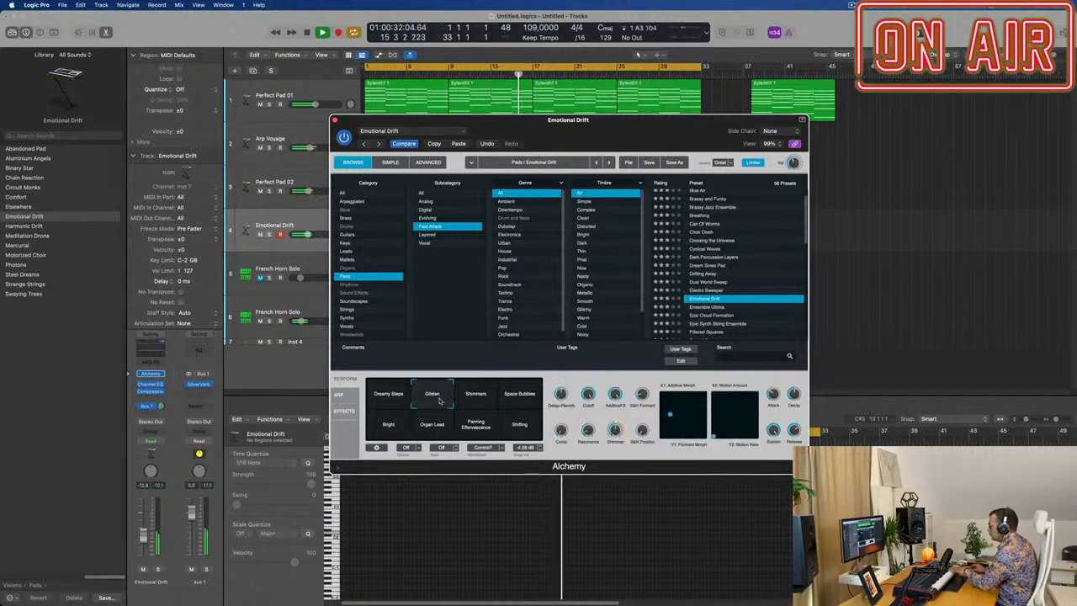
click(400, 400)
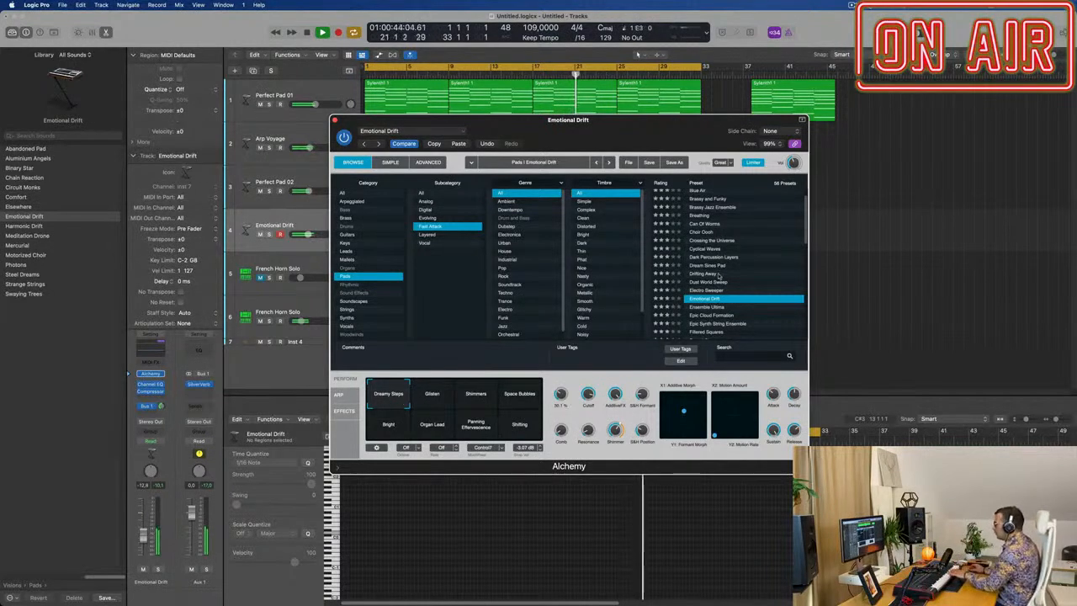
Audition the Ensemble Ultima preset, and load Epic Cloud Formation as track 4's sound.
scroll(718, 278, down, 1)
click(709, 299)
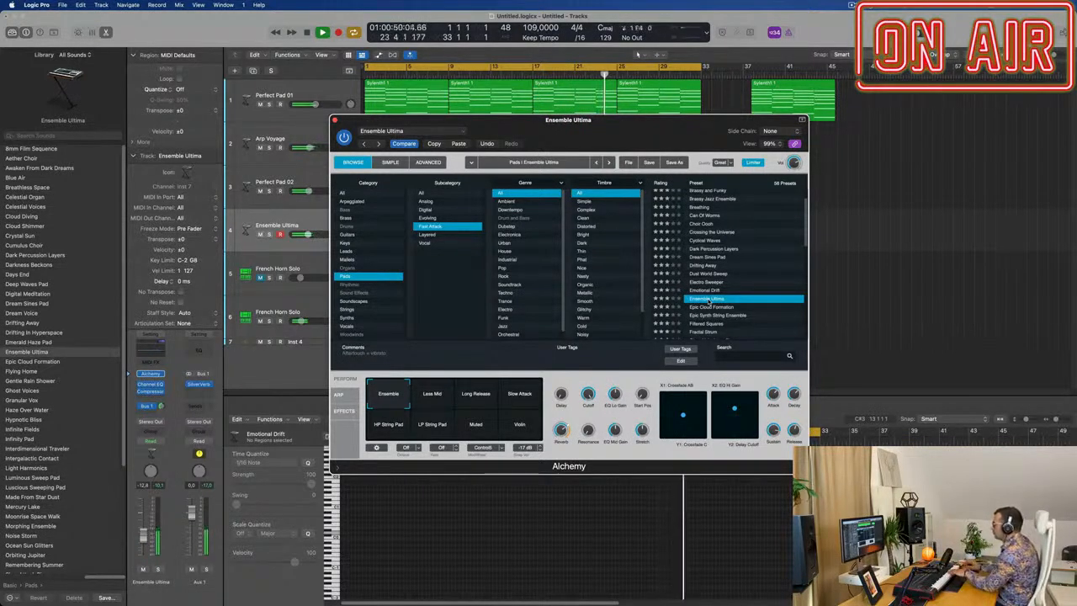
scroll(717, 290, down, 2)
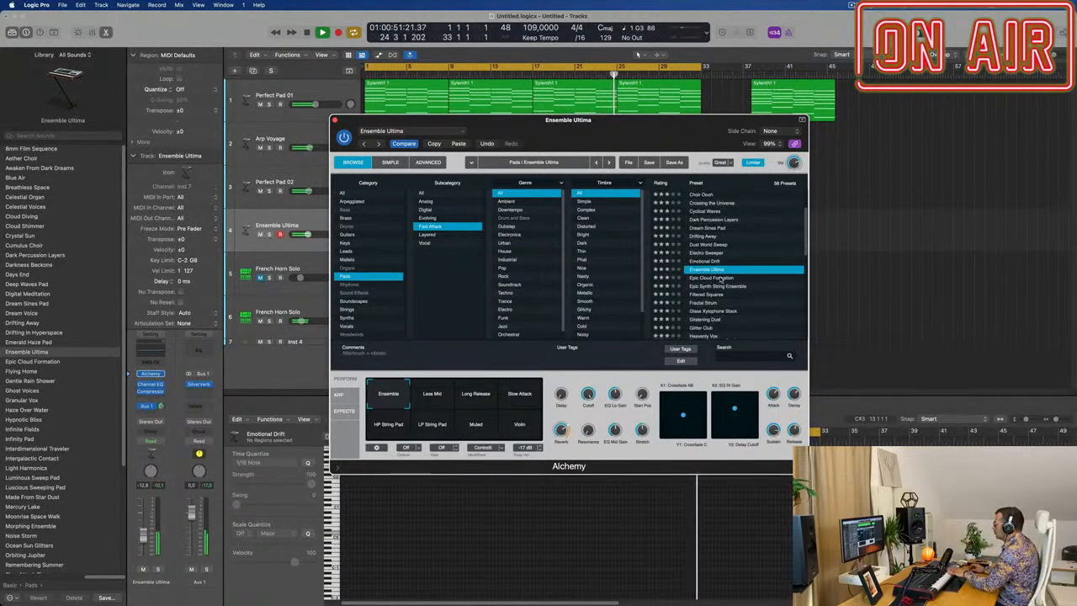
click(718, 278)
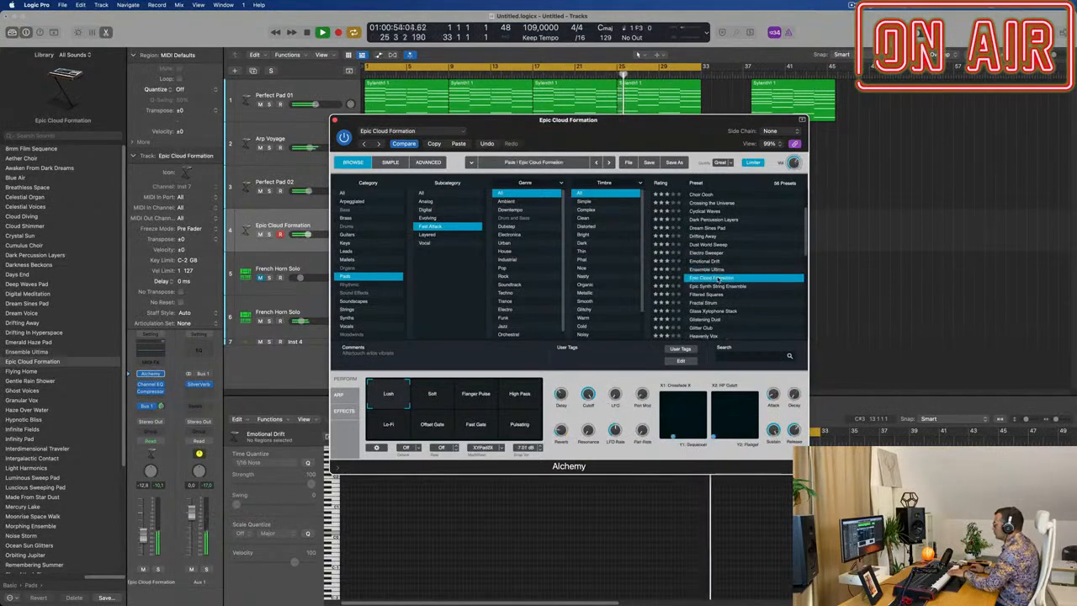
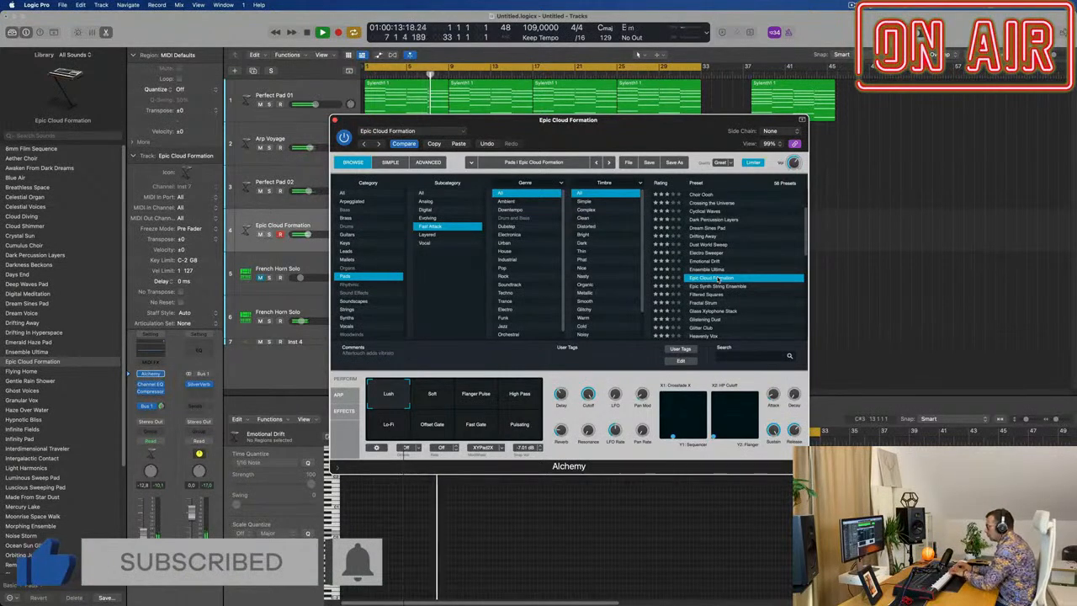
scroll(715, 278, down, 1)
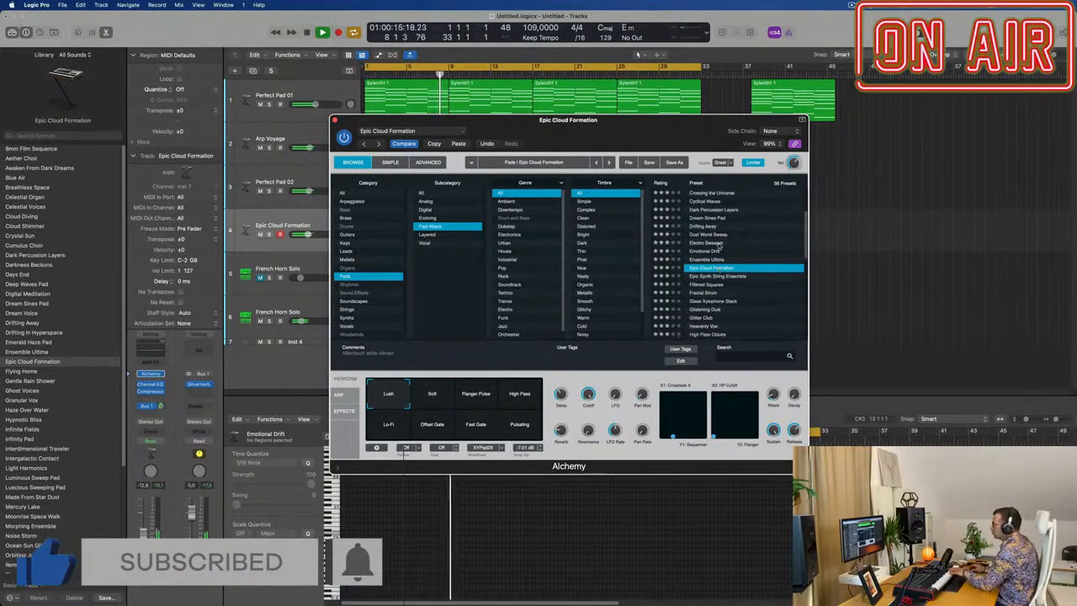
Copy the first Arp Voyage region onto the Epic Cloud Formation track at bar 1, stop playback and deselect the copied notes.
drag(522, 120, 952, 112)
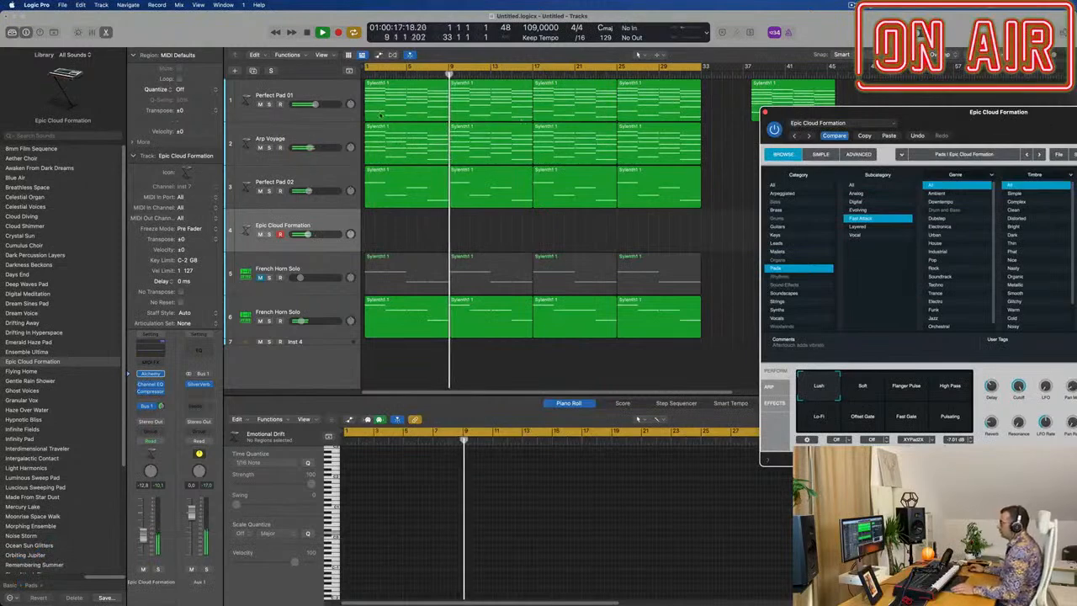
click(425, 87)
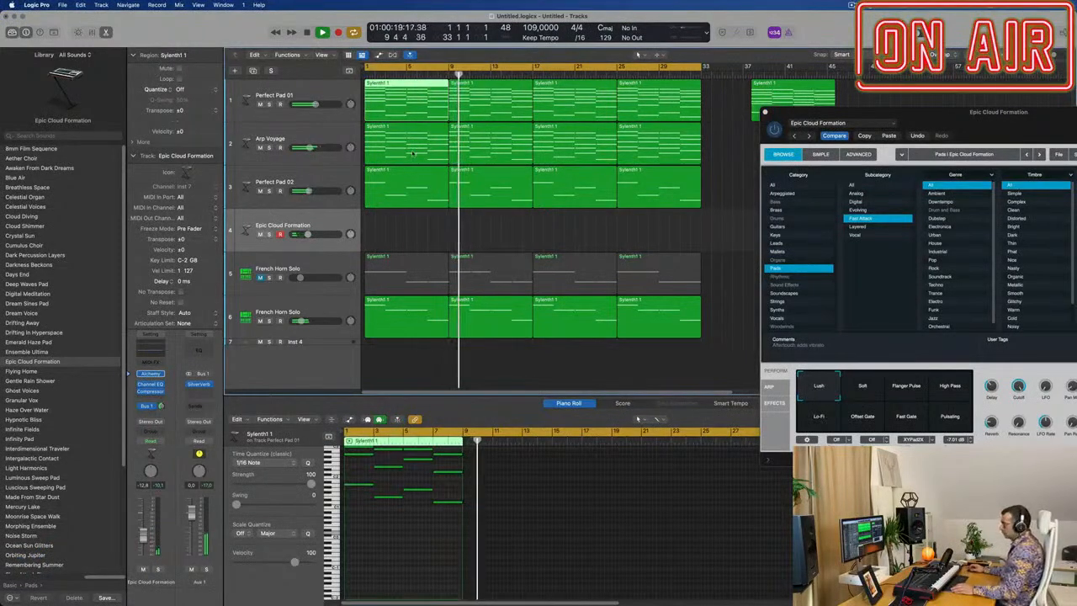
click(427, 130)
drag(427, 130, 414, 223)
key(space)
drag(947, 124, 713, 93)
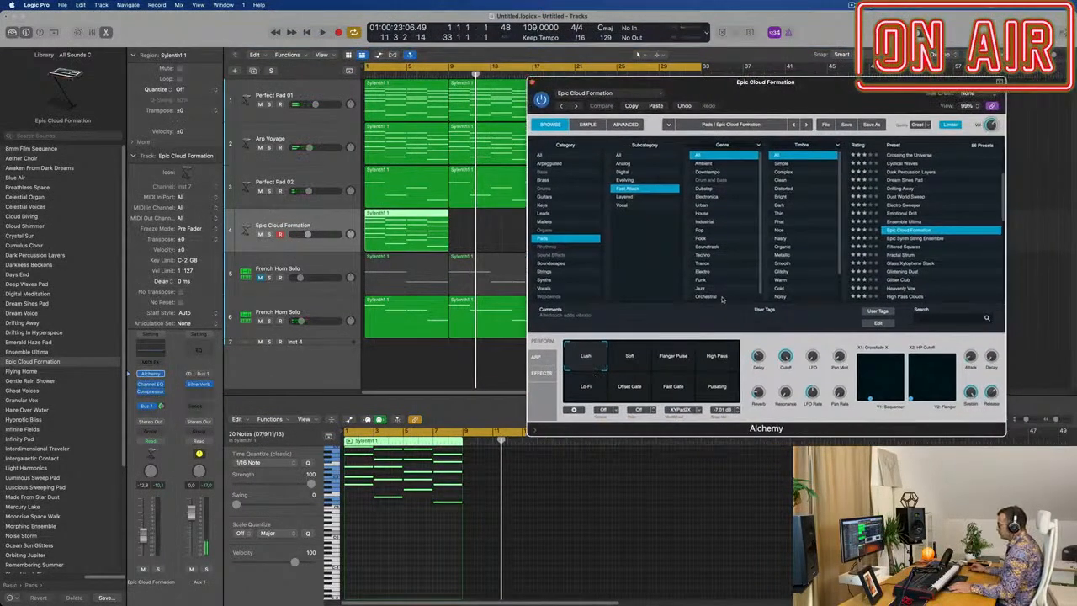
click(389, 547)
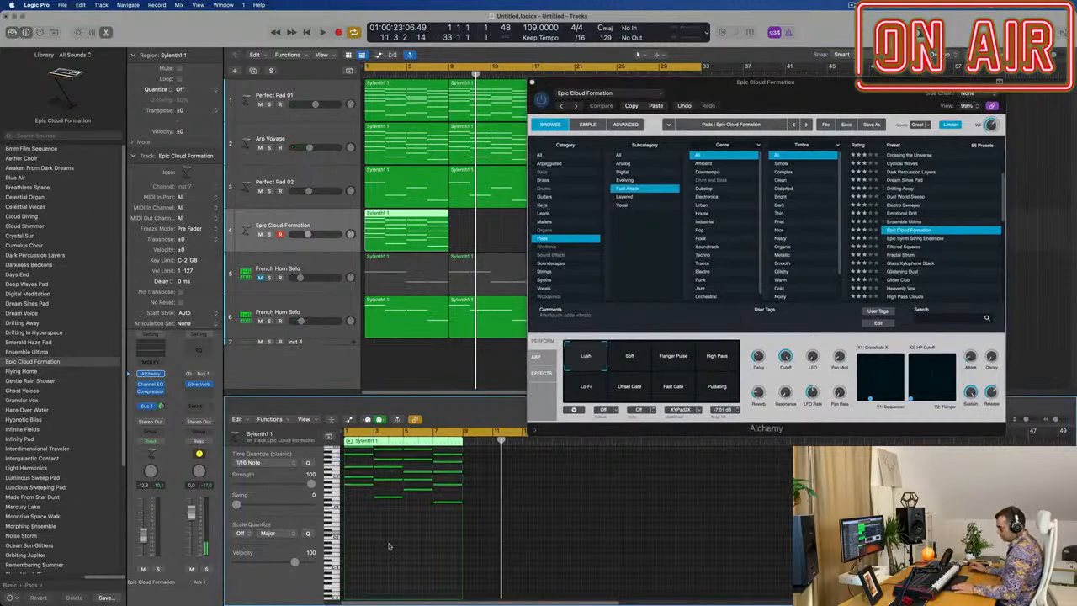
Select all notes in the Epic Cloud Formation region and transpose them up one octave, keeping the Epic Cloud Formation preset.
key(super+a)
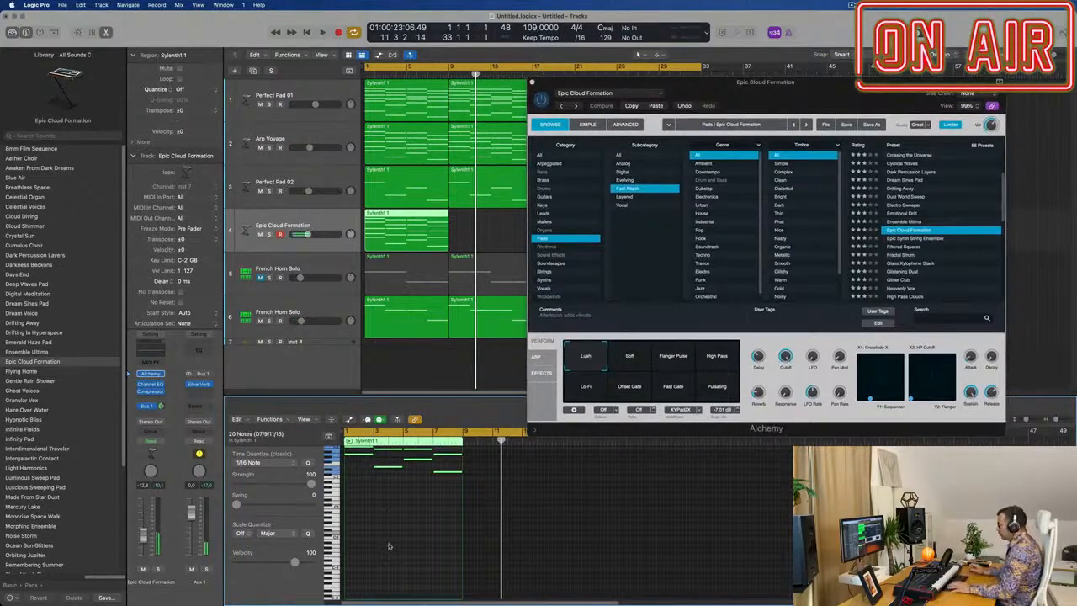
drag(869, 99, 945, 172)
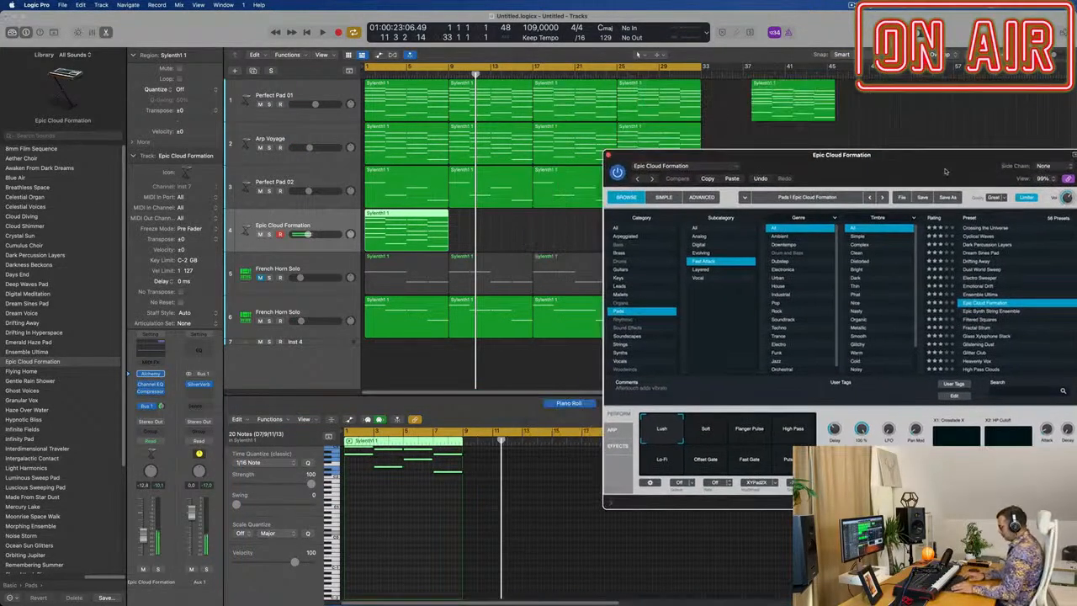
key(Up)
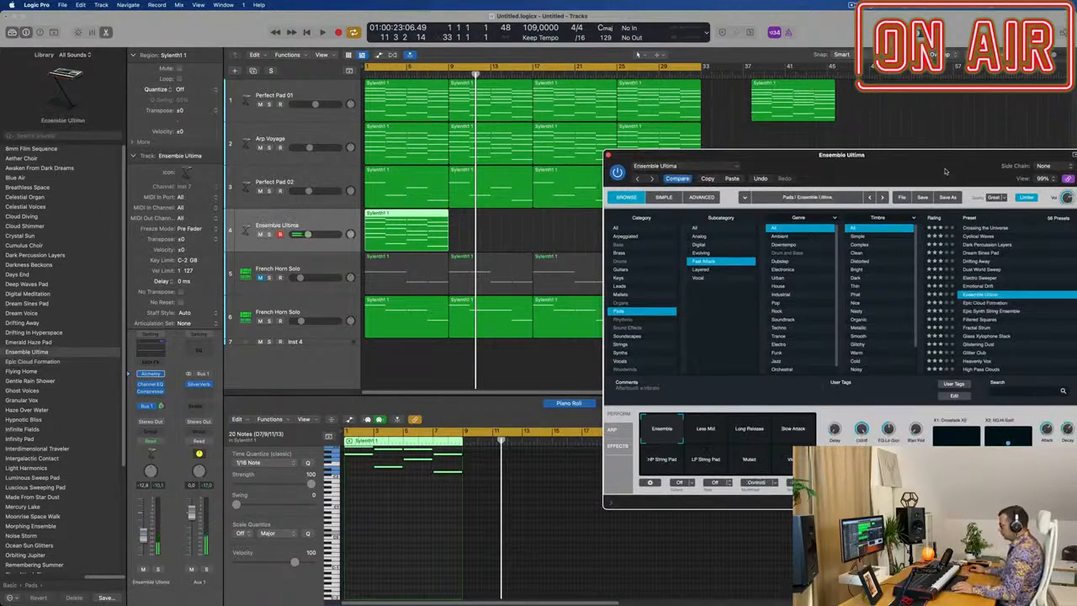
key(Down)
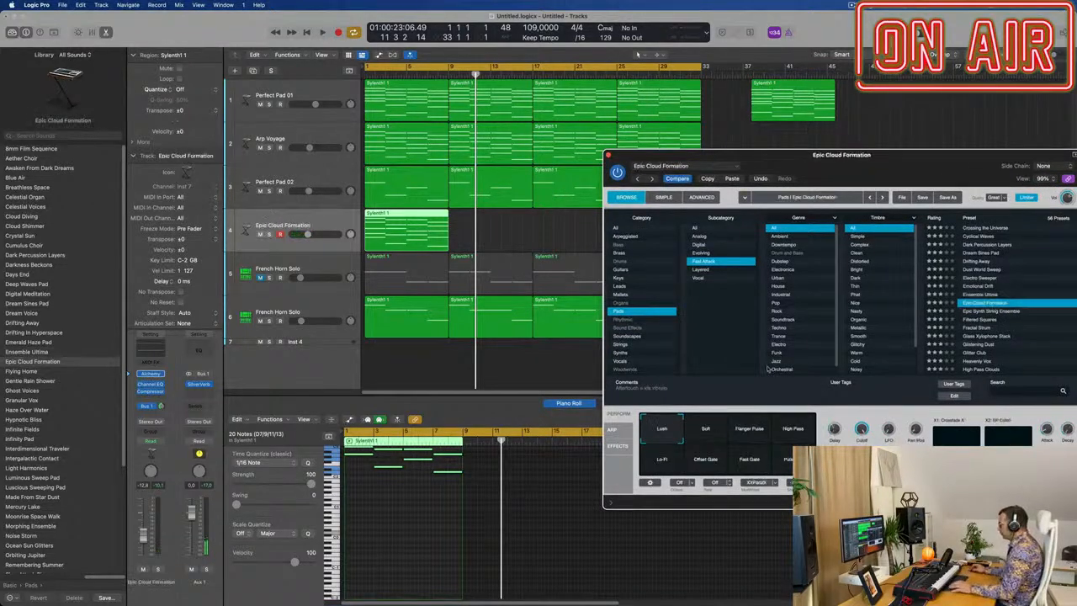
click(378, 502)
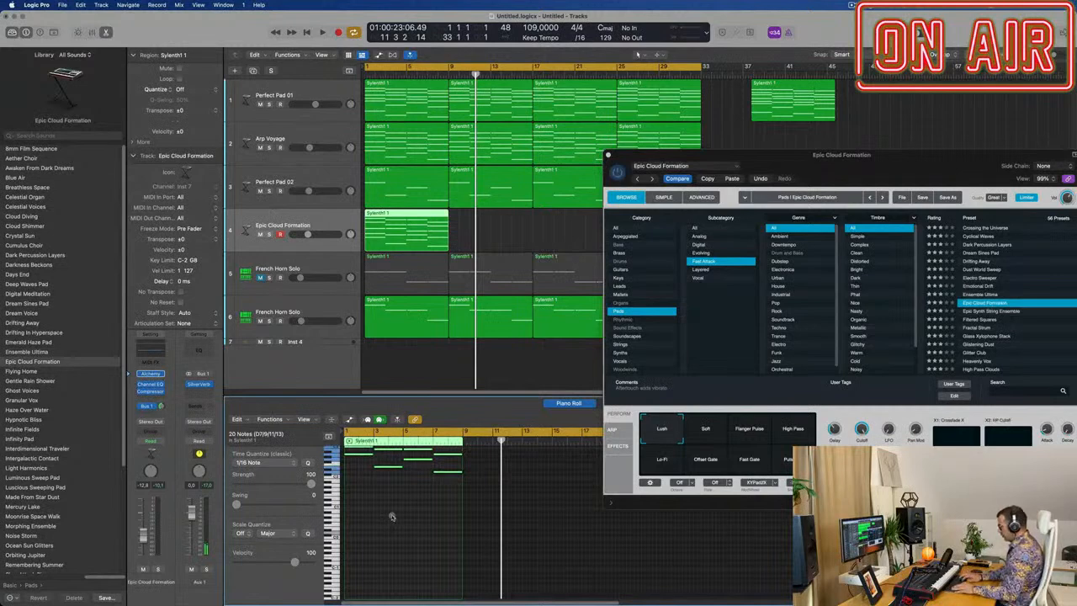
Set the mode of Alchemy's arpeggiator to Up and play the arrangement with it.
key(space)
drag(924, 152, 910, 82)
key(space)
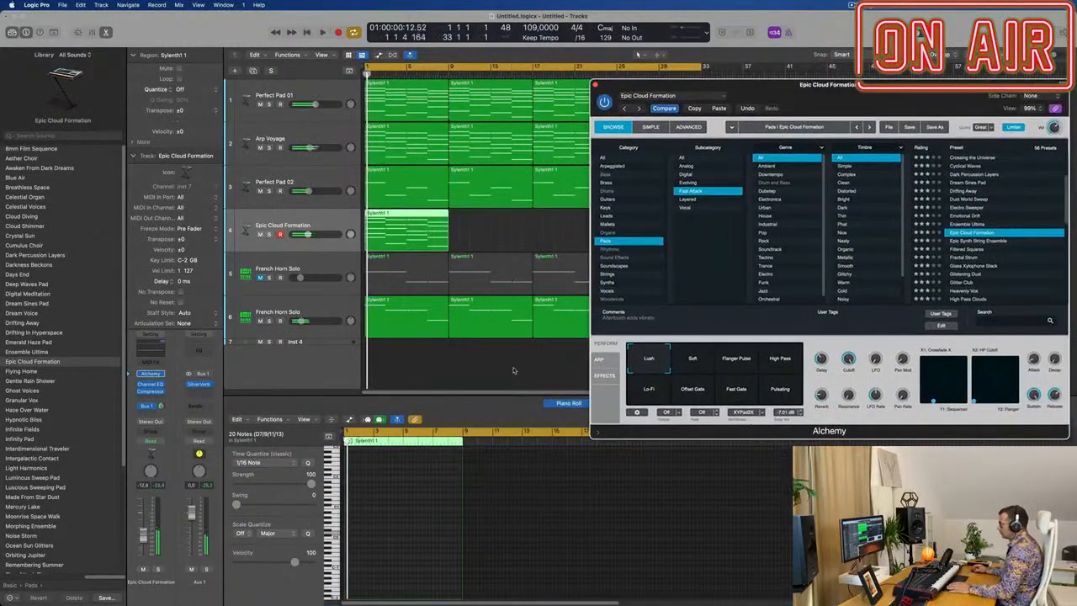
click(597, 360)
drag(699, 359, 488, 347)
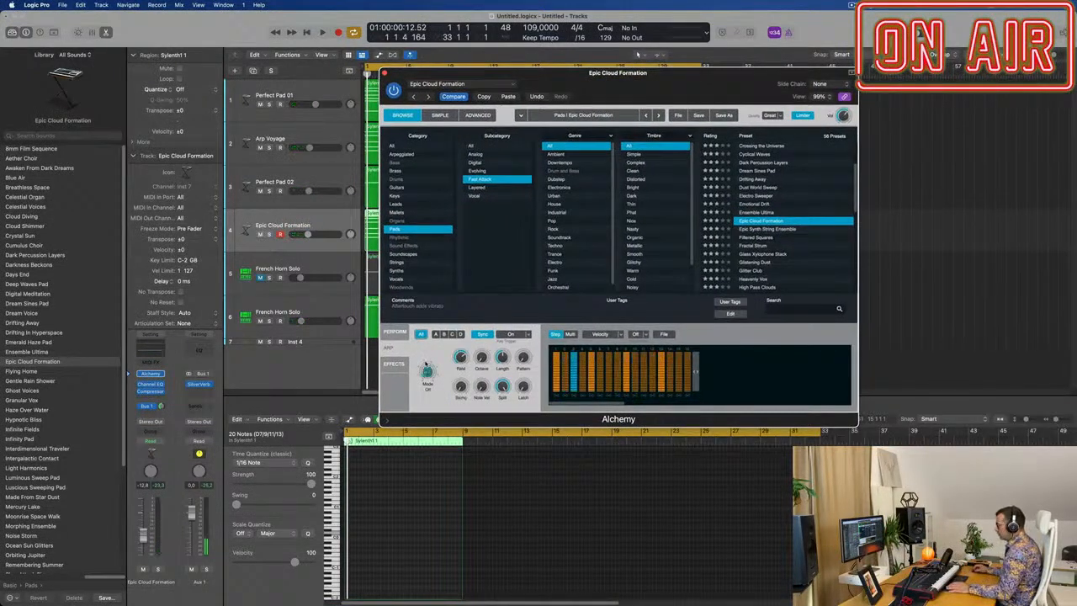
key(space)
drag(622, 82, 791, 137)
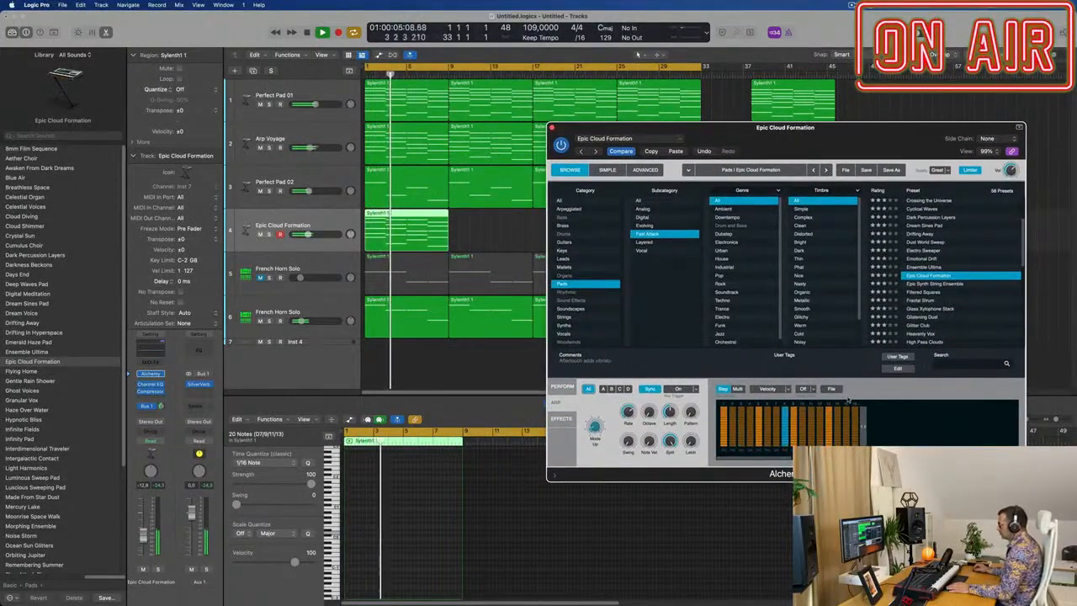
Load the Down Up 16 Notes preset into the arpeggiator's step pattern.
click(831, 389)
mouse_move(838, 402)
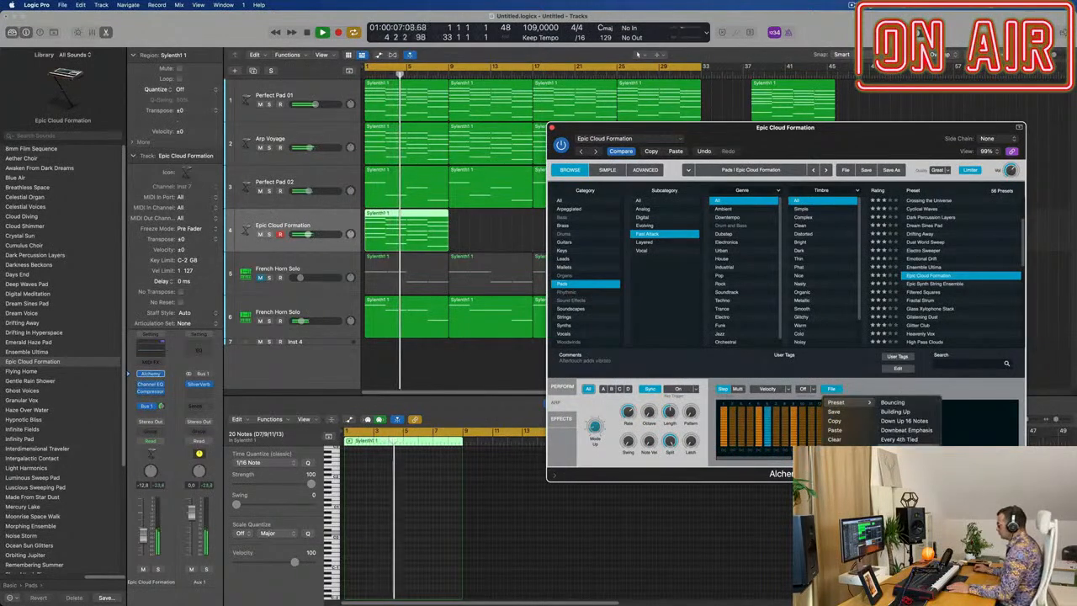
click(917, 421)
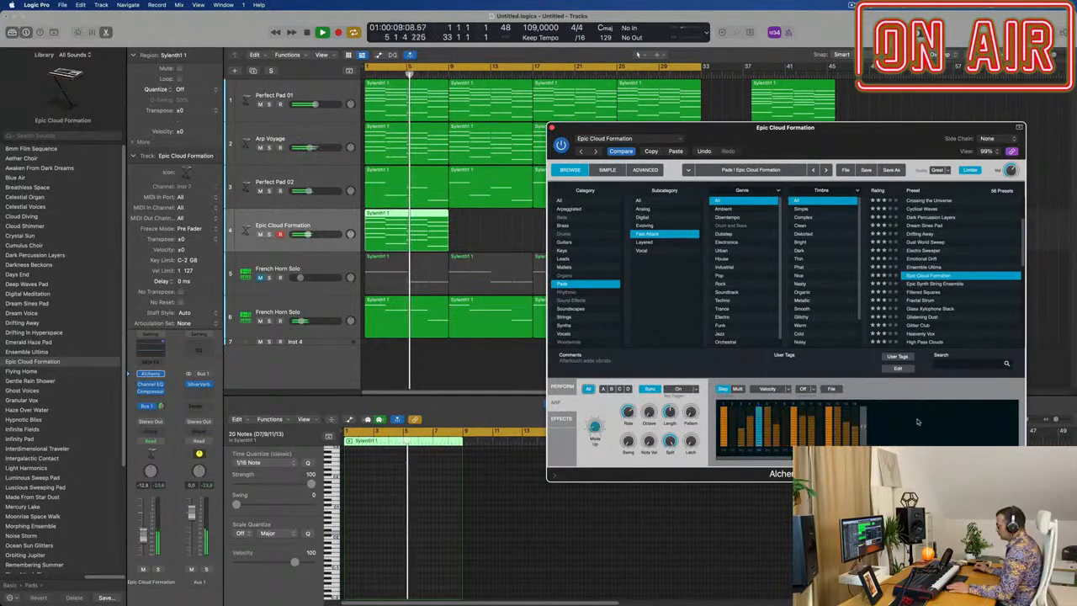
Load the Bouncing preset into the arpeggiator's step pattern.
drag(939, 128, 938, 85)
click(831, 345)
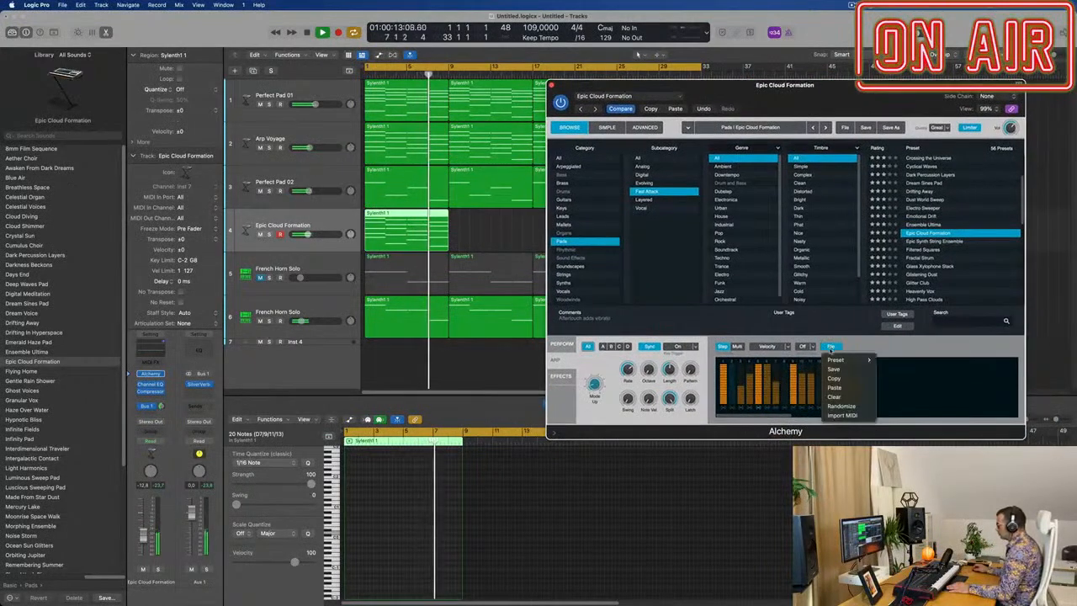
mouse_move(841, 359)
click(896, 359)
Repeat the Epic Cloud Formation region up to bar 33 and raise the track's volume slightly.
drag(891, 111, 929, 136)
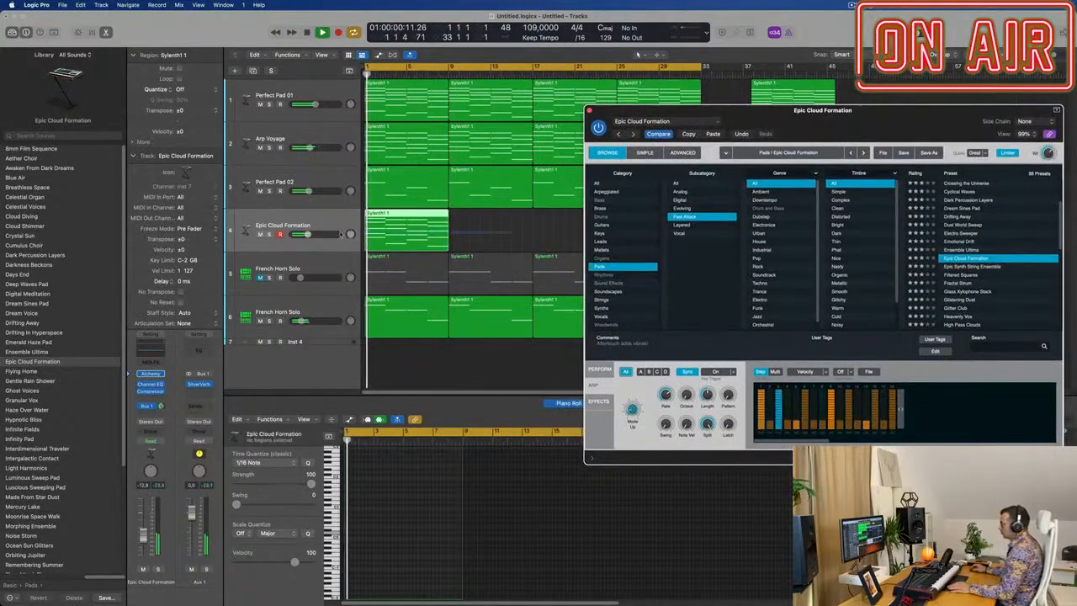
drag(789, 123, 784, 306)
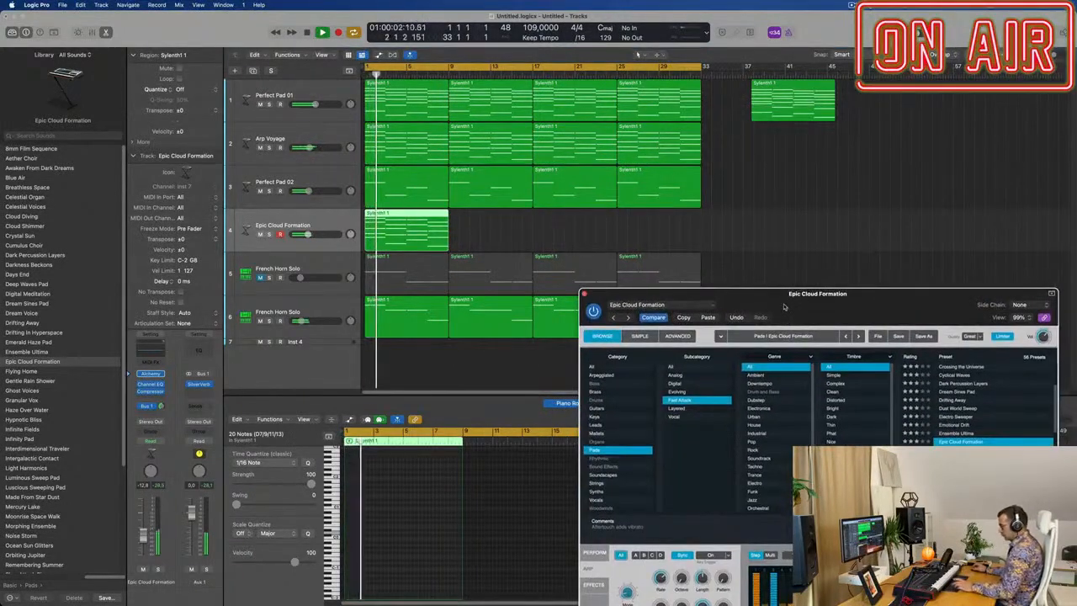
drag(784, 306, 699, 117)
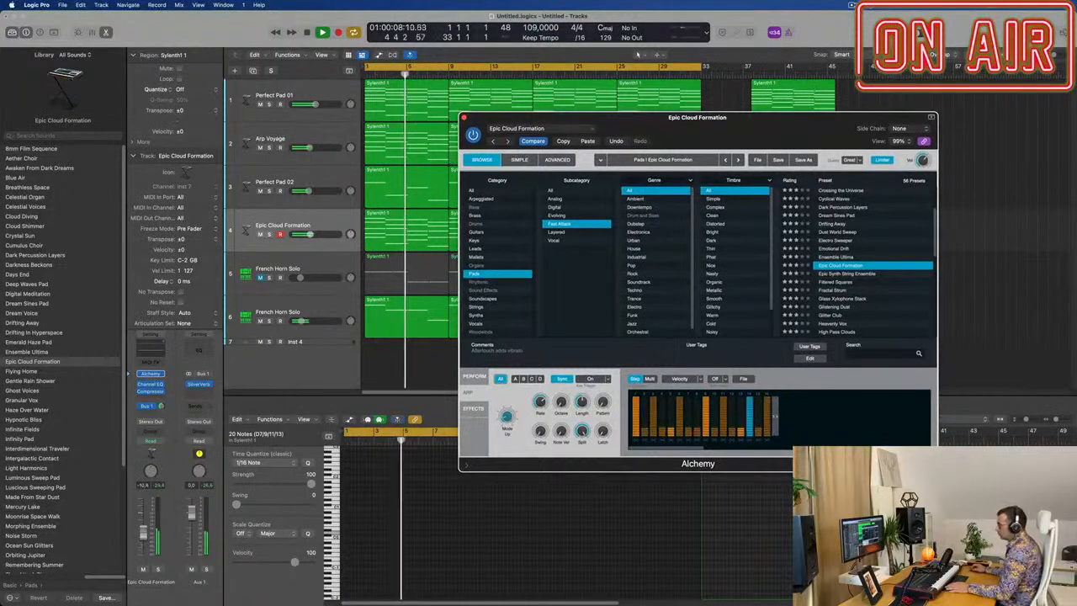
drag(142, 533, 142, 528)
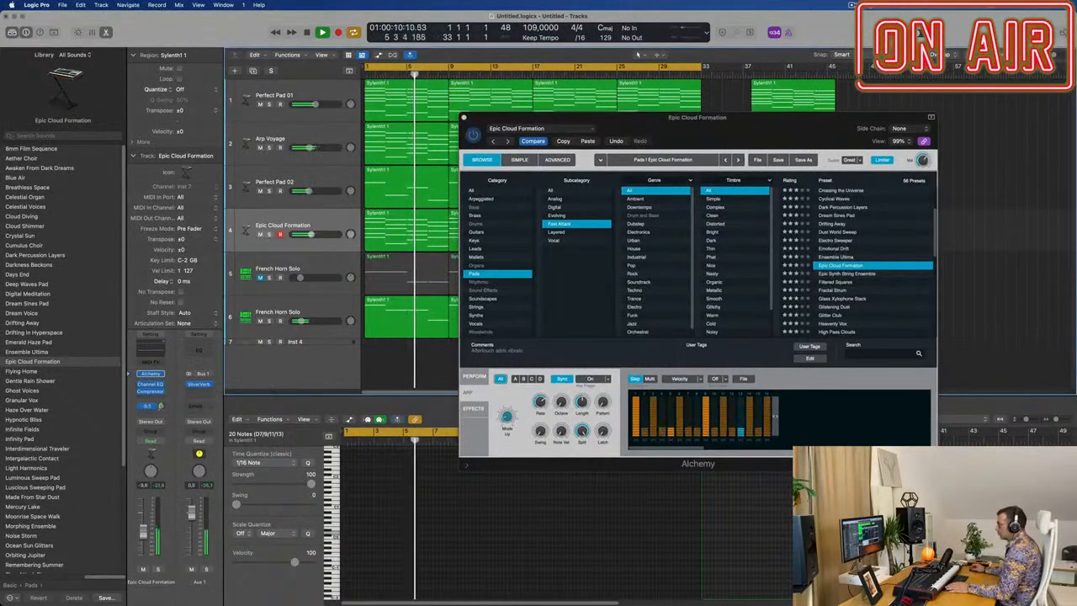
Audition Alchemy's Soft, Flanger Pulse, High Pass and Lo-Fi performance snapshots during playback.
click(475, 376)
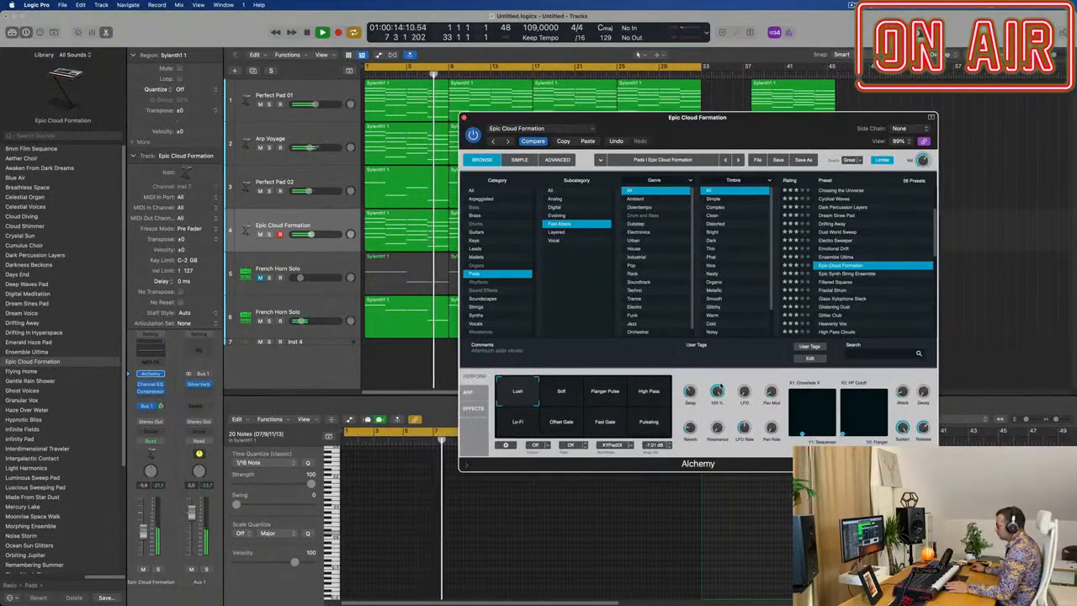
click(577, 394)
click(598, 385)
click(646, 383)
click(517, 424)
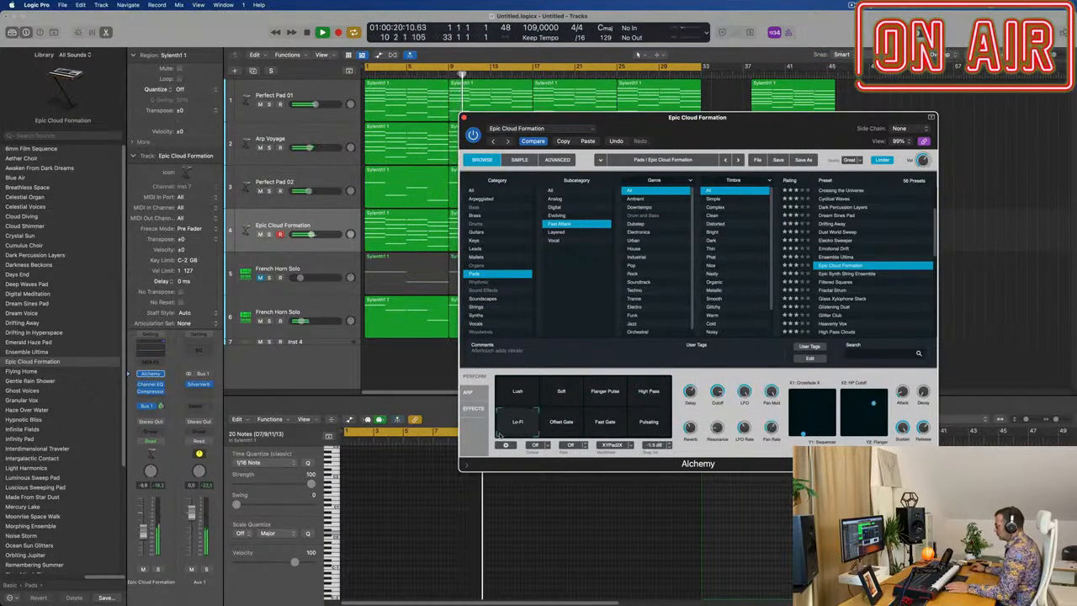
Compare the Offset Gate, Fast Gate and Lush performance snapshots and settle on Offset Gate.
click(557, 429)
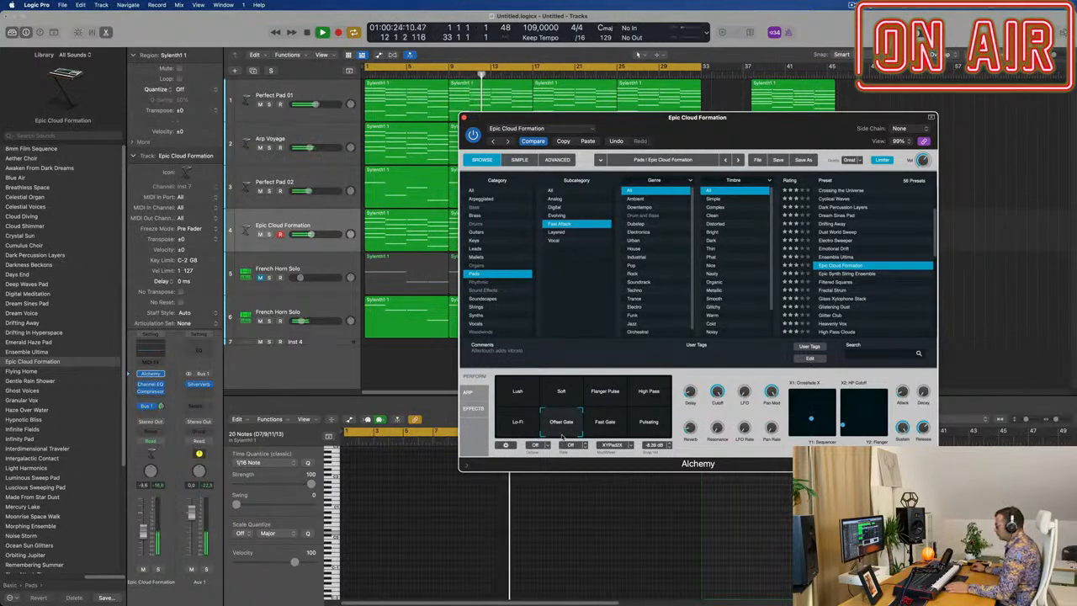
click(575, 444)
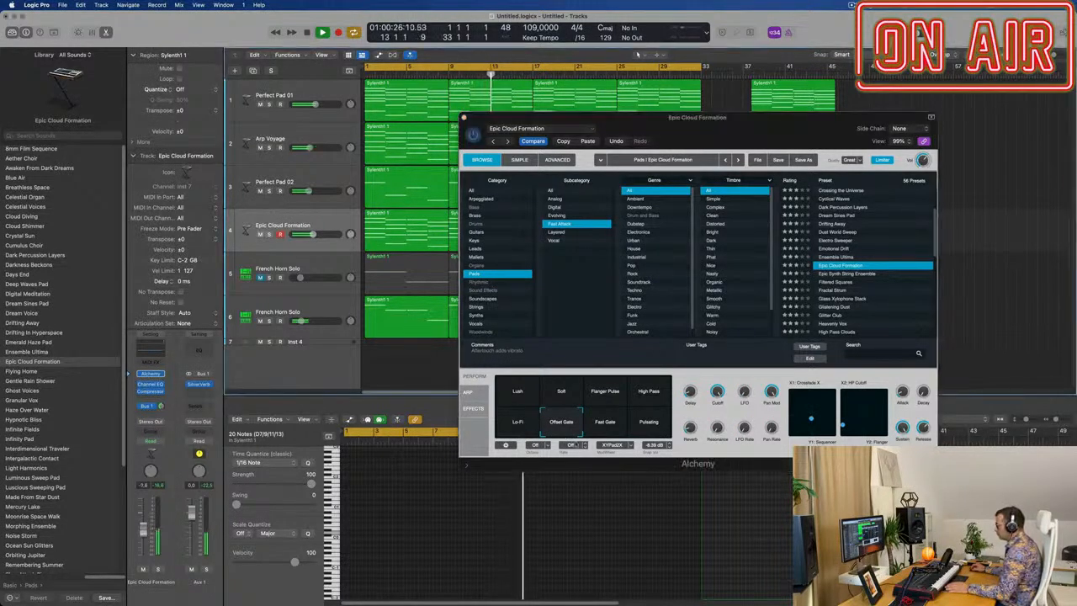
click(613, 427)
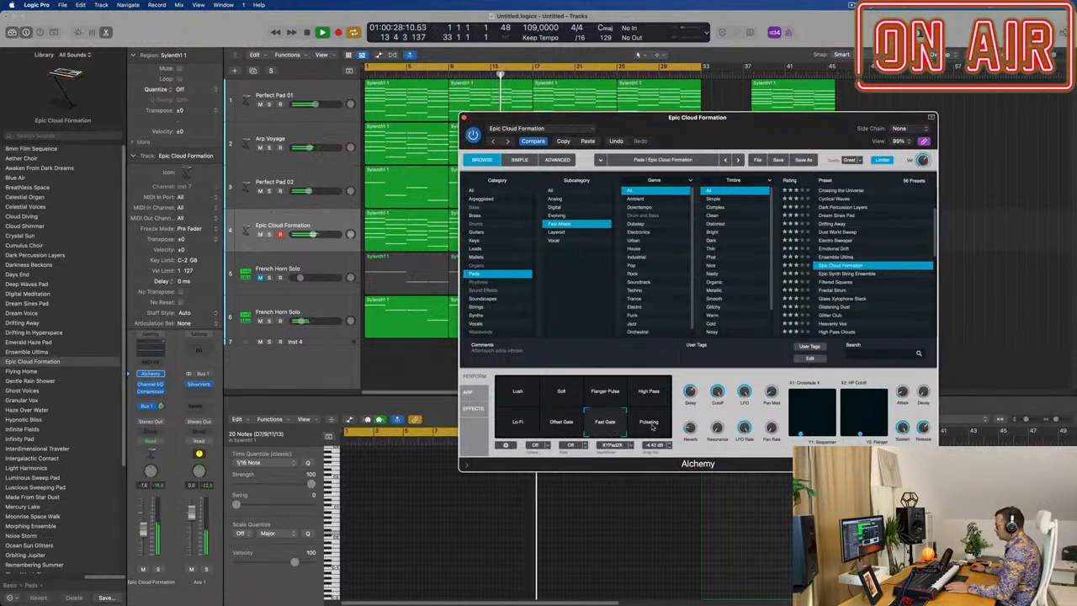
click(562, 428)
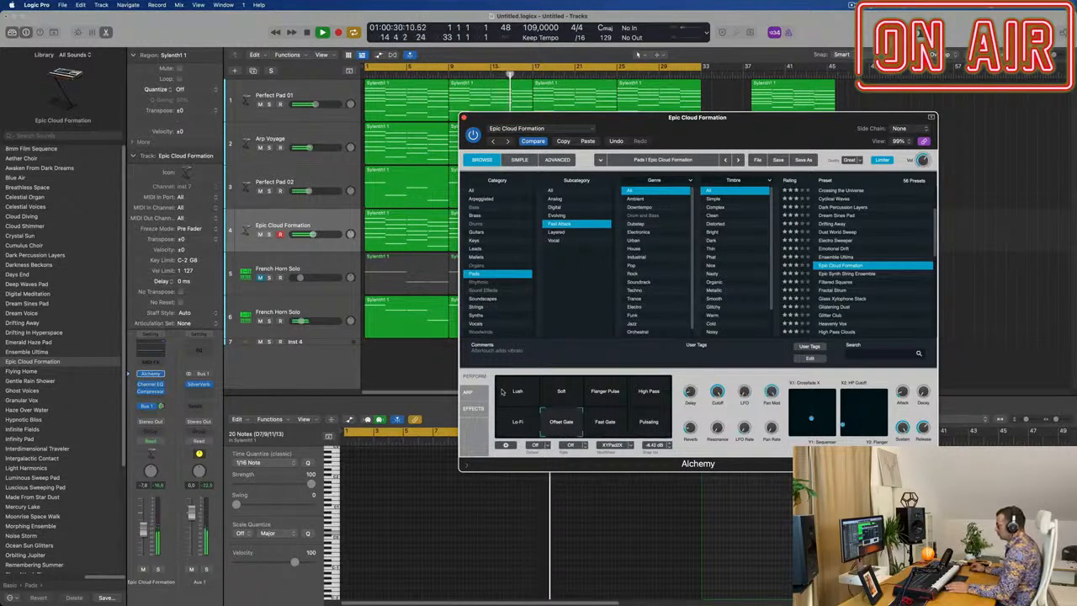
click(505, 395)
click(562, 424)
Lower the Epic Cloud Formation track's volume slightly and try out Alchemy's Cutoff control.
drag(754, 120, 887, 169)
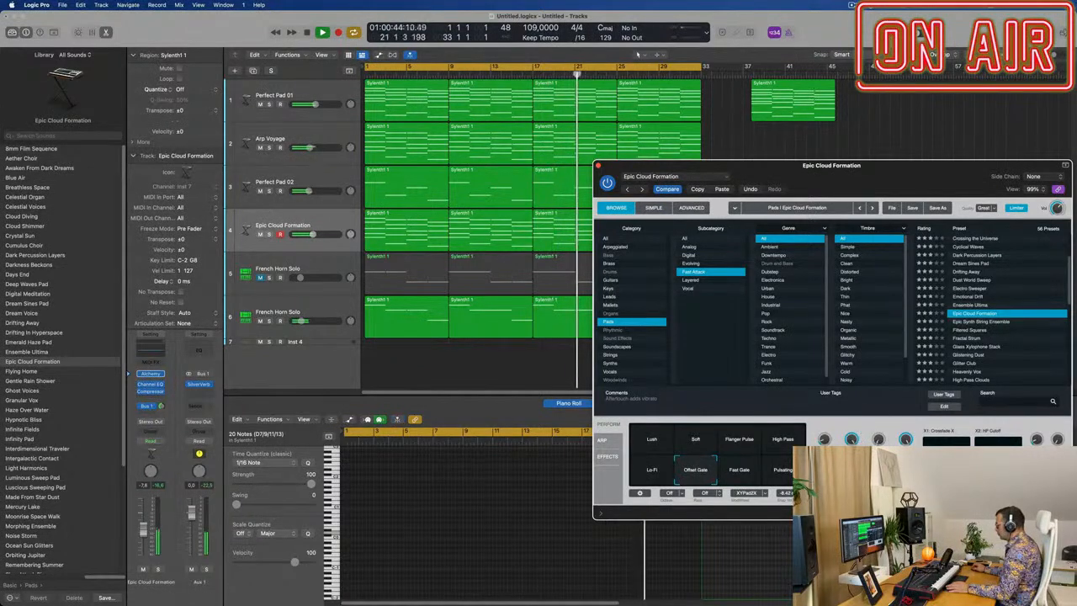
drag(889, 176, 734, 84)
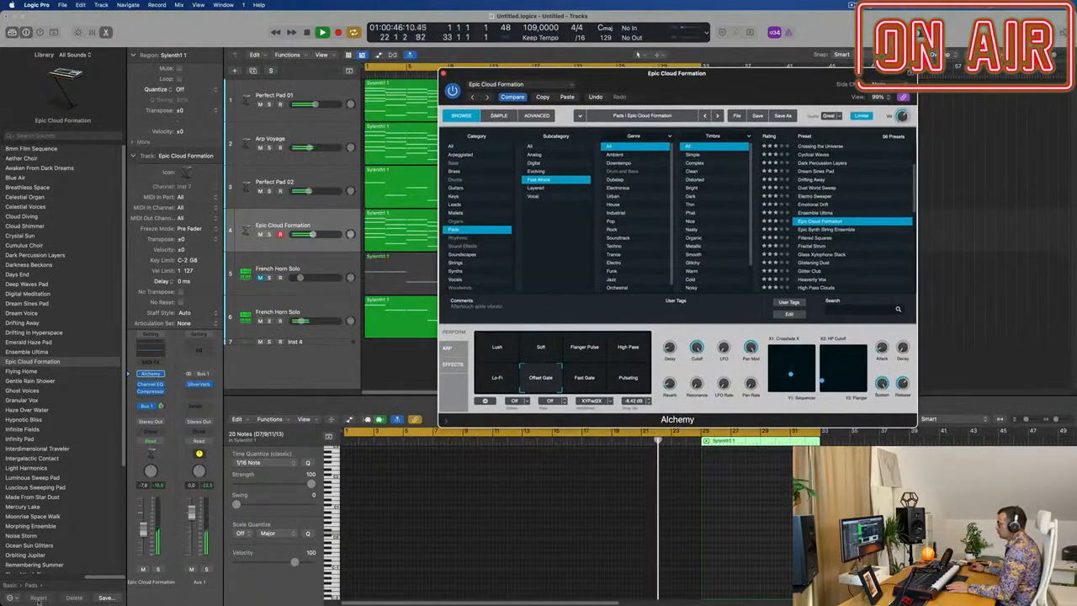
drag(313, 234, 309, 234)
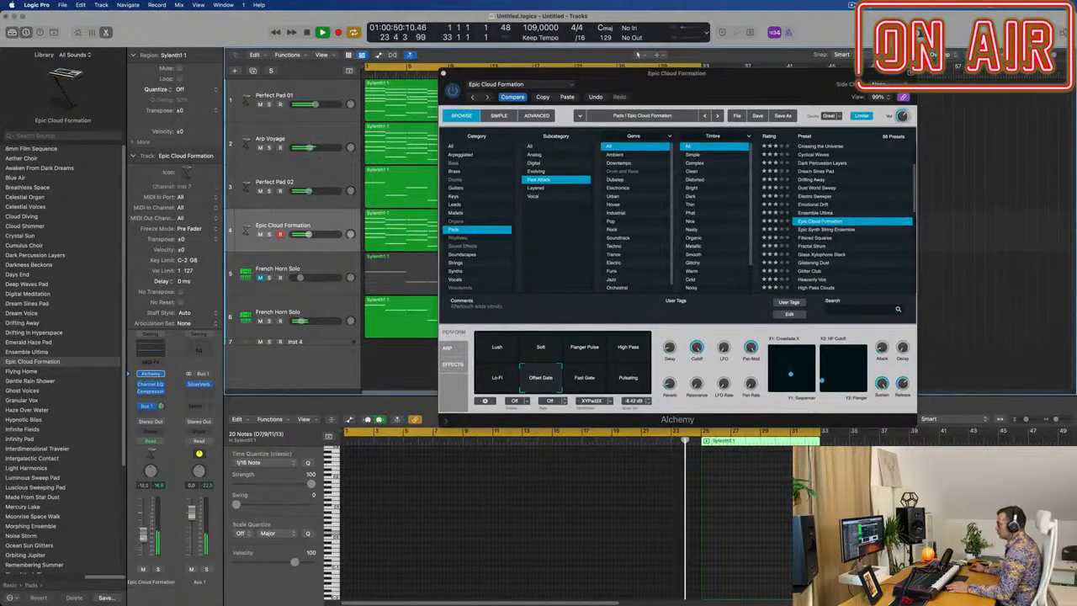
drag(700, 349, 698, 387)
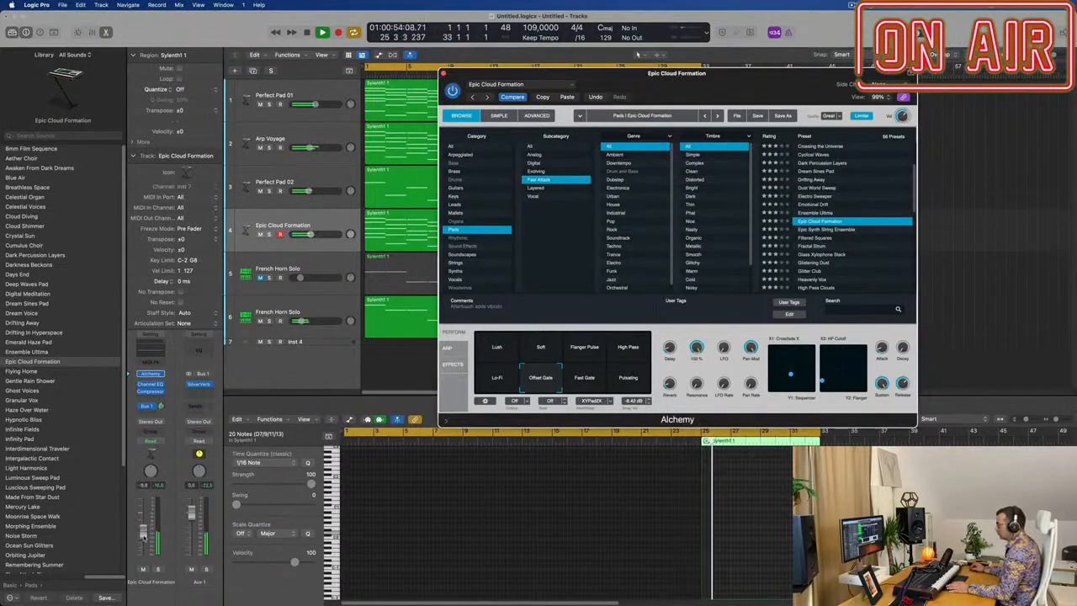
Close the Alchemy plug-in window, then unmute and select the French Horn Solo on track 5.
click(637, 54)
drag(777, 72, 665, 135)
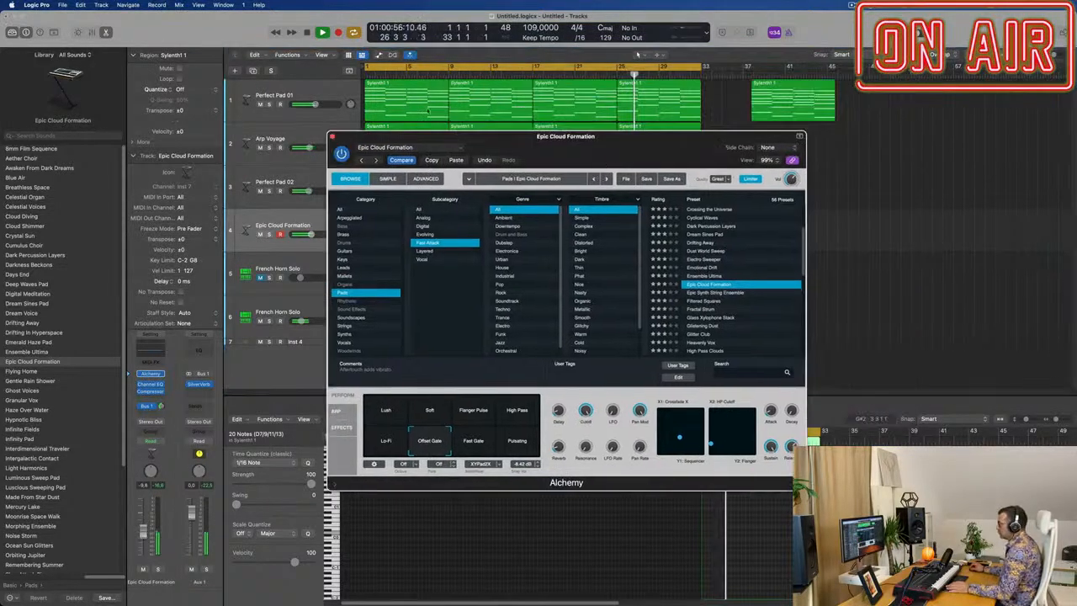
click(333, 138)
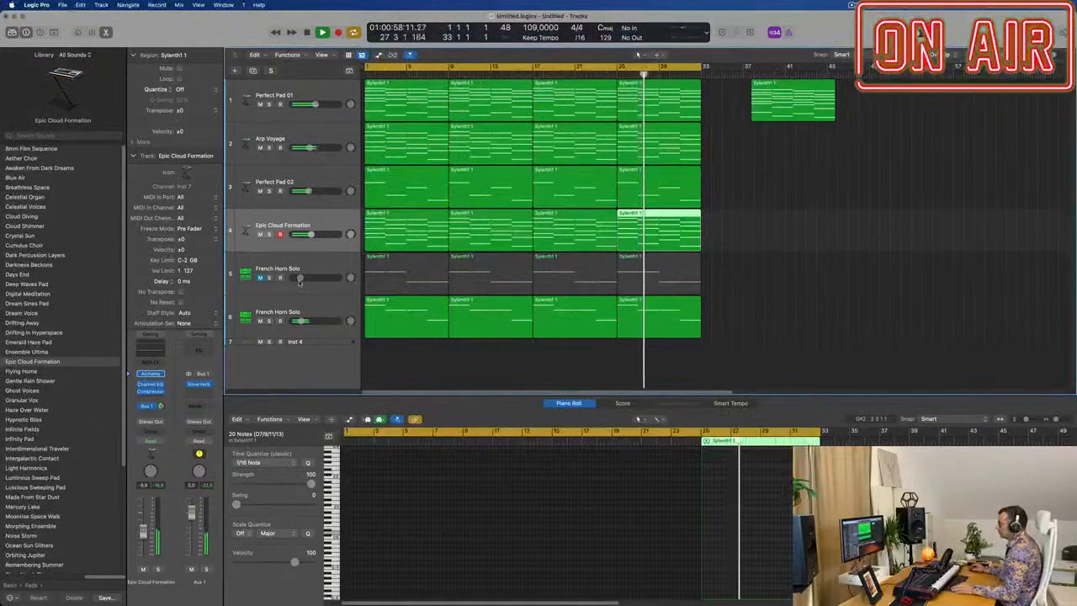
key(super+Left)
key(super+Left)
click(260, 279)
click(308, 267)
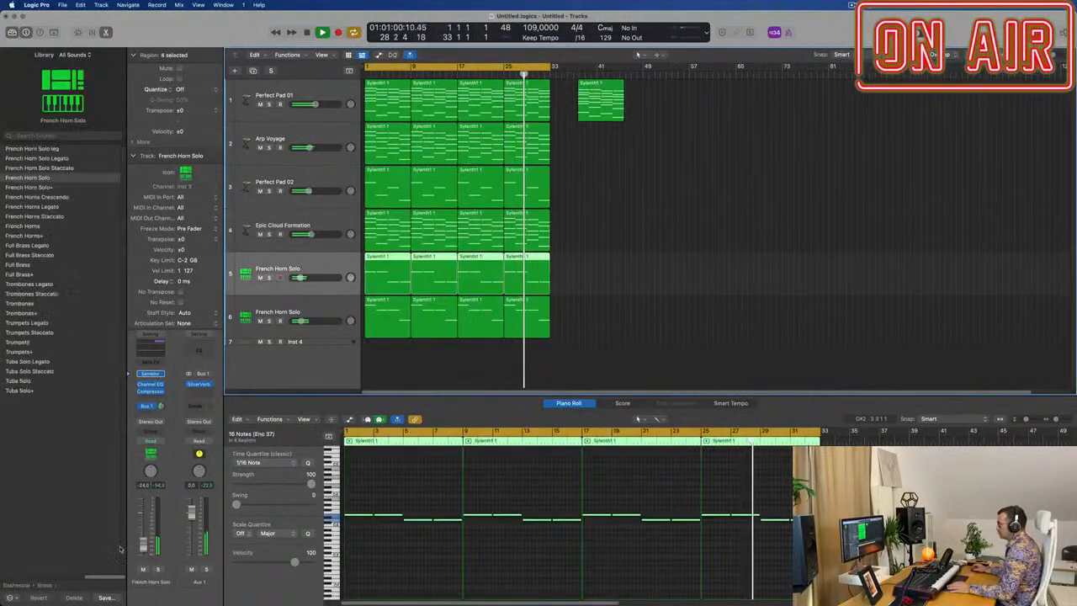
Move the spare Sylenth1 region on the Perfect Pad 01 track much later in the timeline, far beyond the arrangement.
click(627, 260)
scroll(627, 260, up, 10)
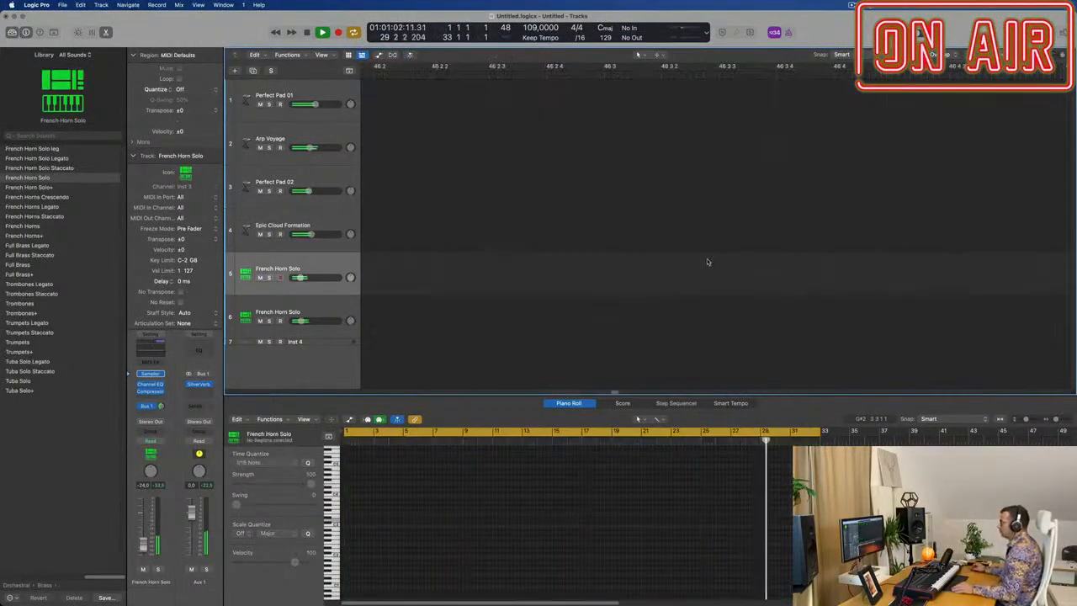
scroll(596, 258, down, 10)
scroll(623, 253, left, 10)
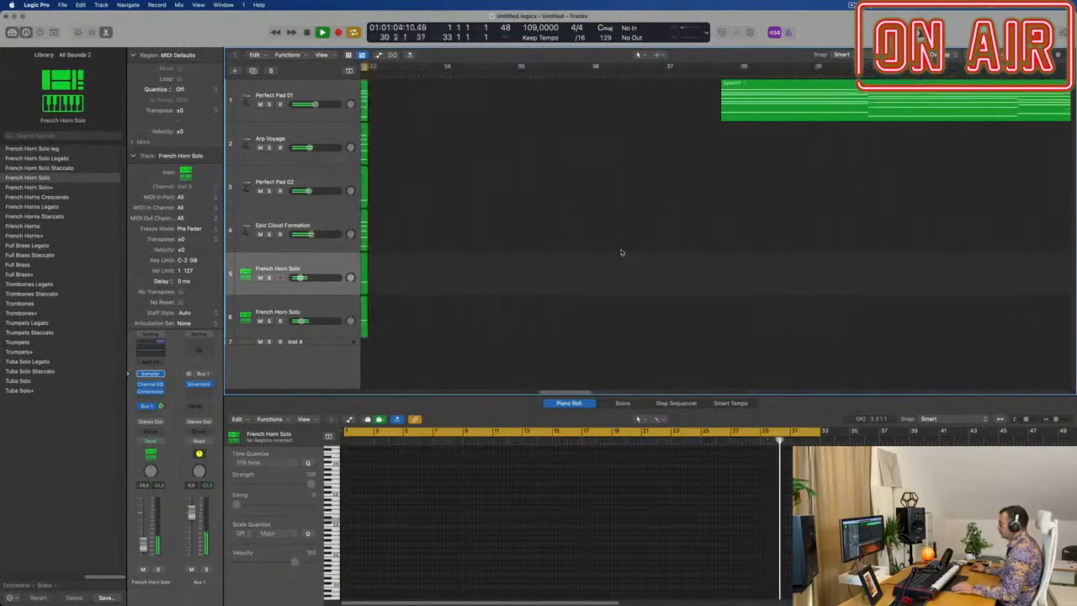
click(611, 251)
scroll(611, 252, down, 10)
click(613, 250)
click(586, 90)
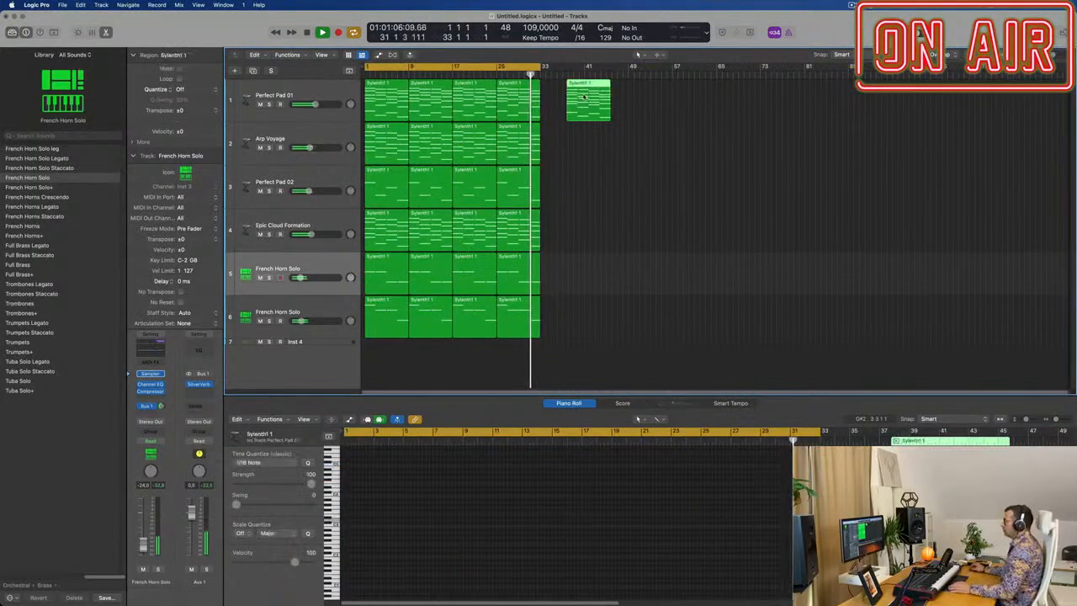
drag(586, 89, 984, 91)
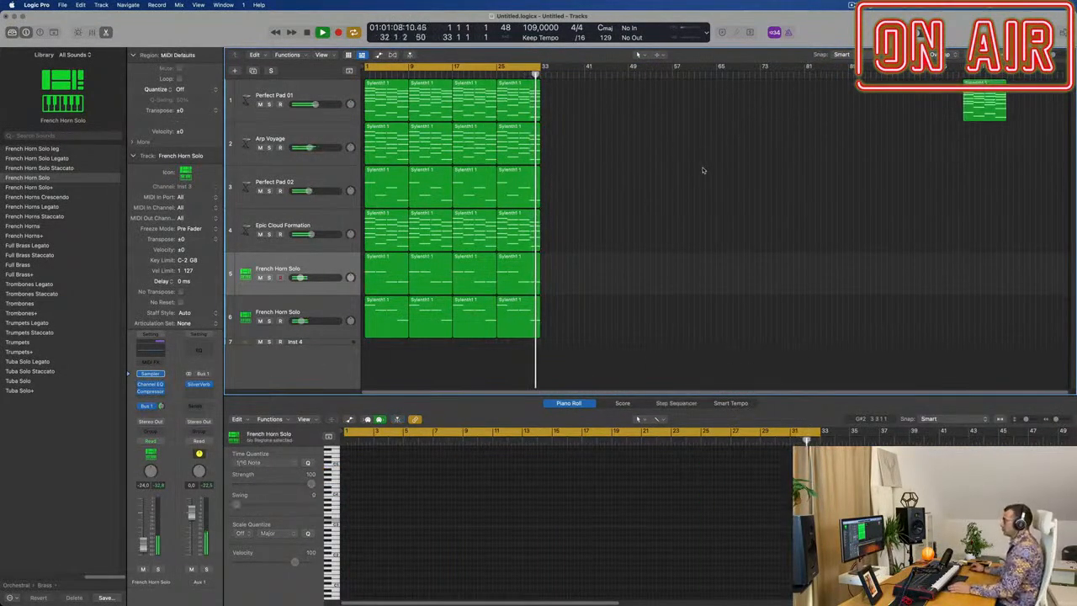
Select the Epic Cloud Formation track and briefly mute and unmute it to compare the mix with and without it.
click(329, 228)
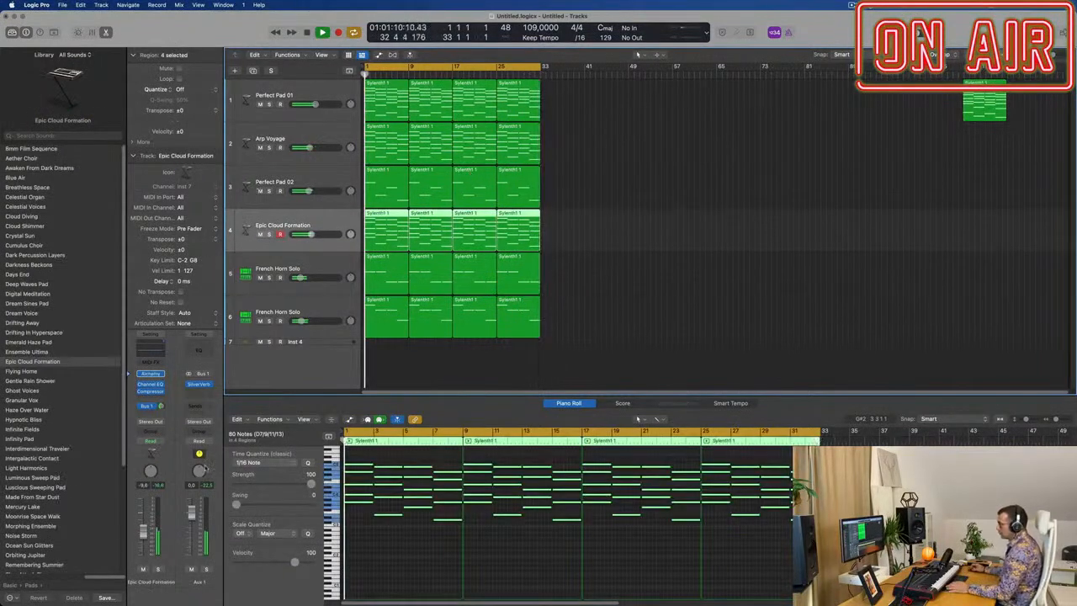
click(143, 569)
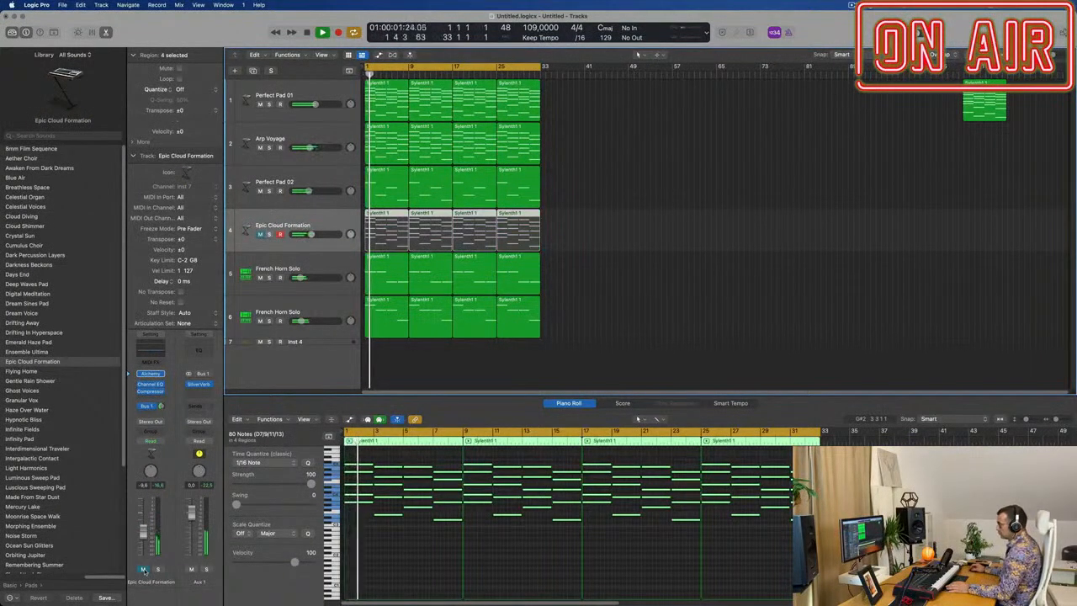
click(143, 570)
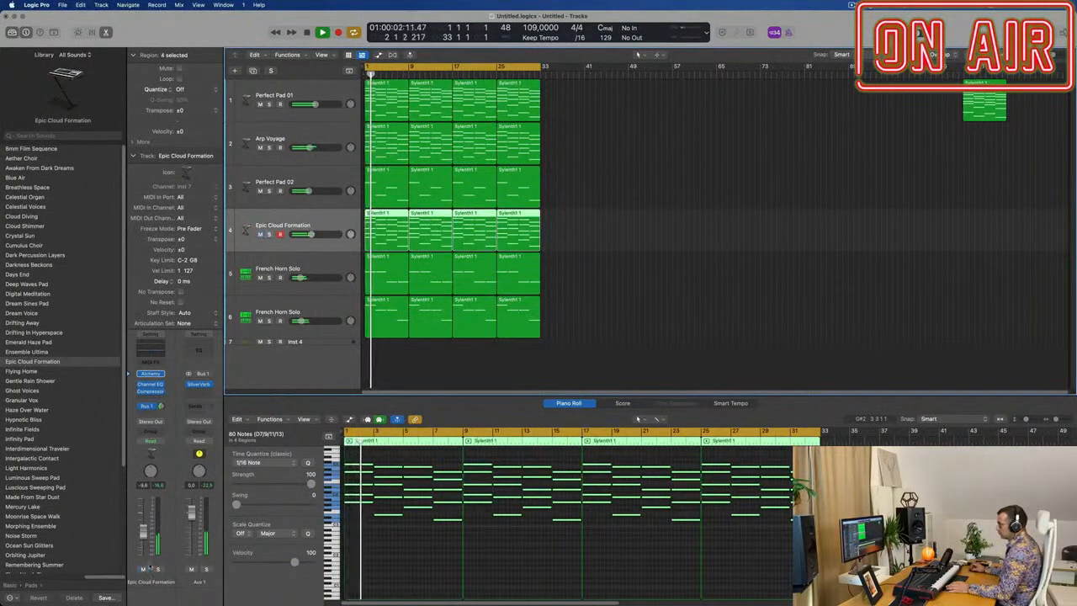
Add a high-cut filter at about 1160 Hz with a 24 dB/Oct slope to the Arp Voyage track's Channel EQ.
click(308, 136)
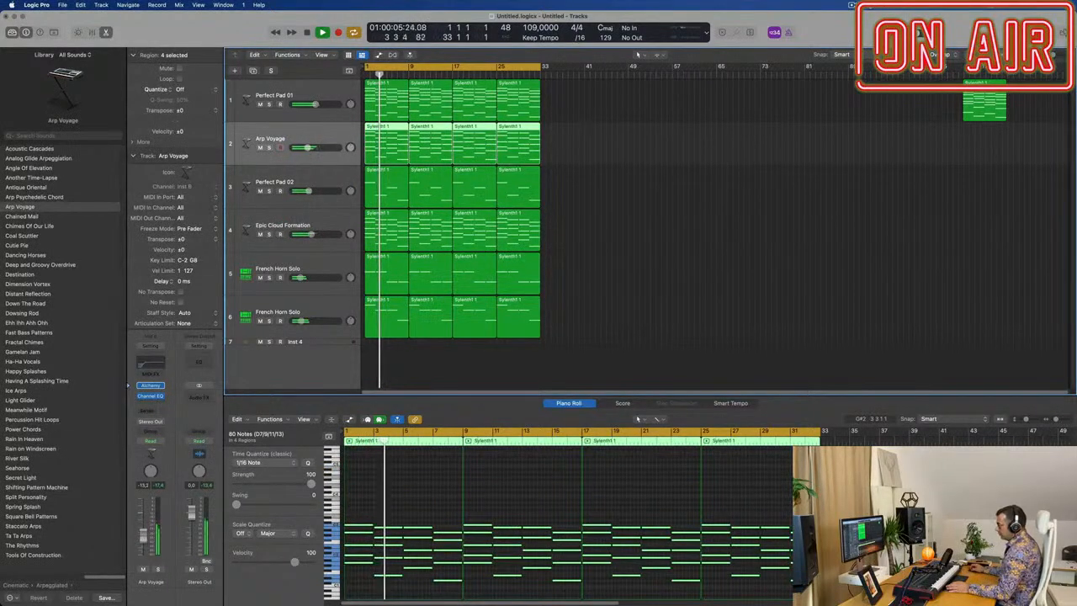
click(151, 363)
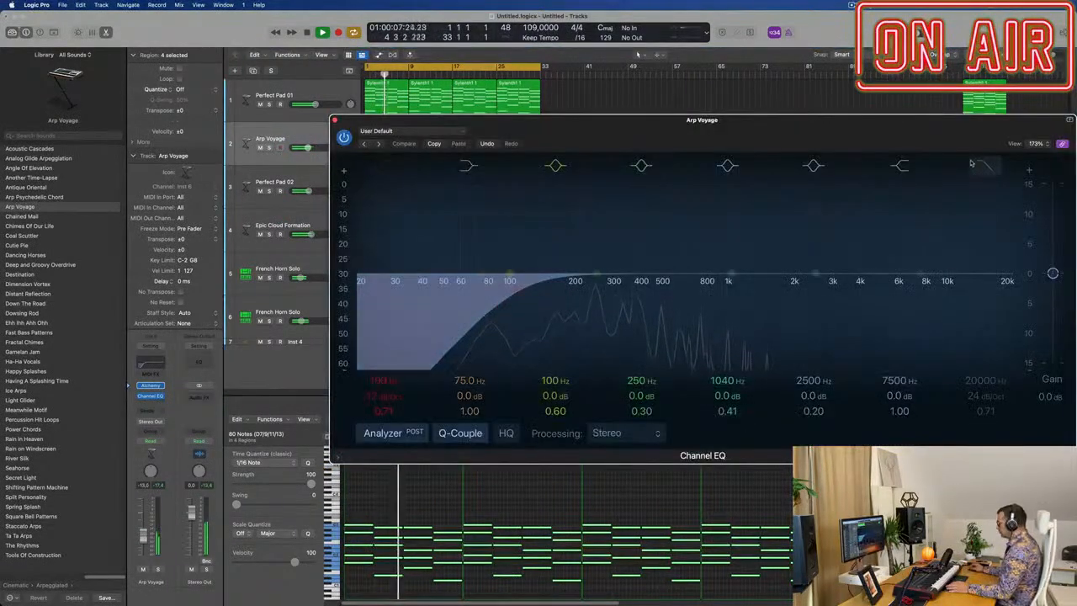
drag(980, 211, 692, 241)
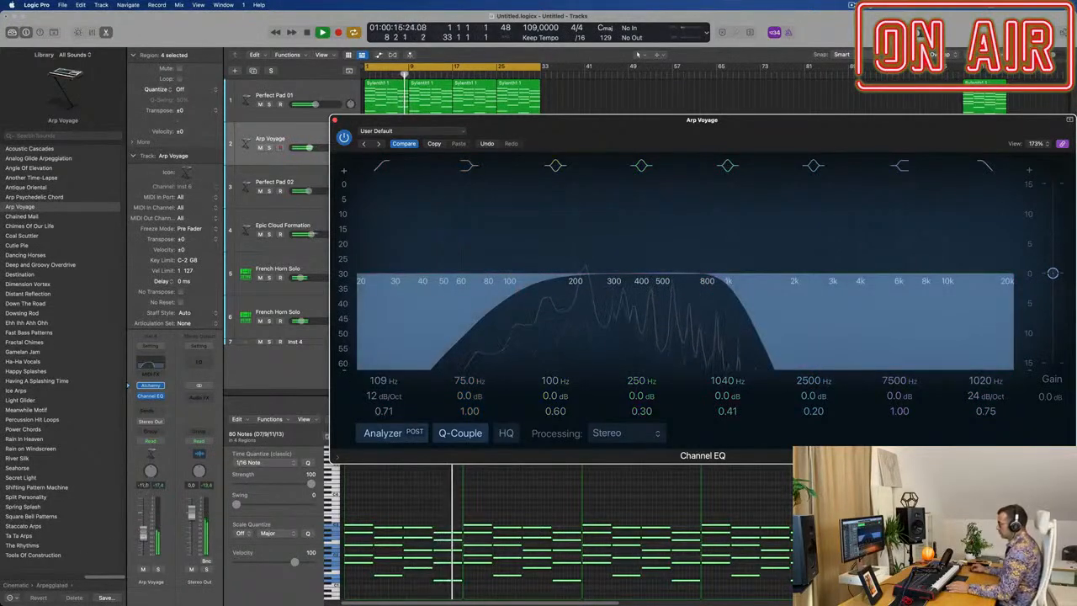
drag(730, 286, 733, 278)
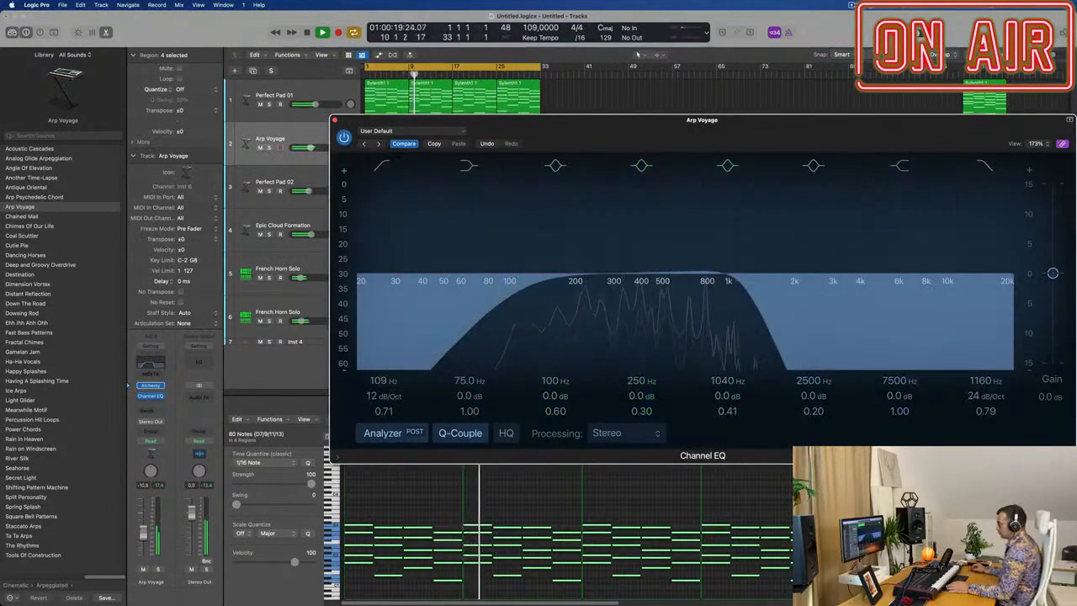
Raise the Arp Voyage track's volume to about -7.4 dB, close its Channel EQ window and deselect the regions.
drag(144, 532, 144, 530)
click(335, 119)
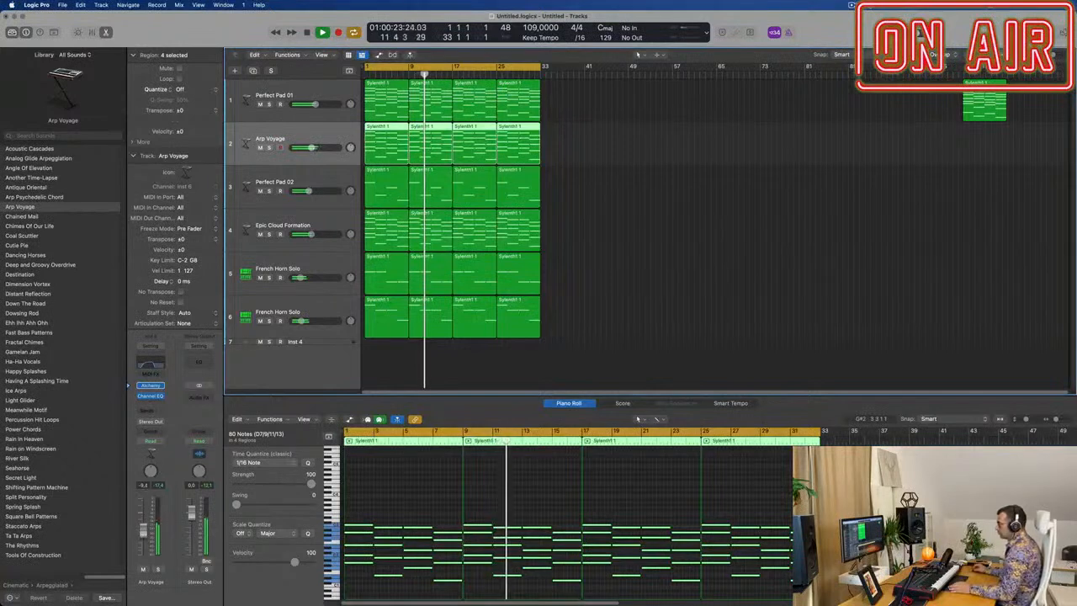
click(614, 310)
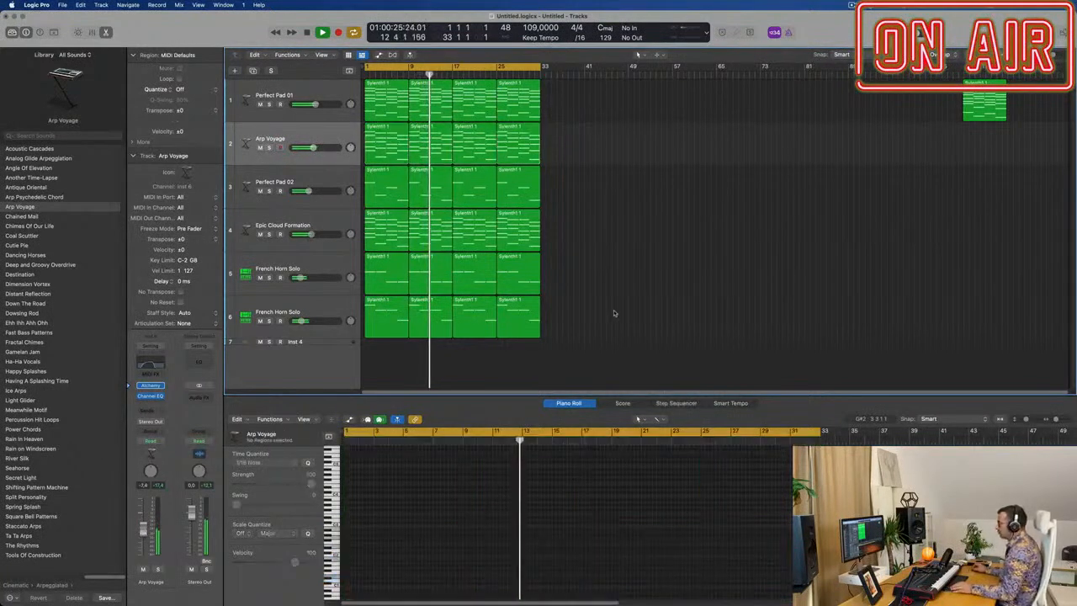
scroll(635, 317, up, 1)
scroll(639, 317, up, 3)
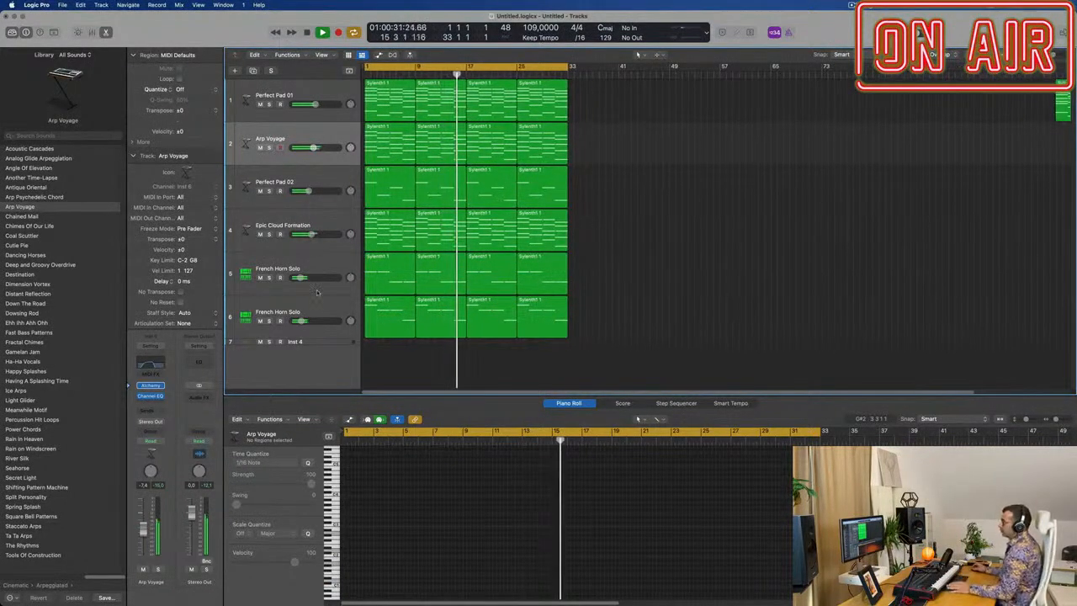
Duplicate the French Horn Solo track 6 with its settings to get an empty seventh track.
click(329, 310)
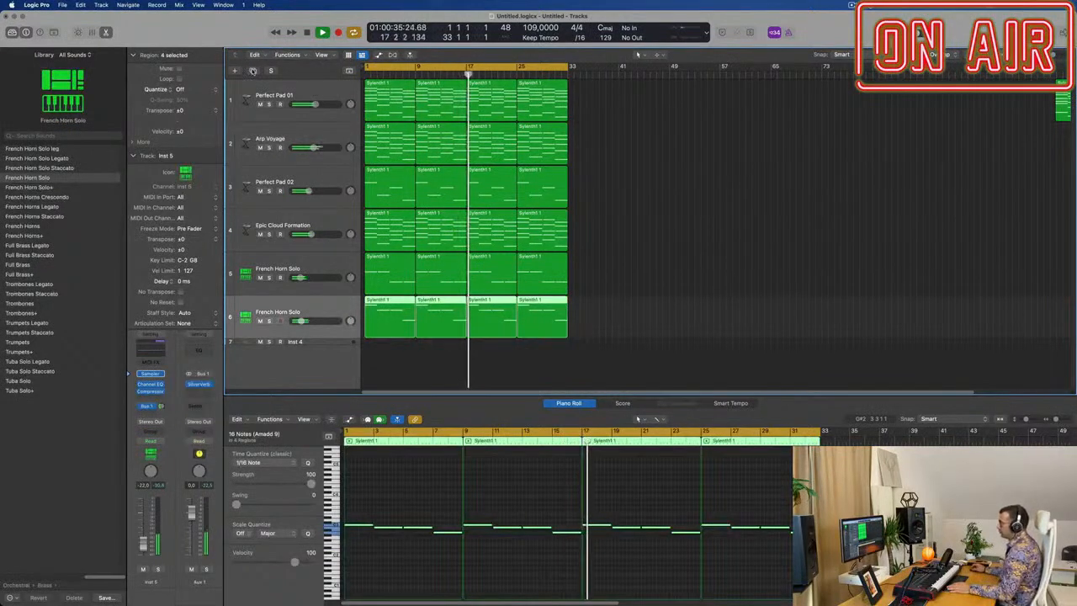
click(252, 71)
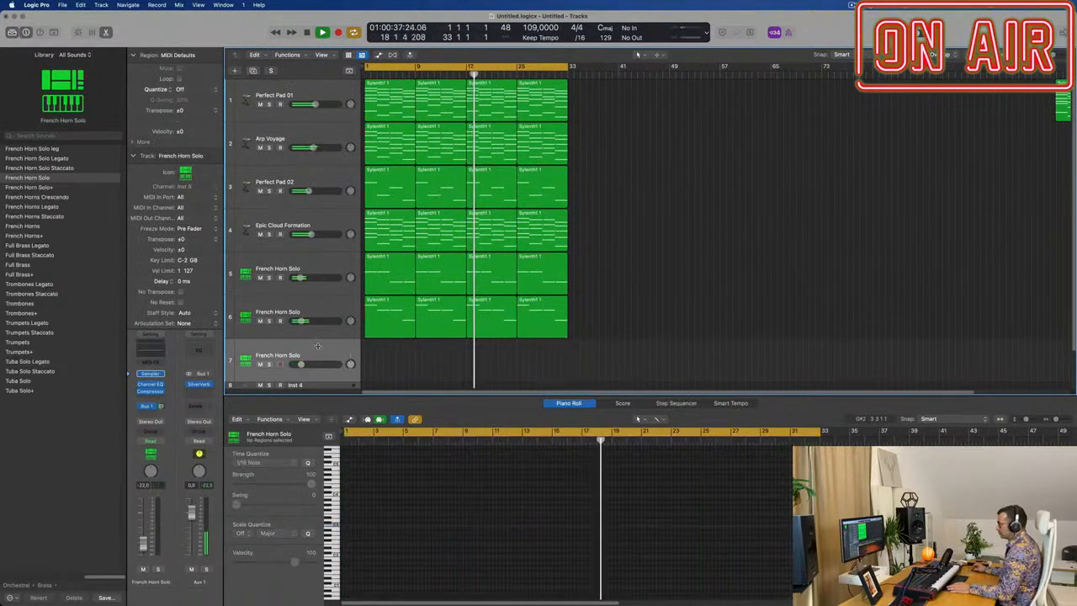
click(154, 374)
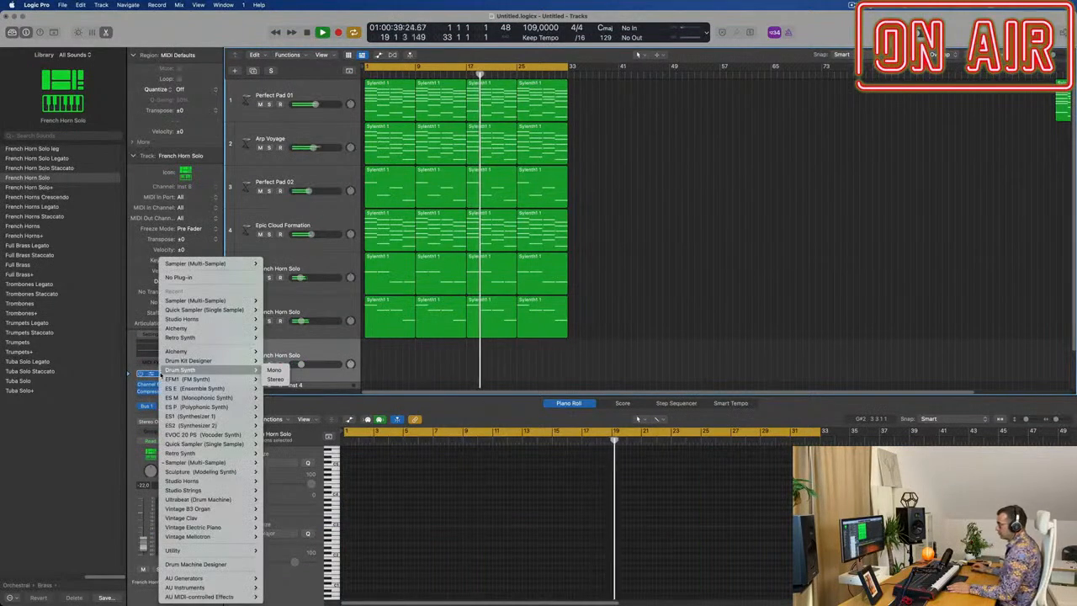
click(443, 363)
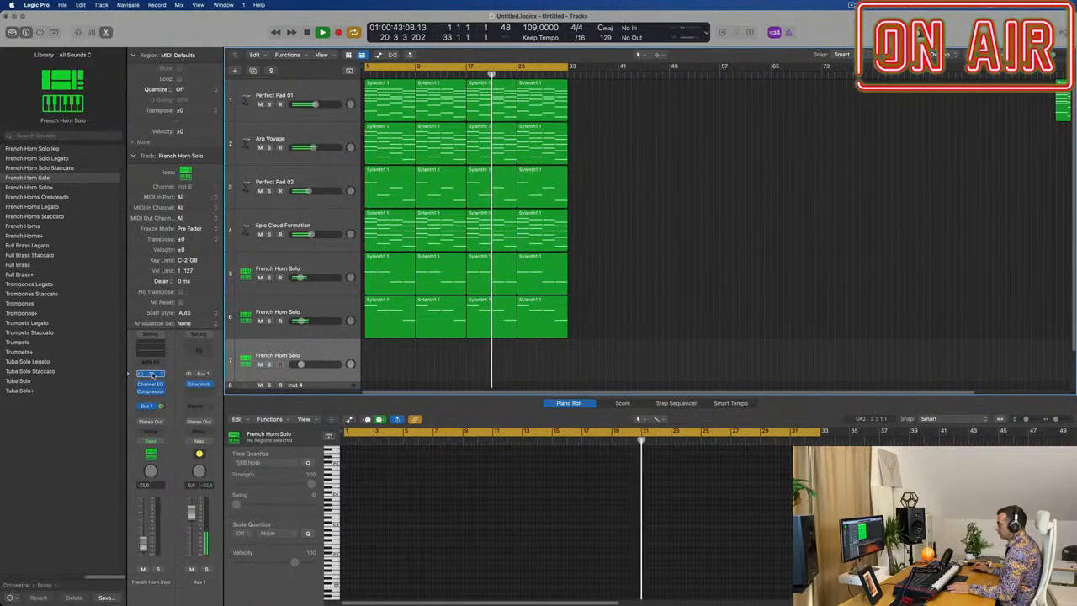
Load the Grand Piano preset from Acoustic Pianos in the new track's Sampler and shift the plug-in window aside.
click(151, 374)
click(410, 132)
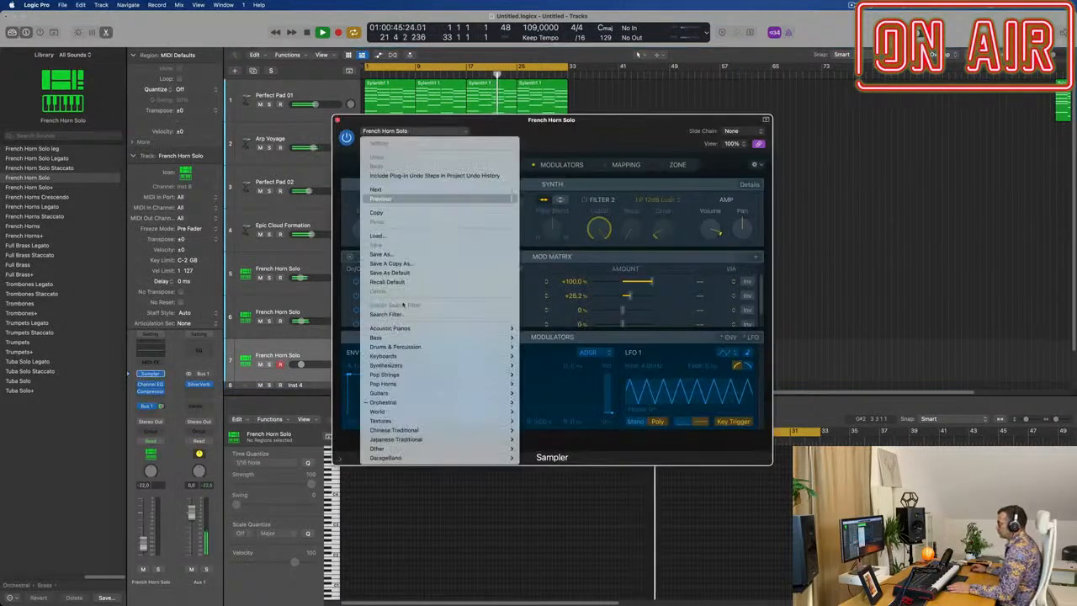
mouse_move(454, 332)
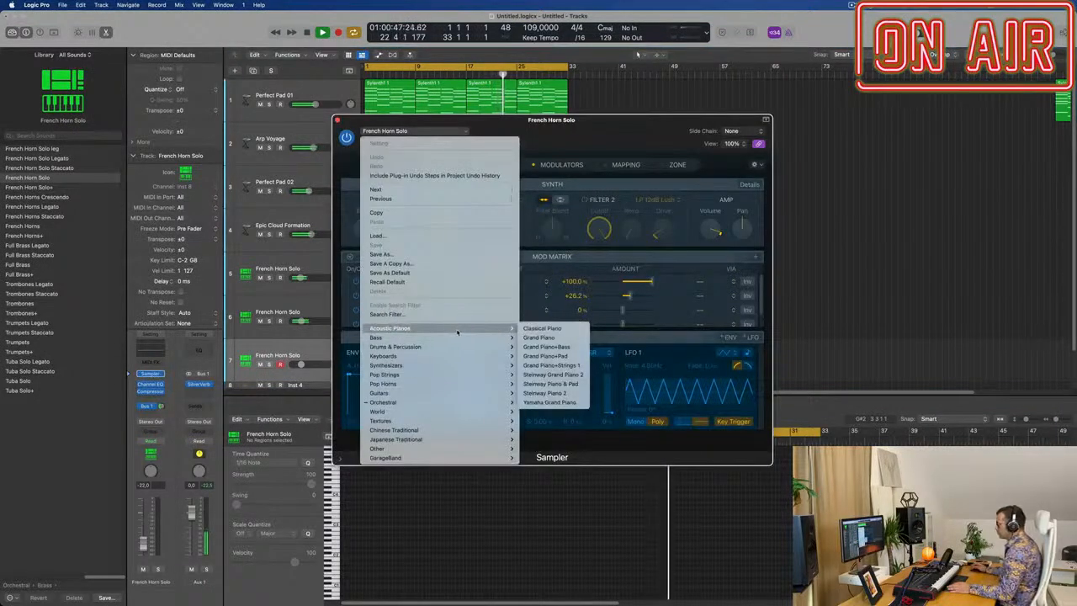
click(559, 339)
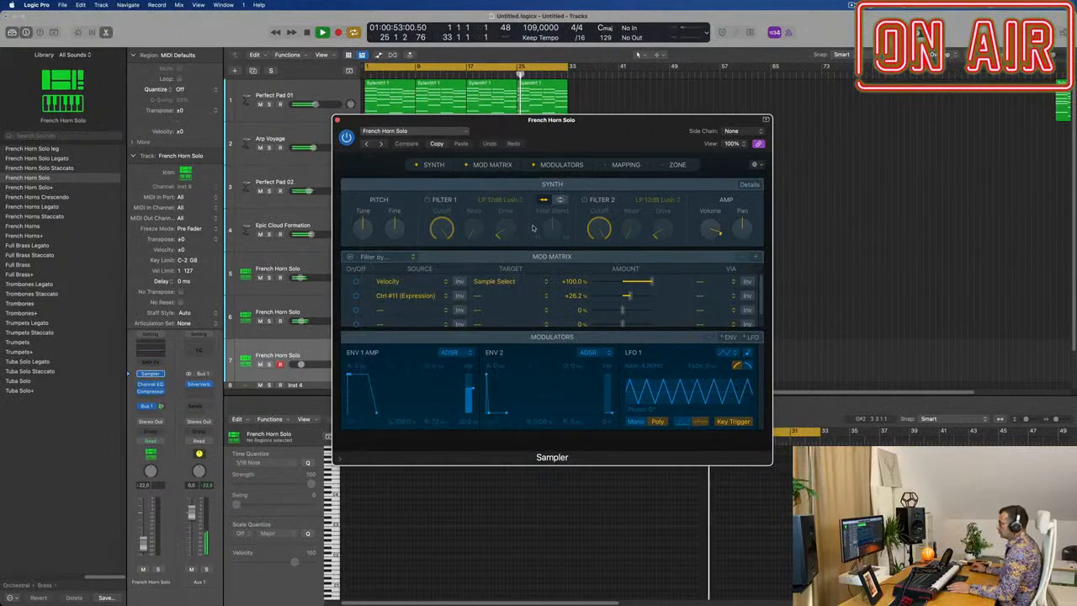
drag(575, 120, 665, 124)
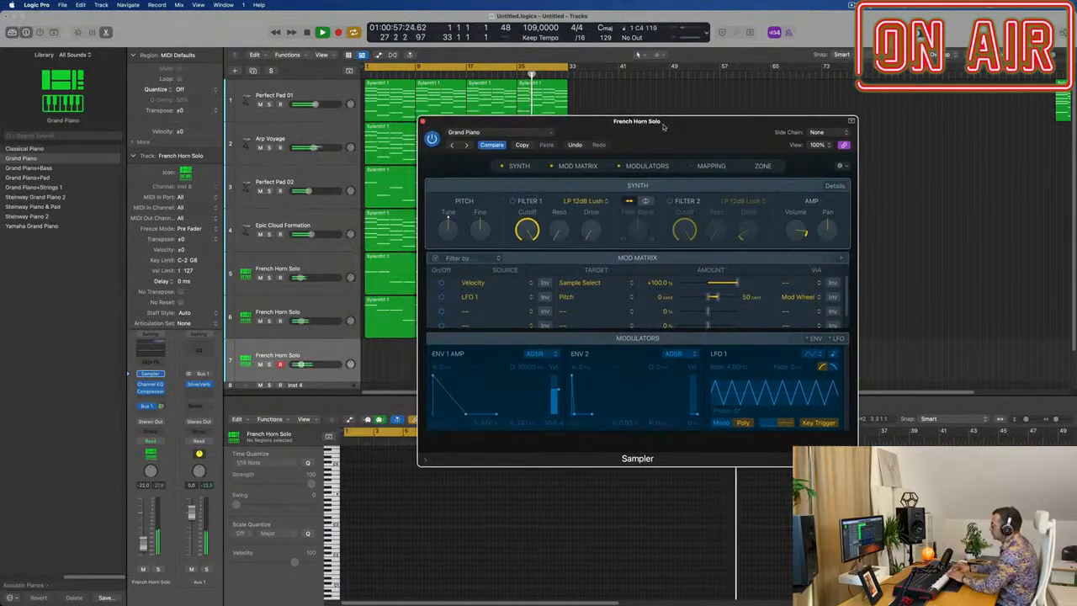
Adjust the piano track's Bus 1 send, record a piano melody over the chords and stop the recording.
click(156, 406)
click(167, 406)
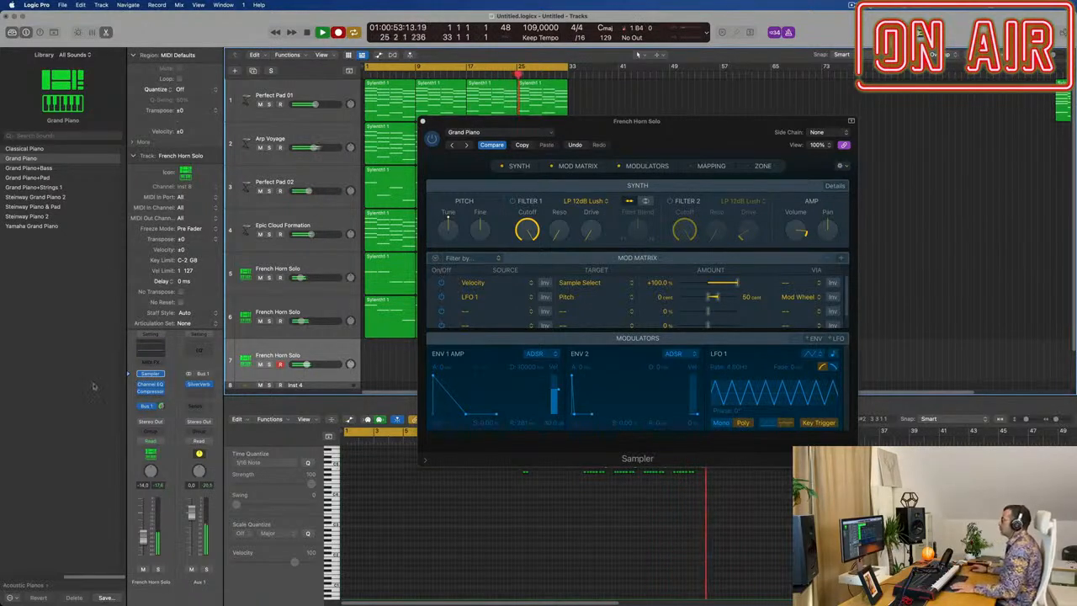
drag(764, 149, 1045, 144)
key(space)
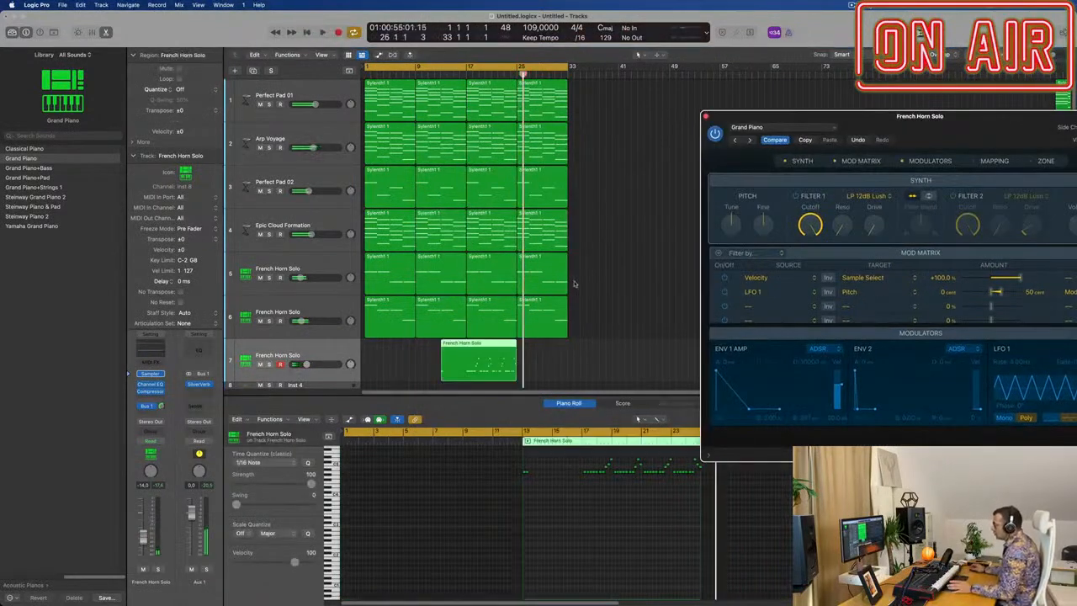
Split the recorded piano region at bar 17, delete the part before it and move the remaining part to bar 1.
click(462, 345)
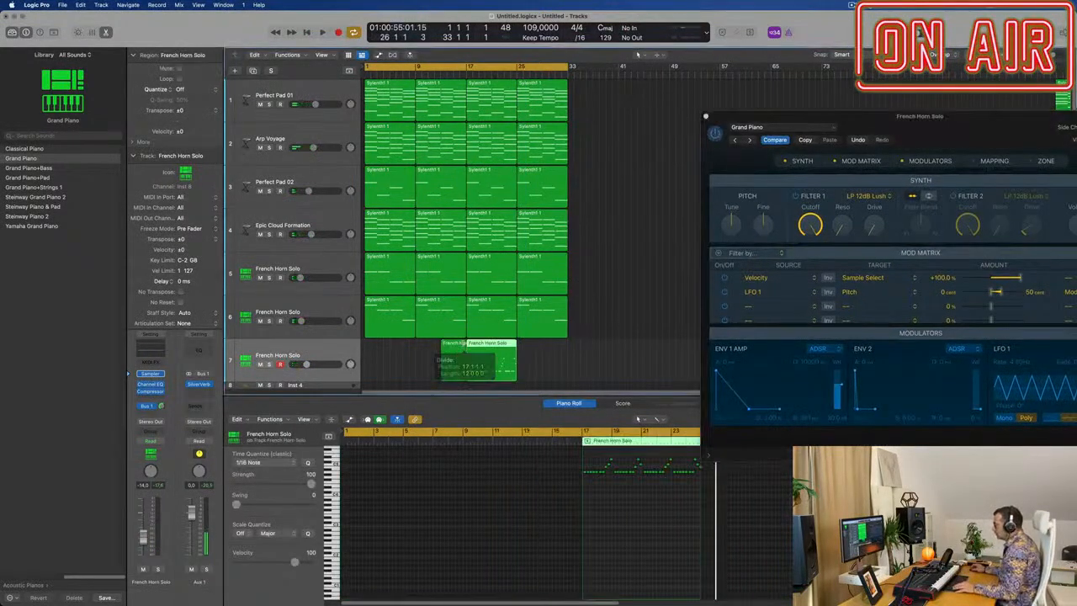
key(Delete)
drag(493, 351, 392, 352)
Select all notes of the piano region in the Piano Roll and play the arrangement from the beginning.
scroll(382, 536, up, 2)
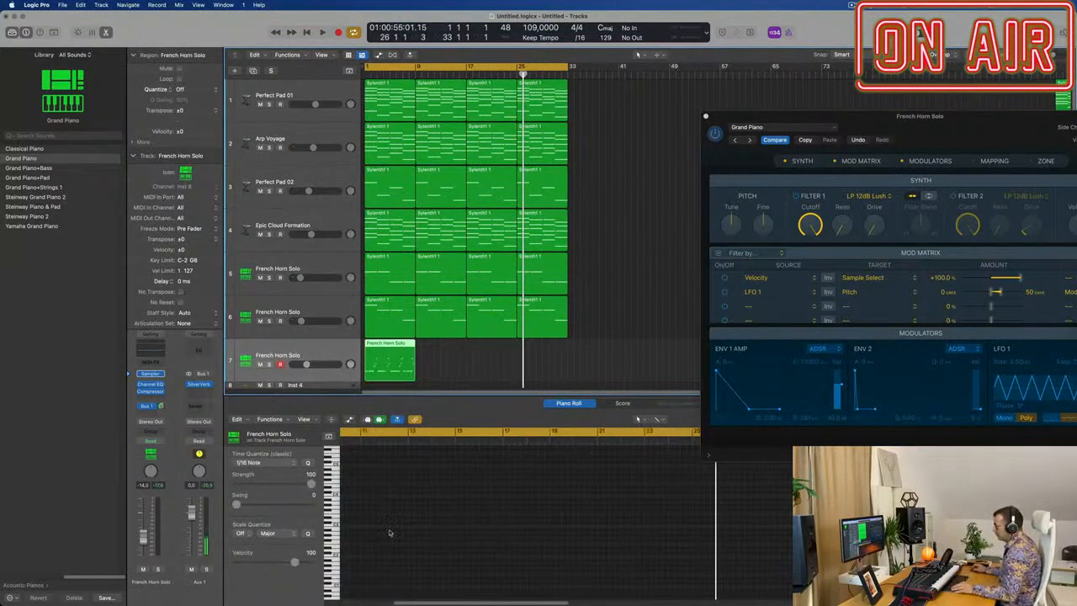
scroll(419, 491, left, 8)
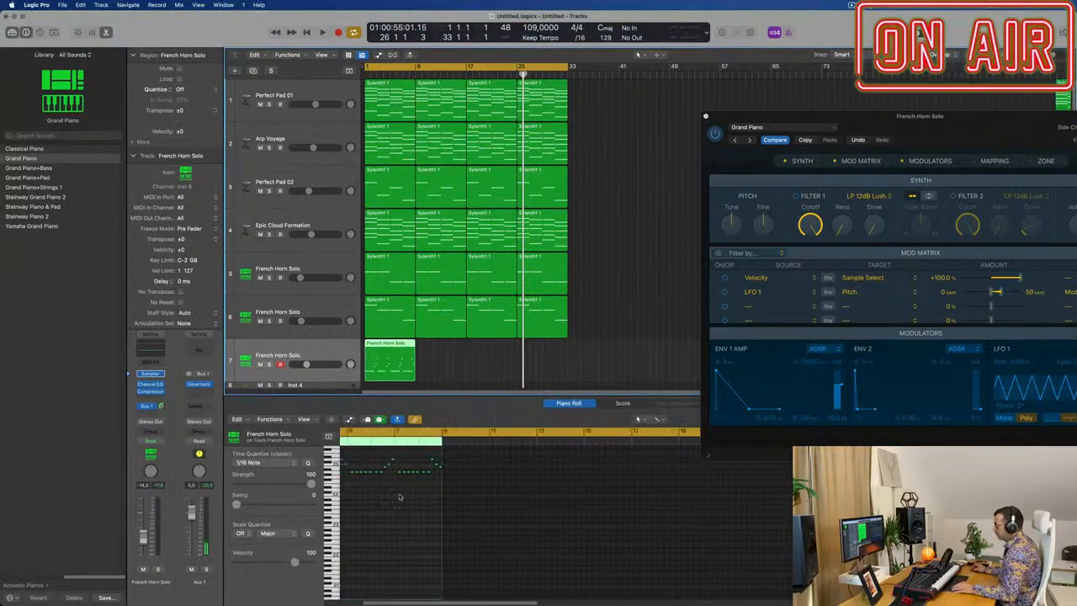
scroll(420, 491, left, 2)
click(476, 526)
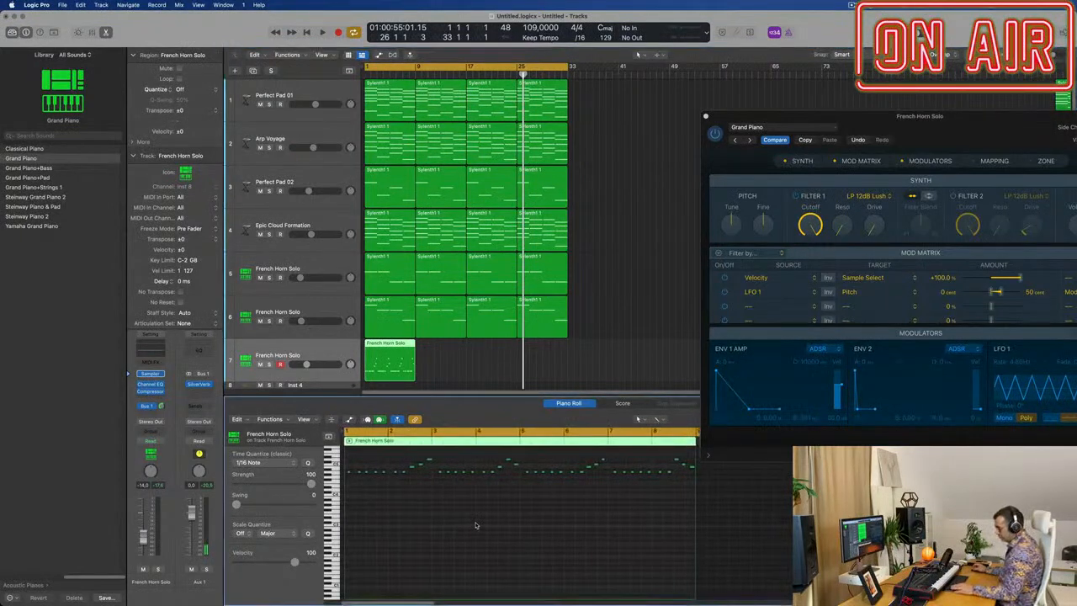
key(Return)
key(space)
scroll(464, 531, up, 1)
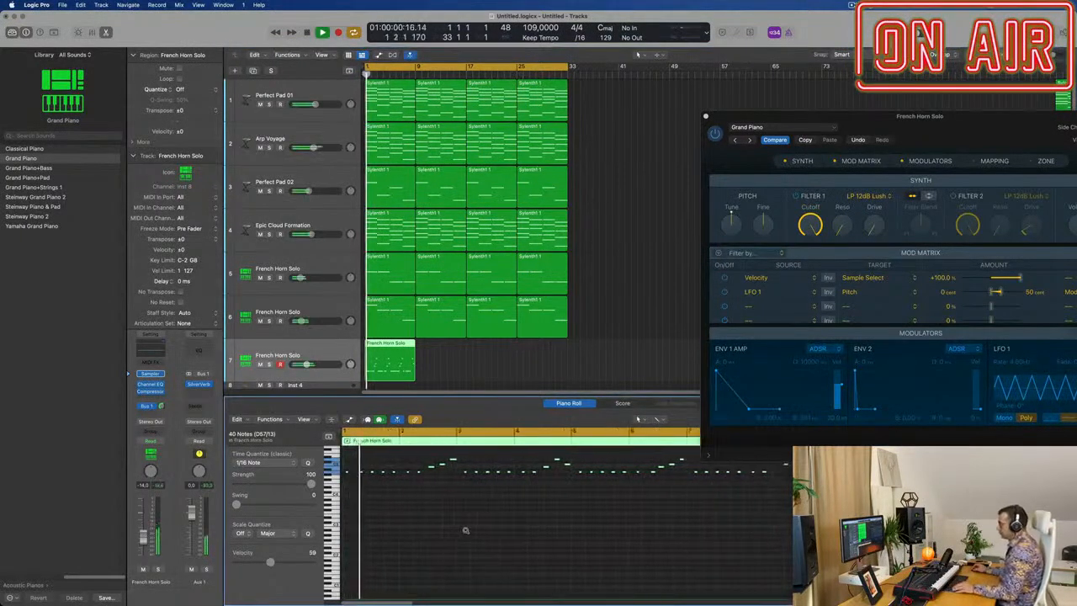
scroll(467, 529, up, 1)
scroll(470, 530, left, 1)
scroll(471, 525, down, 1)
key(Return)
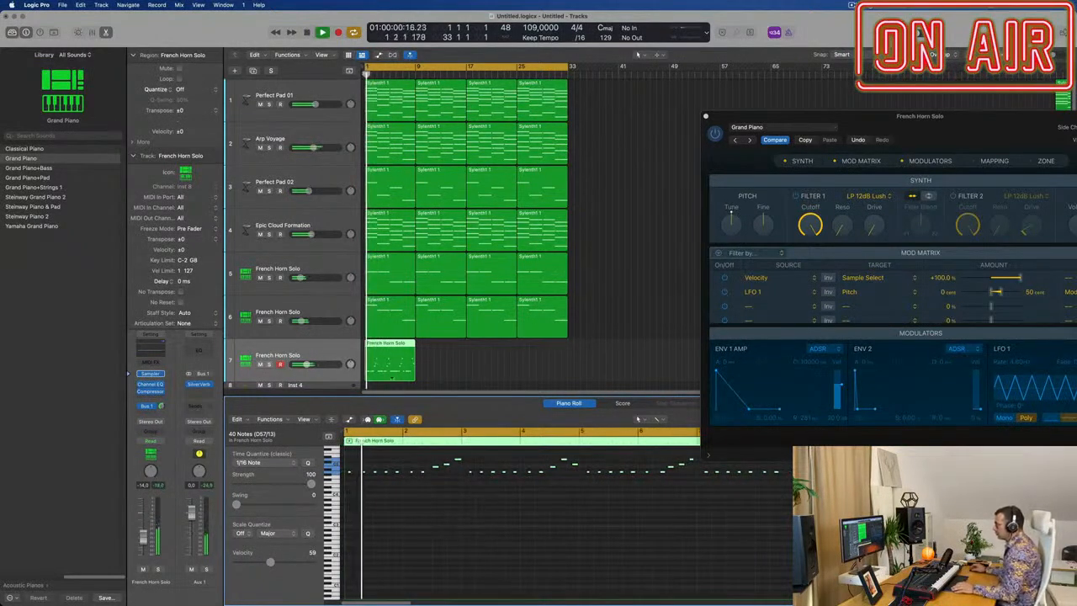
Show the Note Velocity lane, level the velocities of the bar 1 piano notes and raise the weak note in bar 2.
click(350, 420)
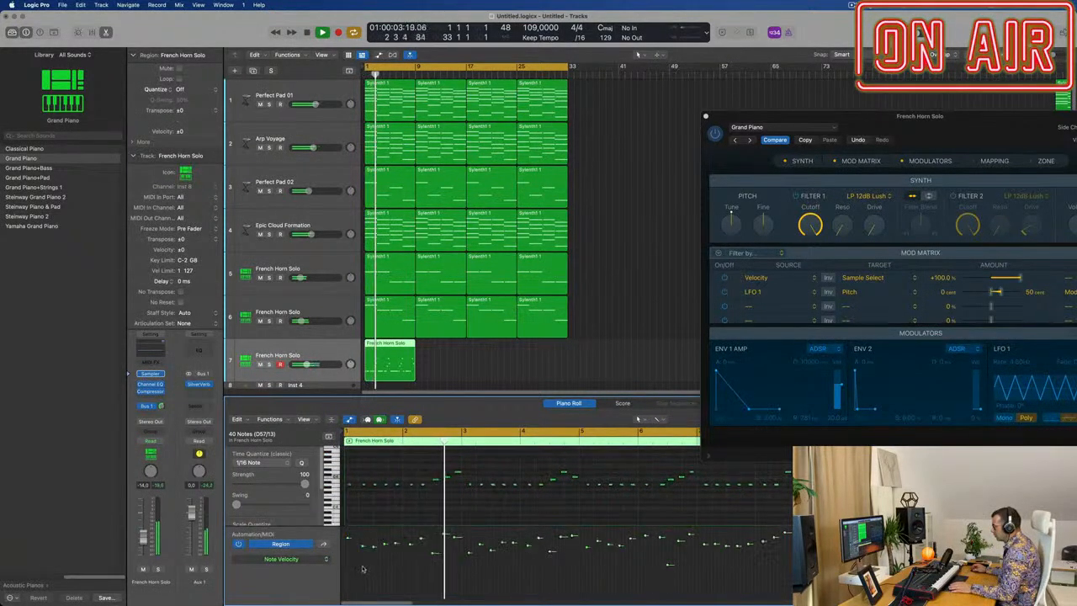
drag(361, 541, 411, 541)
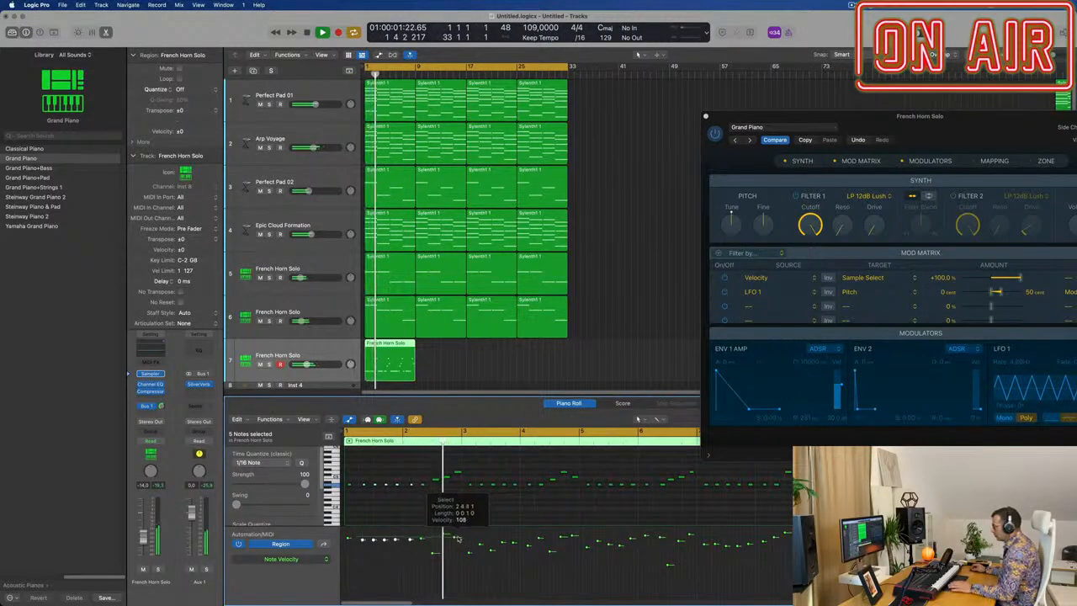
key(Return)
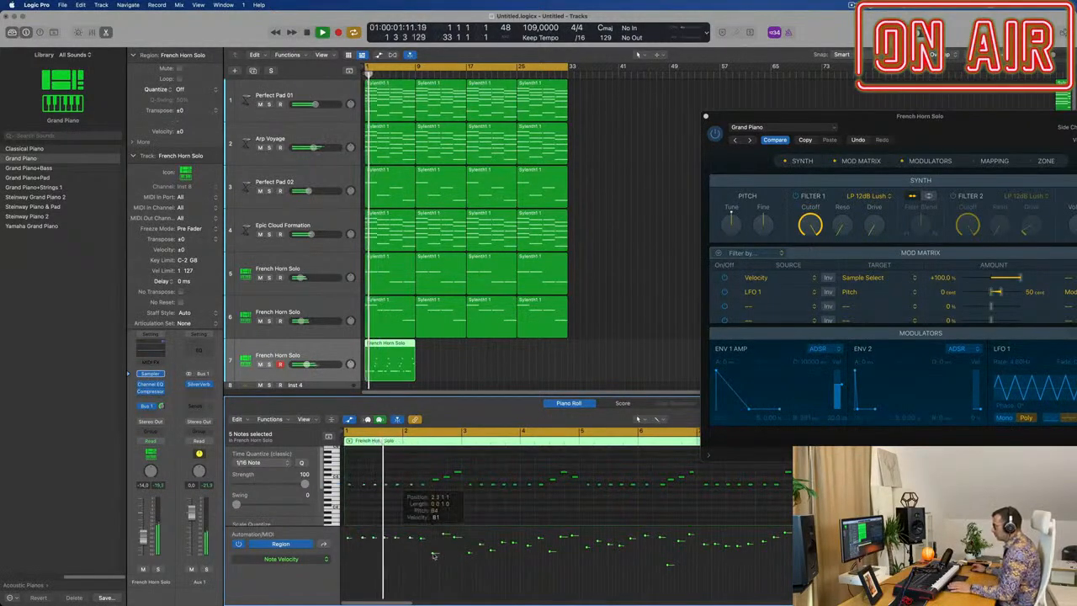
drag(434, 554, 433, 540)
Replay the piano part from bar 1 and examine its note positions and velocities along the region.
scroll(435, 552, down, 1)
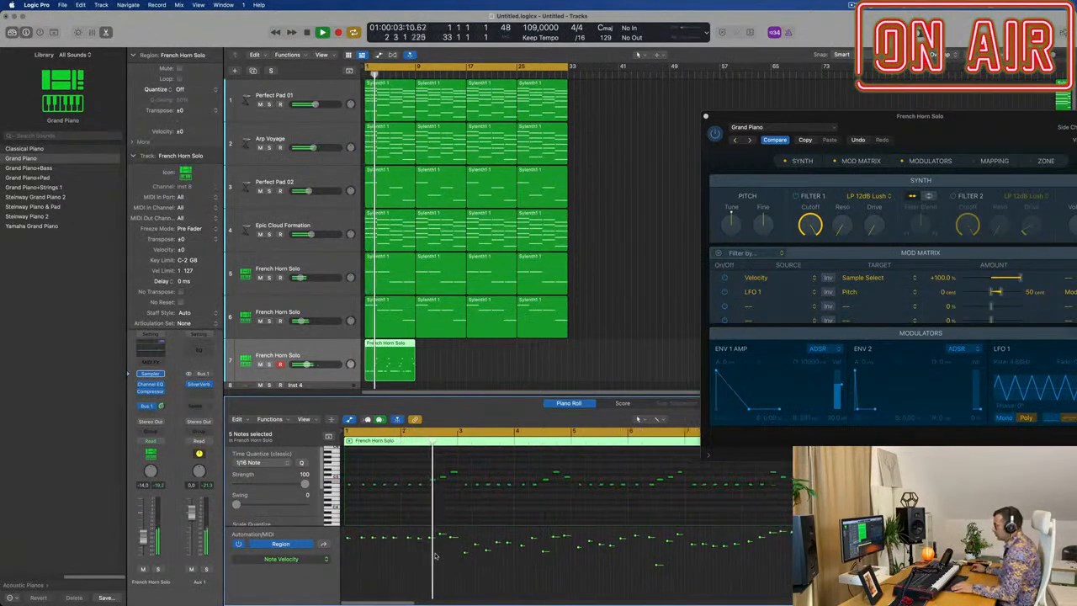
scroll(442, 498, up, 3)
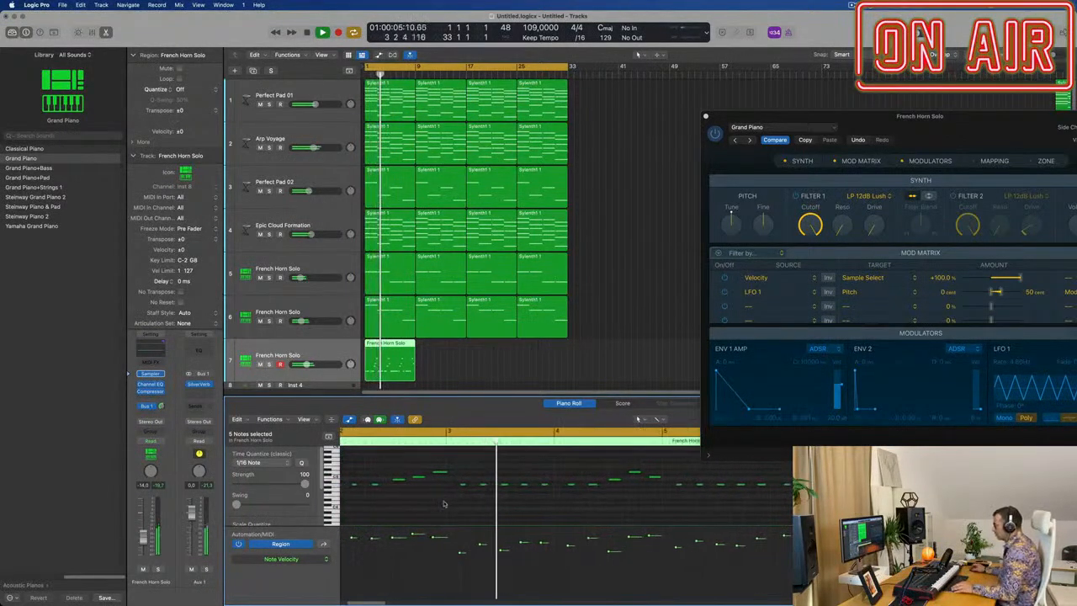
scroll(445, 504, left, 3)
key(Return)
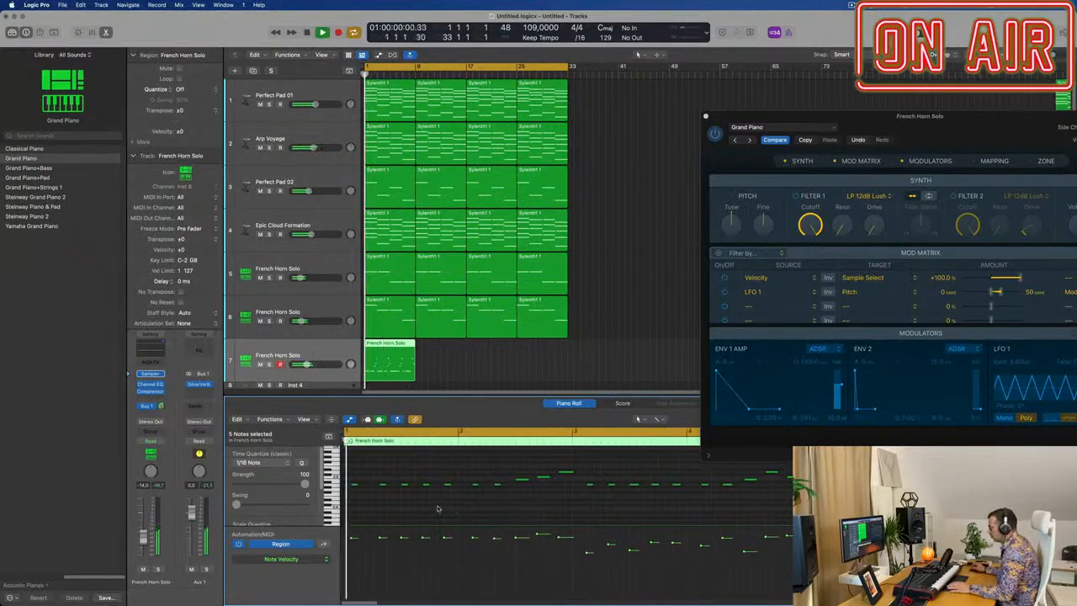
scroll(404, 511, up, 2)
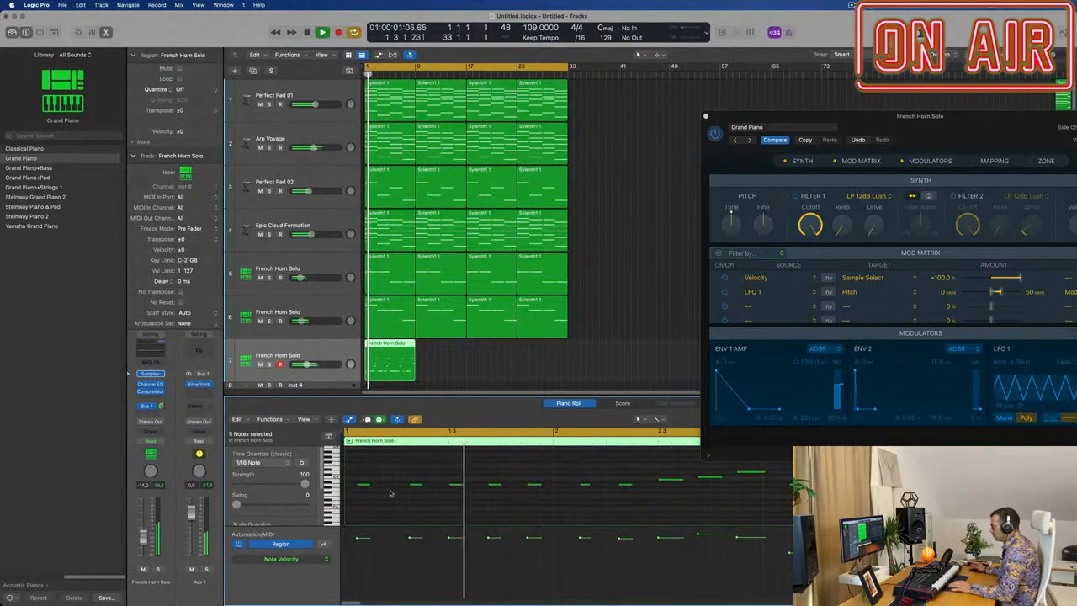
scroll(407, 507, down, 1)
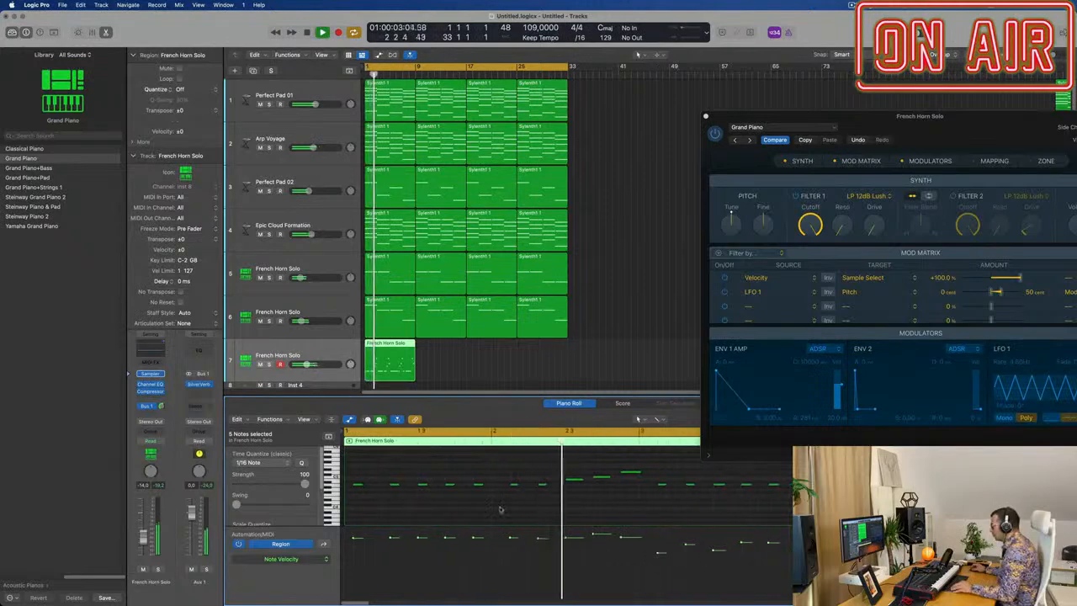
scroll(484, 507, down, 2)
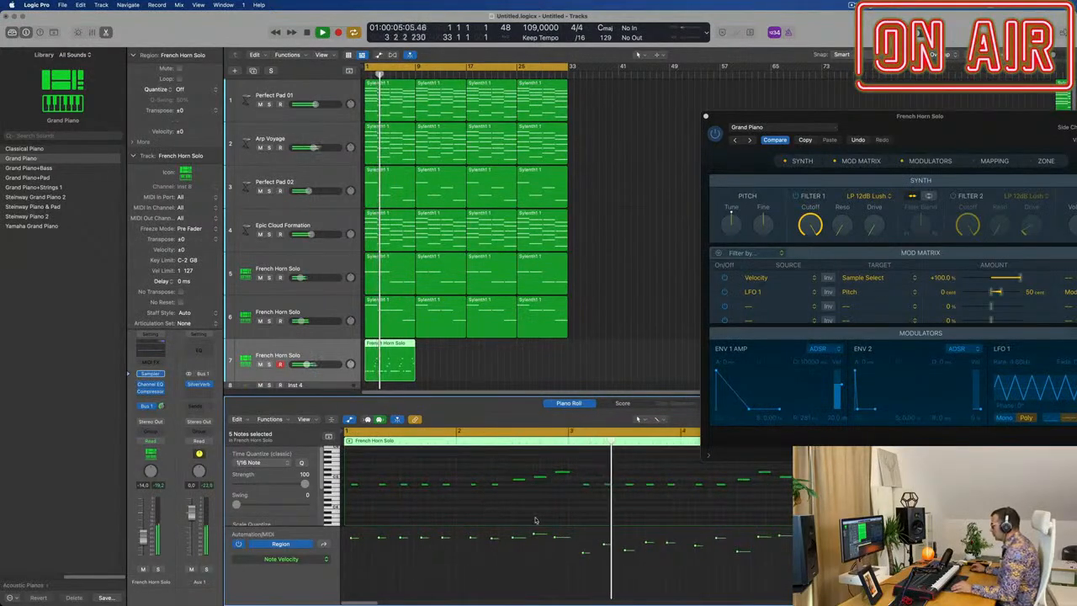
scroll(540, 517, down, 3)
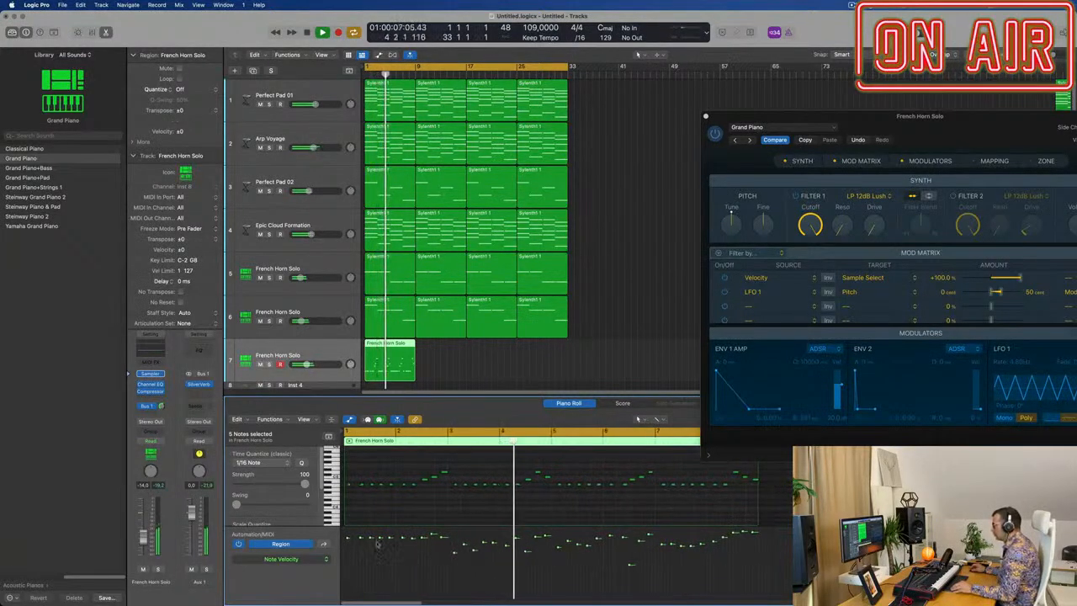
Level the velocities of all the piano region's notes to one uniform value and replay the part.
click(767, 533)
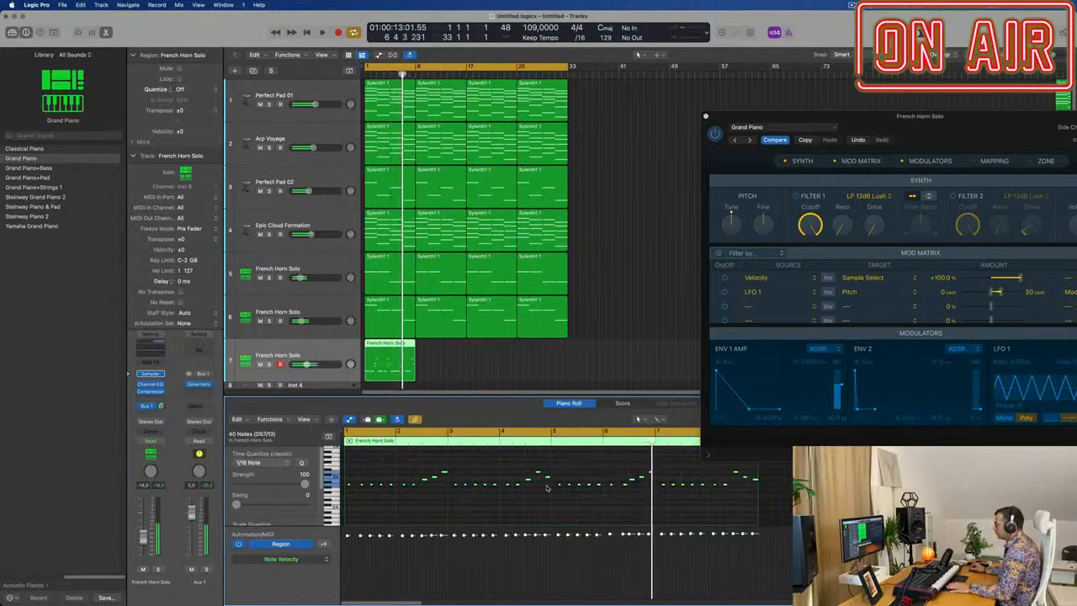
scroll(440, 515, up, 3)
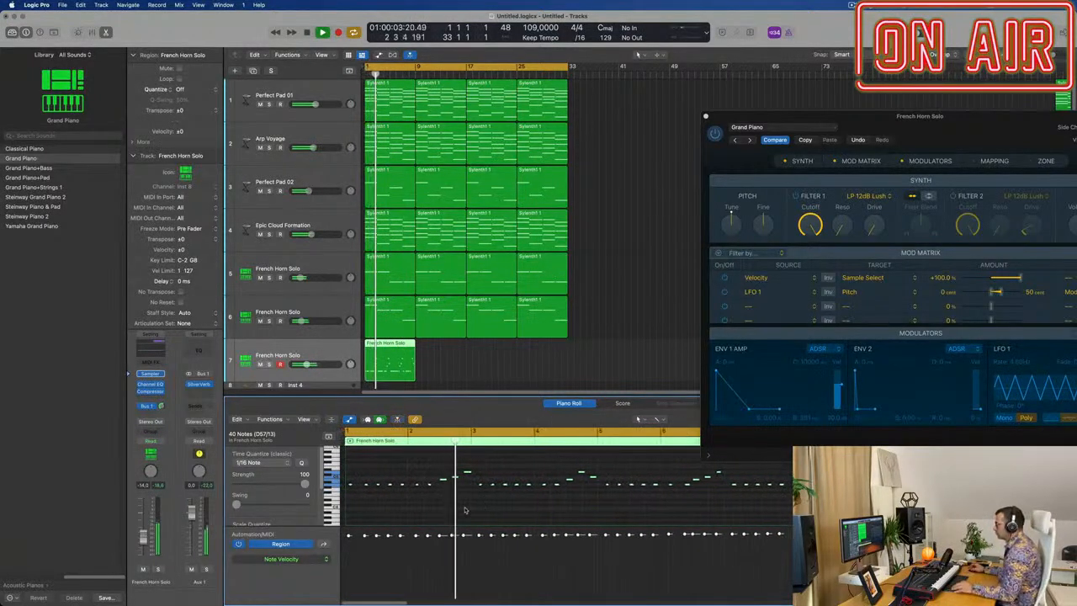
Examine the piano notes and velocities across the whole region during playback, including the note before bar 6's rising figure.
scroll(484, 508, down, 2)
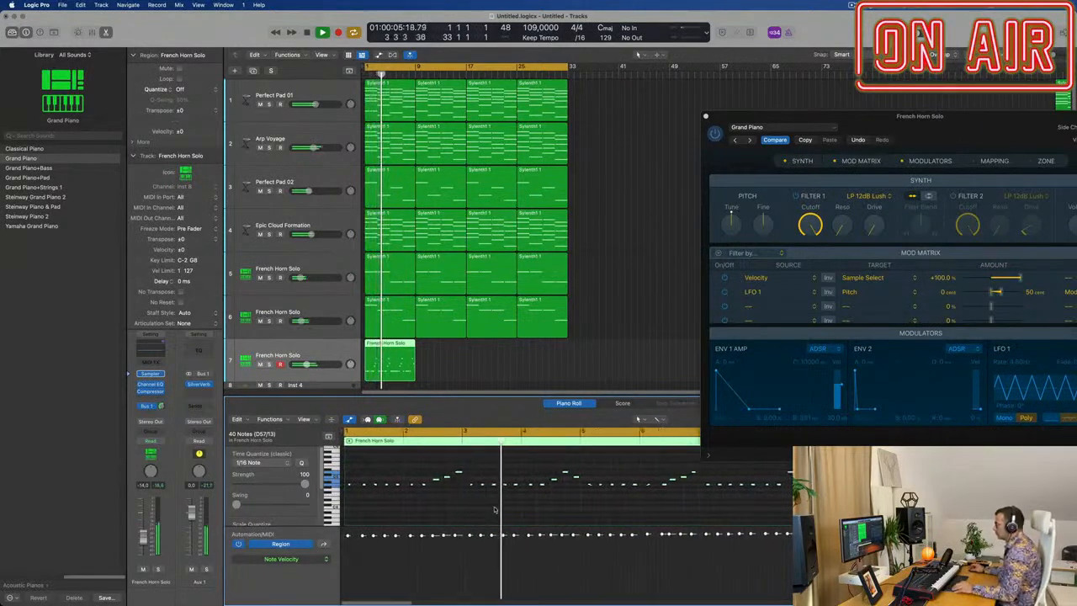
scroll(483, 506, down, 1)
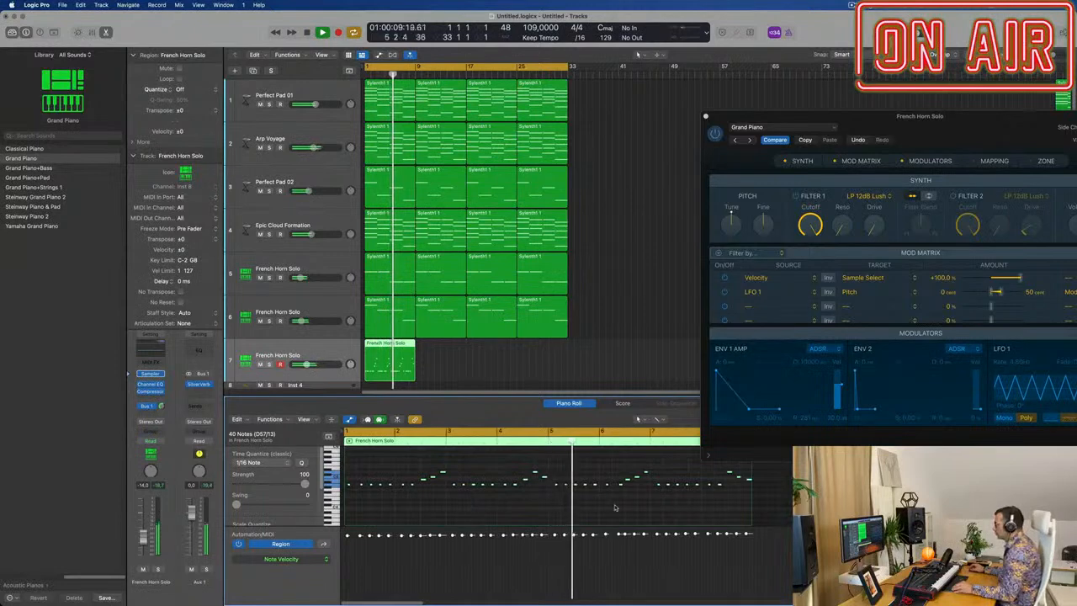
scroll(639, 507, up, 3)
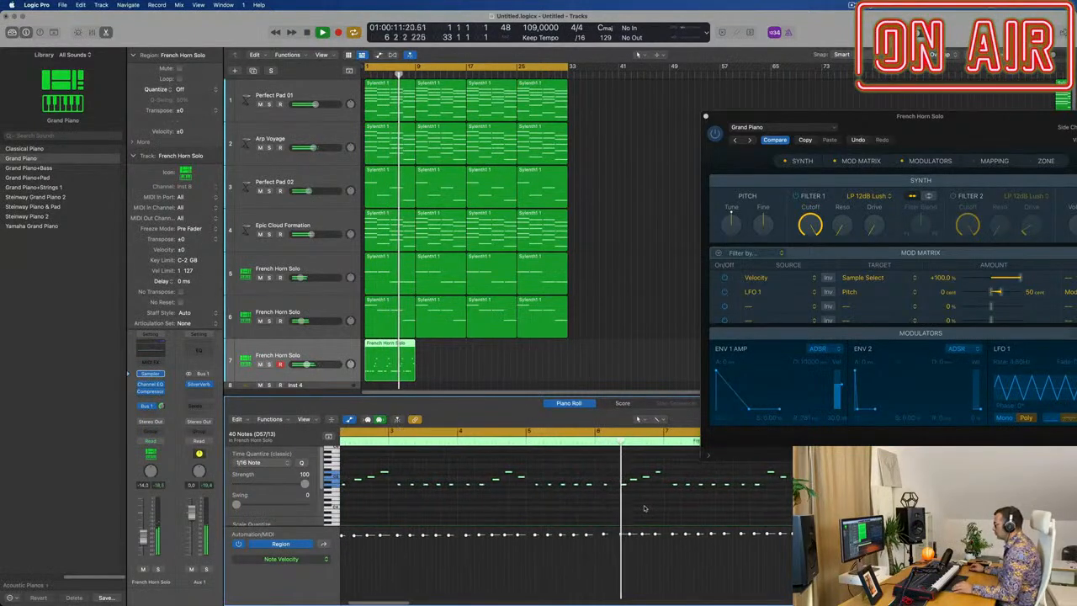
scroll(644, 508, up, 3)
click(615, 486)
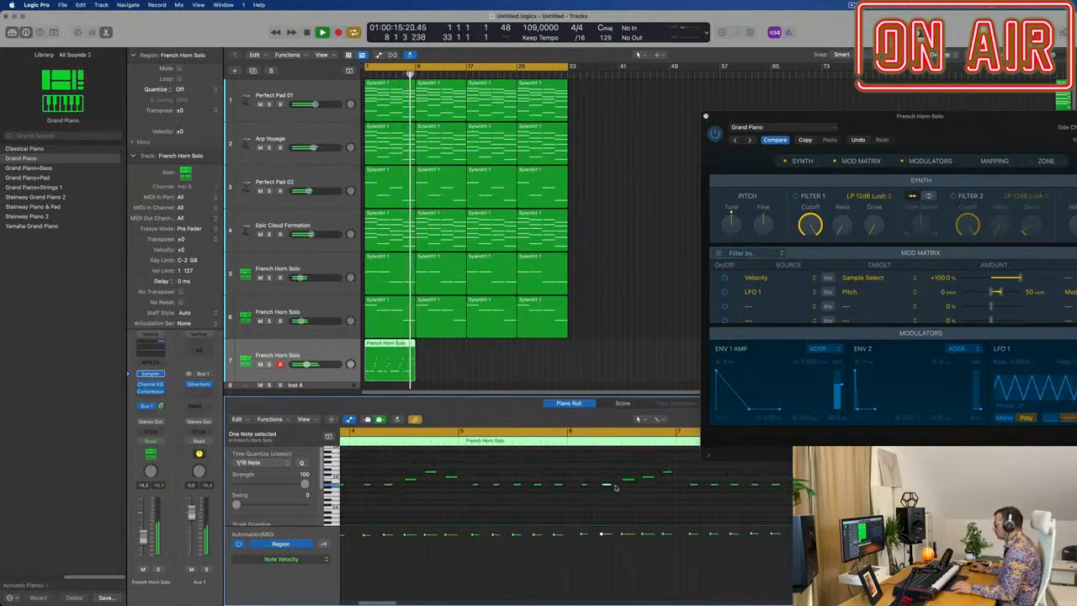
scroll(624, 484, down, 6)
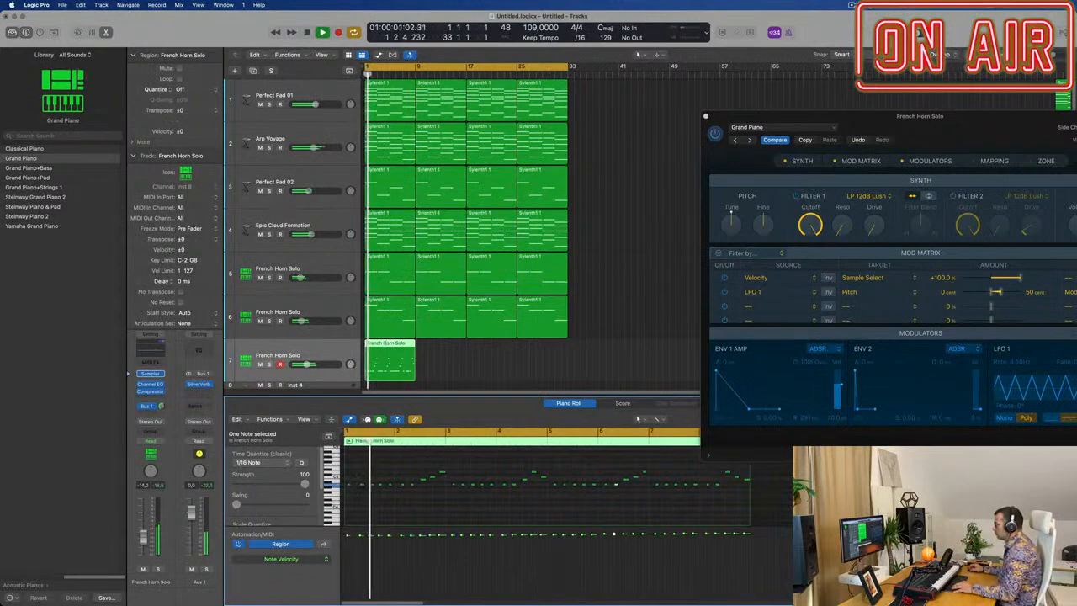
Split the piano region at bar 5, delete its first half and move the second half to bar 1.
click(390, 345)
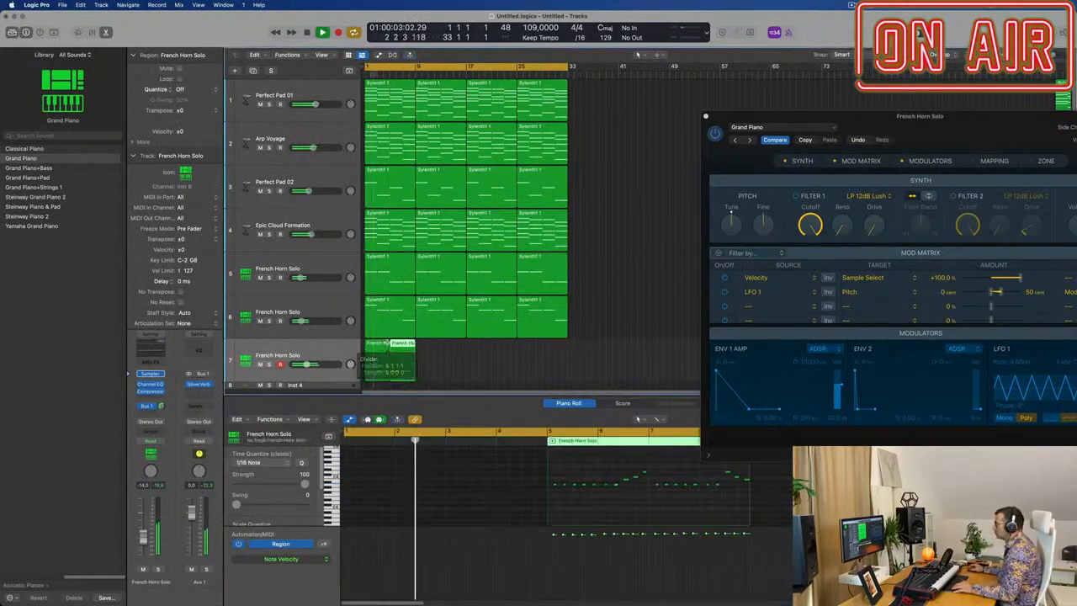
click(373, 350)
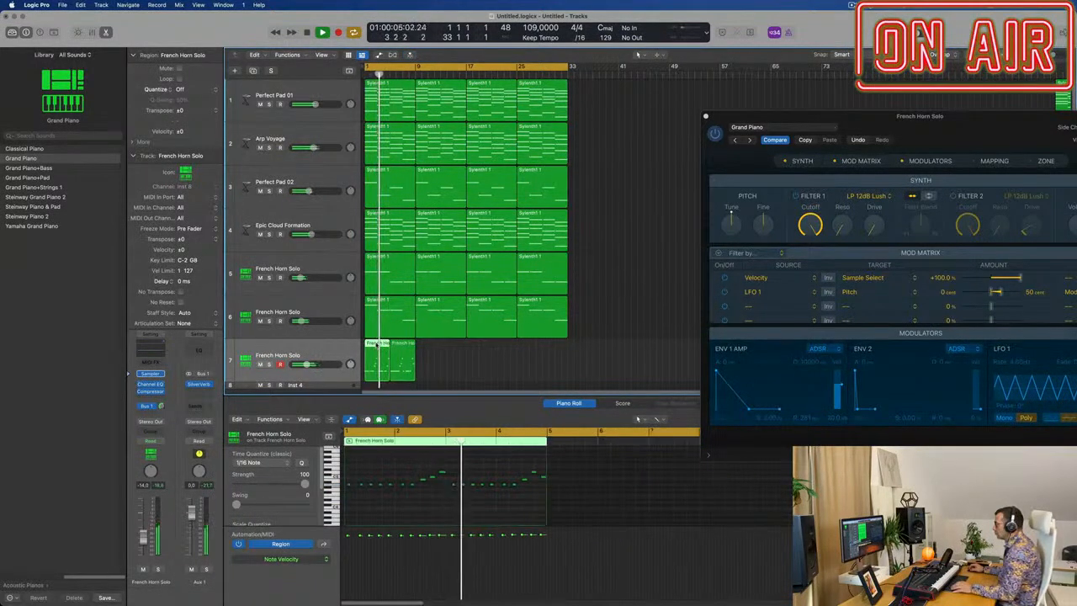
key(Delete)
drag(407, 344, 383, 347)
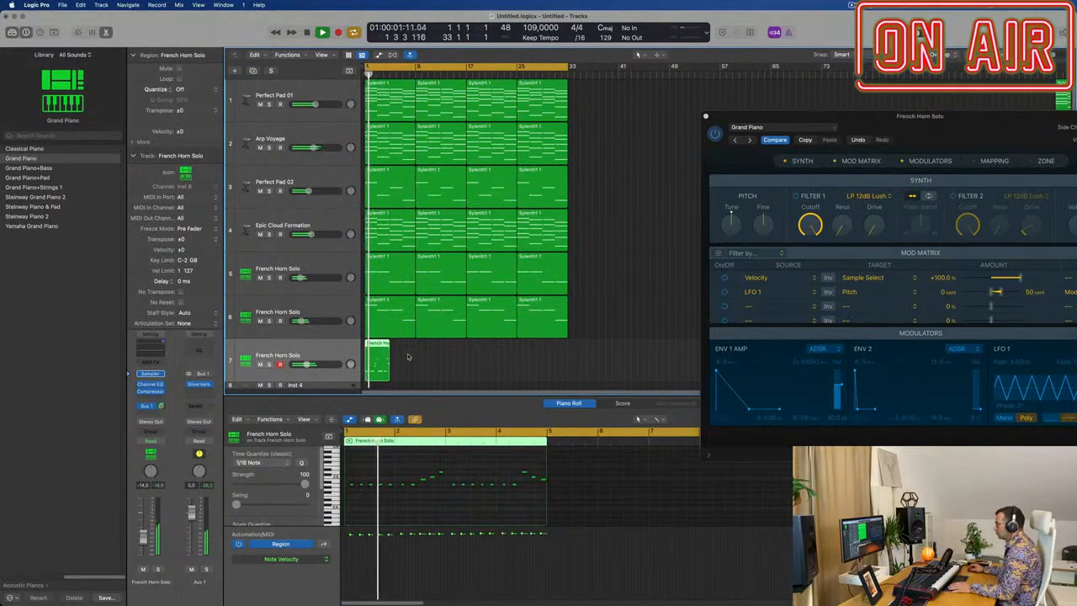
Review the shortened piano region's notes, repeat the four-bar region consecutively up to bar 33 and replay from the beginning.
scroll(430, 513, up, 8)
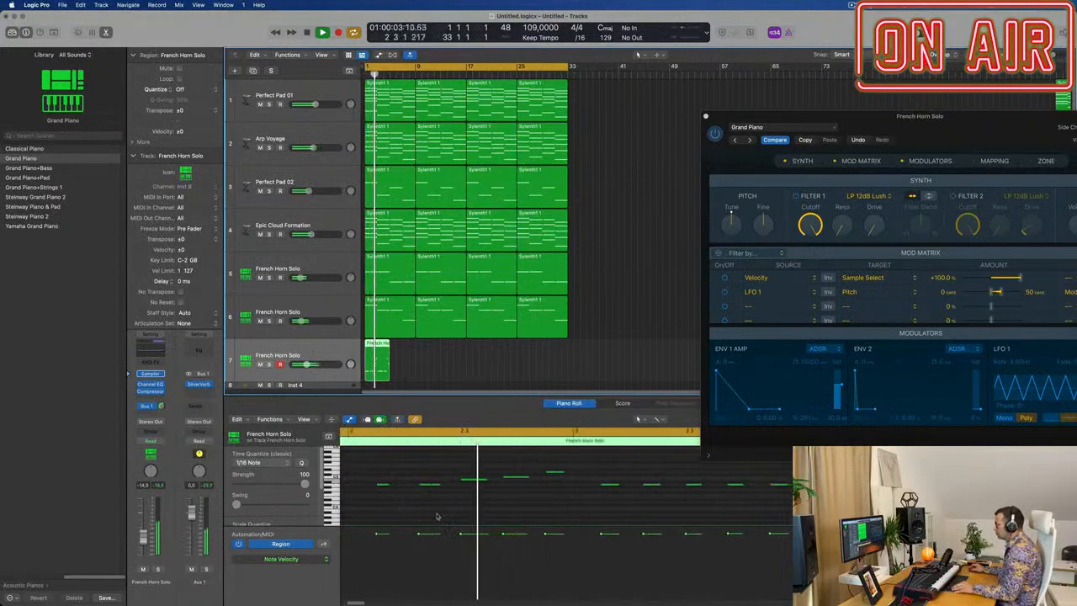
scroll(449, 517, down, 2)
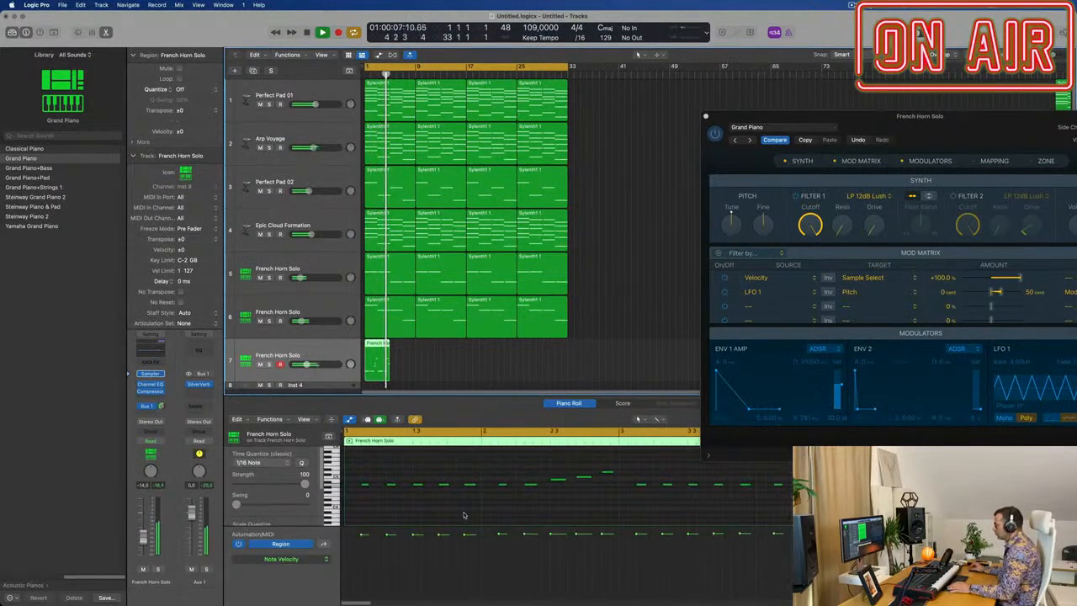
key(space)
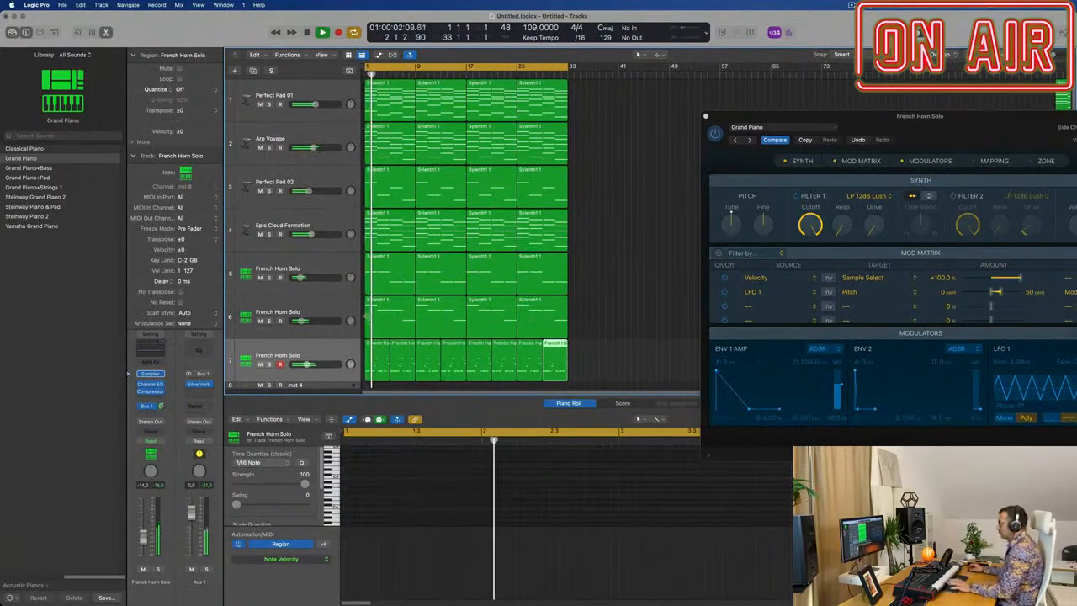
Replace the Piano Roll with the Smart Controls and mute the Epic Cloud Formation track.
key(b)
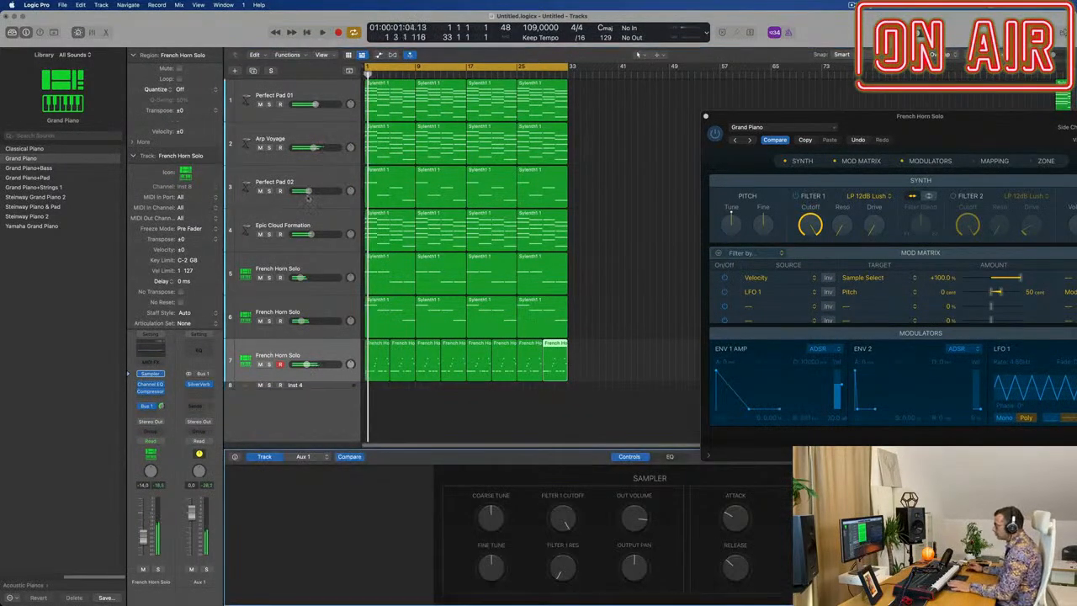
click(260, 235)
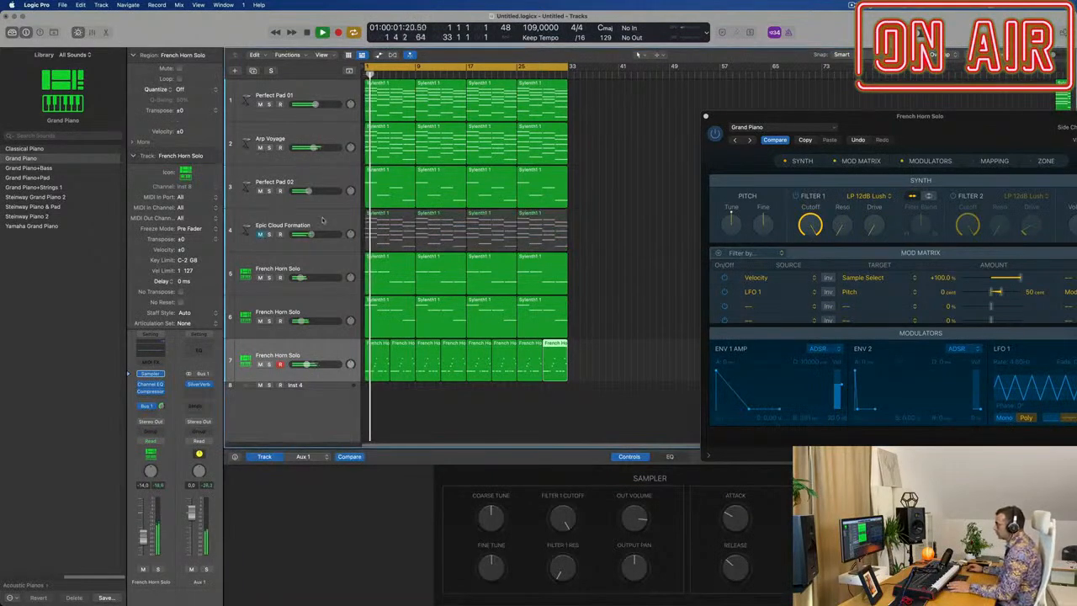
scroll(424, 360, up, 10)
scroll(436, 369, down, 2)
scroll(436, 368, down, 6)
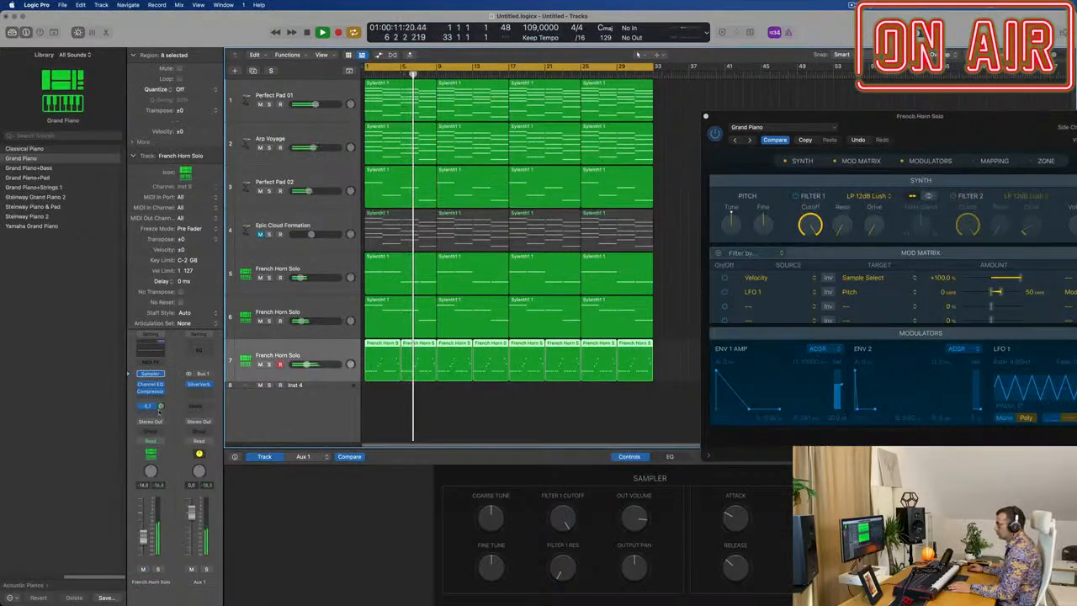
Raise the piano track's Bus 1 send level and add a second send to Bus 2.
click(149, 409)
mouse_move(149, 427)
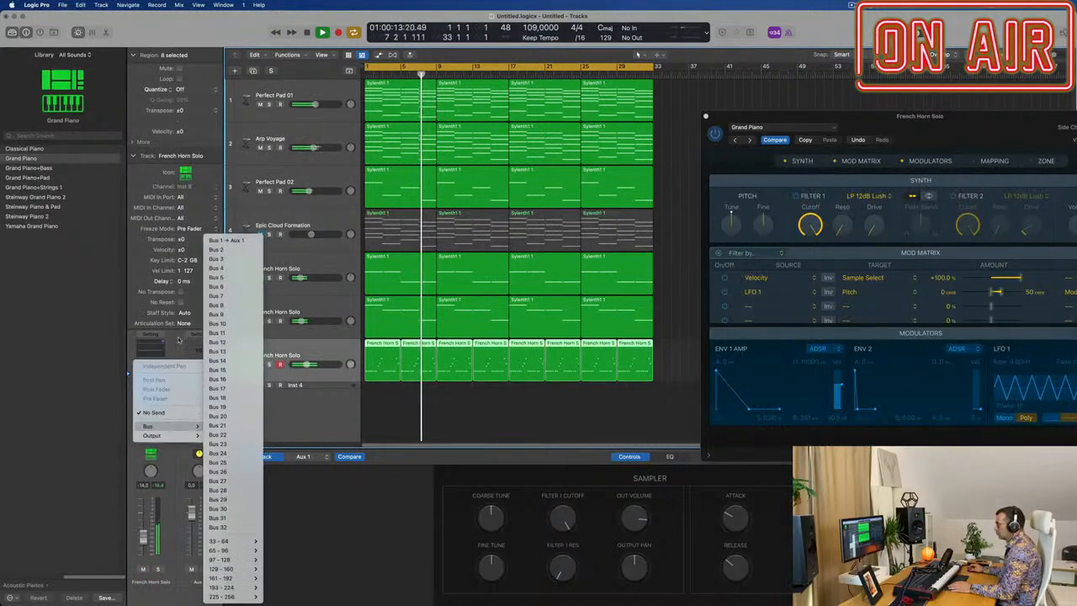
click(225, 241)
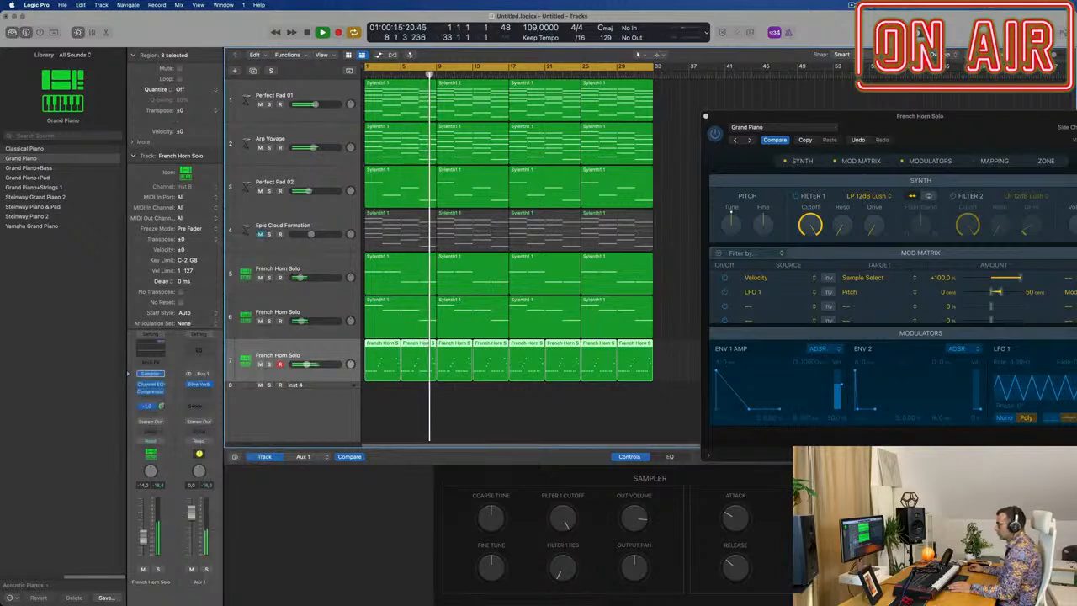
click(150, 410)
mouse_move(150, 427)
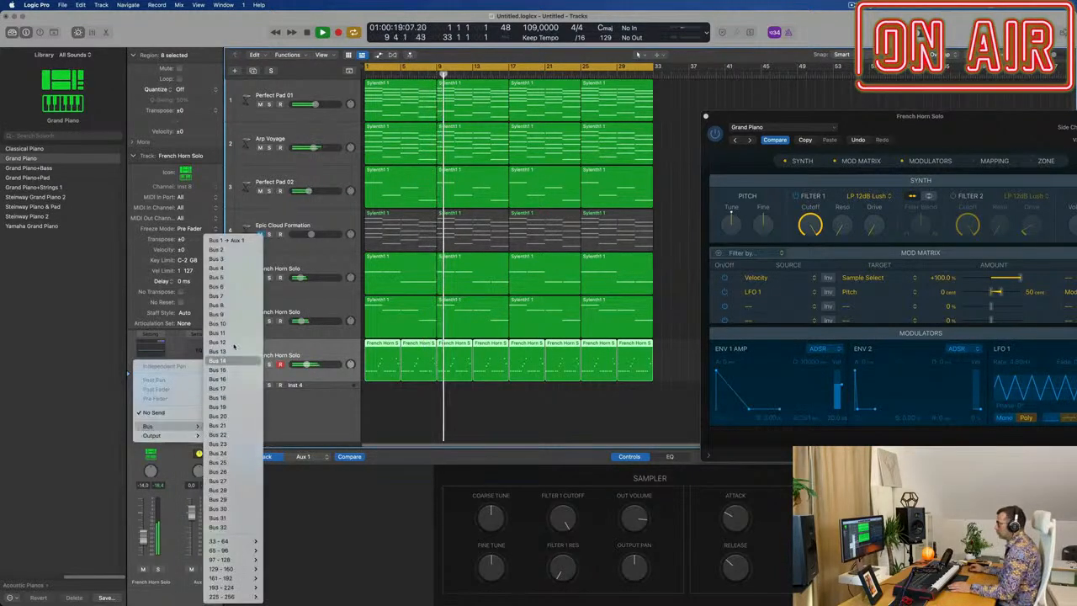
click(237, 251)
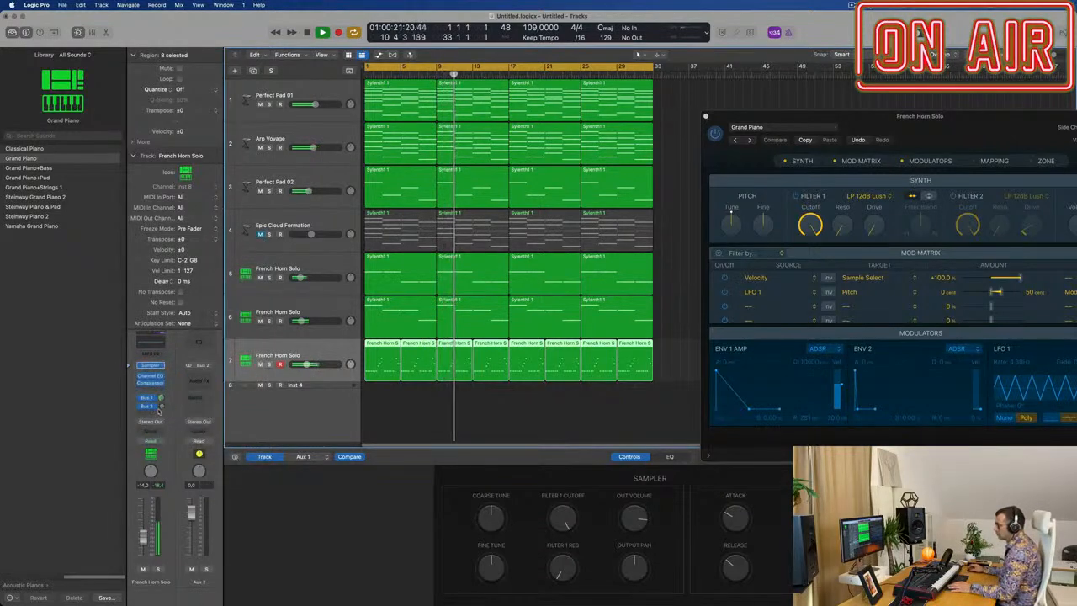
Insert a Stereo Delay on Aux 2, raise the piano's Bus 2 send level and close the delay's window.
click(202, 379)
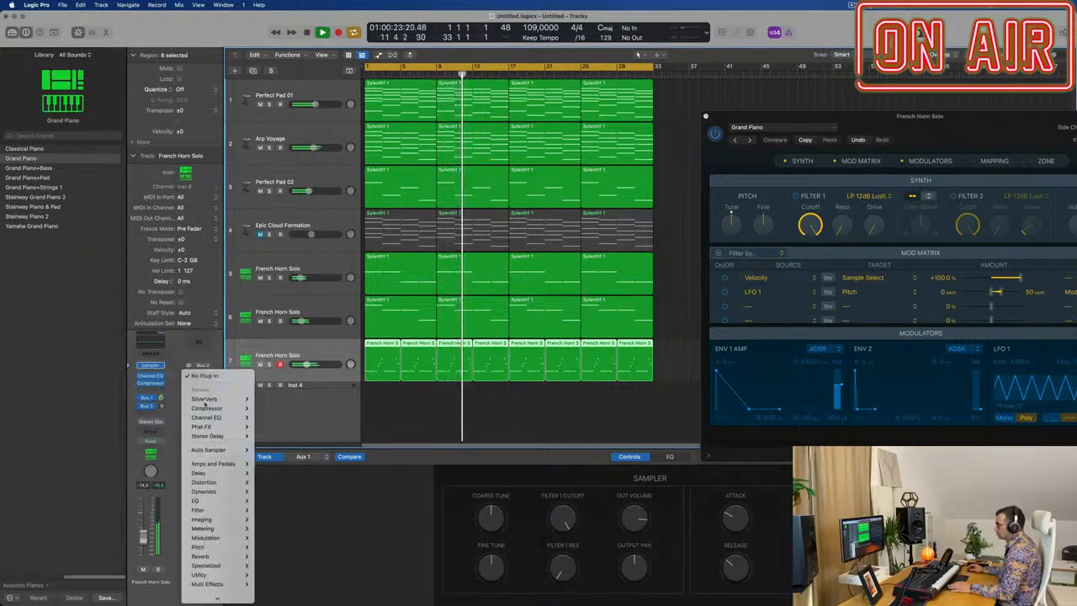
mouse_move(220, 464)
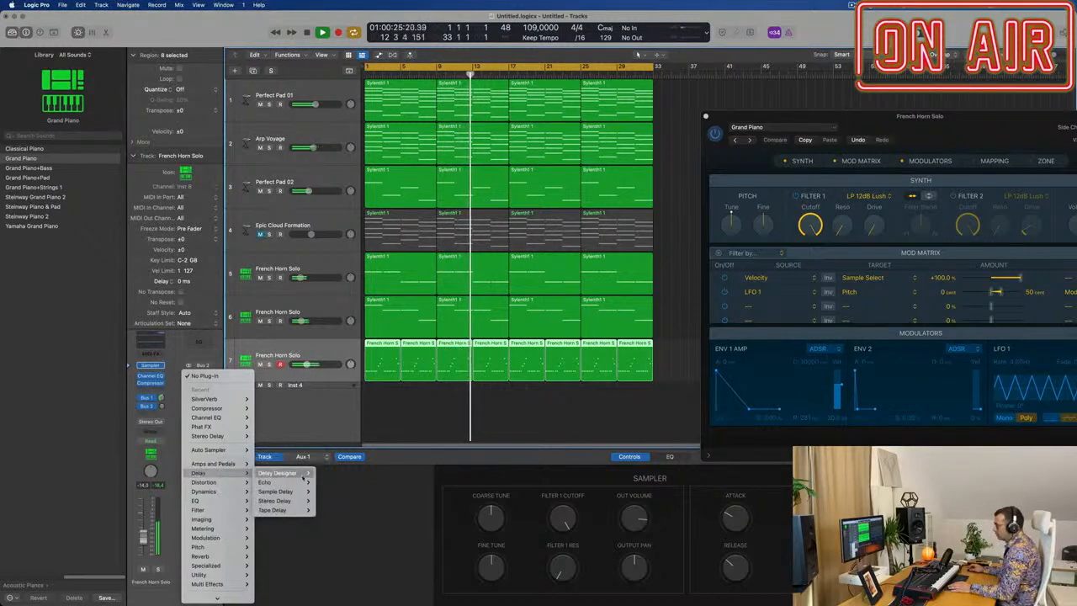
mouse_move(291, 502)
click(327, 501)
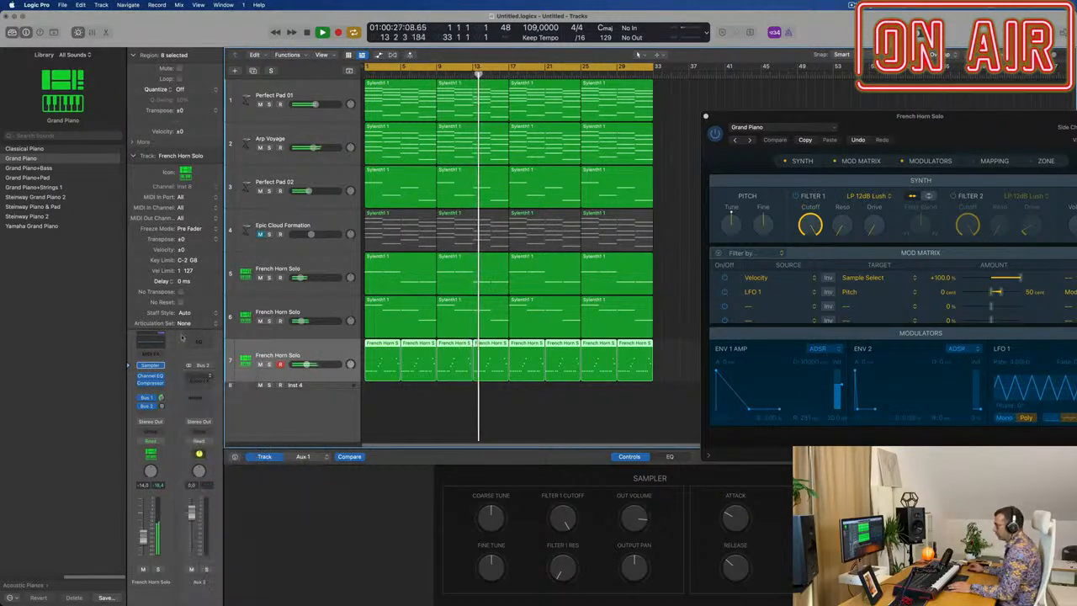
drag(165, 394, 166, 388)
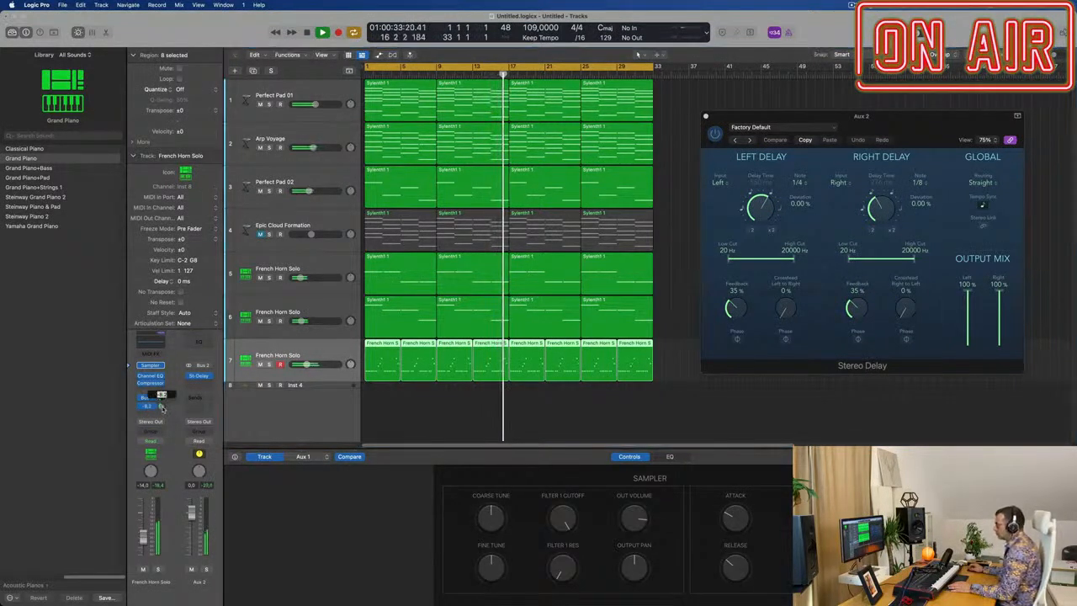
drag(804, 115, 745, 131)
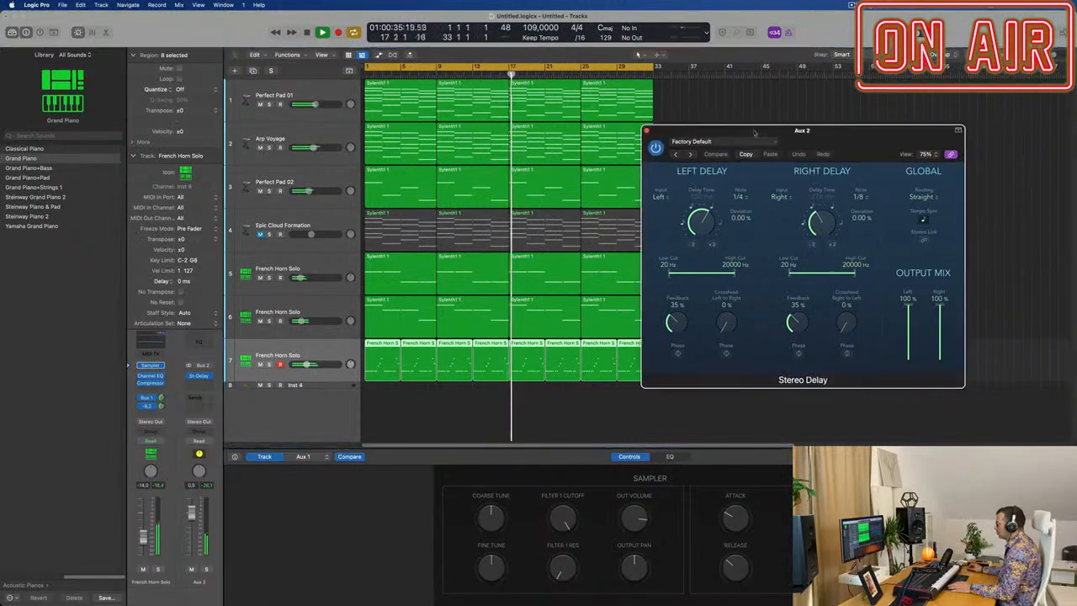
click(646, 132)
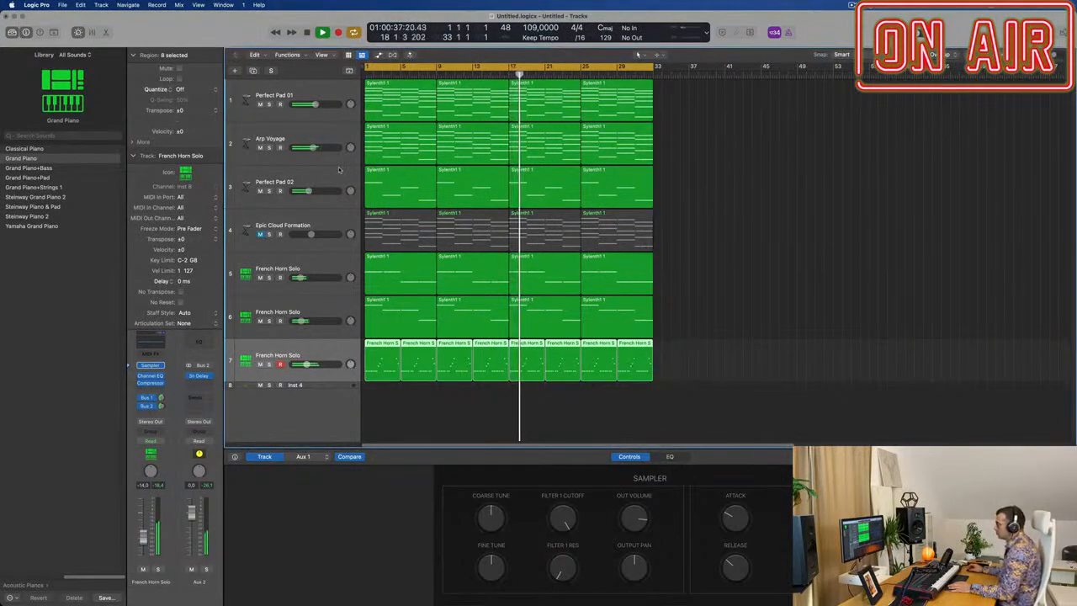
Lower the Arp Voyage track's volume slightly and adjust the Perform knob beside Delay in Perfect Pad 01's Alchemy instrument.
click(228, 141)
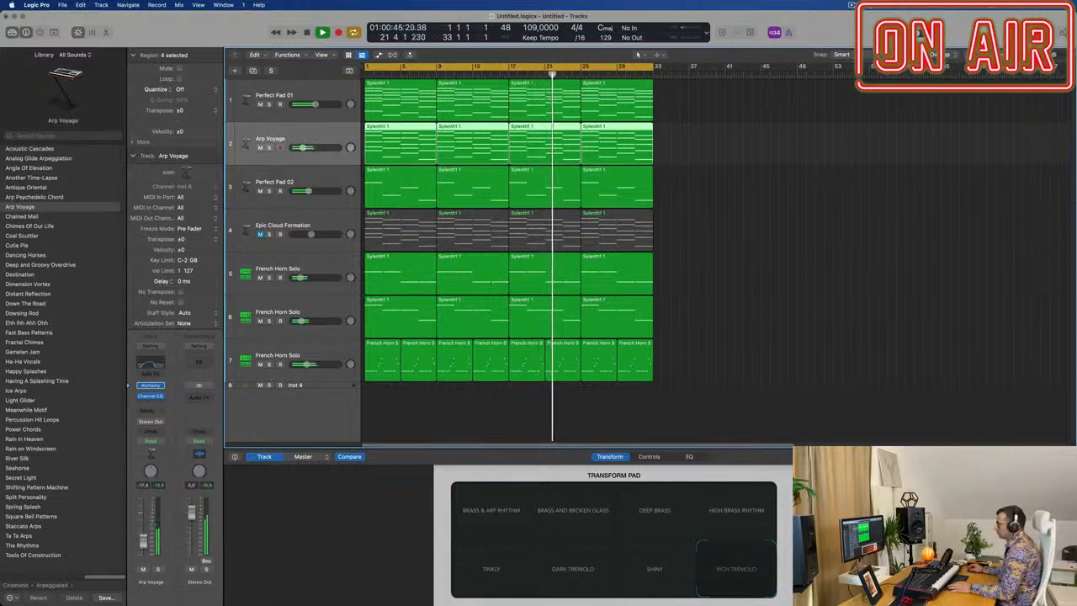
click(313, 95)
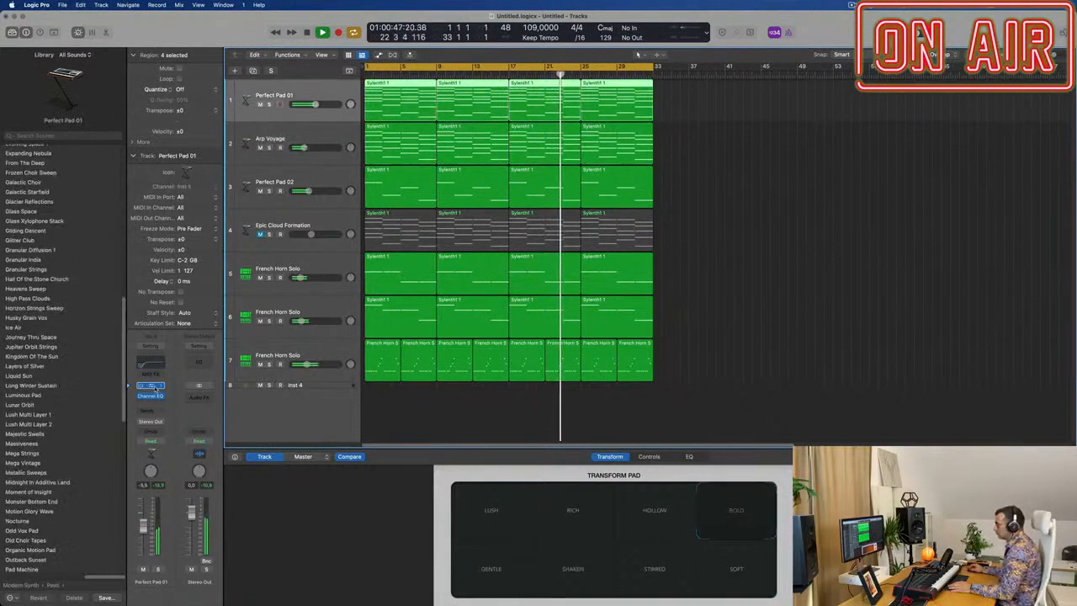
click(151, 386)
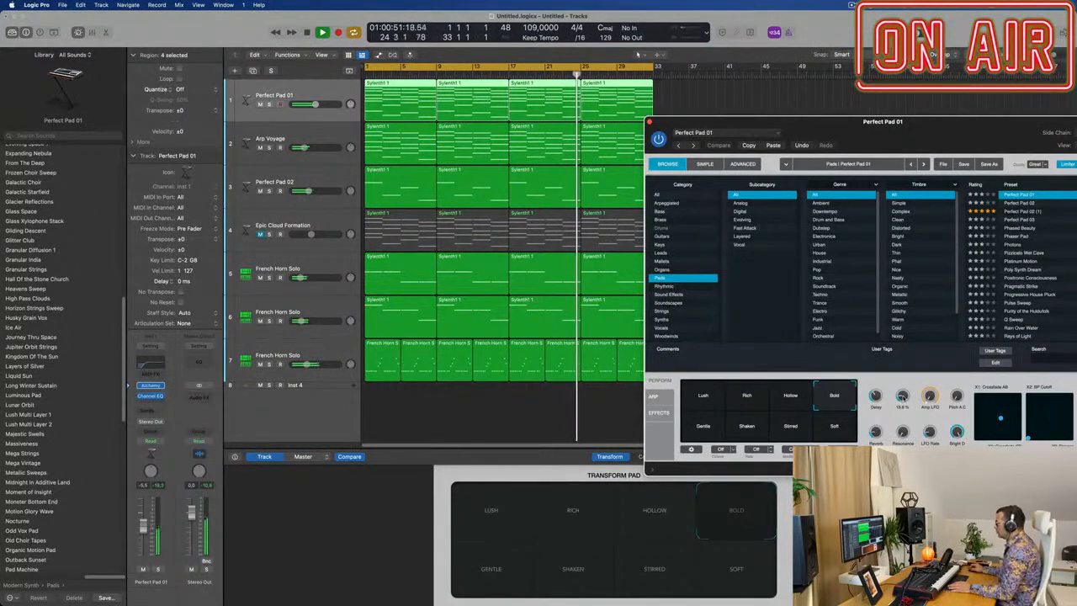
mouse_move(903, 398)
mouse_down()
mouse_move(921, 334)
mouse_move(912, 397)
mouse_up()
drag(684, 132, 495, 69)
click(460, 59)
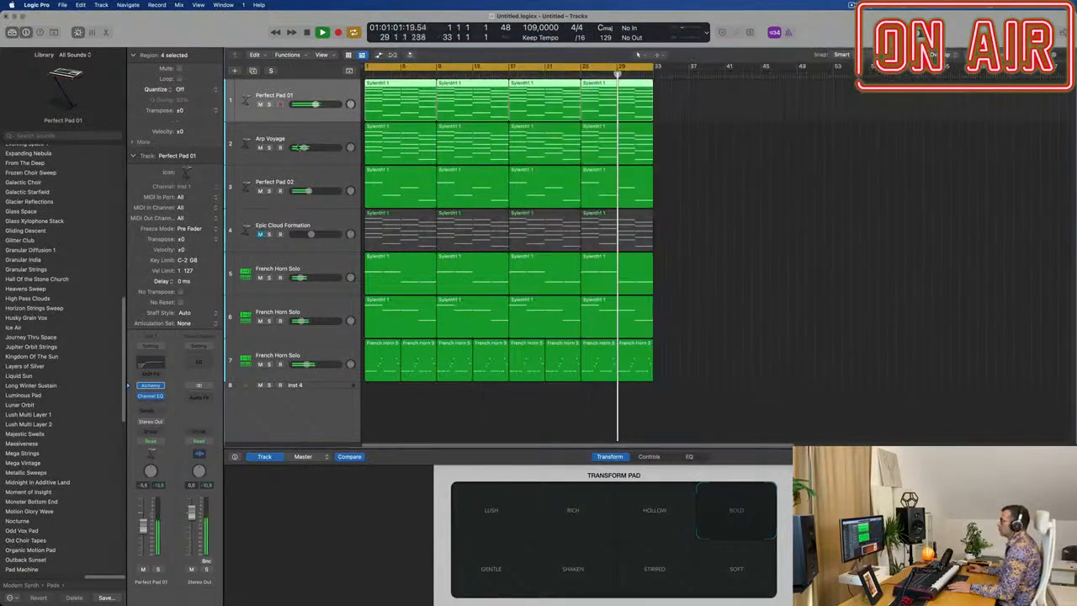
Select all eight regions of the piano track and open them in the Piano Roll.
scroll(759, 293, left, 2)
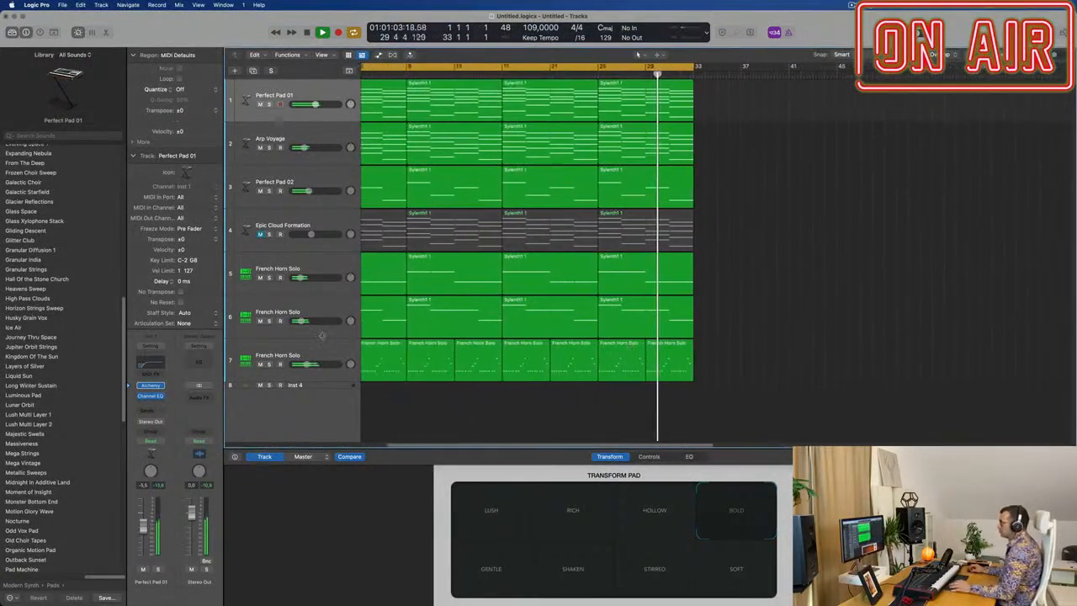
click(326, 348)
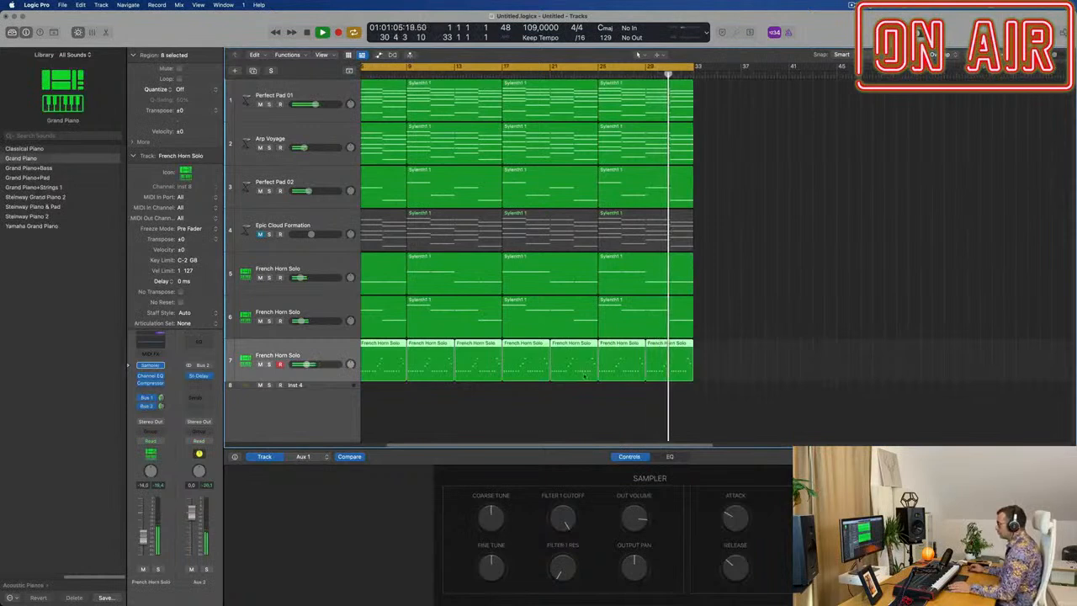
scroll(313, 365, left, 1)
scroll(403, 387, left, 3)
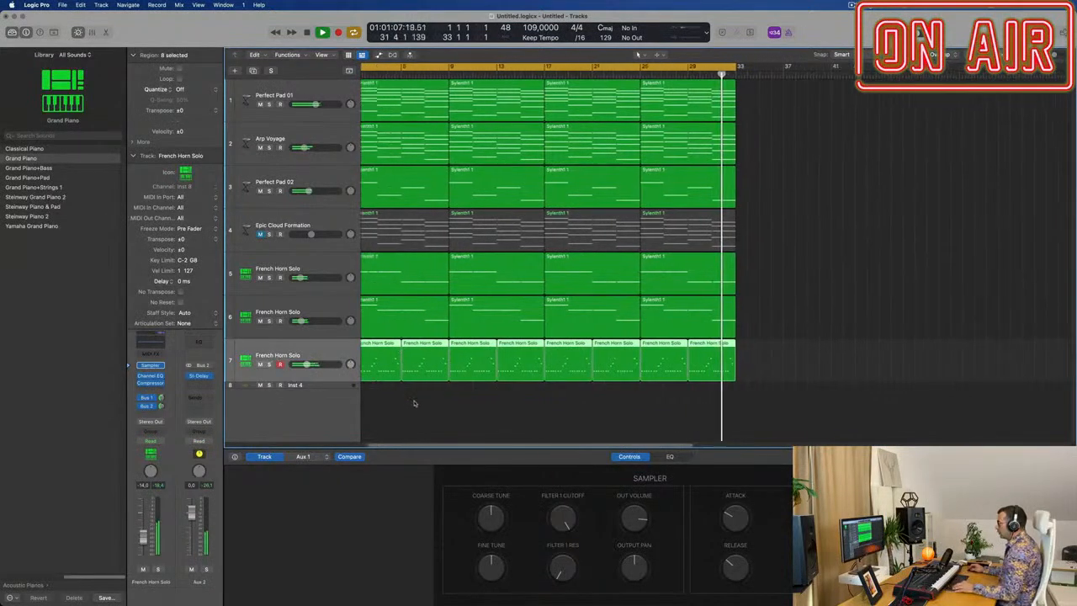
double_click(389, 347)
Lower the velocities of the first piano region's notes and shape them into a gradual rise across the phrase.
scroll(436, 555, down, 4)
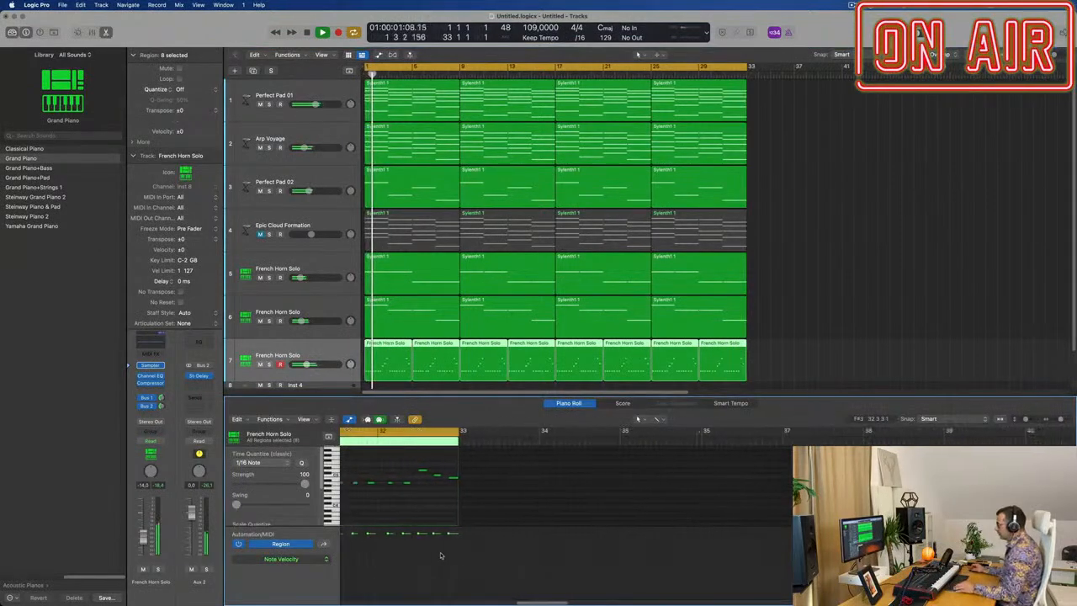
scroll(441, 550, left, 4)
scroll(445, 548, down, 5)
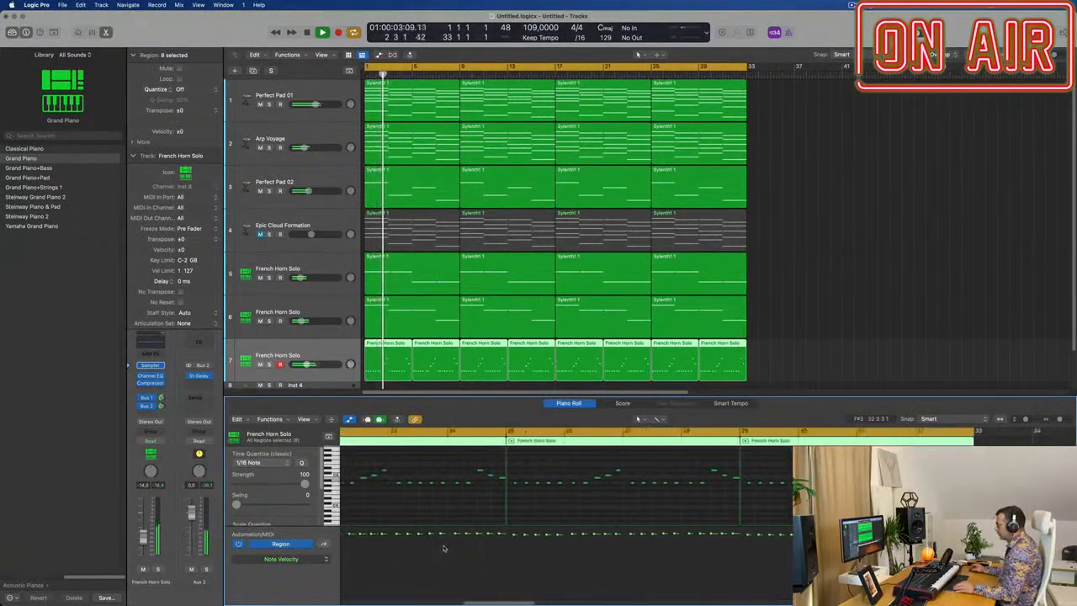
scroll(446, 557, down, 6)
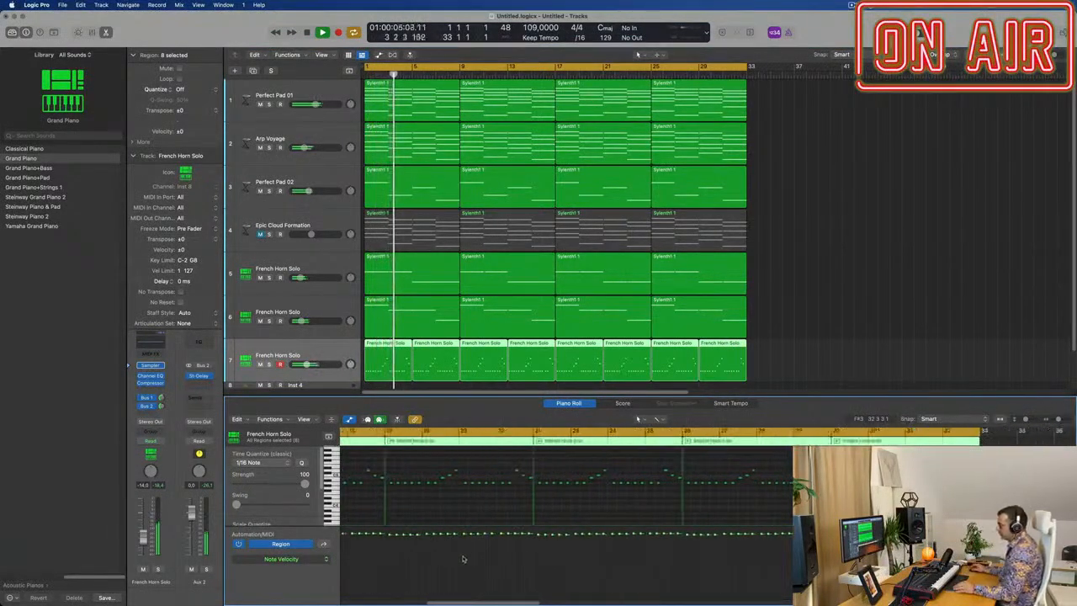
scroll(466, 559, down, 5)
scroll(483, 559, left, 4)
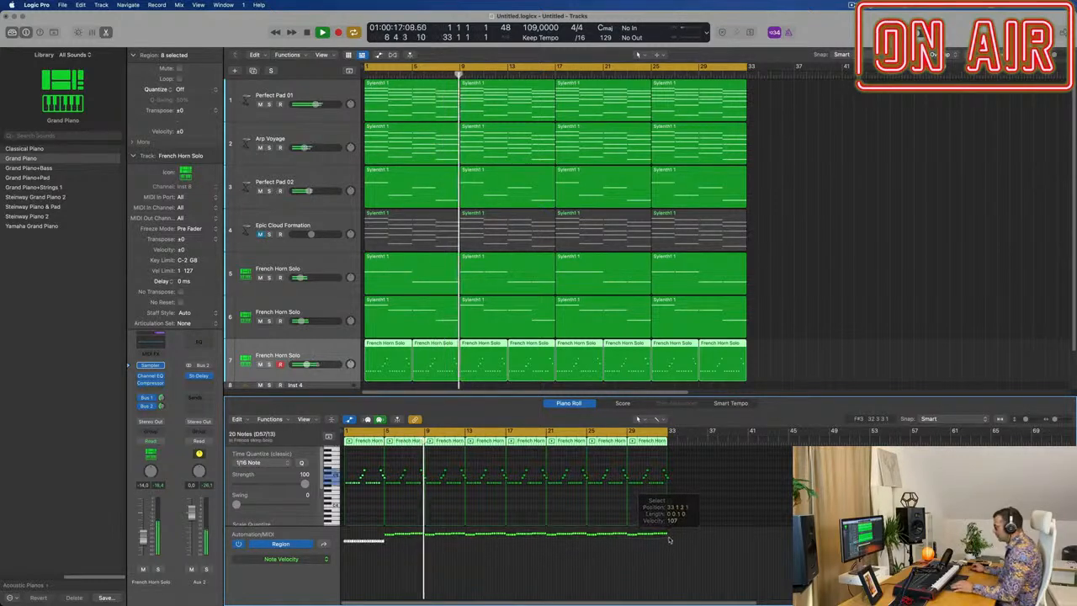
key(Return)
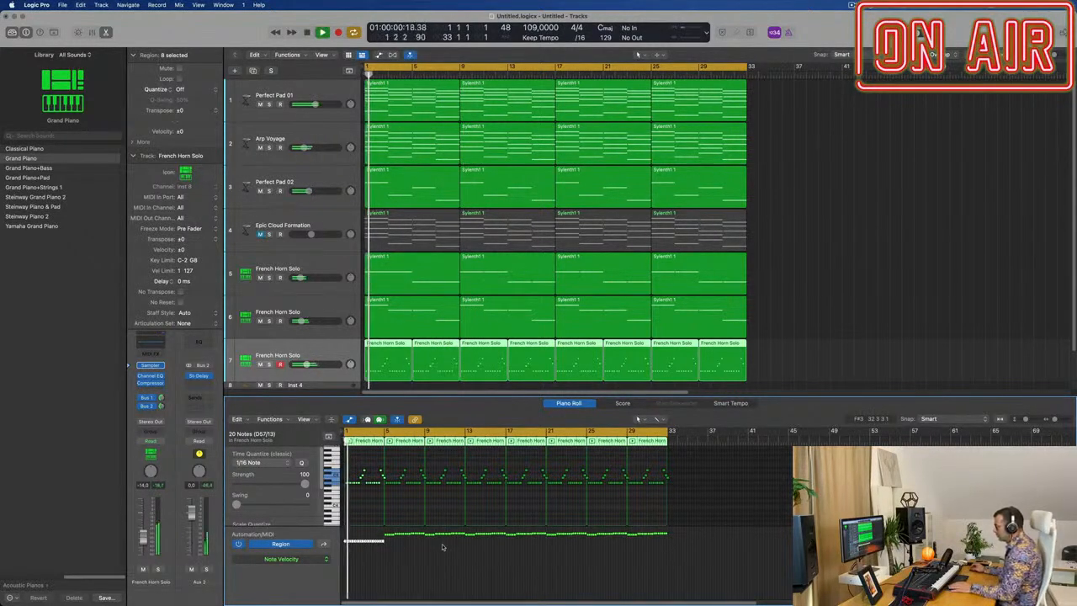
drag(347, 542, 350, 551)
key(space)
key(Return)
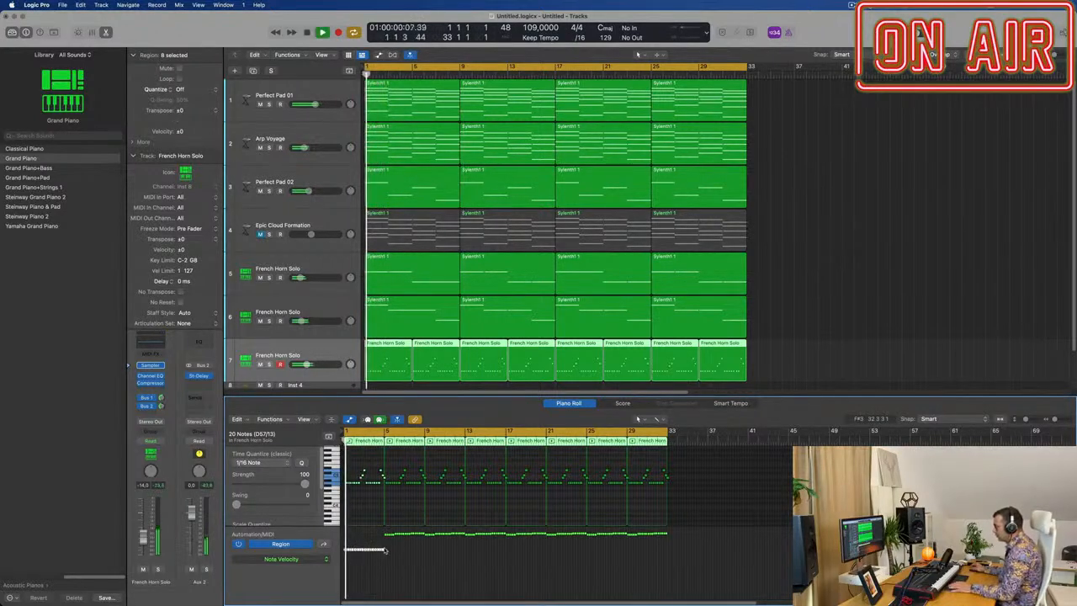
key(space)
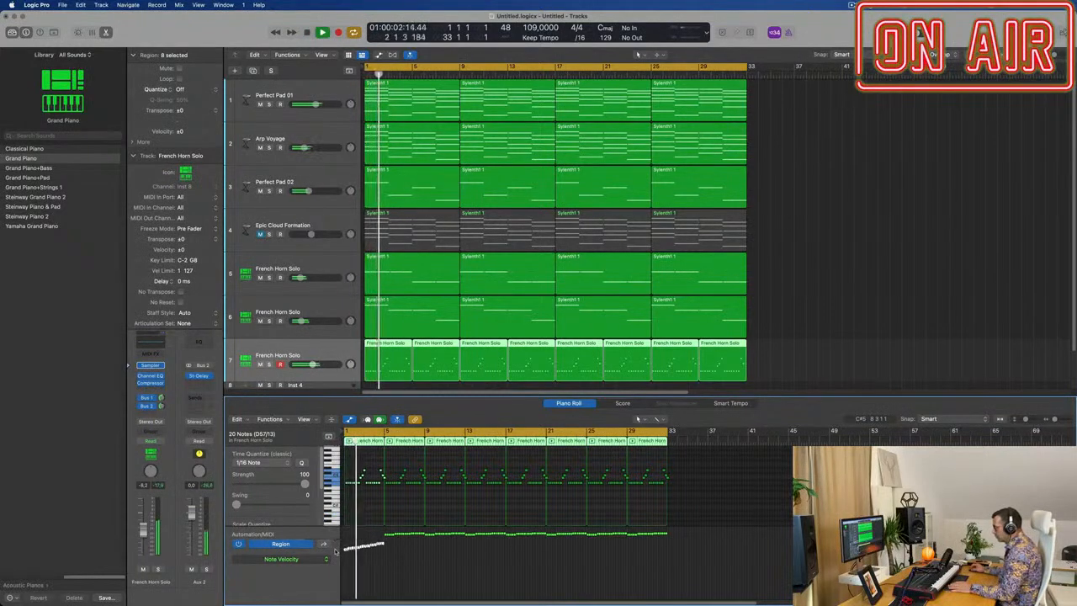
Delete the repeated piano regions after bar 5, keeping only the first region with the edited velocities.
scroll(346, 572, up, 4)
scroll(363, 572, down, 2)
key(Return)
scroll(362, 567, up, 3)
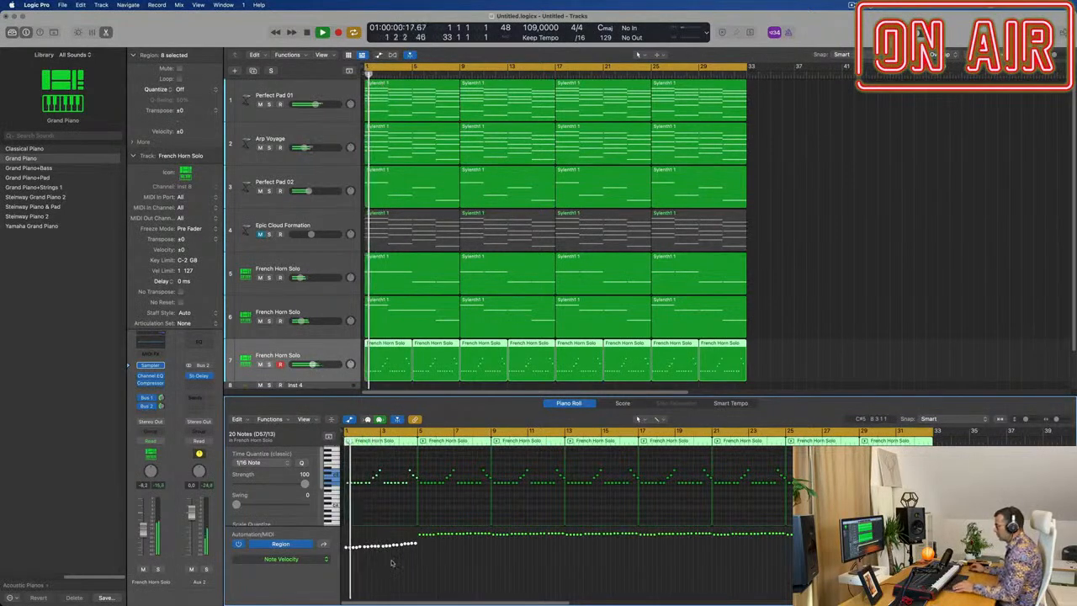
scroll(402, 565, up, 2)
scroll(413, 569, down, 4)
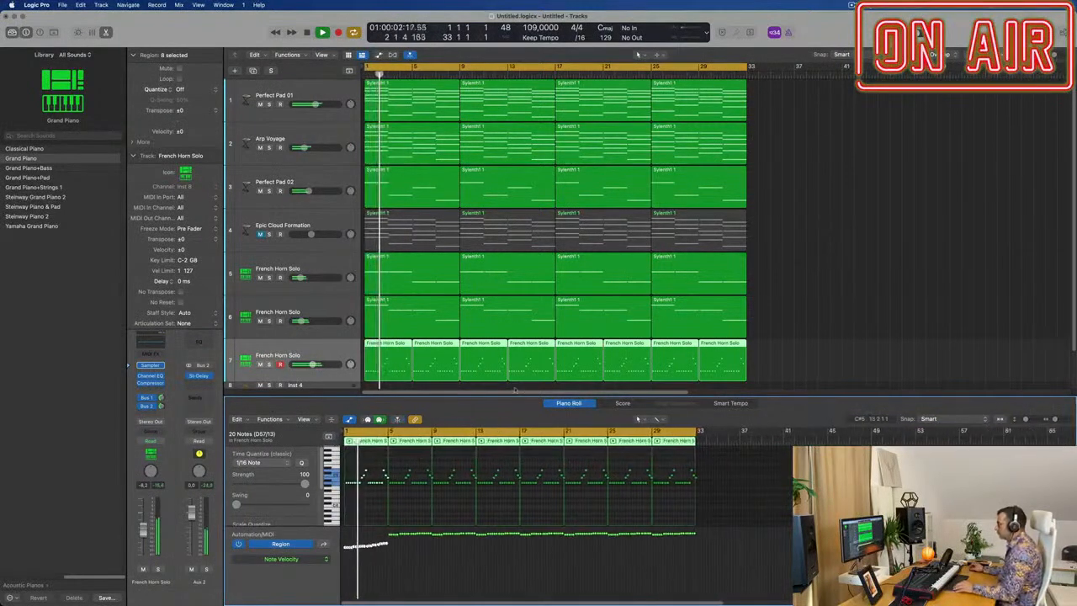
drag(785, 350, 382, 360)
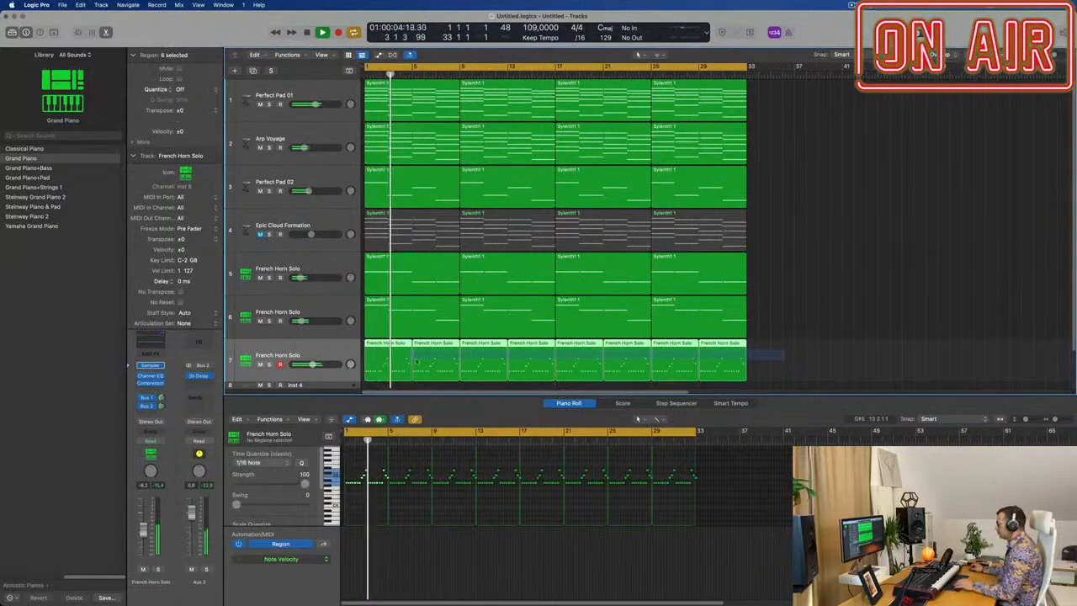
key(Delete)
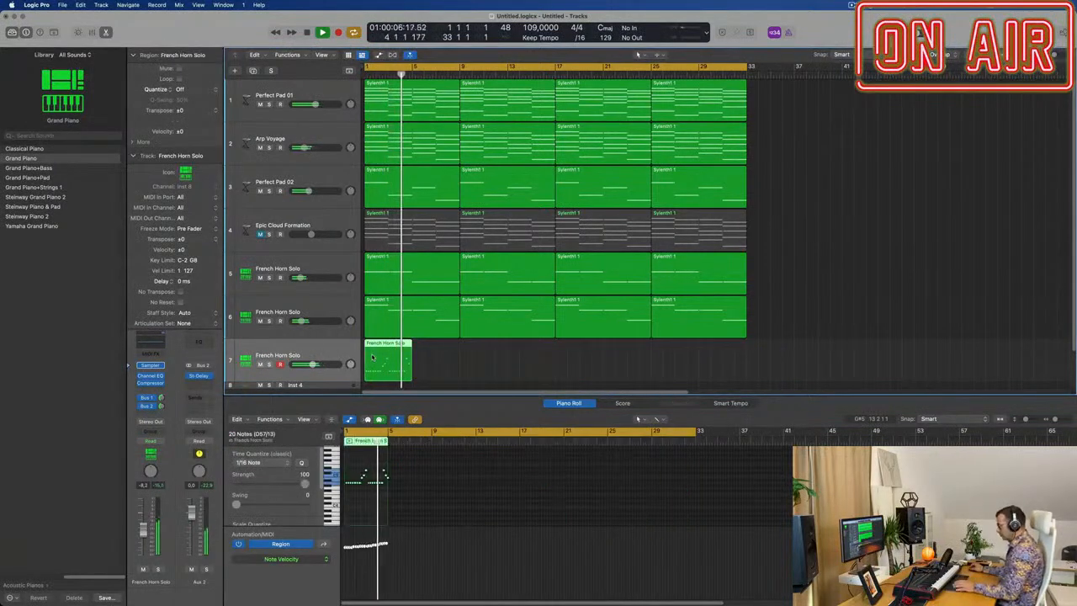
key(p)
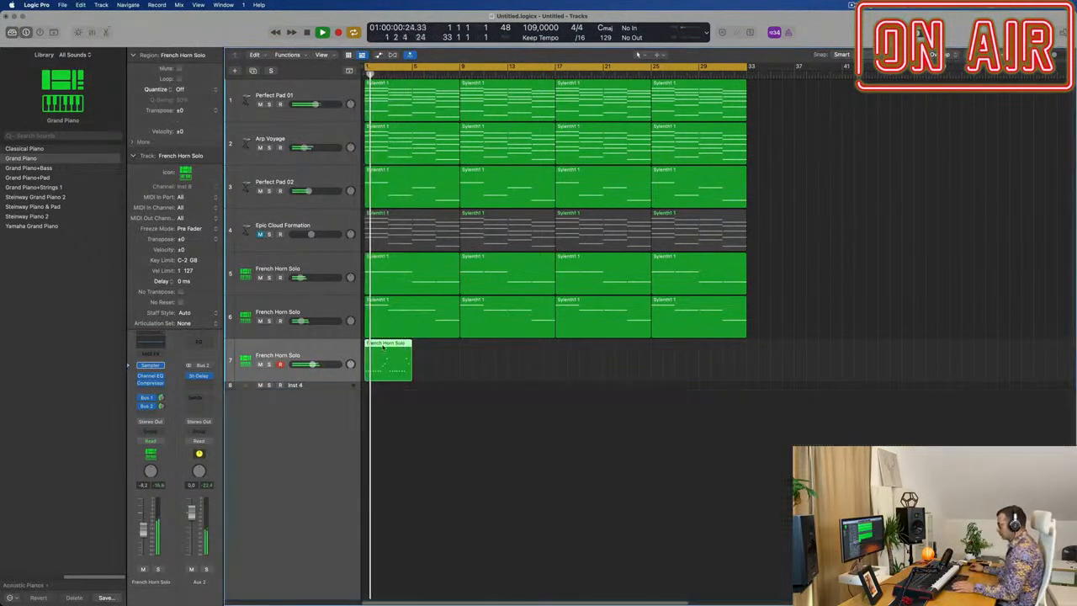
Transpose all notes of the remaining piano region down an octave.
double_click(383, 347)
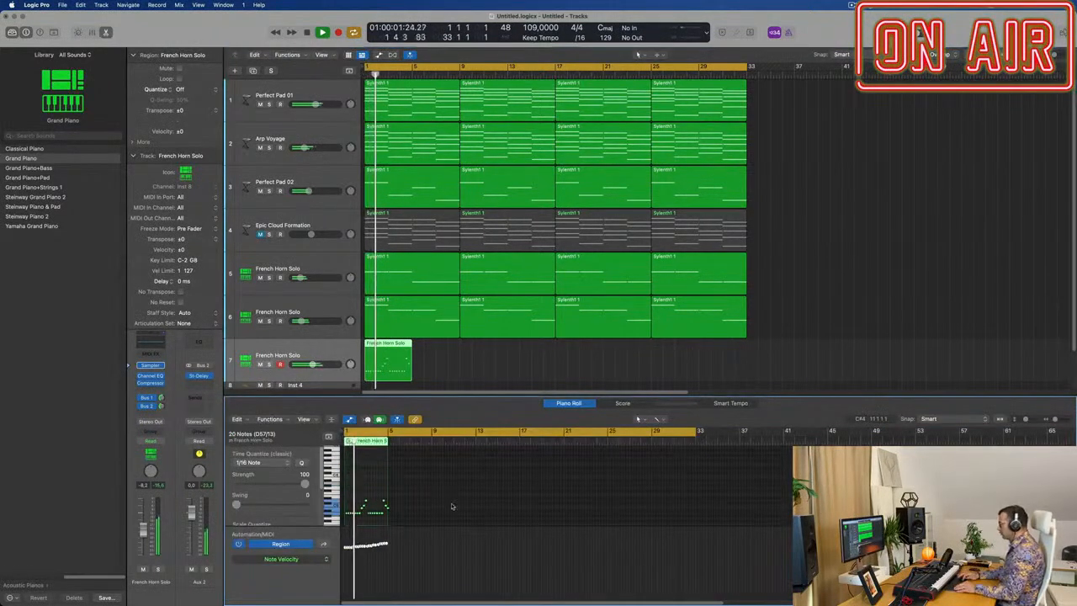
click(451, 364)
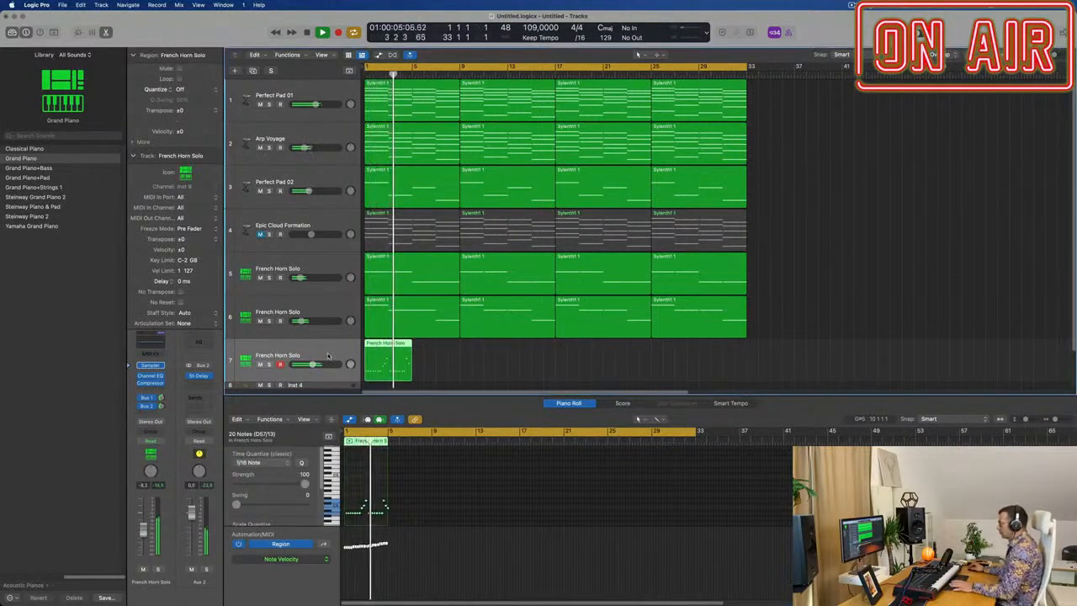
Duplicate the piano track, copy the region onto it at bar 1 and transpose the copy up an octave.
click(251, 73)
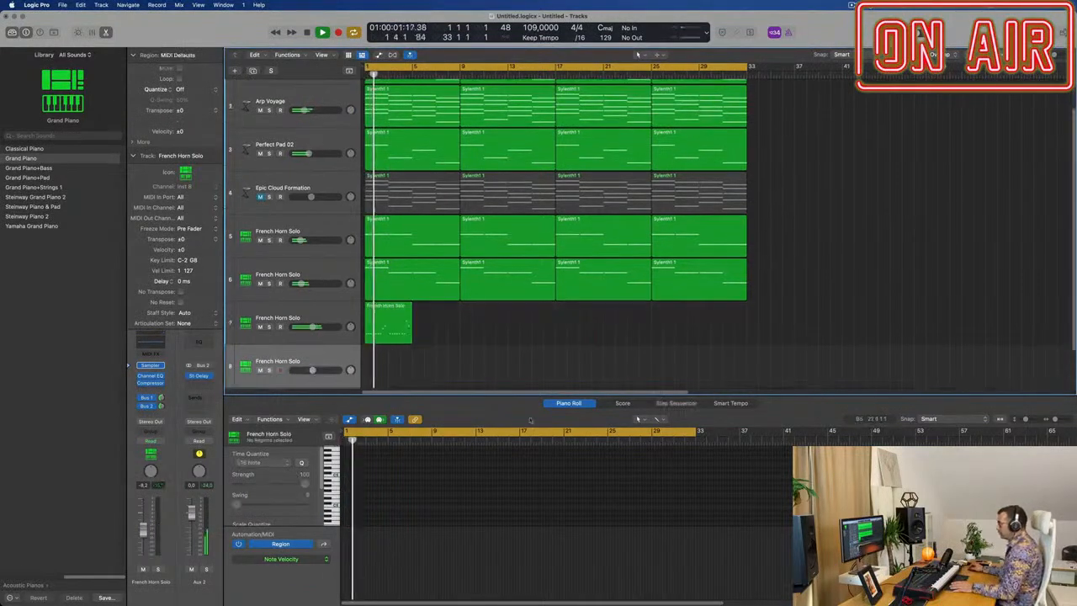
drag(390, 337, 390, 371)
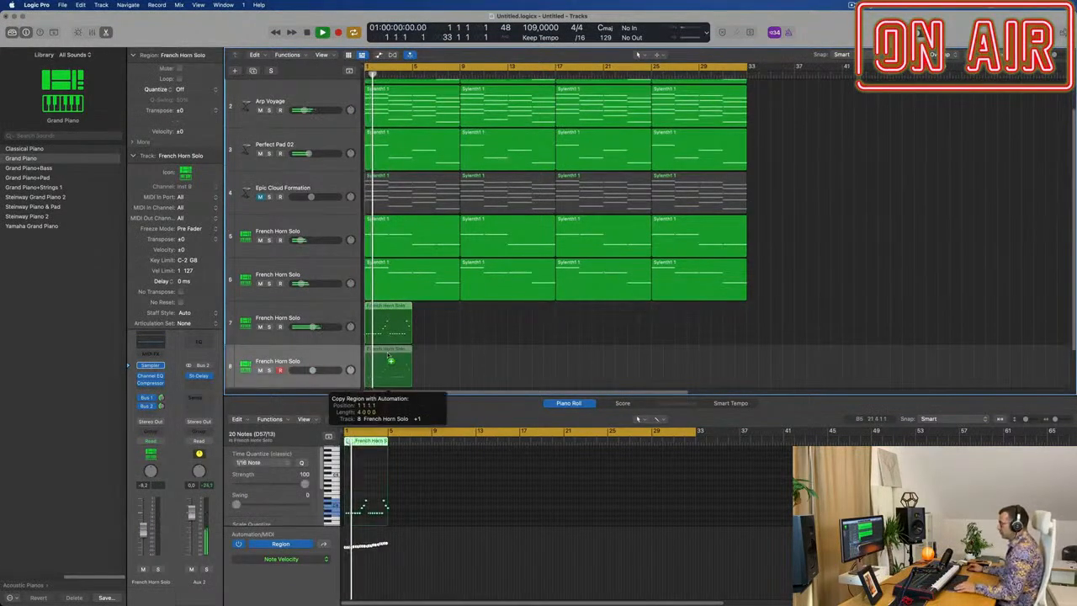
click(369, 475)
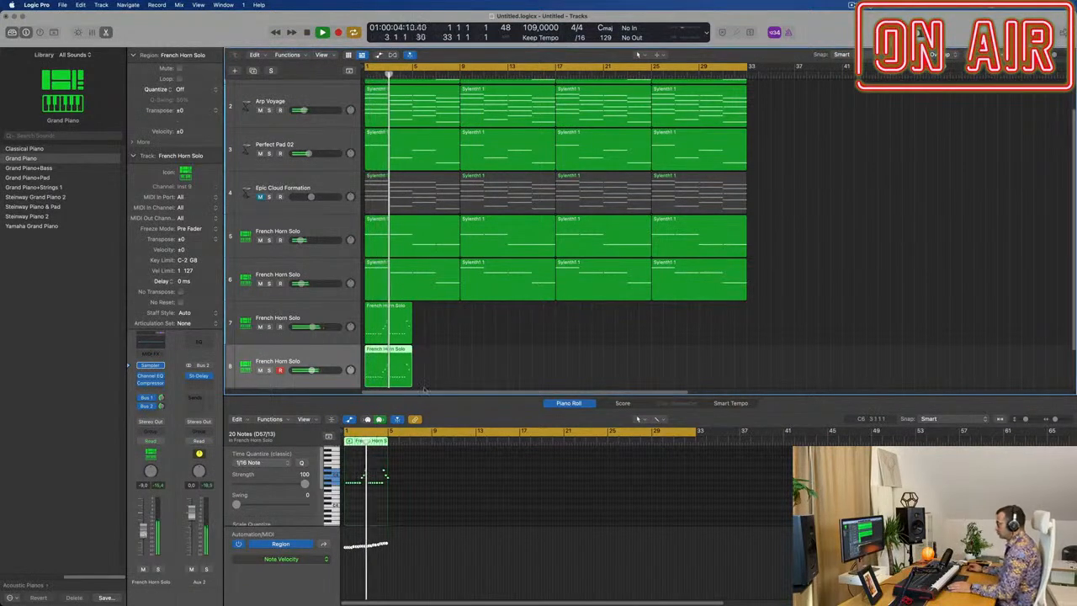
Repeat the first region of both piano tracks together until they fill the arrangement up to bar 33.
drag(452, 331, 392, 359)
key(super+r)
key(super+r)
key(super+r)
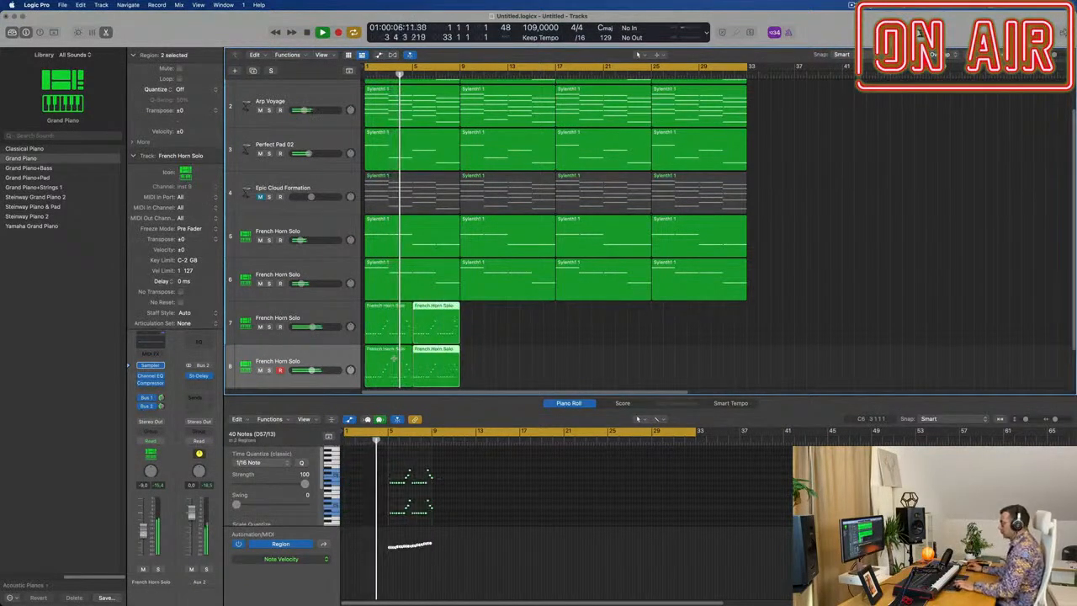
key(super+r)
key(super+r)
key(super+r)
key(super+r)
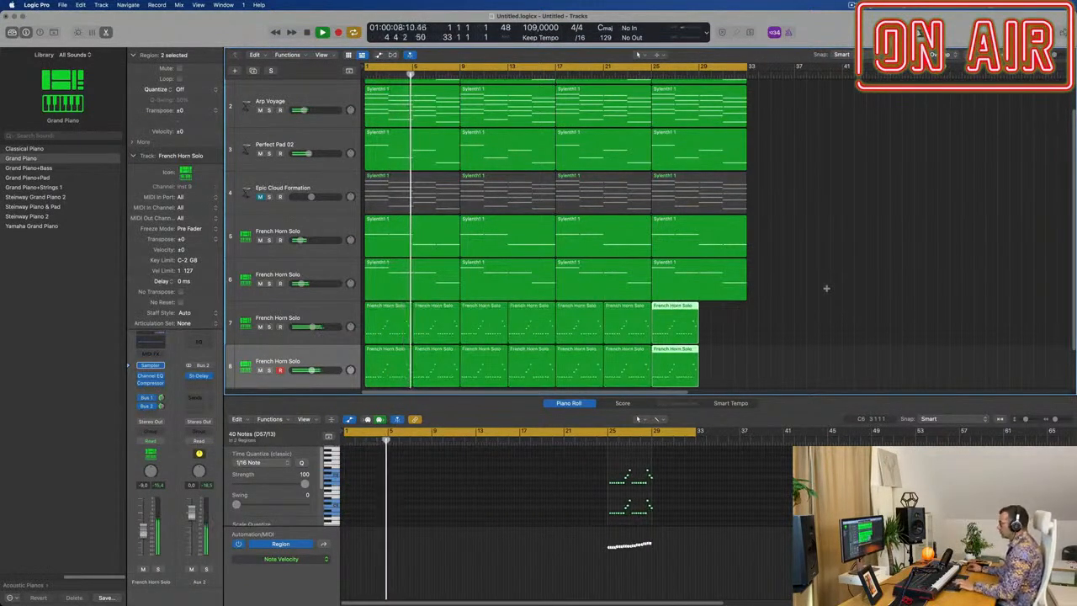
click(828, 292)
key(super+Right)
key(super+Left)
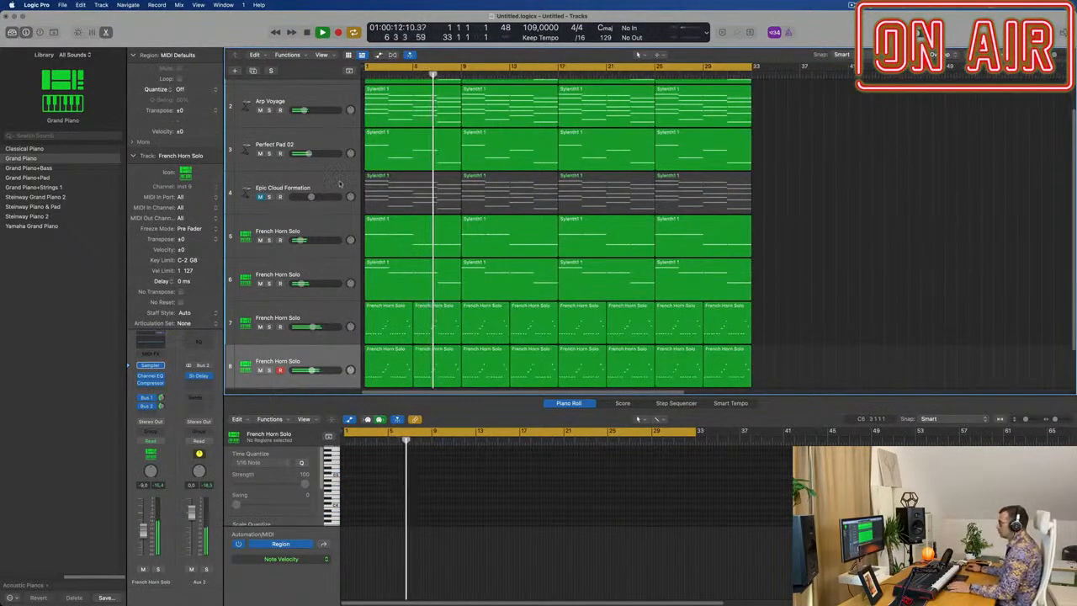
Unmute the Epic Cloud Formation track and cut its low frequencies with the low-cut band of its Channel EQ.
click(249, 196)
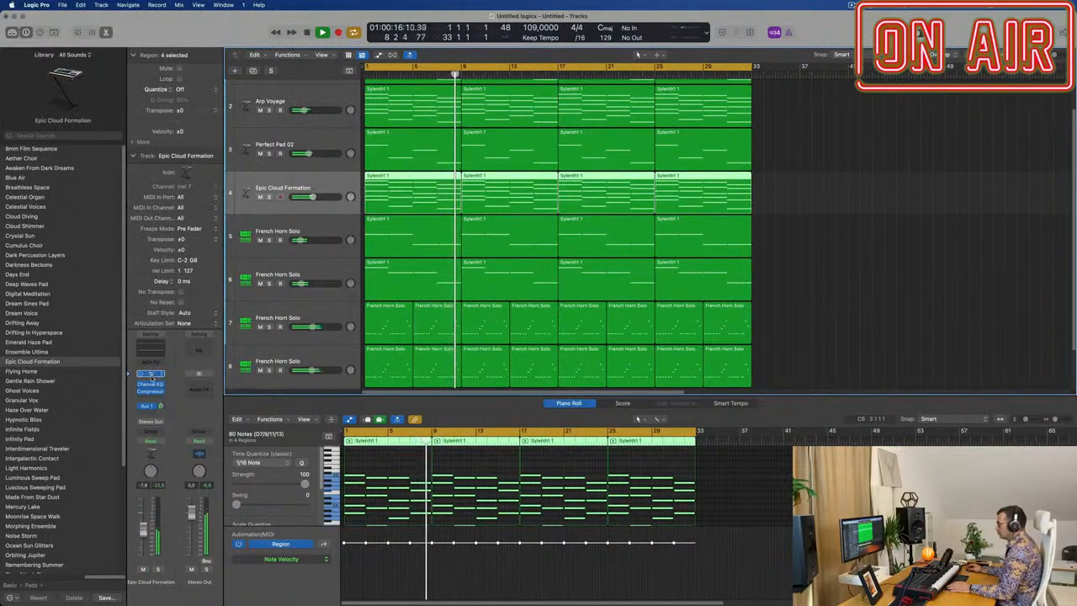
click(152, 374)
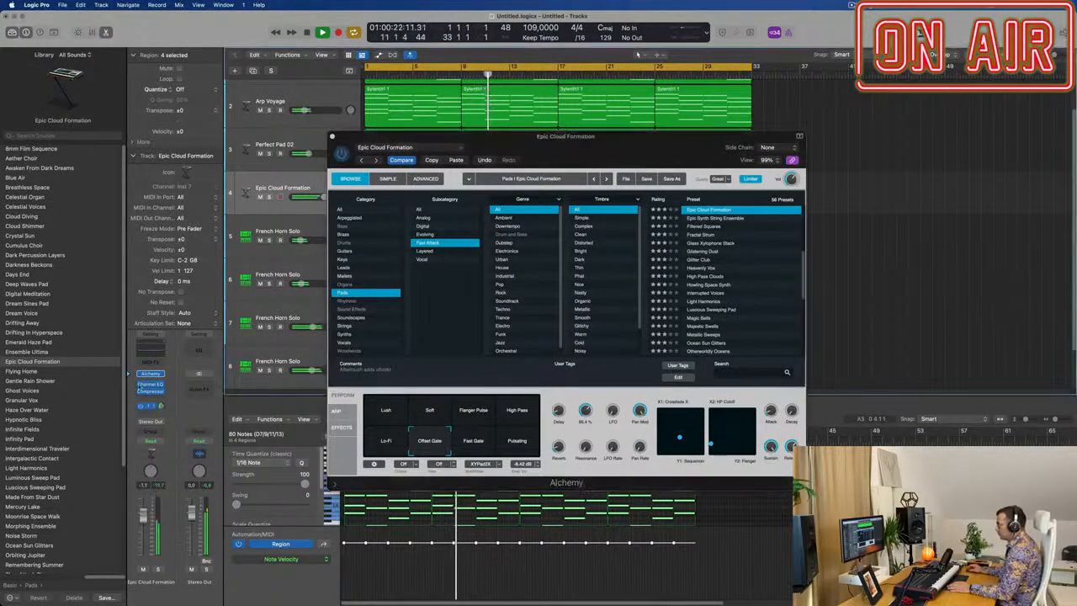
click(151, 385)
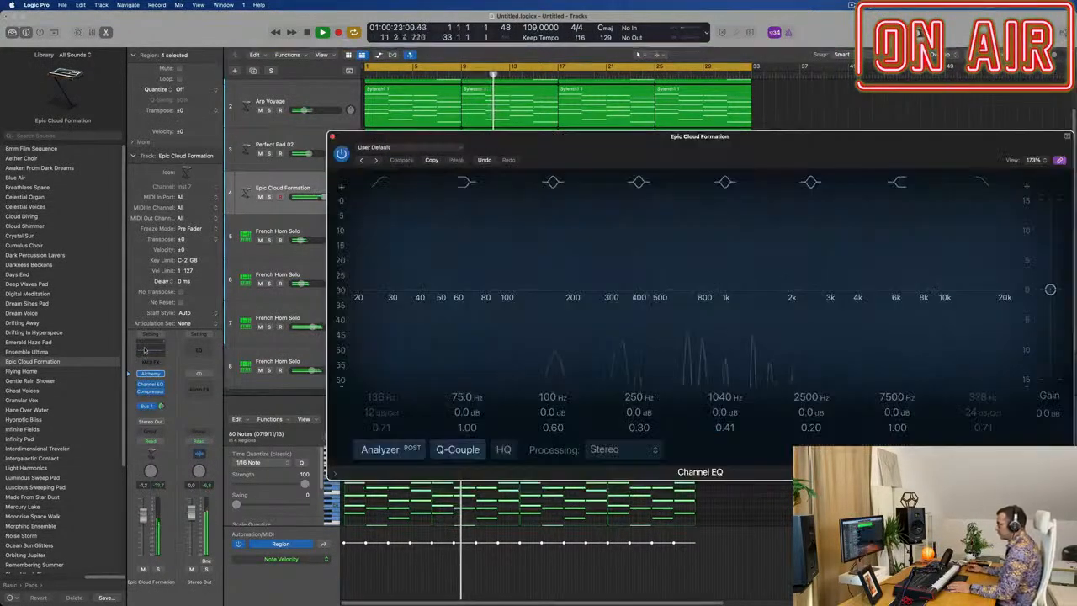
click(381, 182)
drag(387, 250, 496, 245)
drag(534, 309, 606, 306)
click(333, 136)
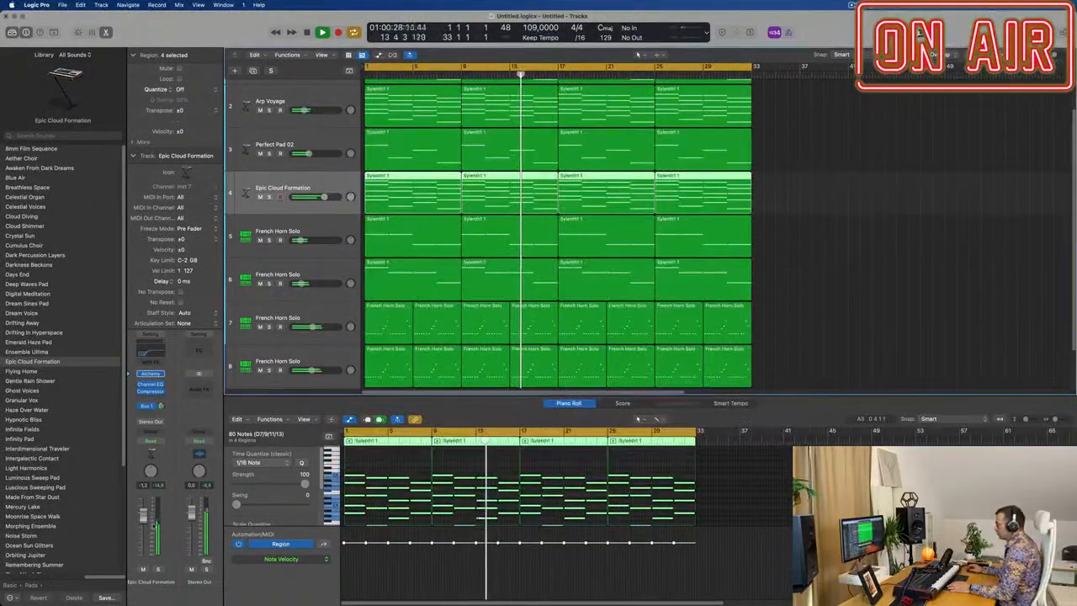
Lower the Epic Cloud Formation track's volume slightly, add a send to Bus 2 and raise its send level.
drag(143, 515, 143, 518)
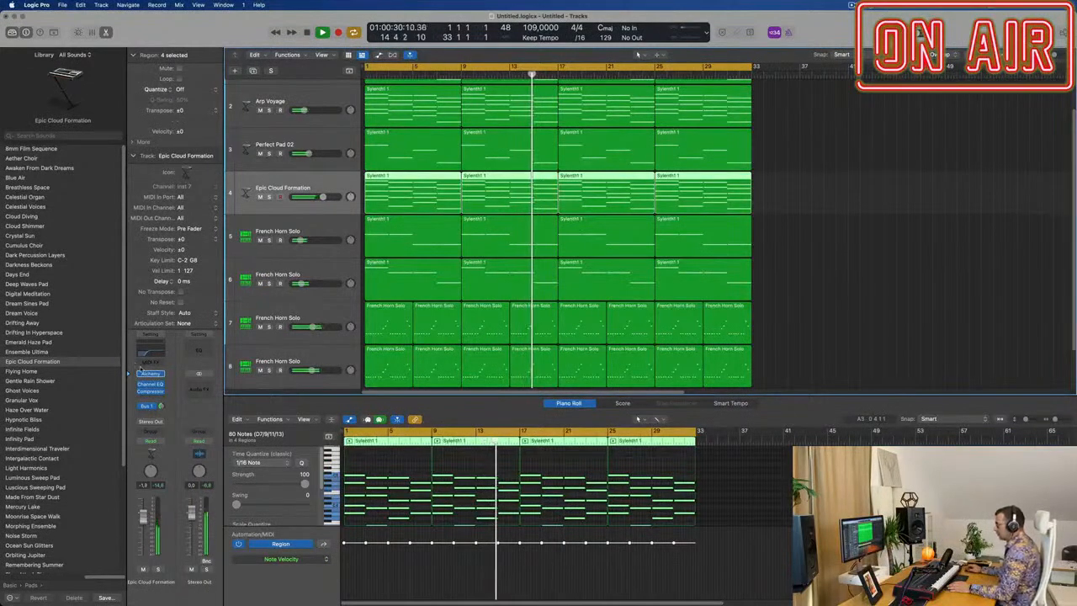
click(150, 374)
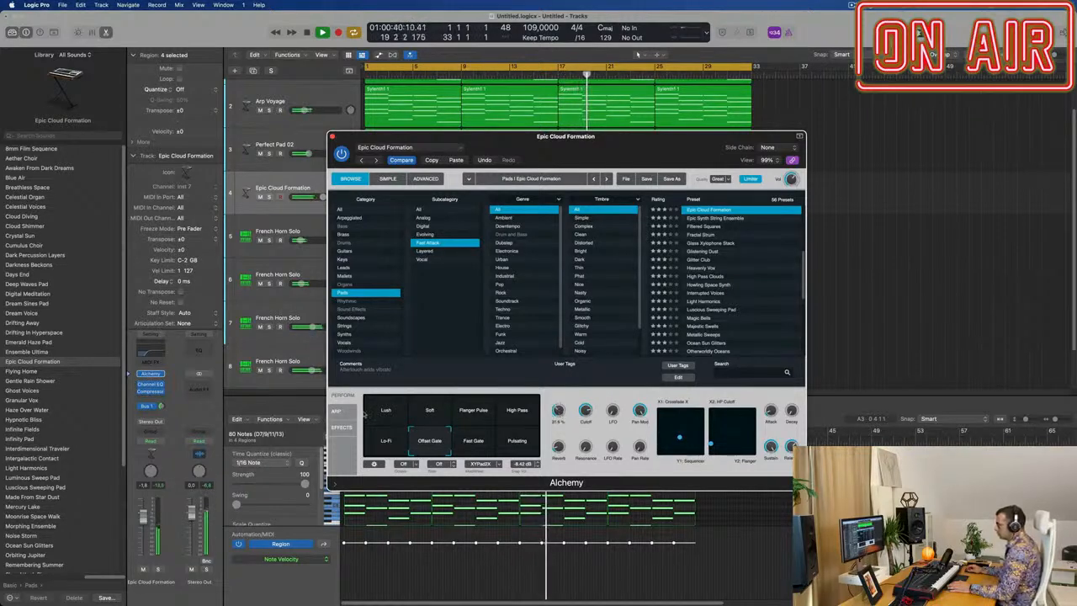
click(152, 419)
mouse_move(168, 427)
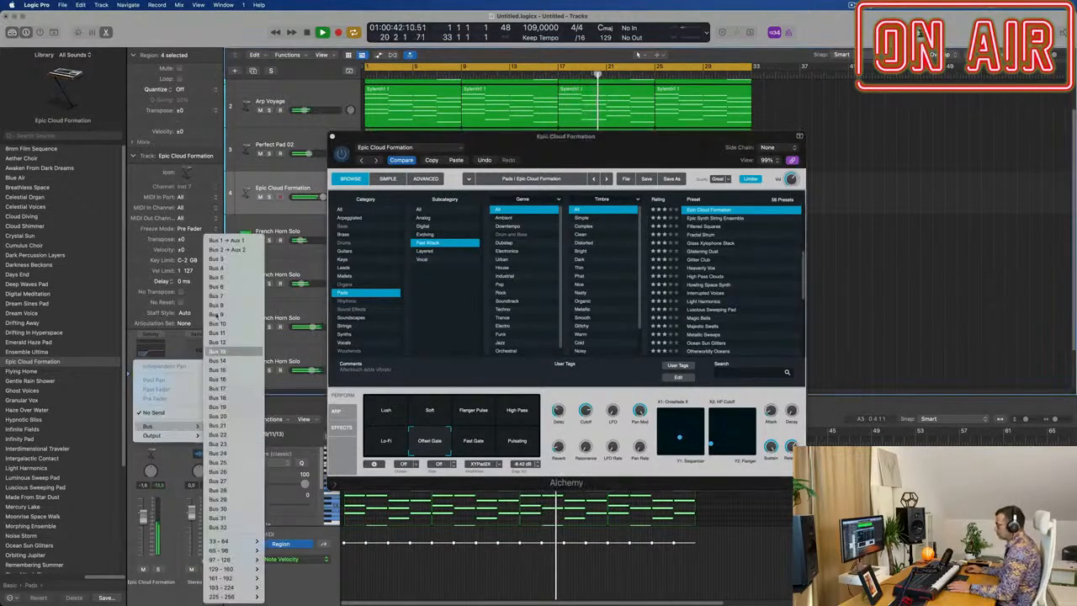
click(229, 250)
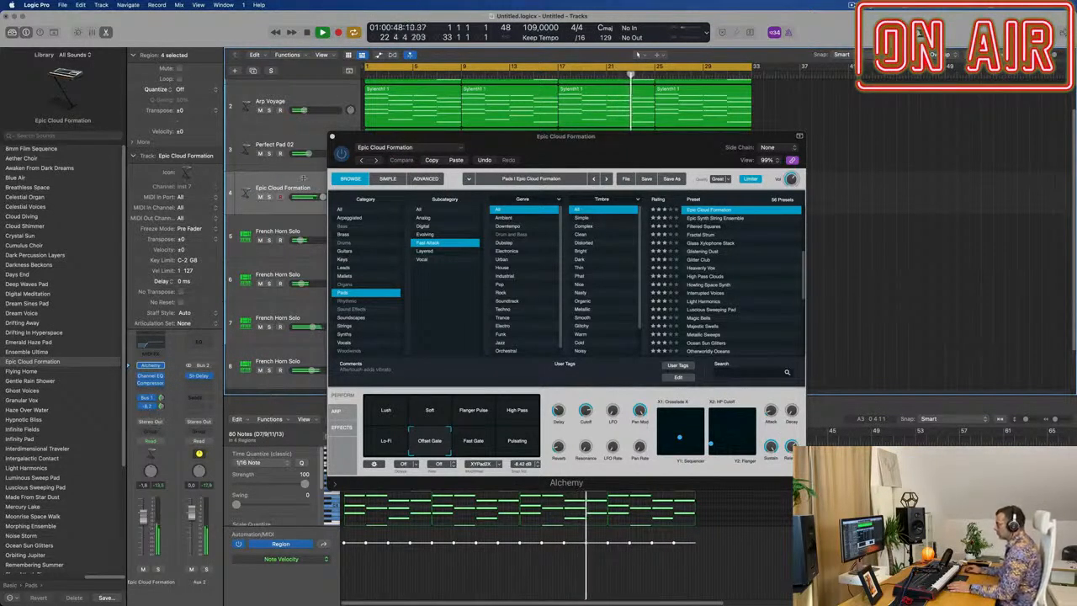
click(334, 137)
click(864, 228)
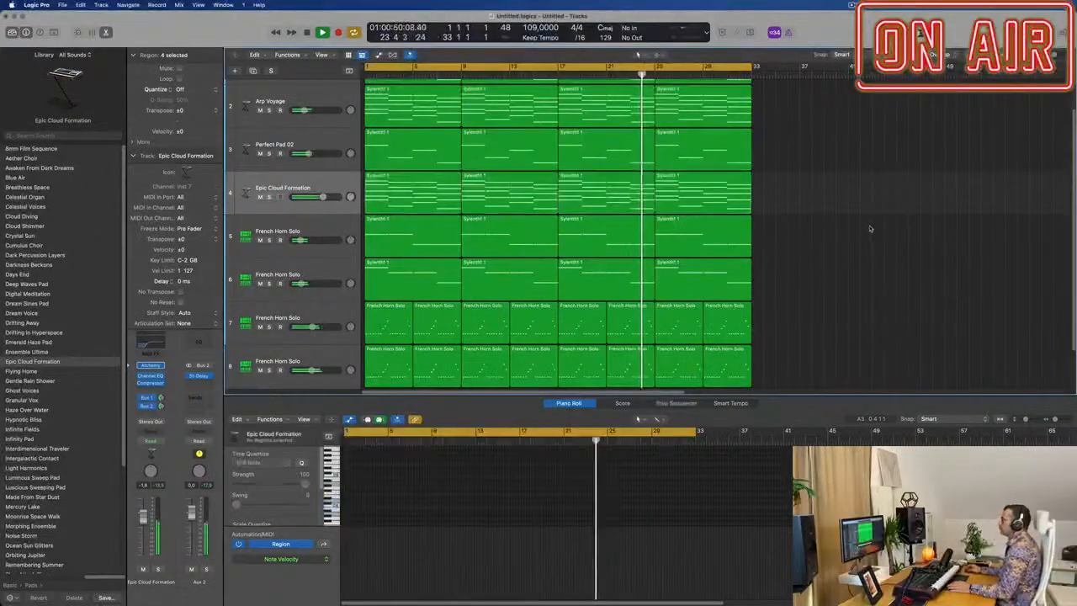
Compare the mix with Epic Cloud Formation muted and unmuted, and lower its volume to -2.5 dB.
click(260, 197)
click(260, 197)
click(311, 188)
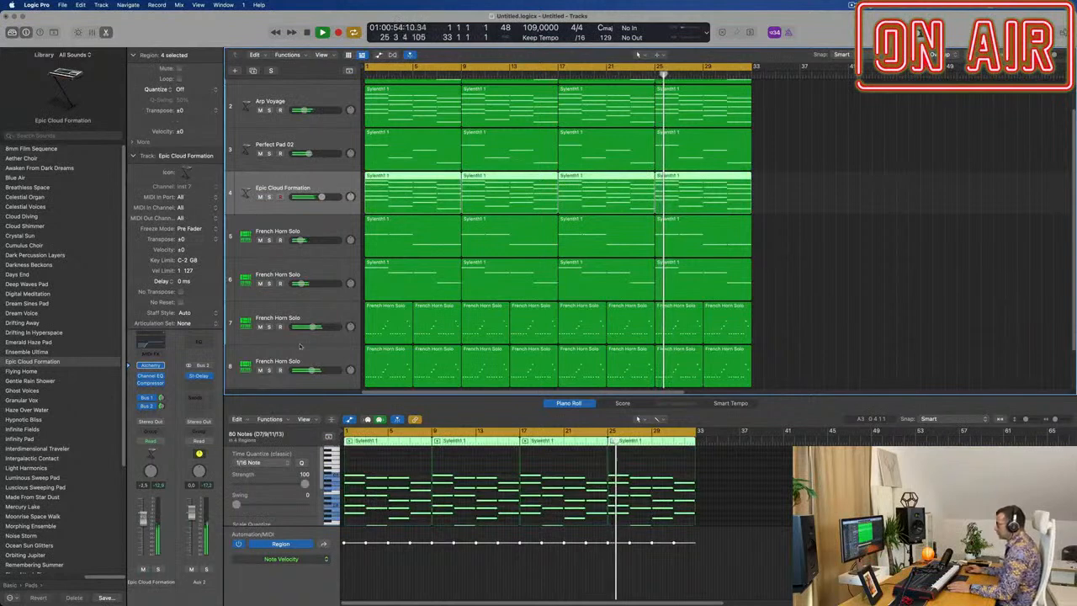
click(308, 229)
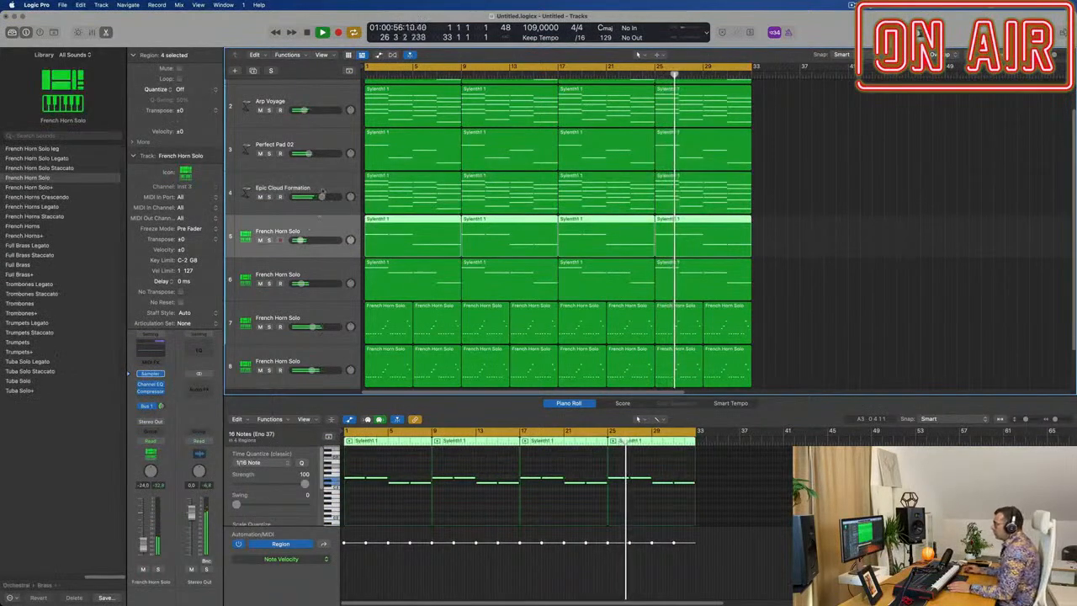
scroll(344, 145, up, 3)
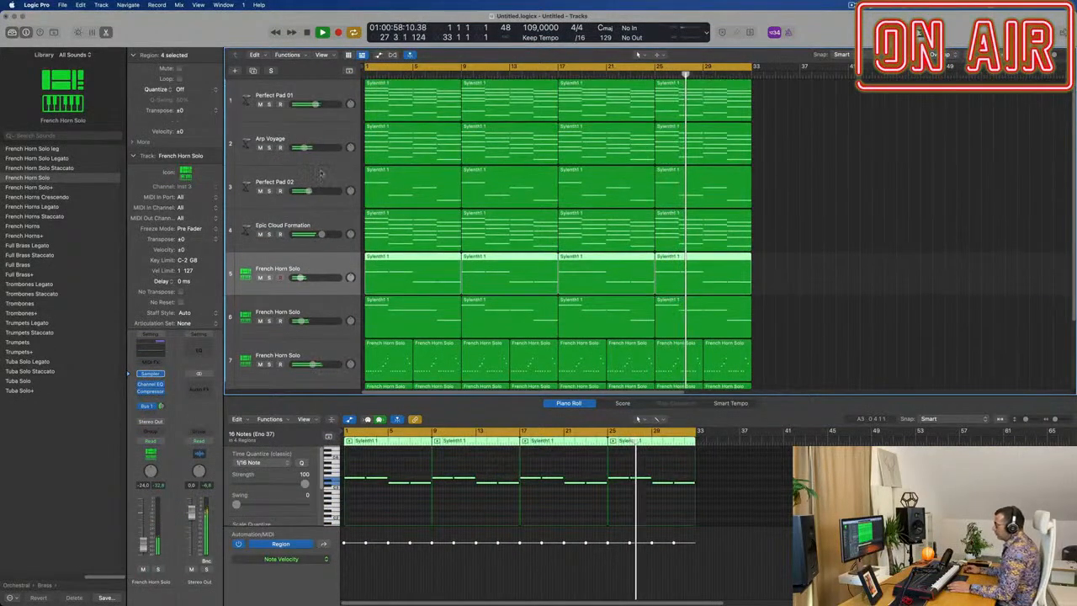
Solo the Perfect Pad 02 track briefly to check its sound and raise its volume slightly.
click(270, 192)
click(270, 191)
drag(309, 191, 317, 192)
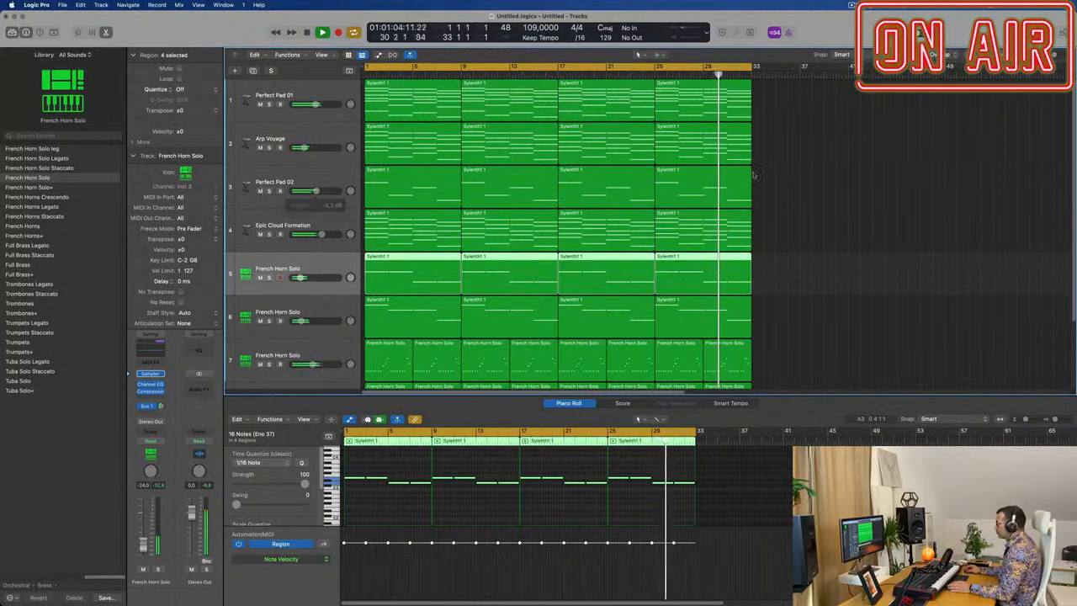
Transpose all notes in the four Perfect Pad 02 regions down one octave.
click(696, 190)
drag(859, 182, 433, 194)
click(468, 487)
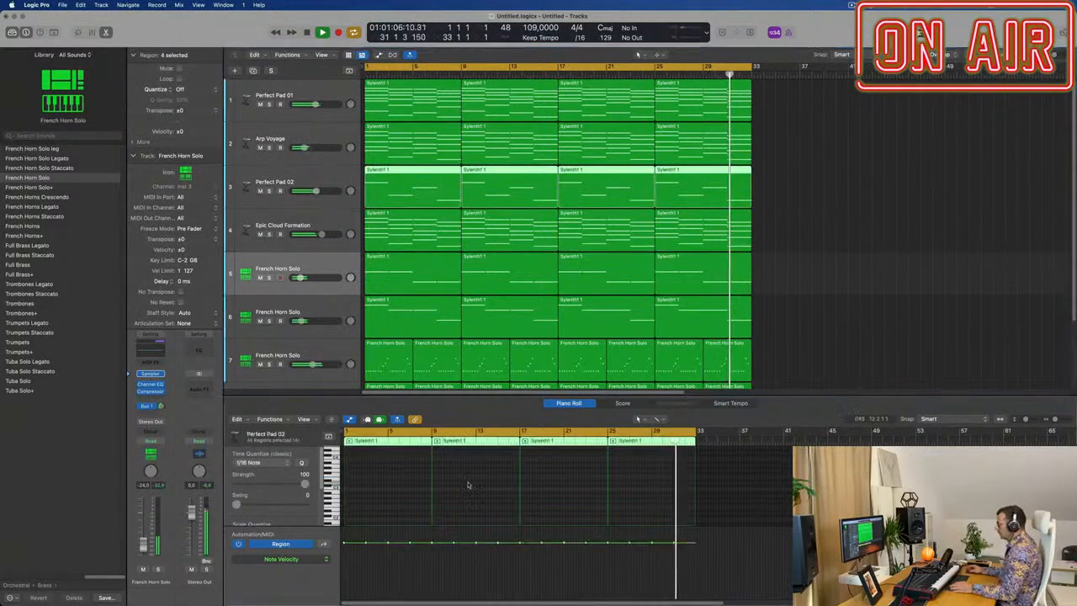
key(super+a)
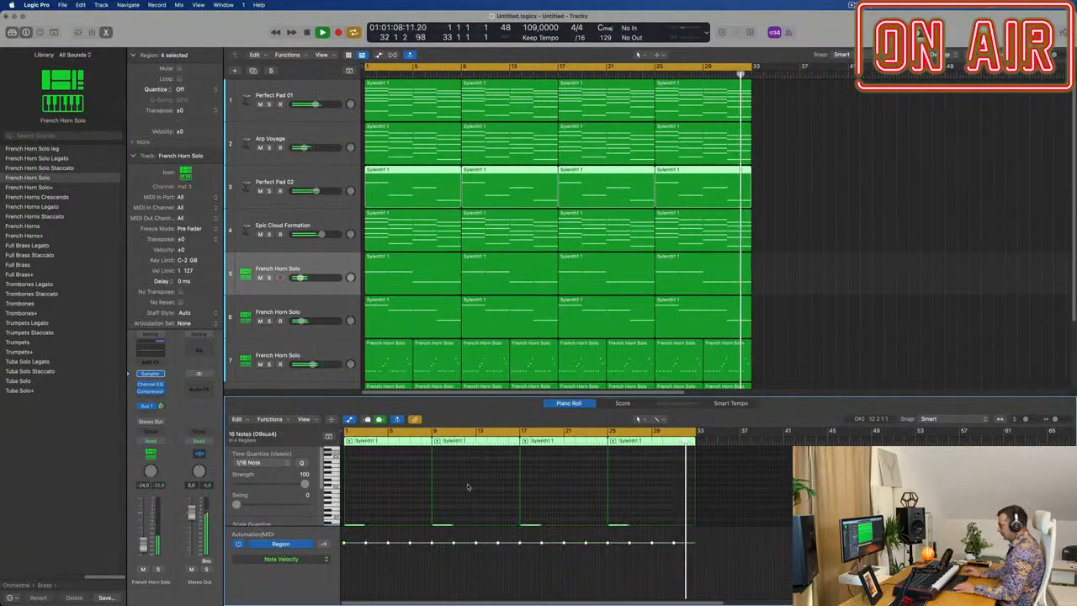
scroll(468, 485, down, 3)
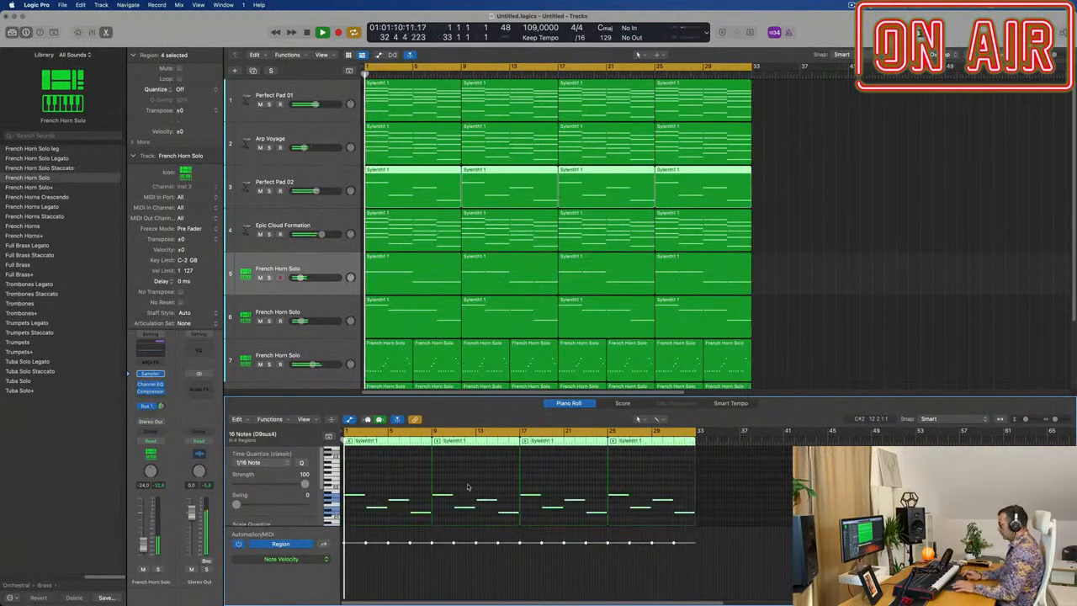
key(alt+shift+Down)
Solo the Arp Voyage track briefly to check its sound and raise its volume to -14.6 dB.
click(833, 217)
key(z)
key(super+Left)
key(super+Left)
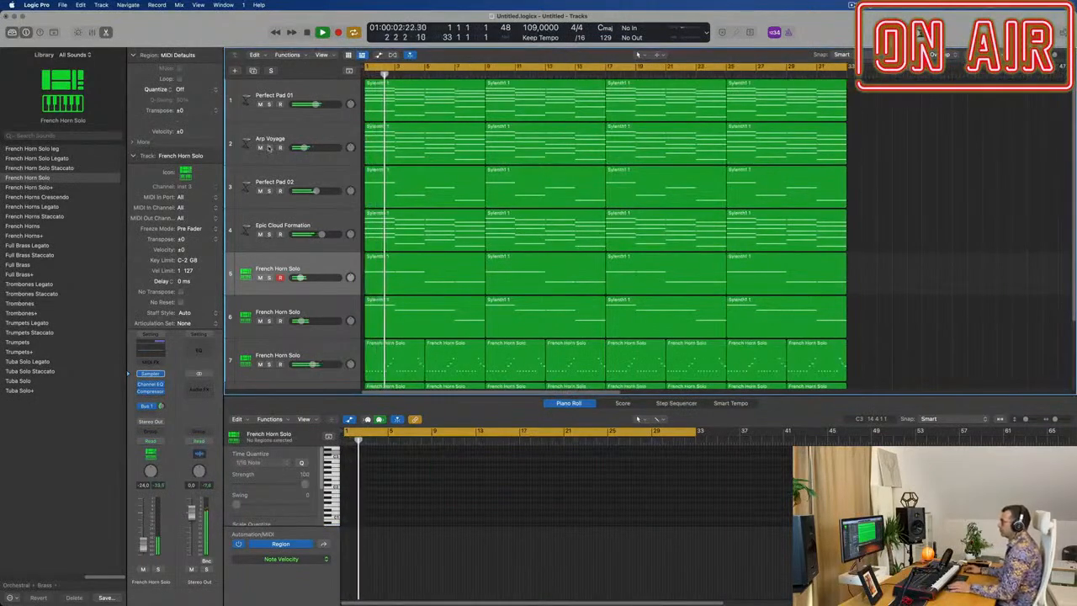
click(269, 147)
click(269, 147)
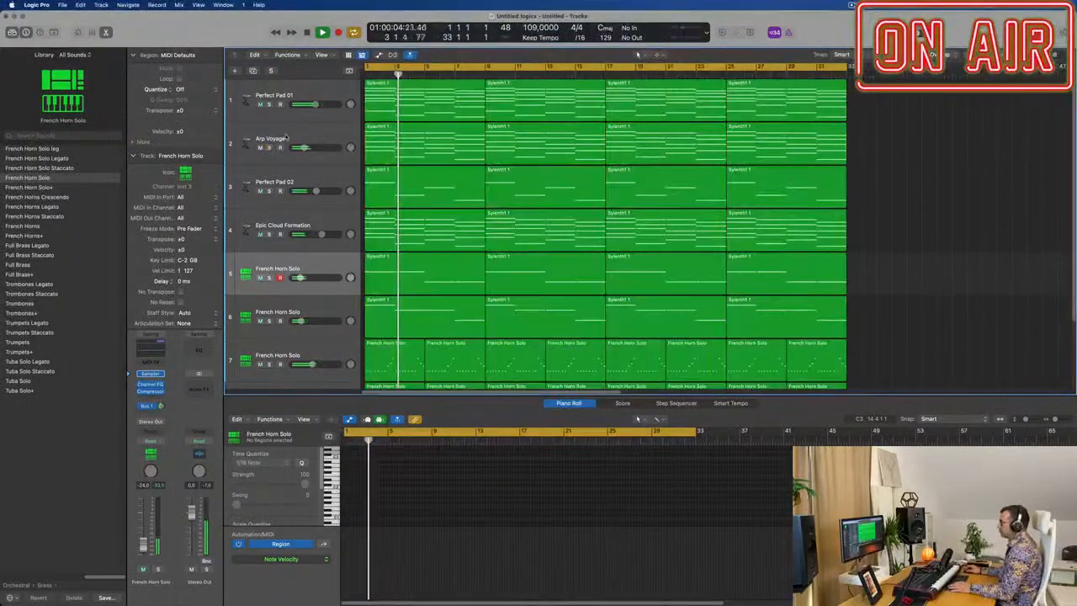
click(283, 141)
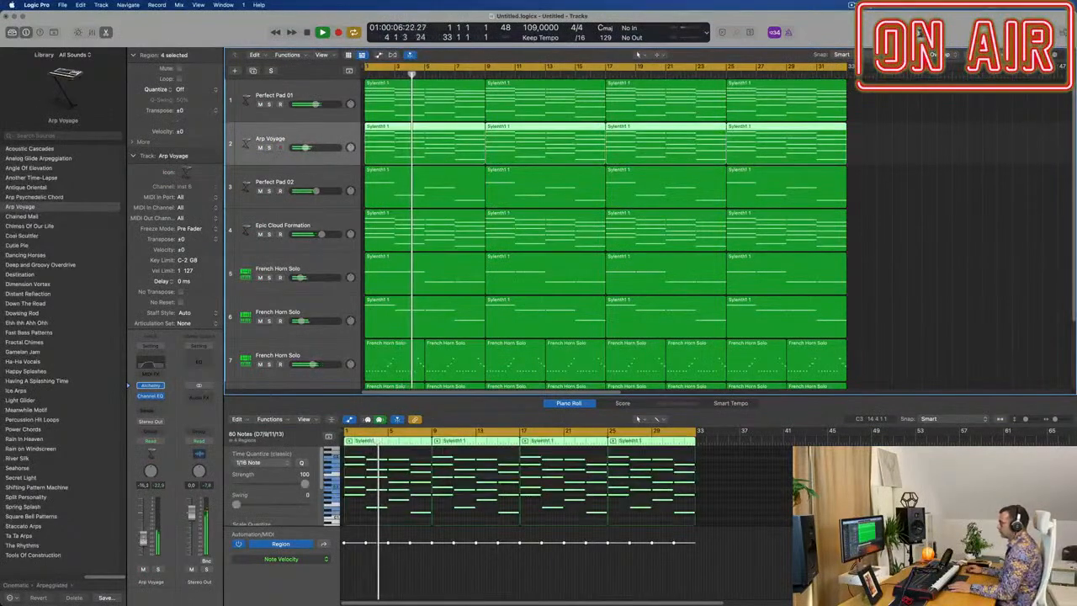
scroll(781, 227, down, 4)
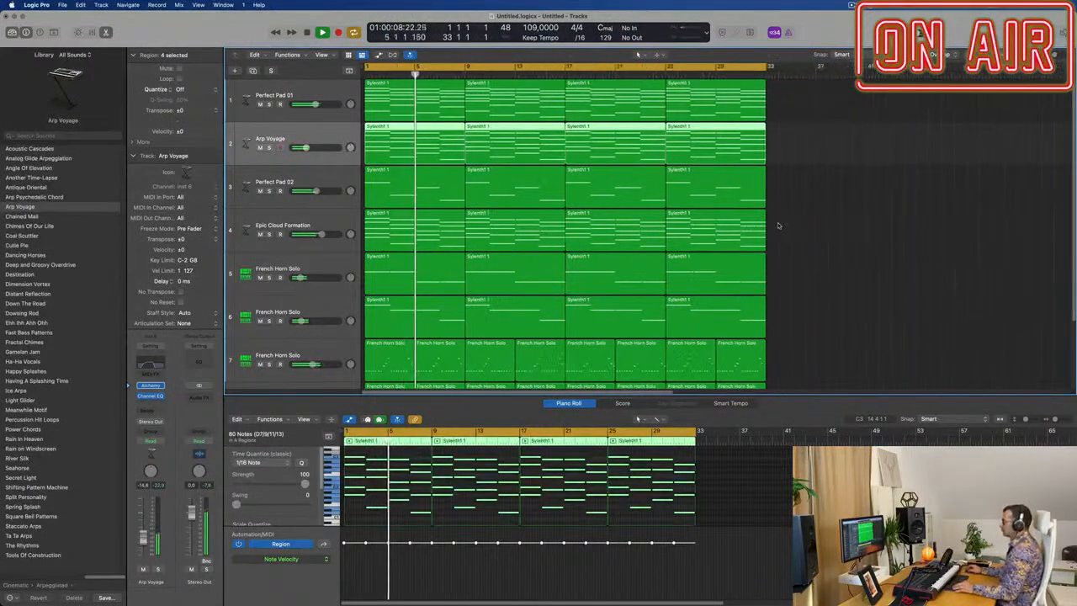
scroll(815, 268, down, 3)
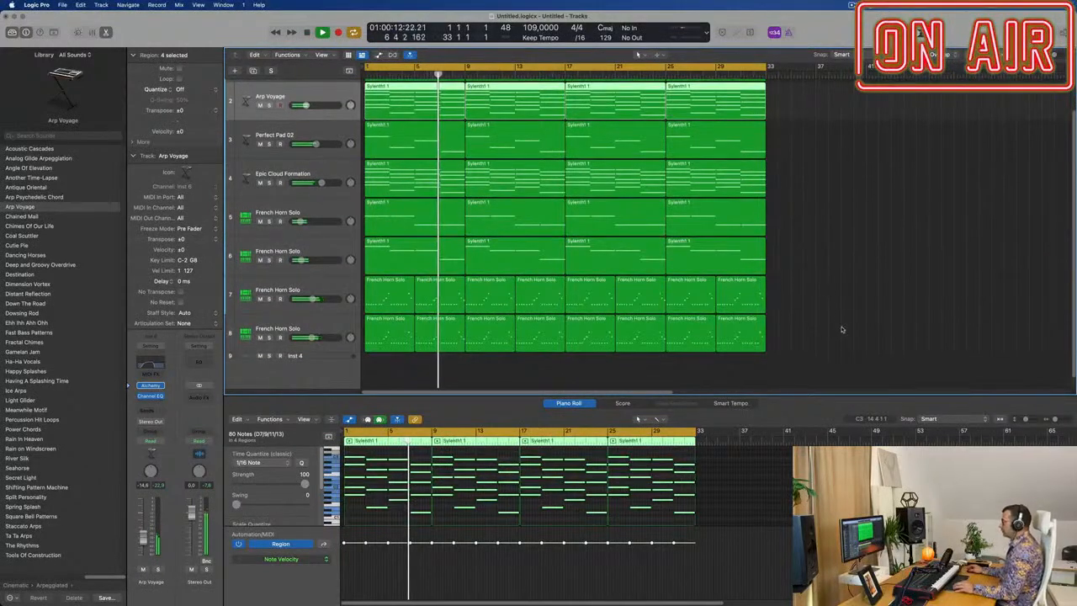
scroll(839, 328, down, 2)
scroll(757, 344, up, 3)
scroll(796, 271, down, 3)
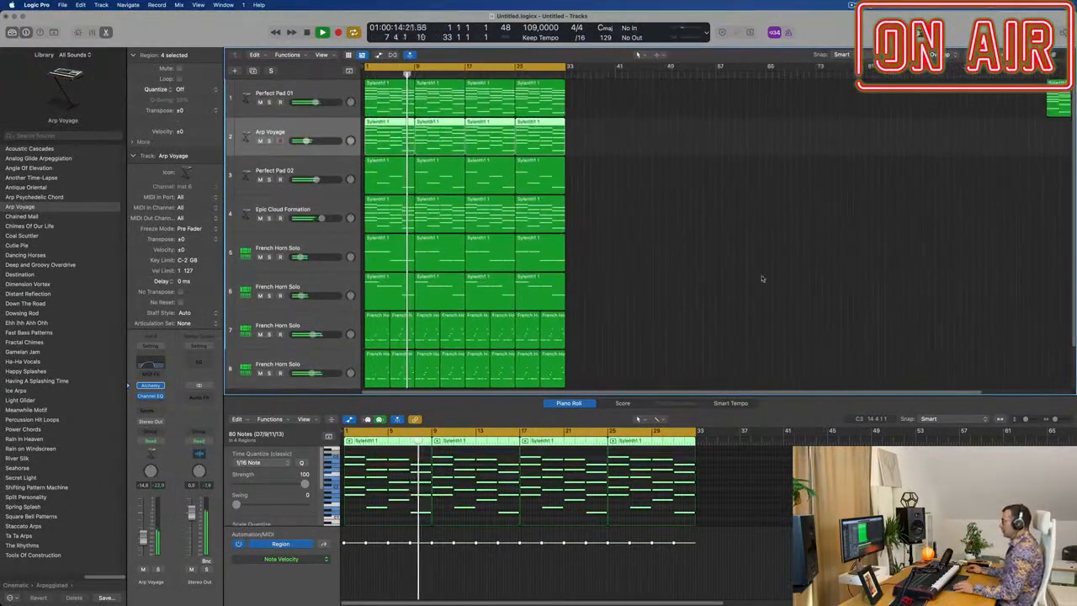
scroll(783, 274, down, 2)
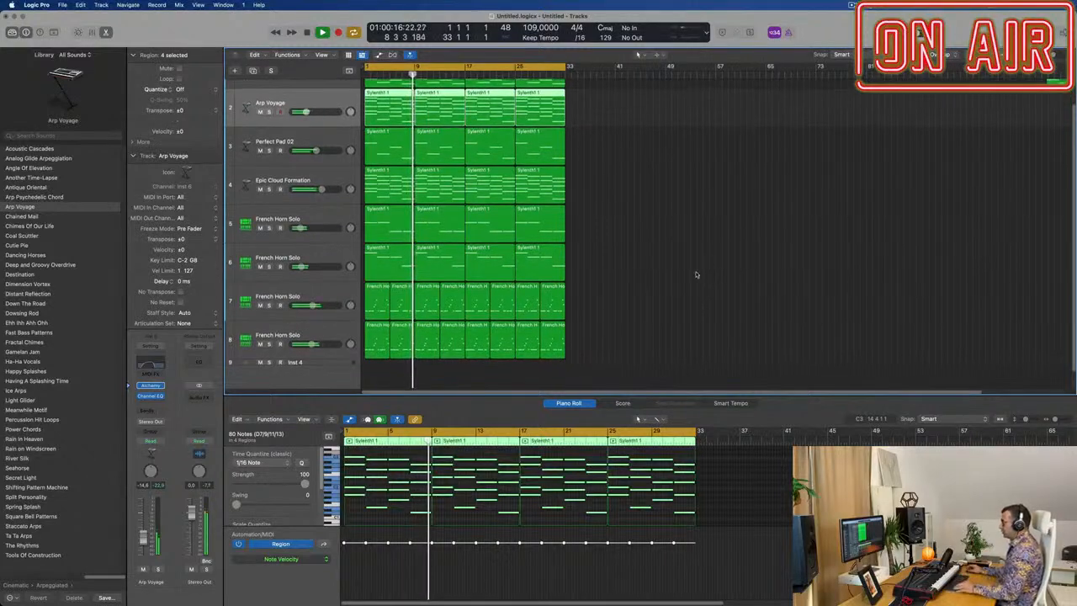
scroll(707, 274, up, 3)
scroll(721, 276, down, 1)
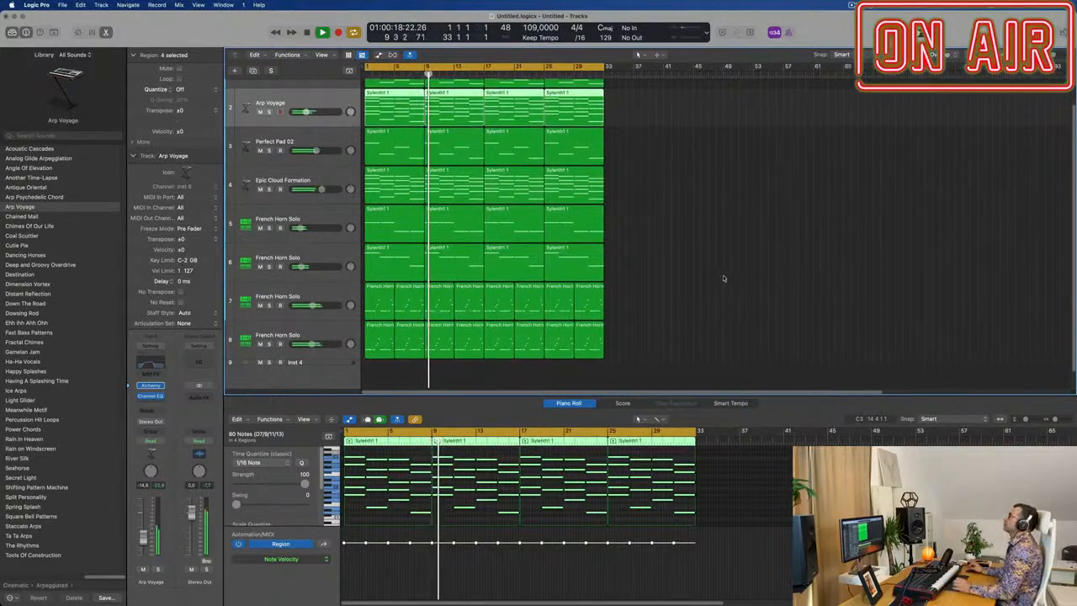
scroll(726, 266, up, 2)
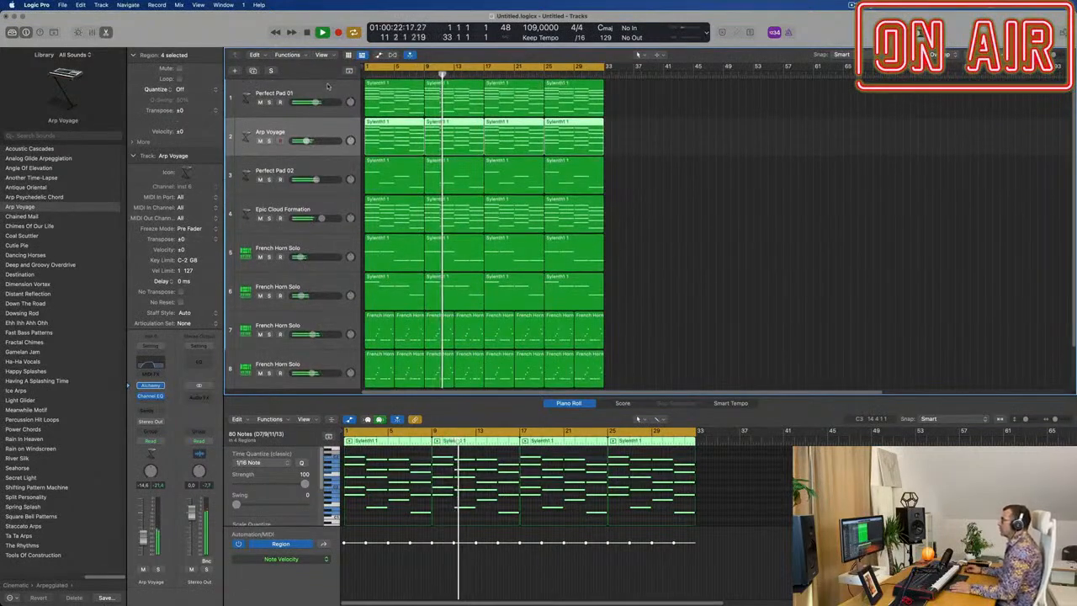
Duplicate the Perfect Pad 01 track with its Alchemy settings and raise the duplicate's volume to -0.9 dB.
click(328, 84)
click(252, 71)
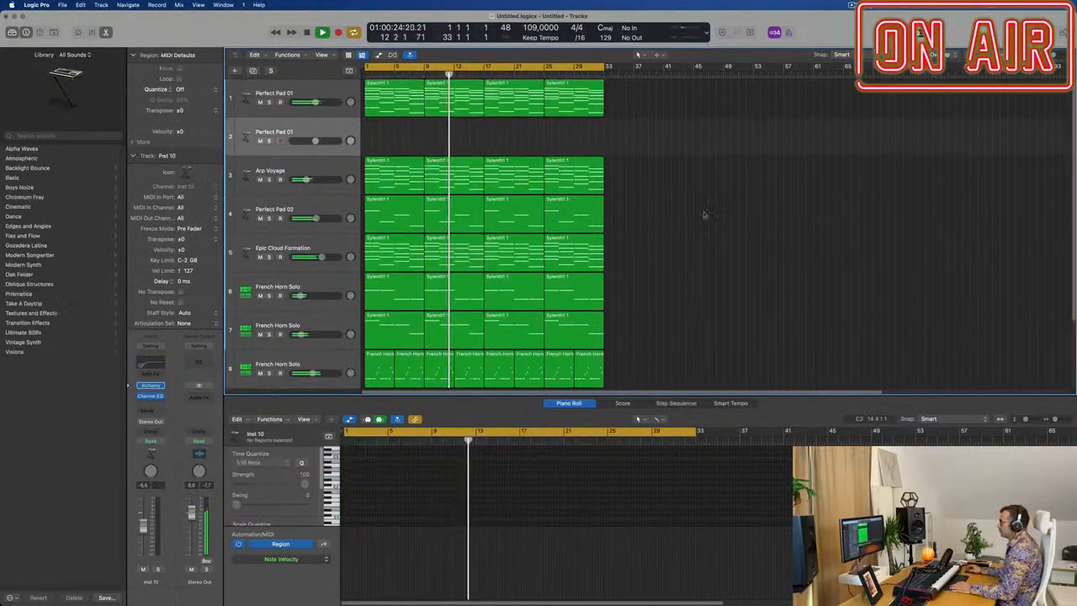
click(148, 386)
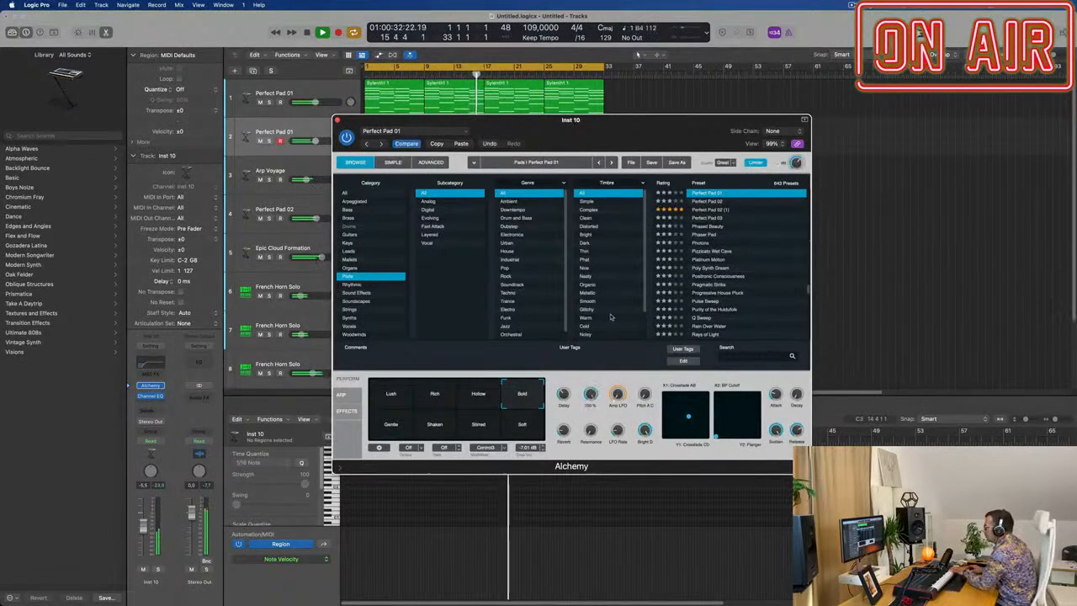
drag(561, 134, 725, 210)
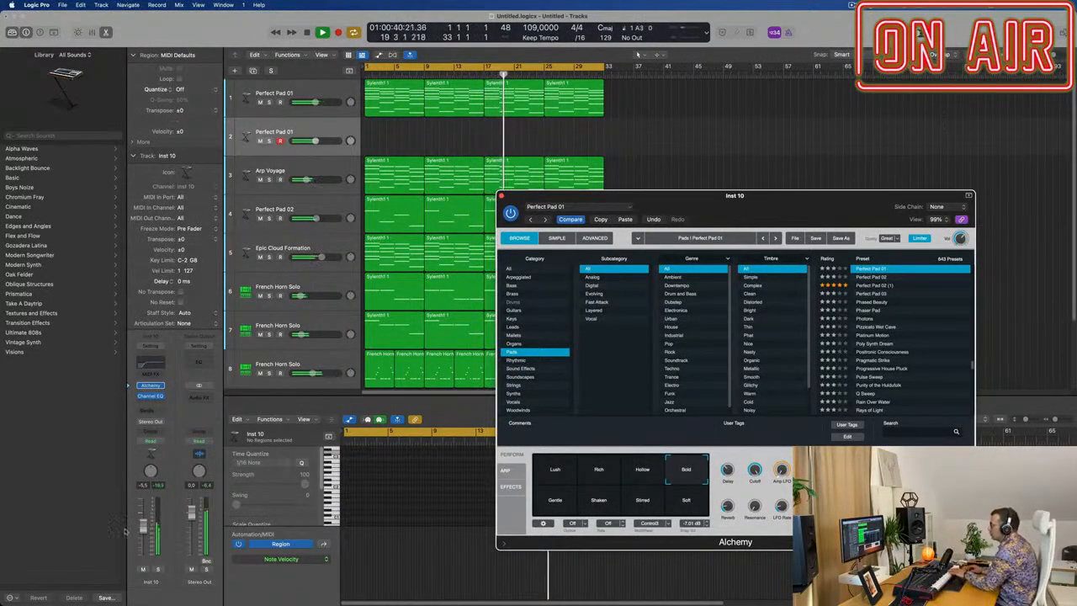
click(150, 507)
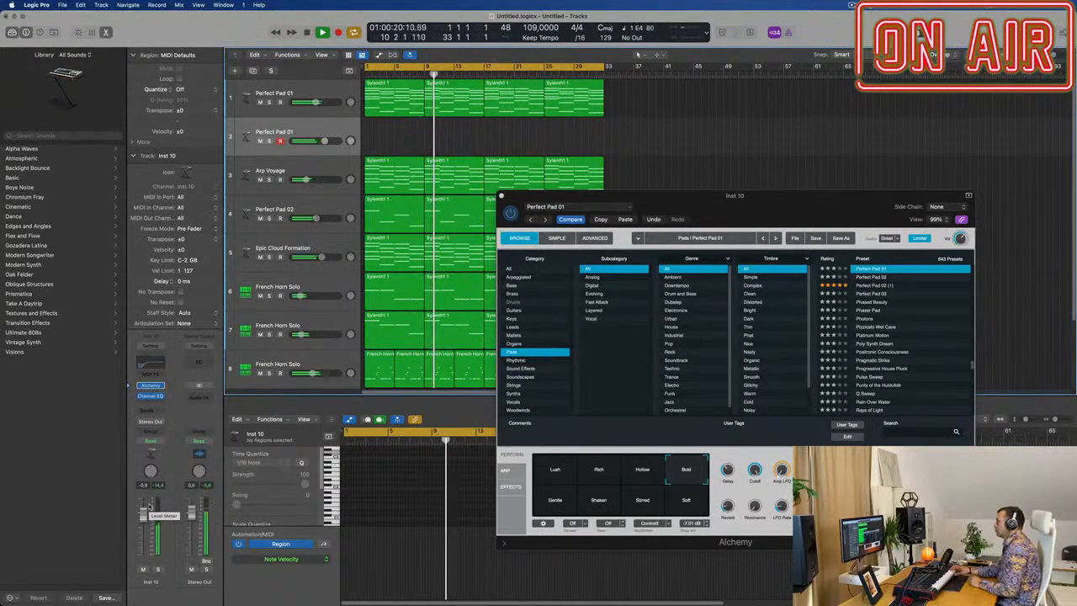
Record a take from bar 17 on the duplicated Perfect Pad 01 track, play back from the start and delete the recorded region.
key(r)
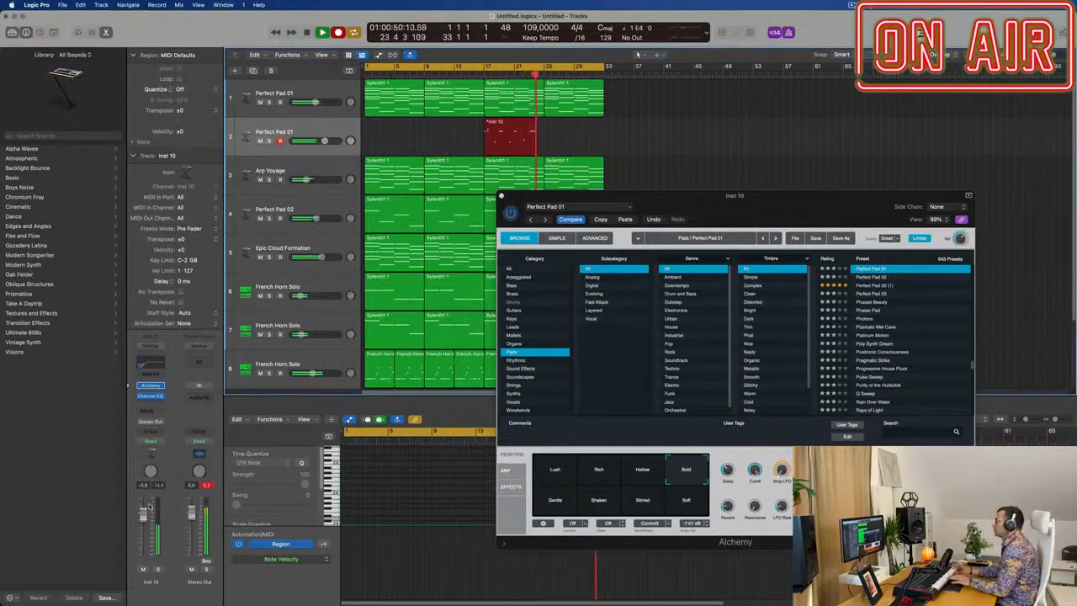
key(space)
key(space)
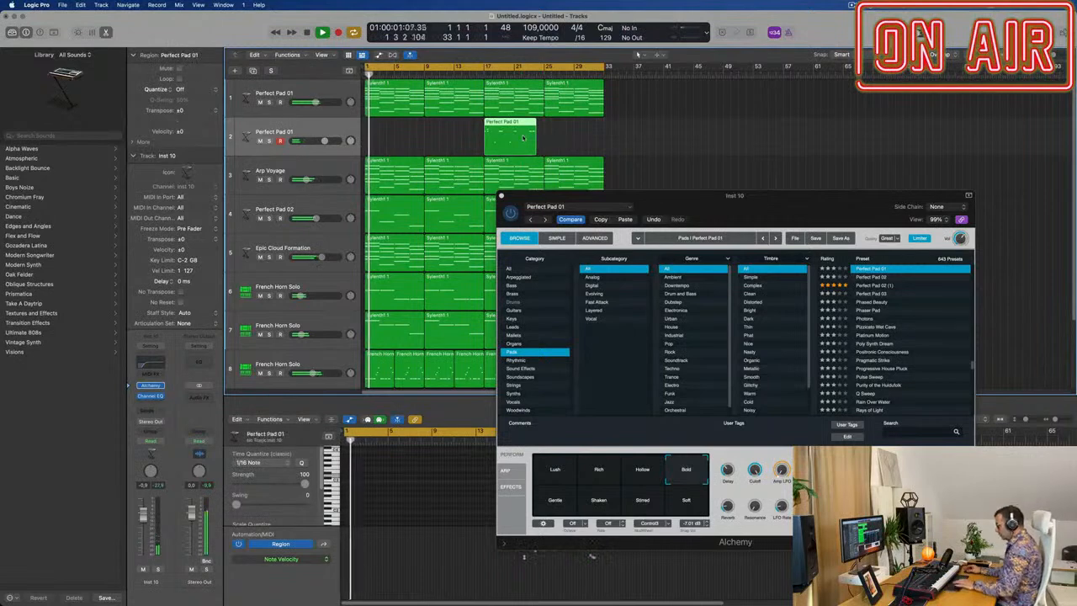
key(Delete)
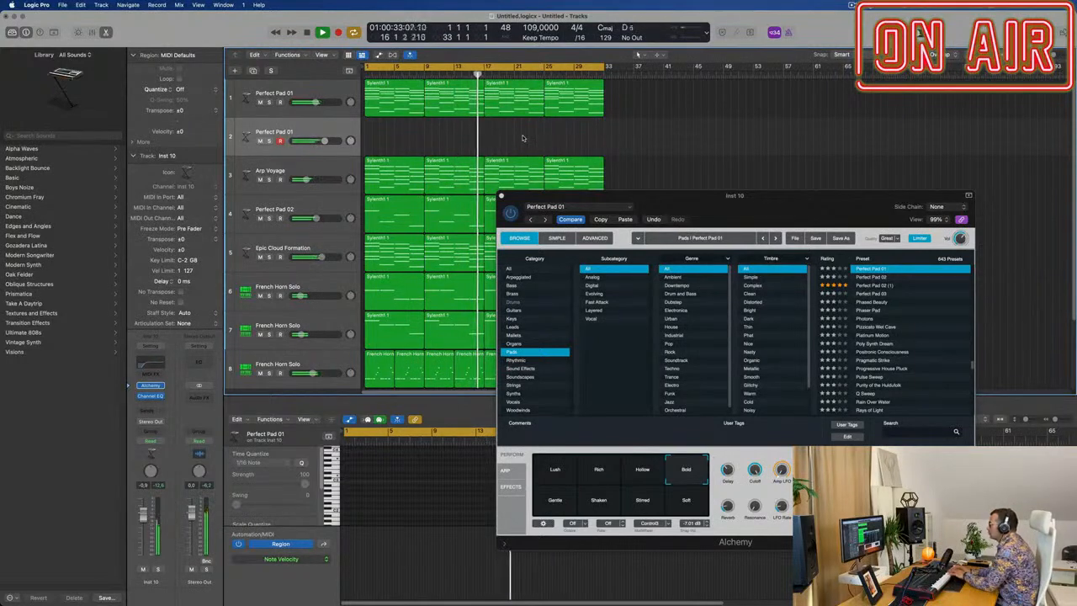
Duplicate the last Grand Piano track, track 9, with its Sampler instrument and effects.
drag(703, 203, 942, 168)
scroll(335, 359, down, 4)
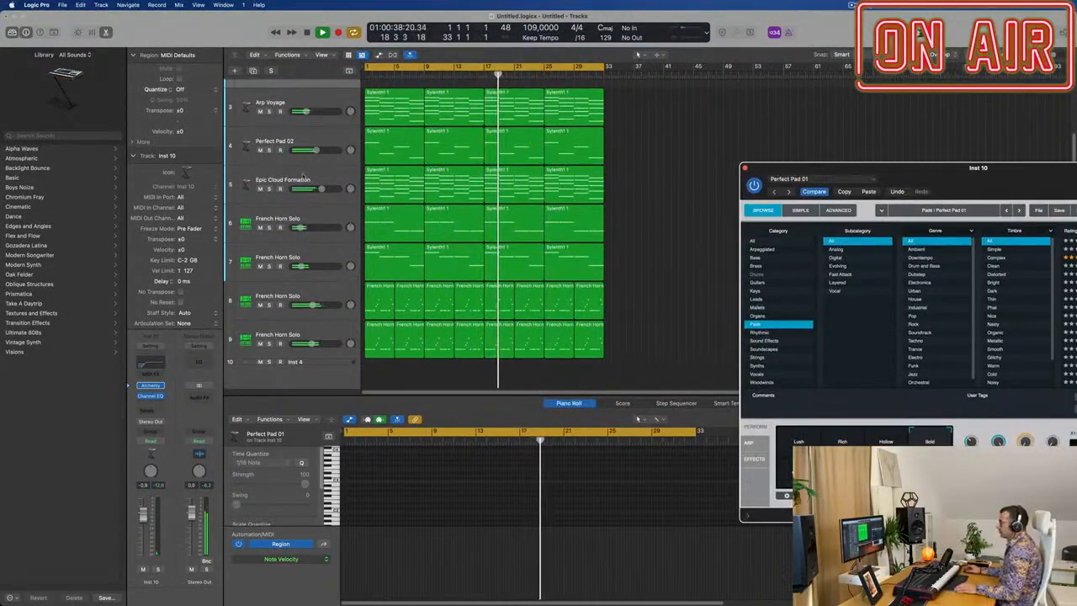
key(Up)
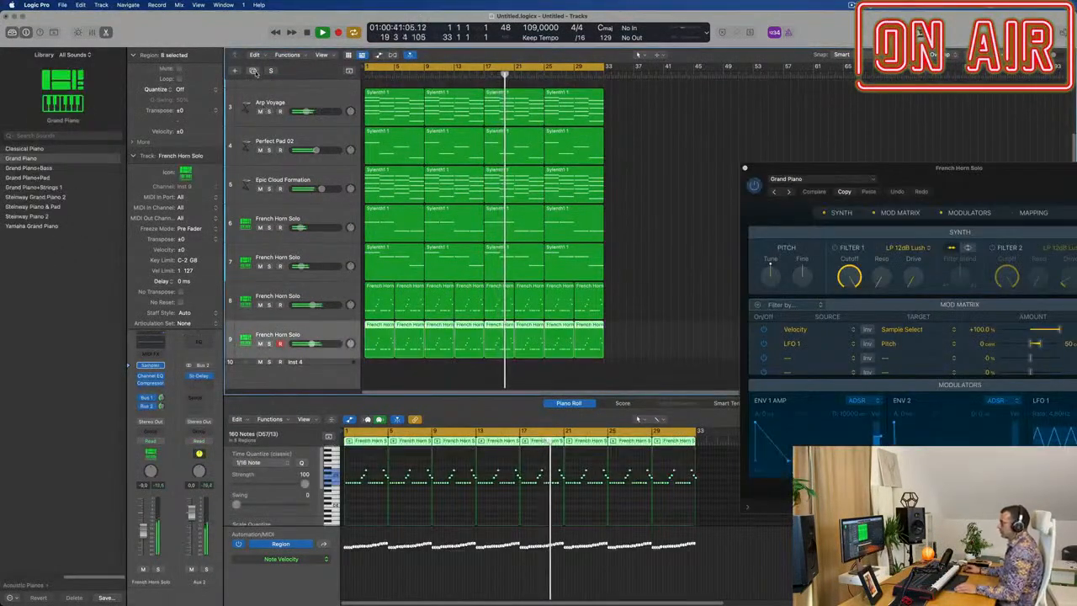
key(super+d)
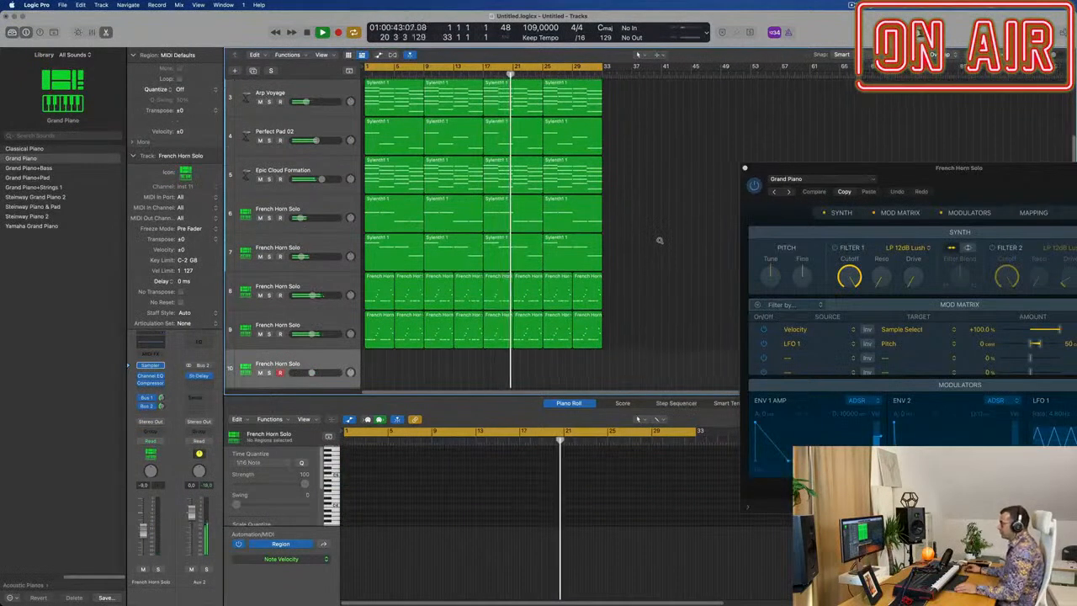
Copy the Sylenth1 1 chord region to bar 1 of the duplicated piano track and repeat it three times, up to bar 33.
scroll(649, 197, up, 4)
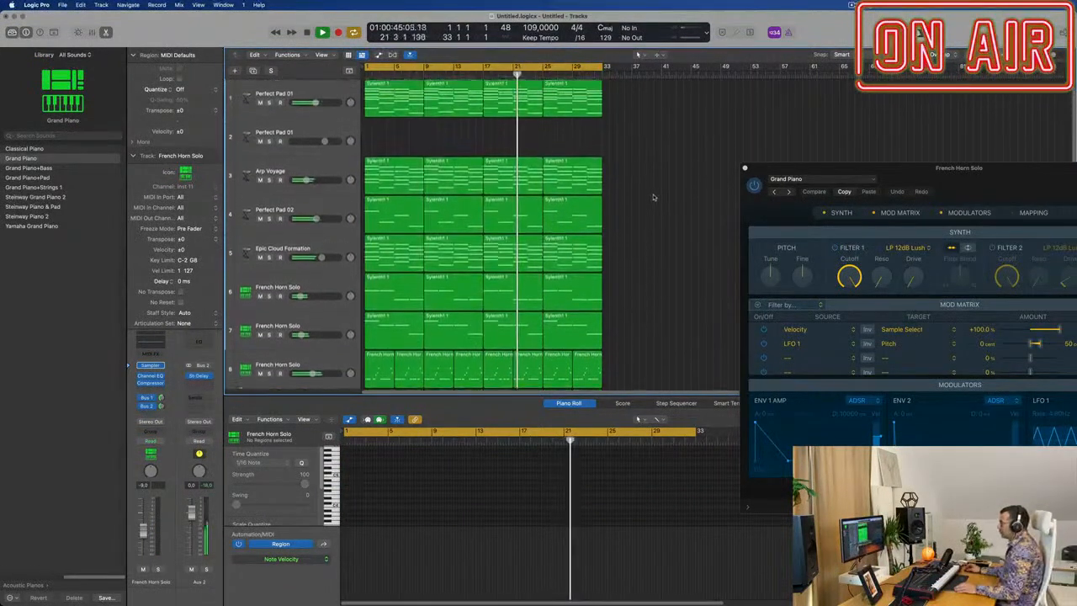
scroll(726, 152, down, 2)
drag(993, 82, 370, 338)
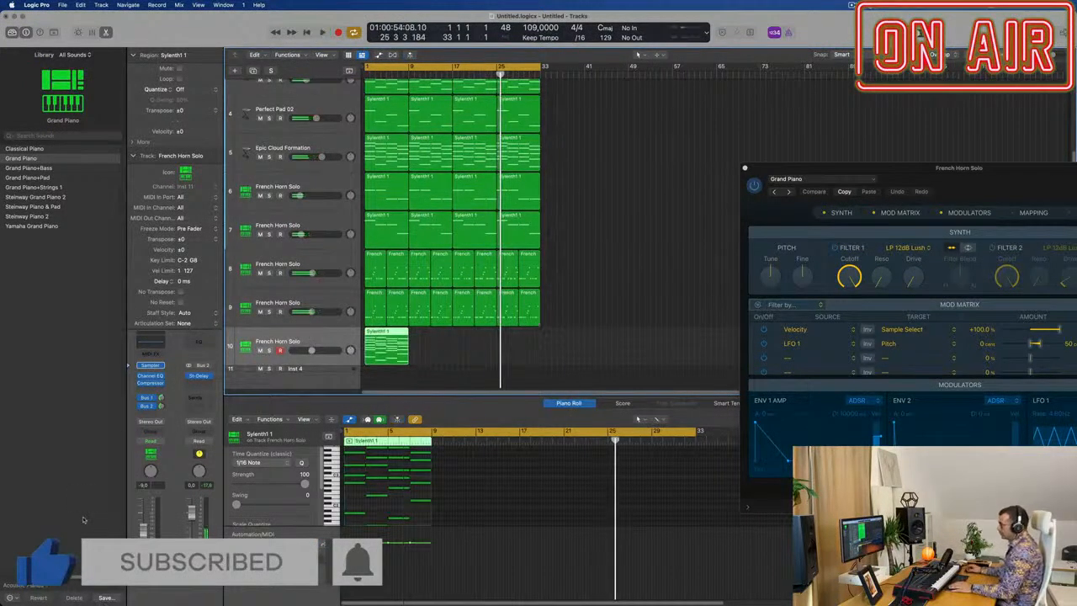
key(space)
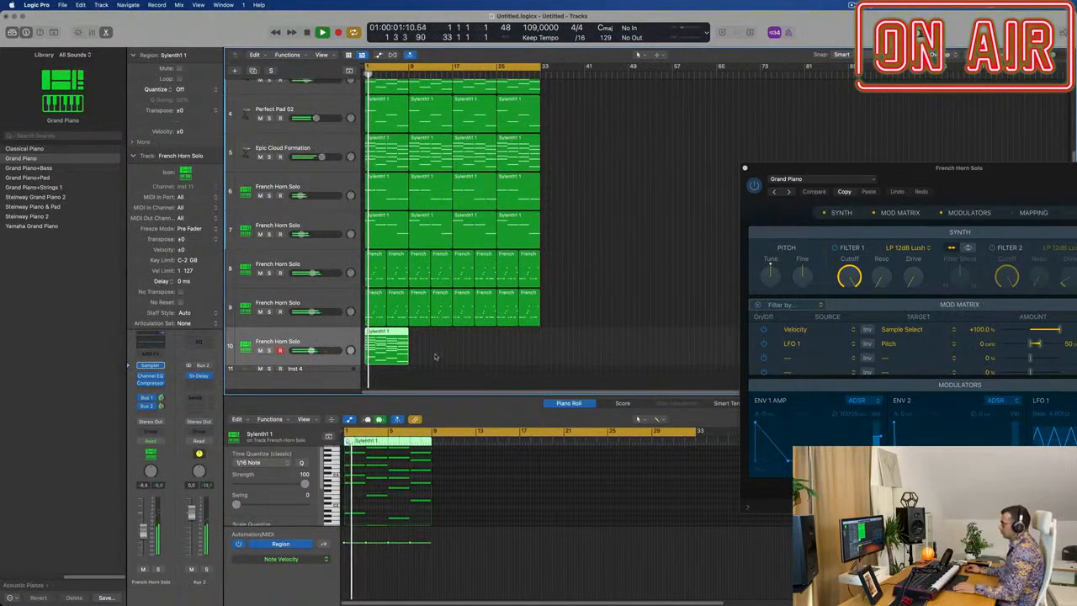
key(super+r)
key(super+r)
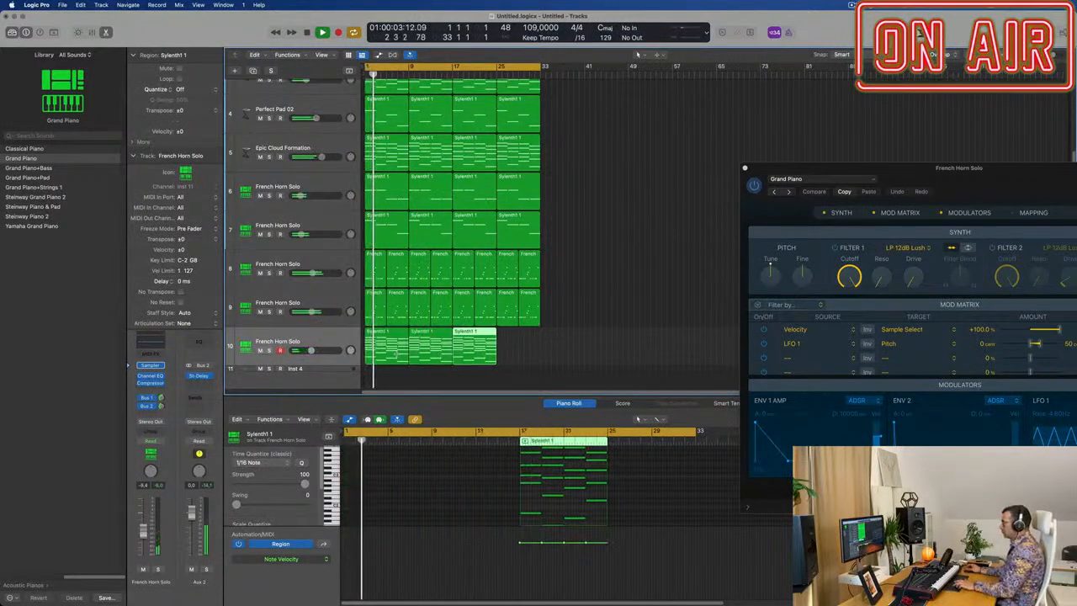
key(super+r)
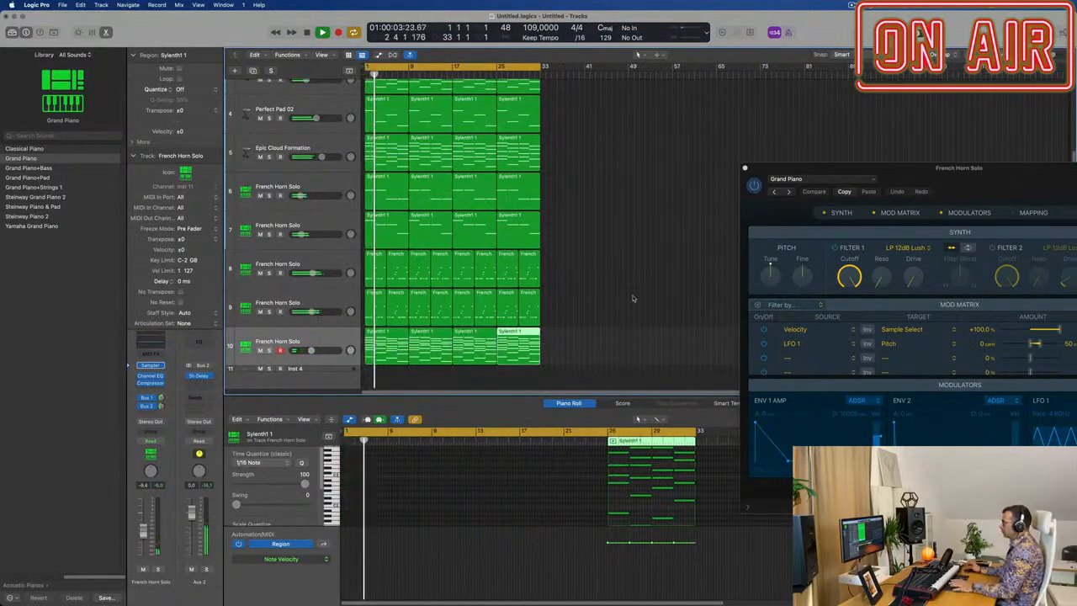
Select all four chord regions on the duplicated piano track and close the Sampler window.
click(336, 347)
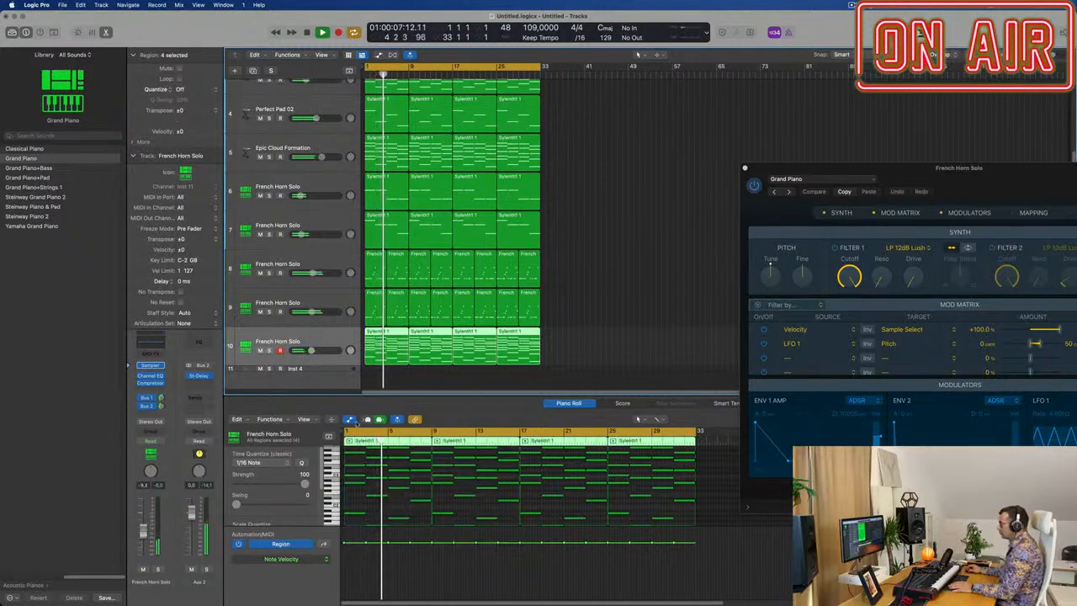
key(super+Right)
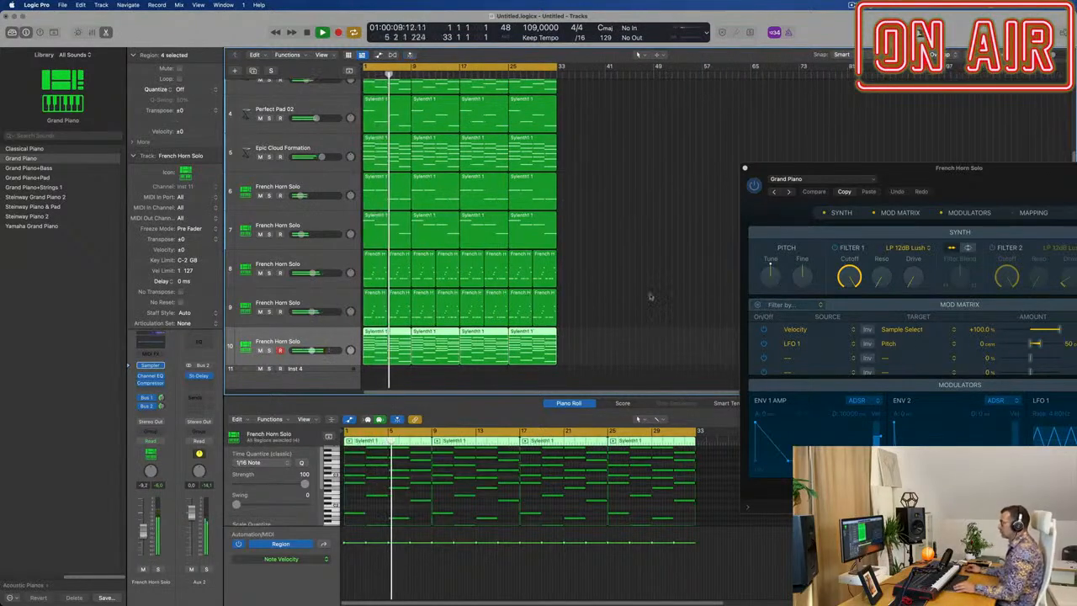
scroll(623, 307, left, 2)
scroll(629, 313, down, 2)
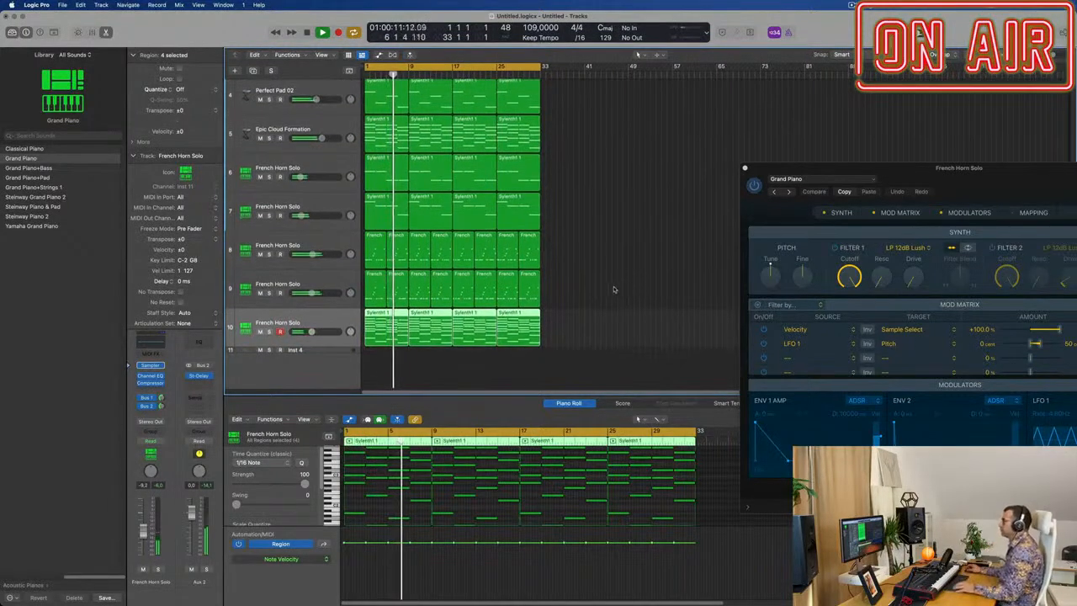
drag(983, 172, 639, 178)
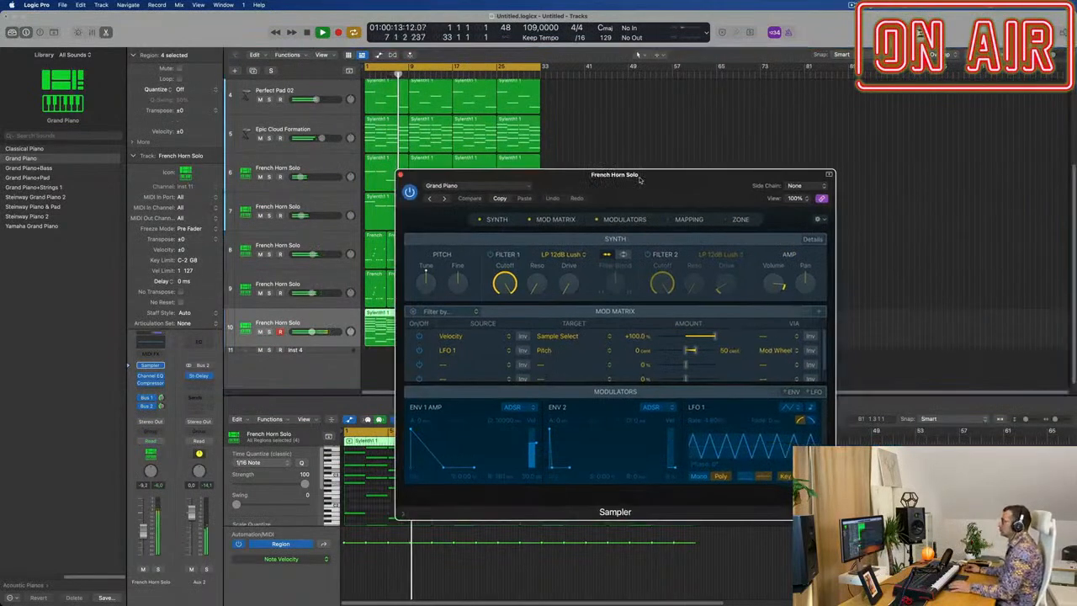
click(400, 175)
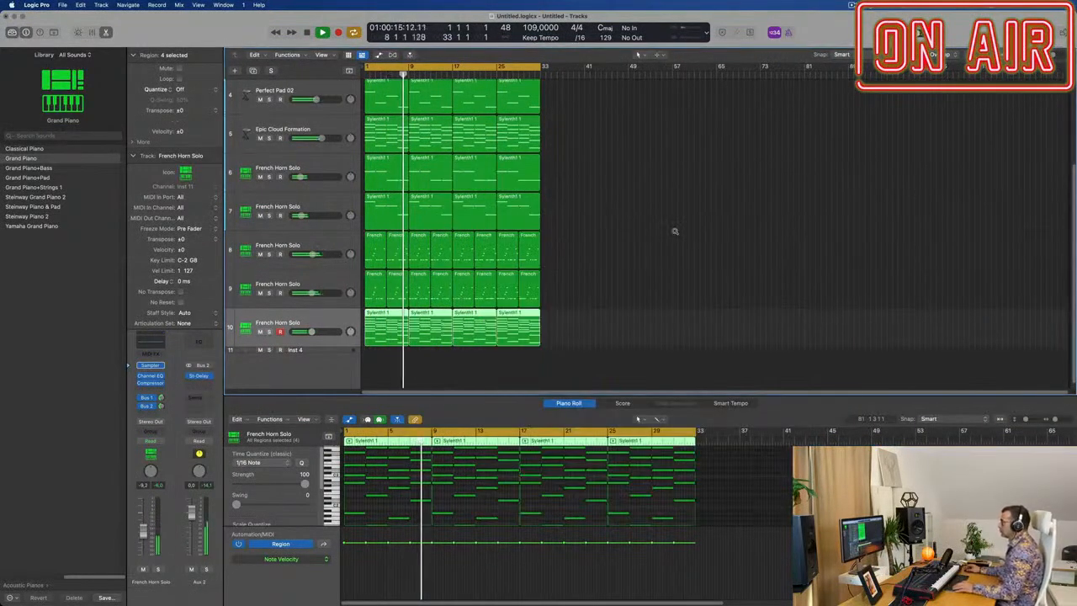
Raise the Cutoff of the first Perfect Pad 01 track's Alchemy instrument to about 48% and close the plug-in window.
scroll(616, 271, up, 2)
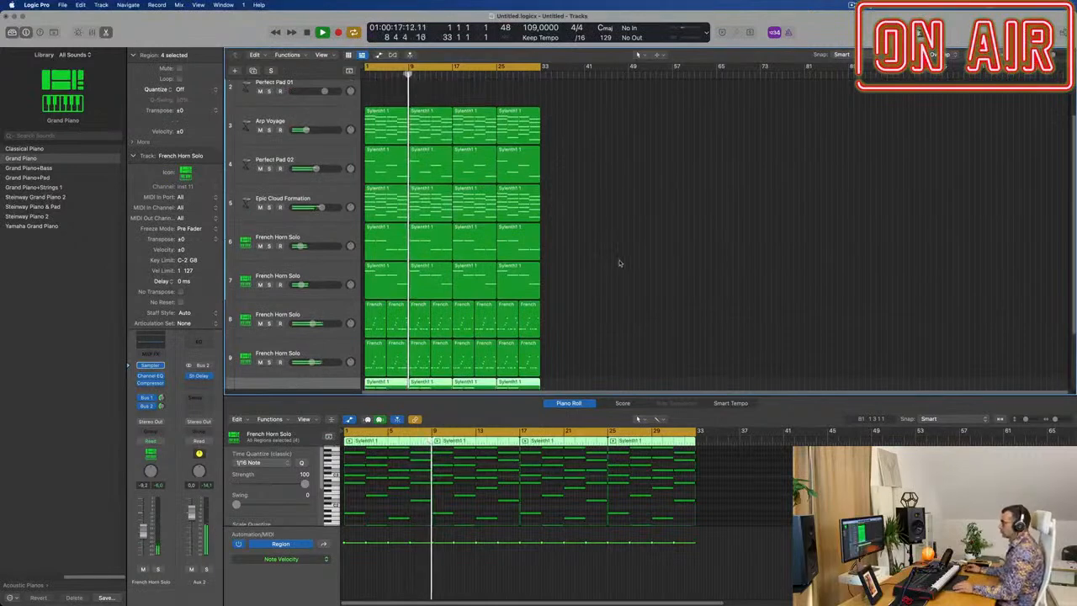
scroll(606, 218, up, 1)
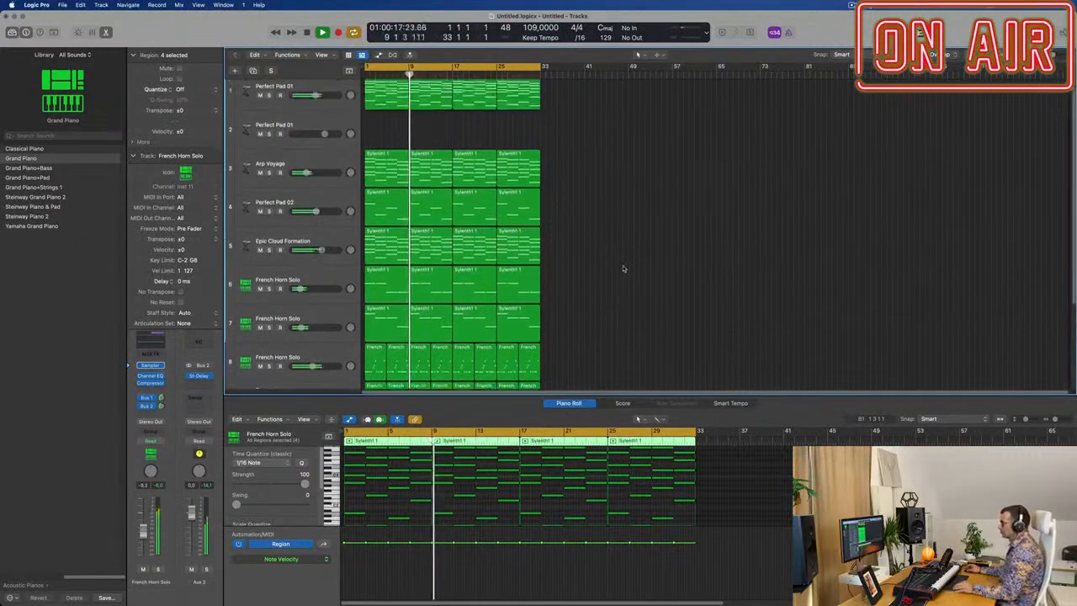
click(340, 135)
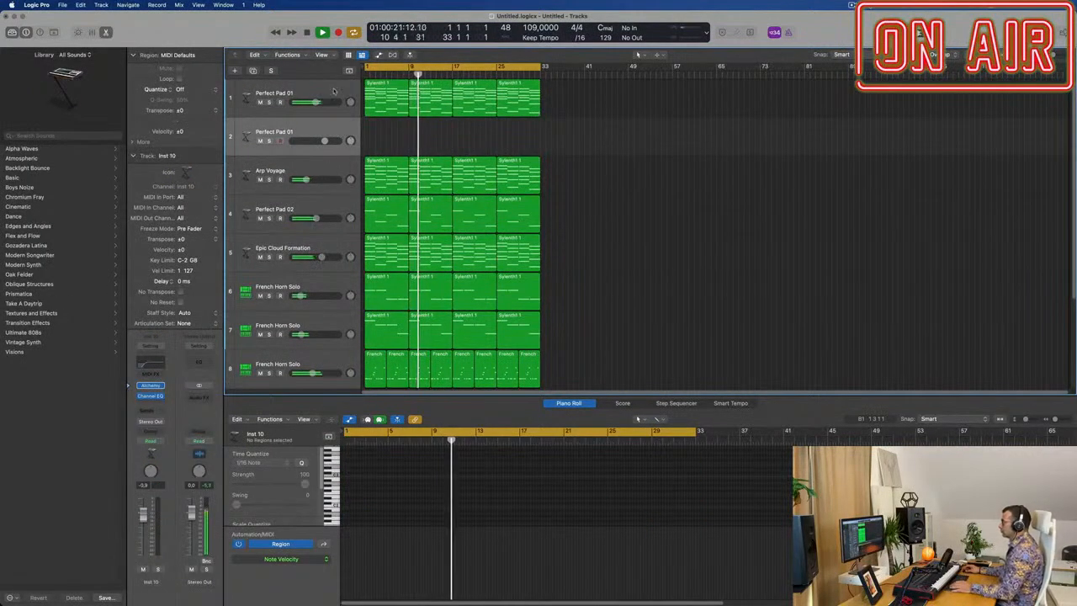
click(340, 93)
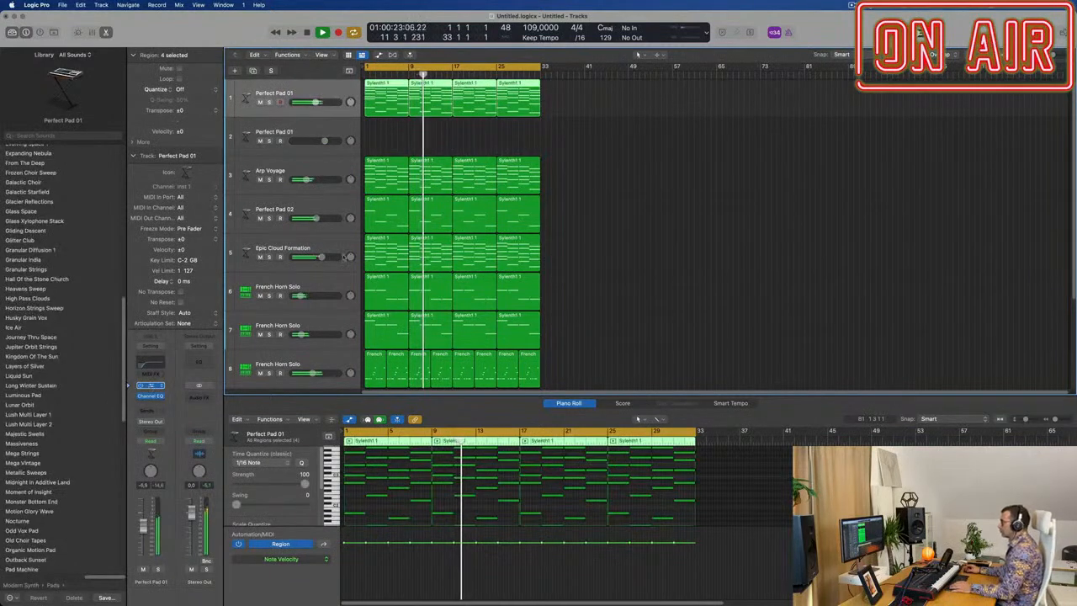
key(v)
drag(716, 335, 718, 305)
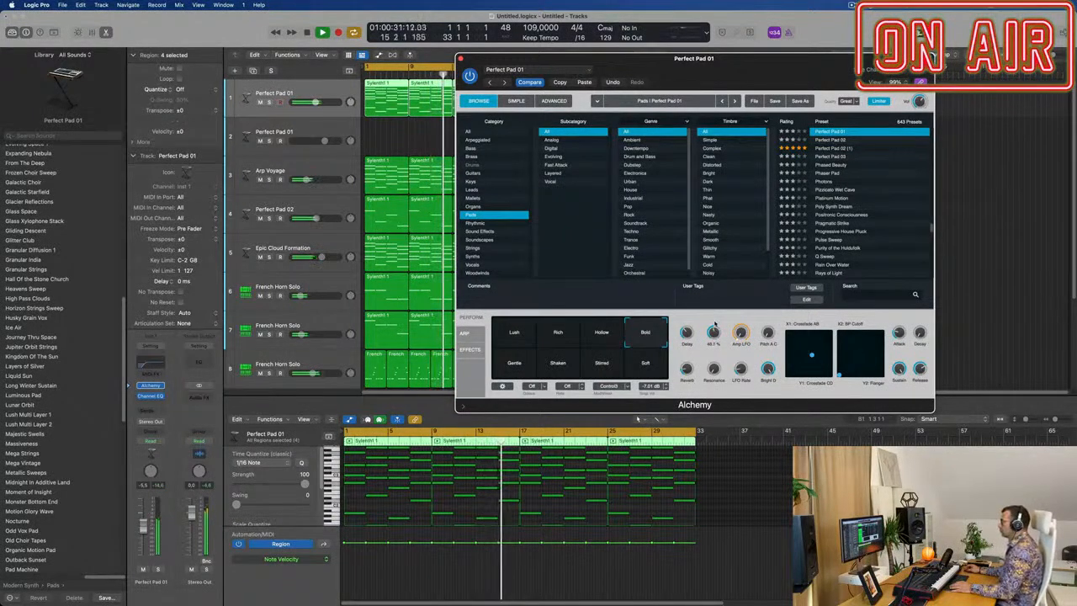
drag(557, 54, 452, 51)
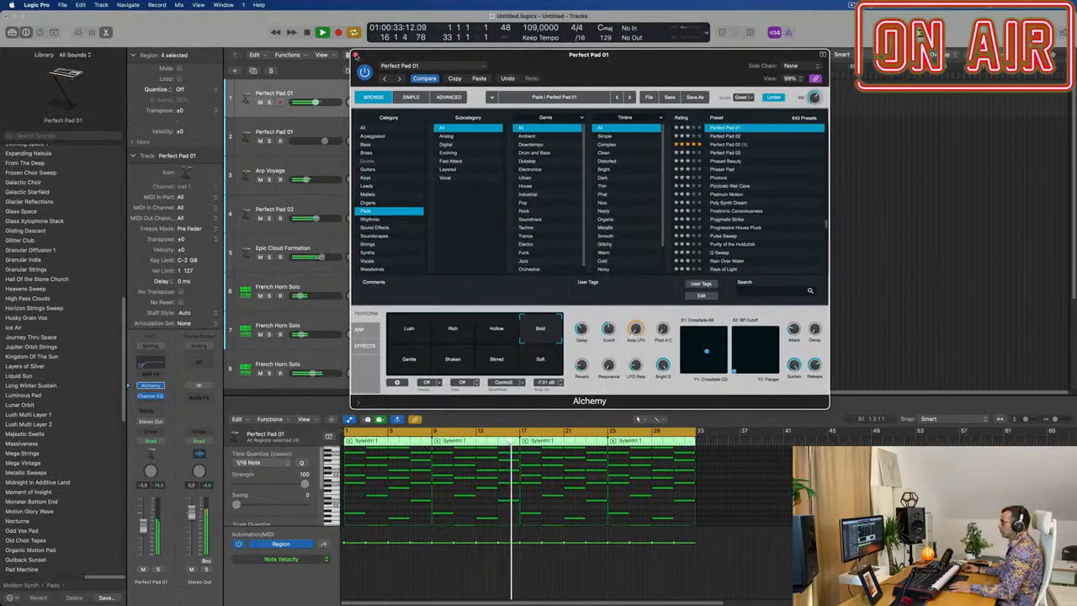
click(355, 55)
Load the Yamaha Grand Piano preset from Acoustic Pianos into the Sampler on track 10.
scroll(314, 311, down, 5)
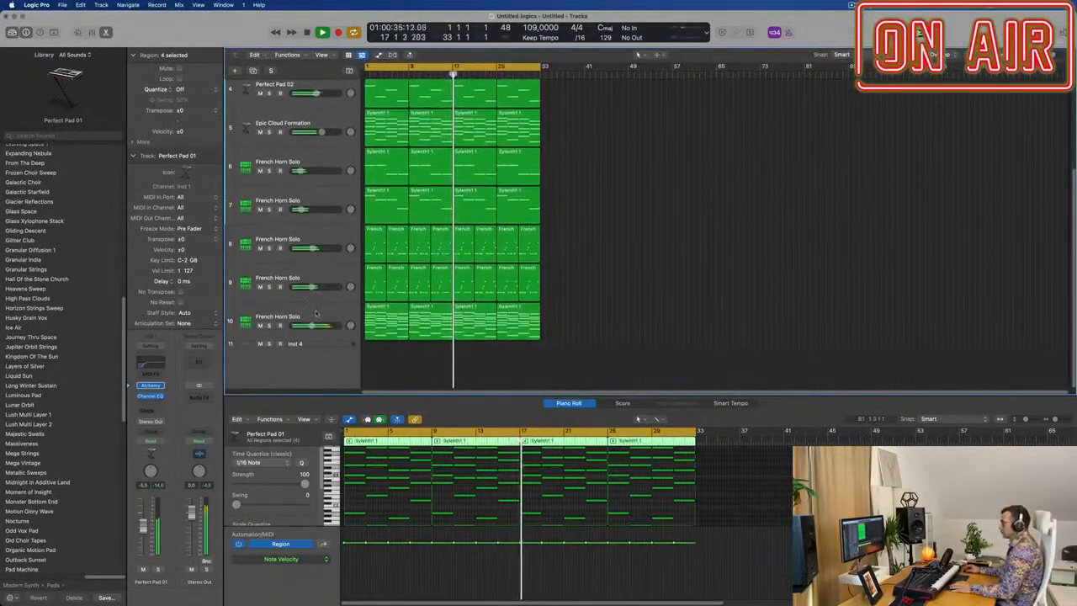
click(315, 312)
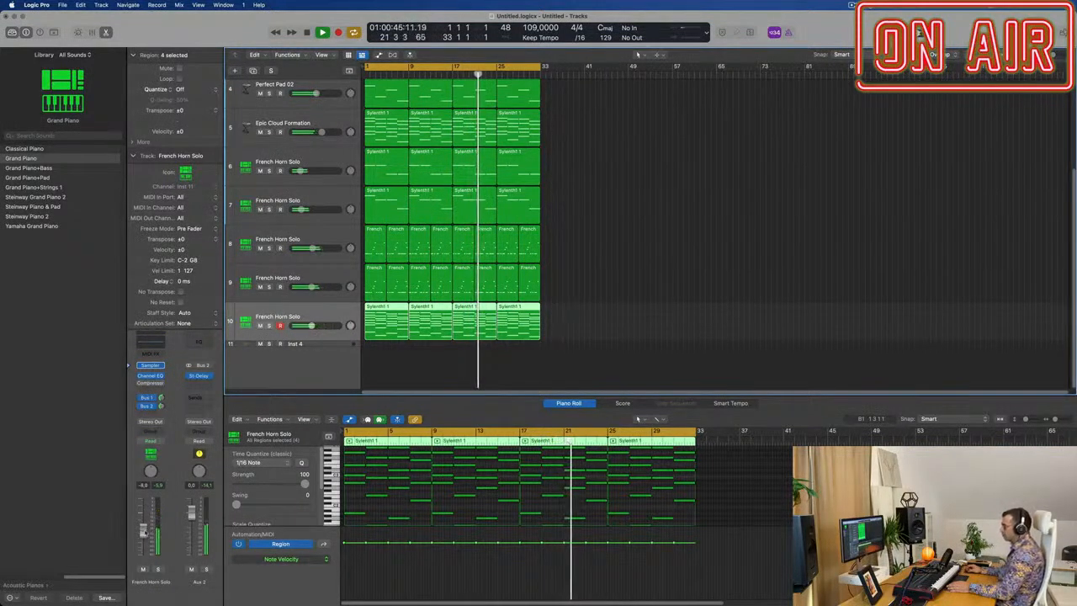
click(151, 365)
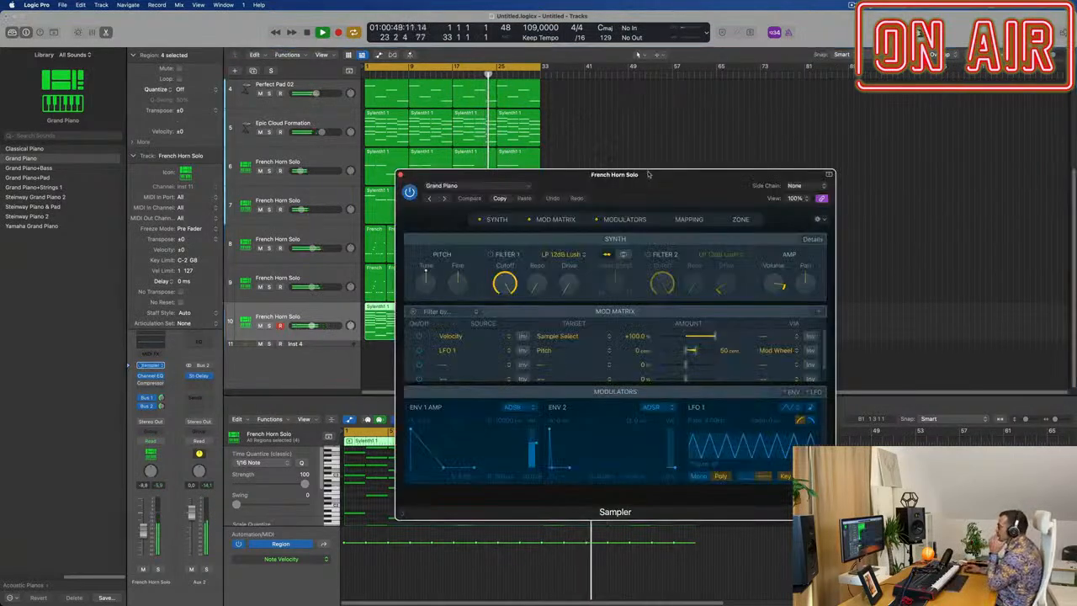
drag(649, 174, 615, 171)
click(464, 184)
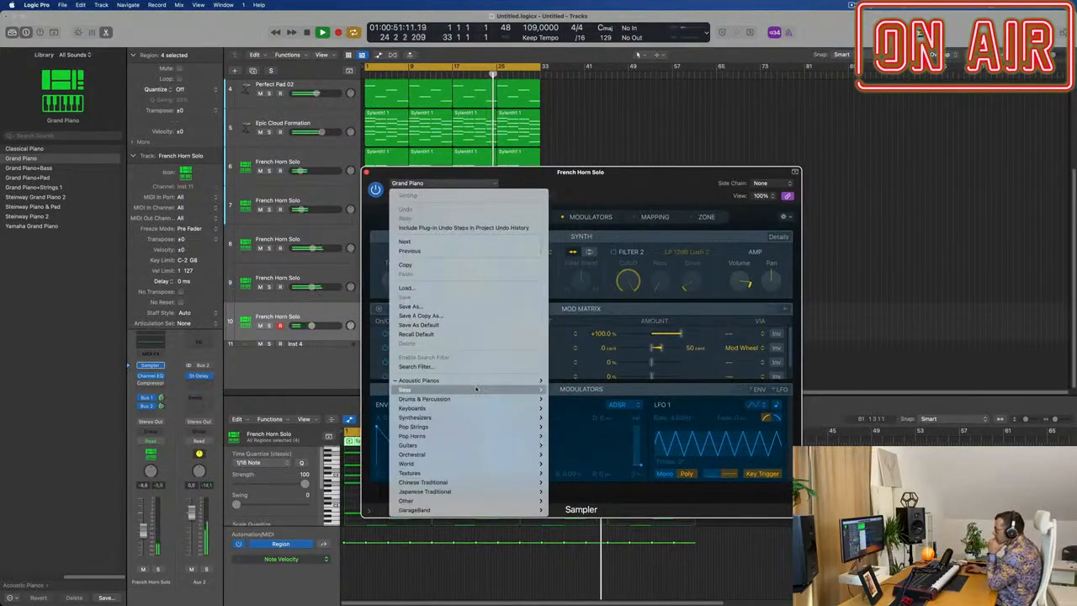
mouse_move(480, 383)
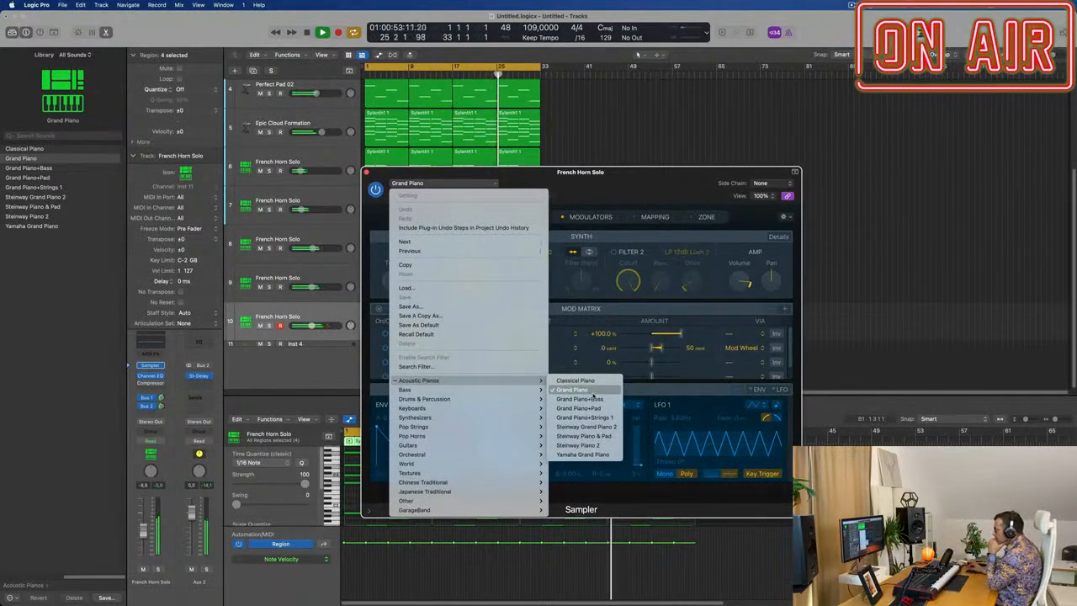
click(604, 455)
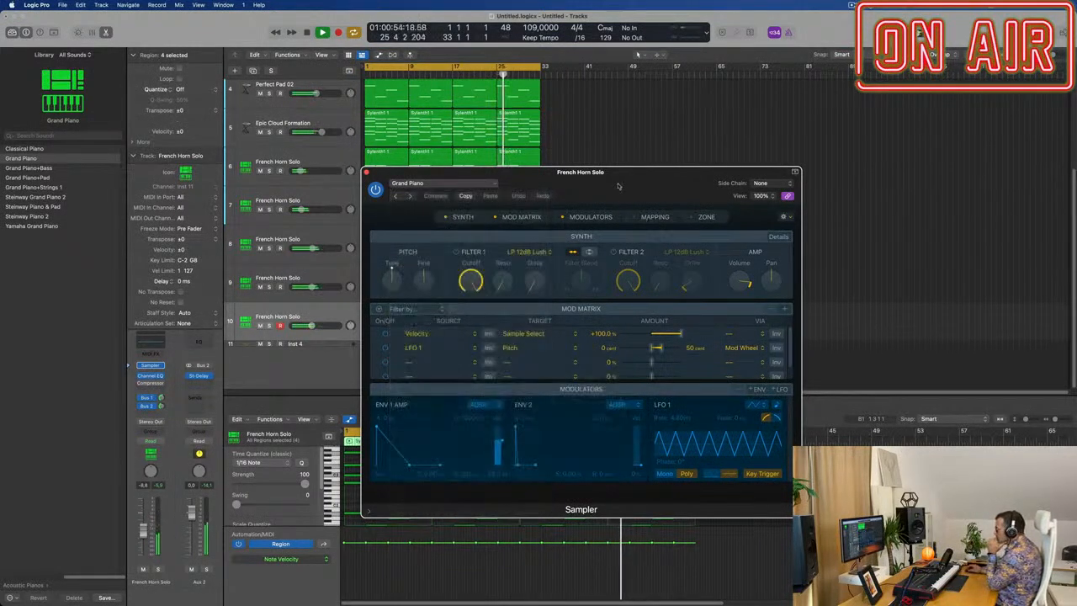
drag(657, 167, 735, 137)
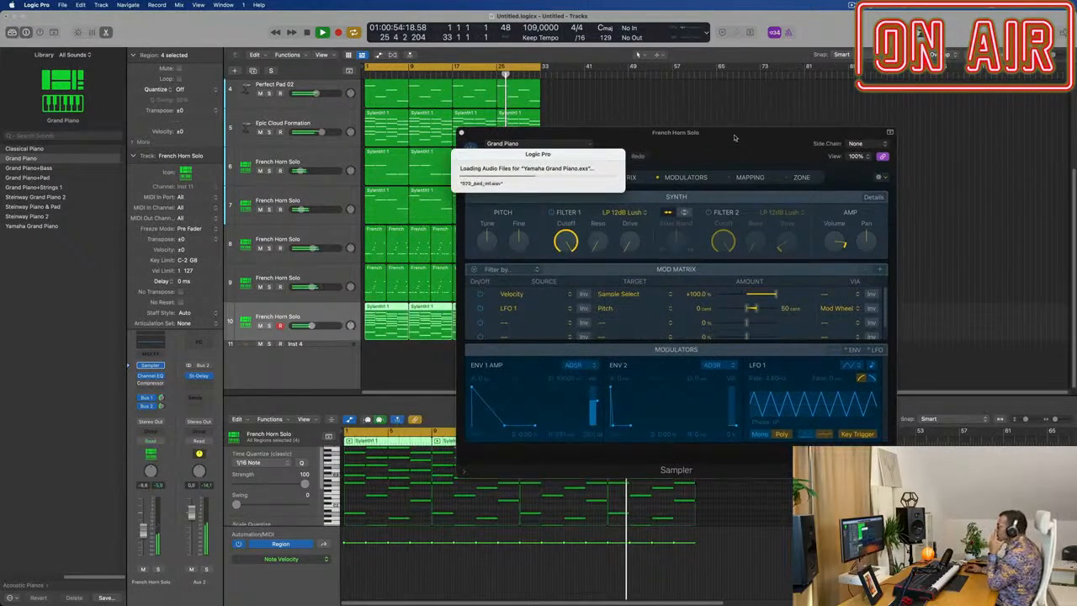
drag(734, 137, 796, 146)
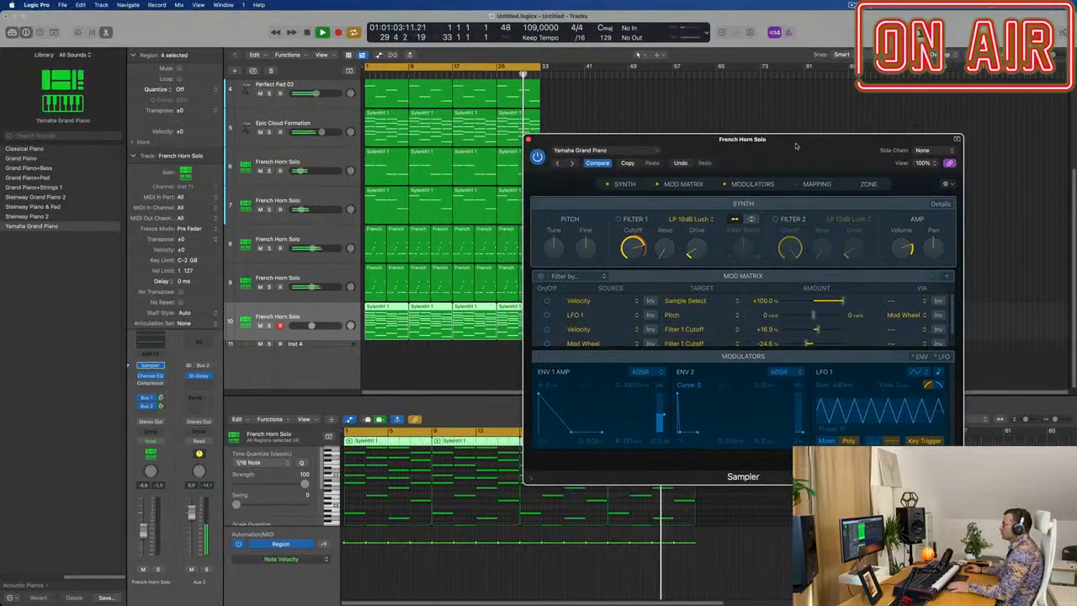
Play from the start, set track 10's volume to -5.1 dB and raise the note velocities of its first chord region.
key(Return)
key(space)
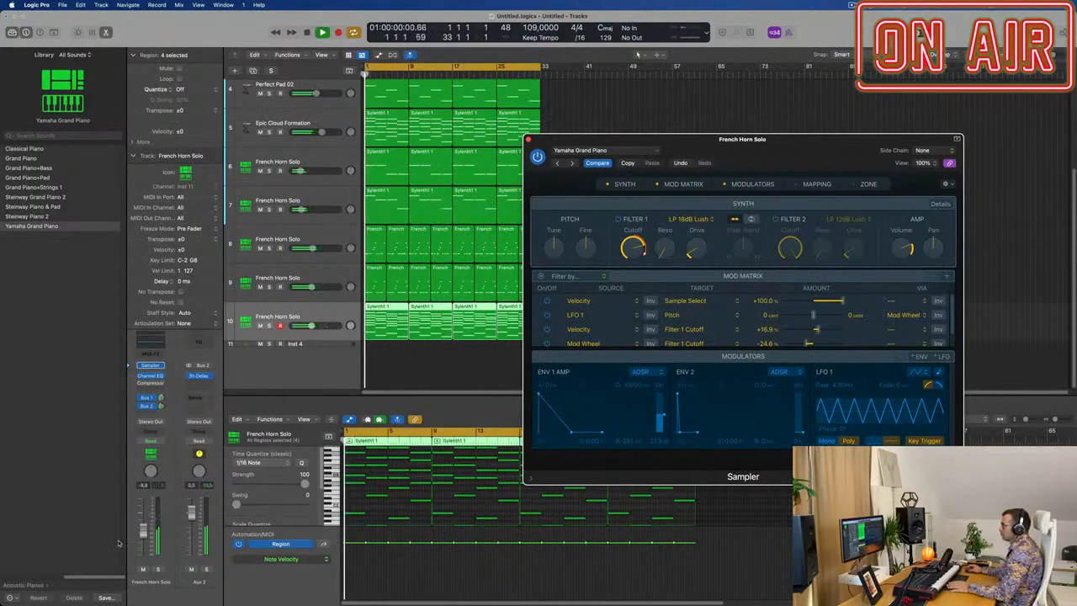
drag(142, 533, 143, 527)
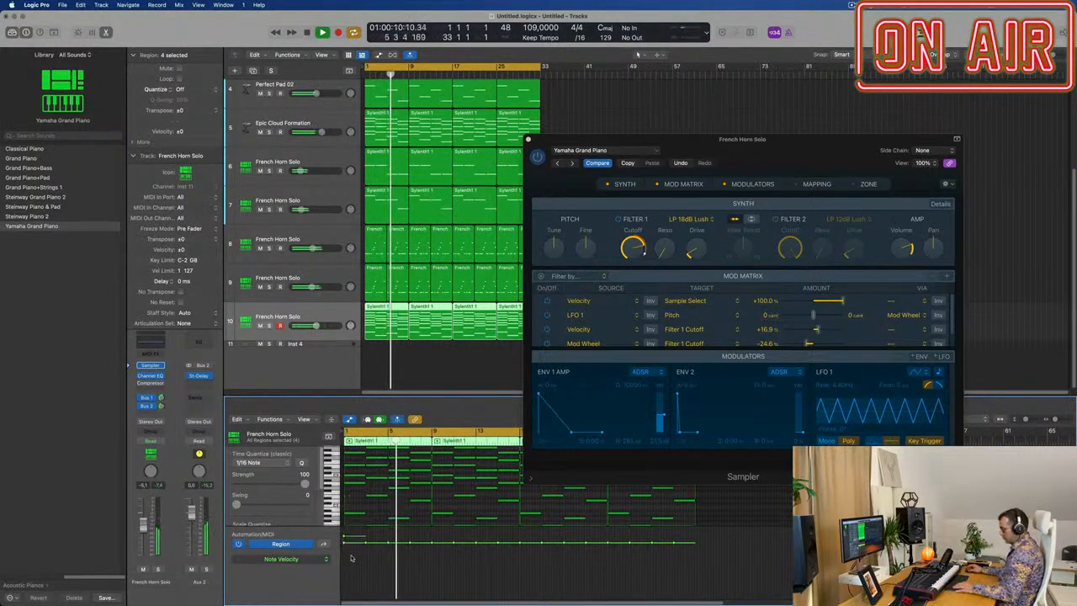
key(super+a)
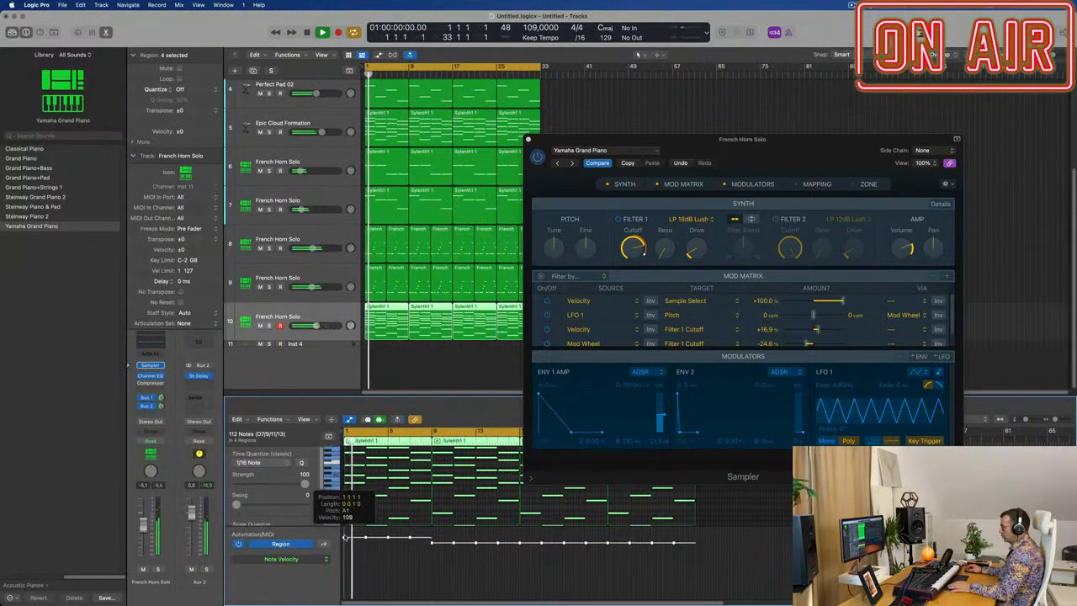
drag(344, 537, 344, 535)
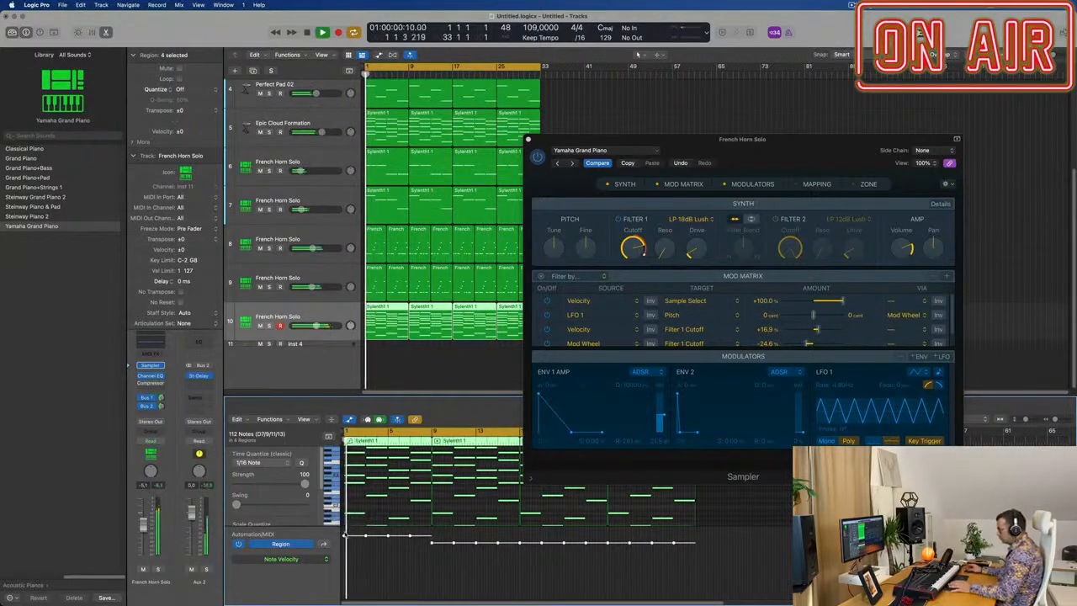
Delete the chord regions after bar 9 on track 10 and repeat the first region three times, up to bar 33.
drag(756, 166, 919, 148)
click(618, 328)
drag(592, 326, 443, 329)
click(381, 320)
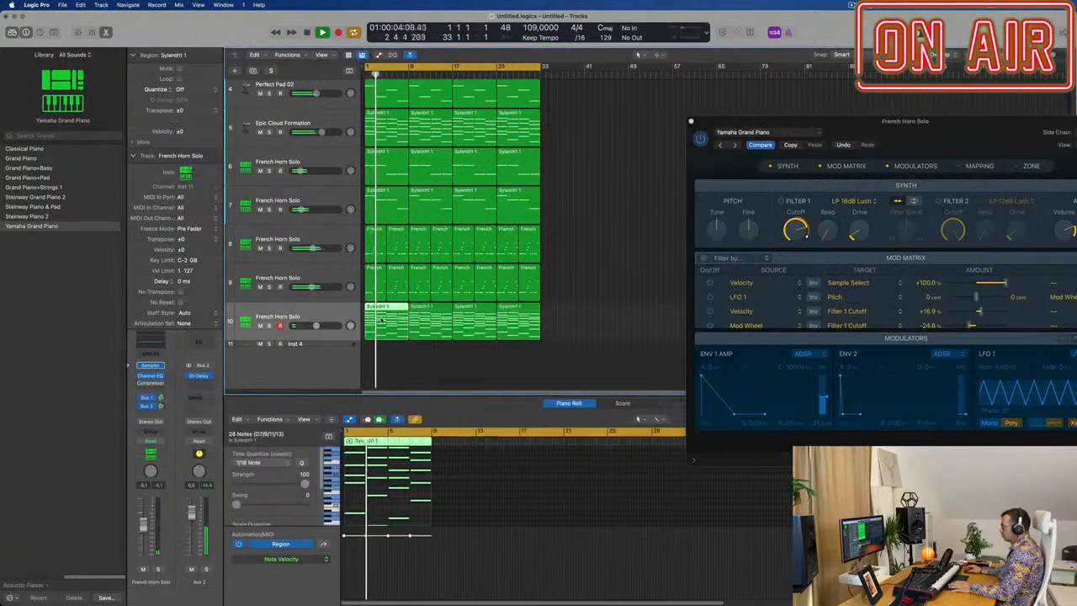
drag(592, 318, 441, 335)
key(BackSpace)
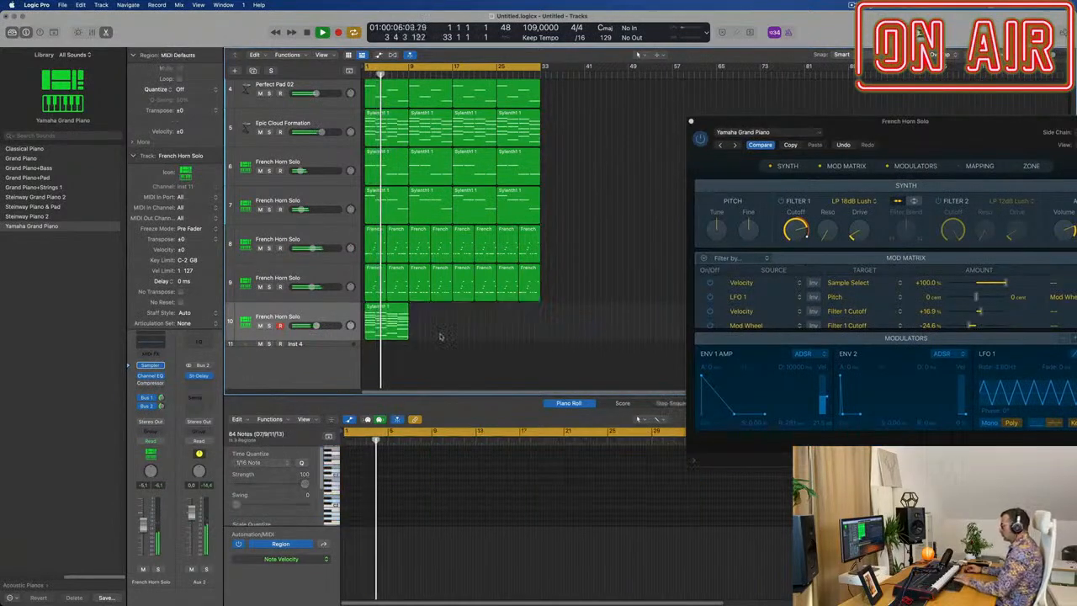
click(374, 333)
key(super+r)
key(super+r)
key(super+r)
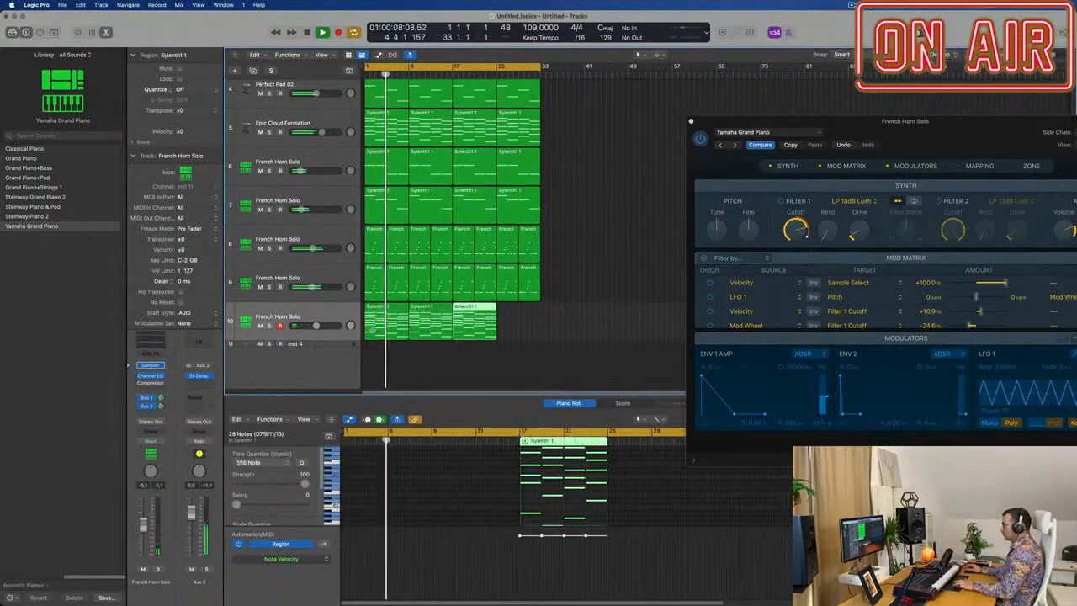
Load the Steinway Piano 2 preset from Acoustic Pianos into track 10's Sampler and play from the start.
drag(910, 137, 652, 138)
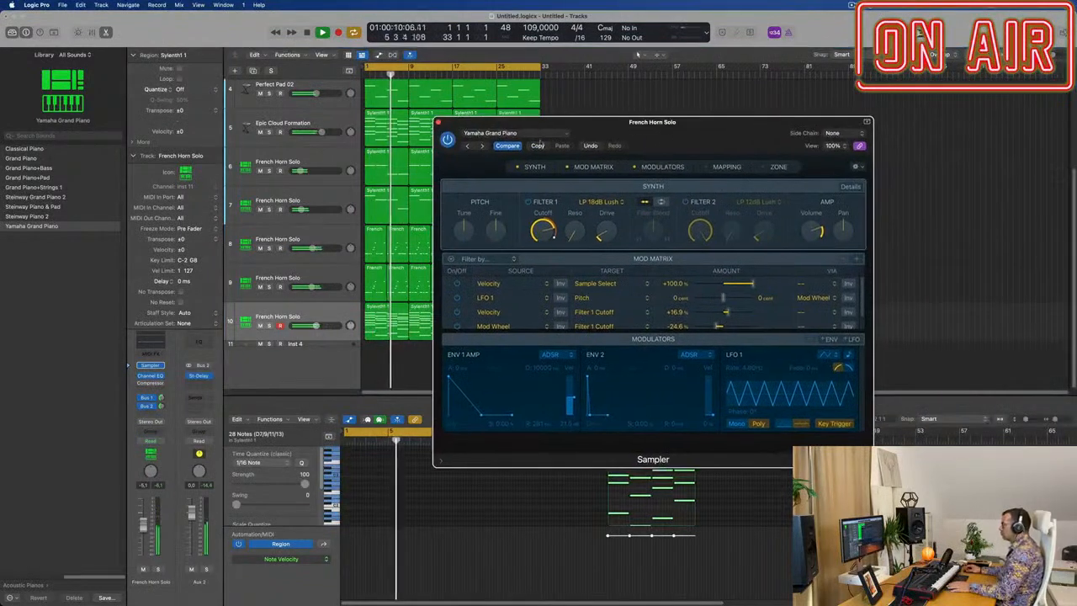
click(505, 133)
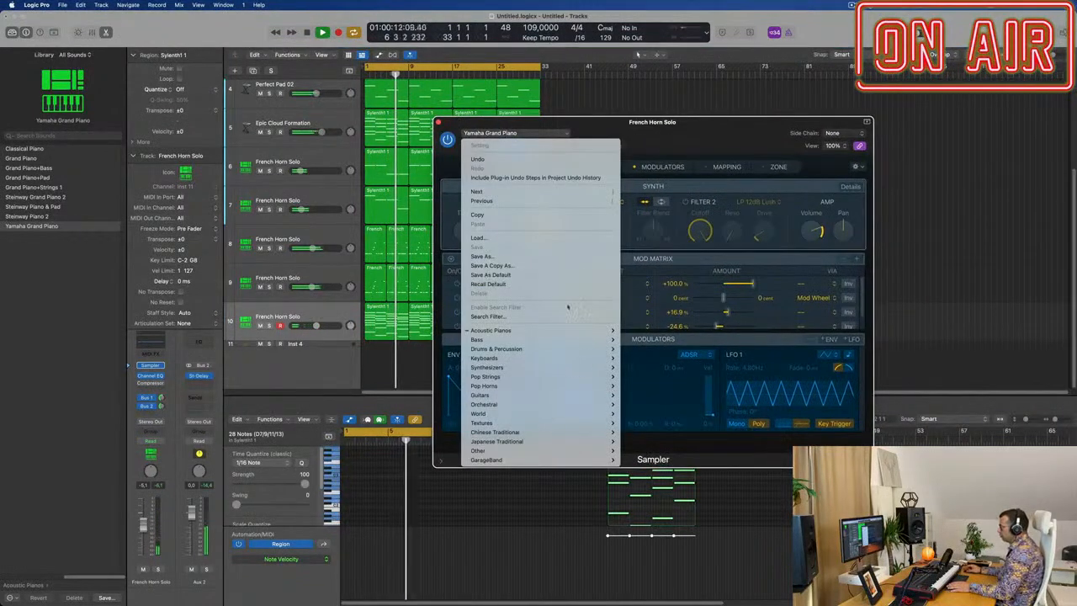
mouse_move(560, 329)
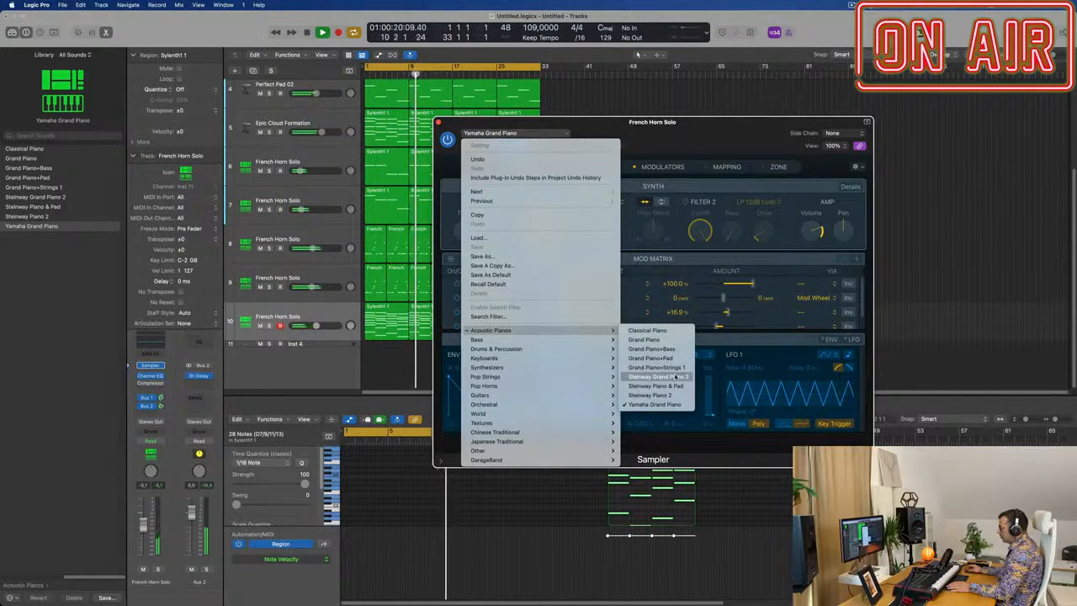
click(660, 395)
drag(691, 128, 794, 122)
key(Return)
key(space)
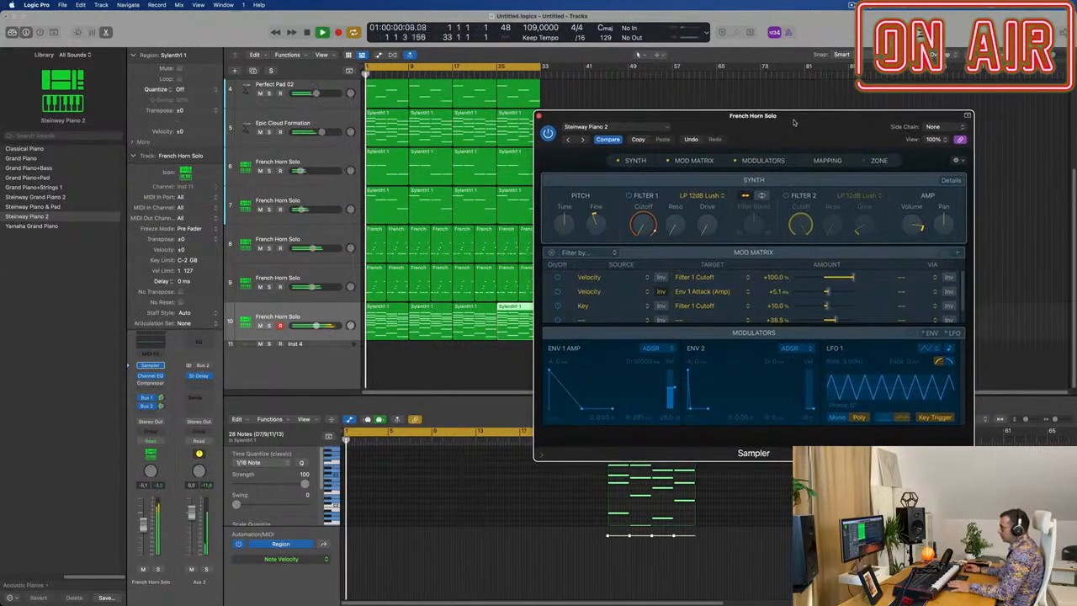
Lower track 10's volume to about -10 dB during playback from the start and close the Sampler window.
key(space)
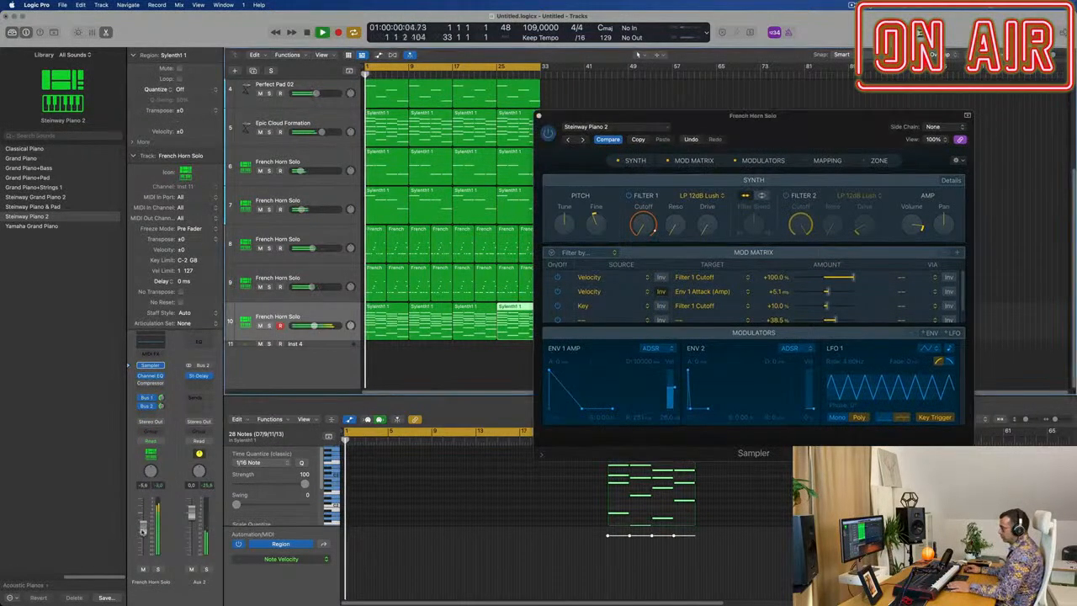
key(Return)
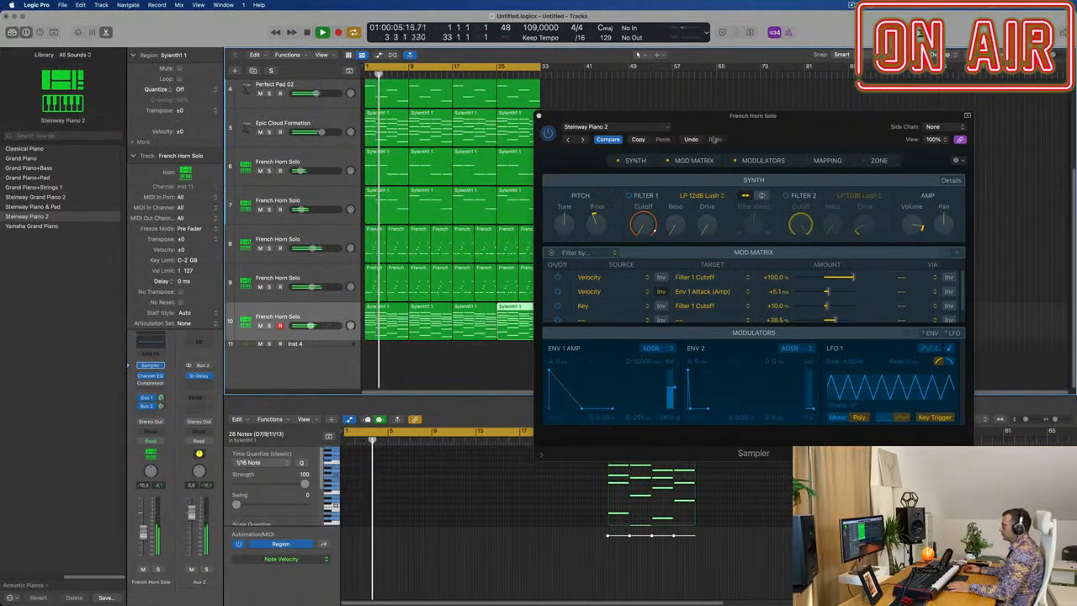
drag(829, 132, 783, 152)
click(492, 136)
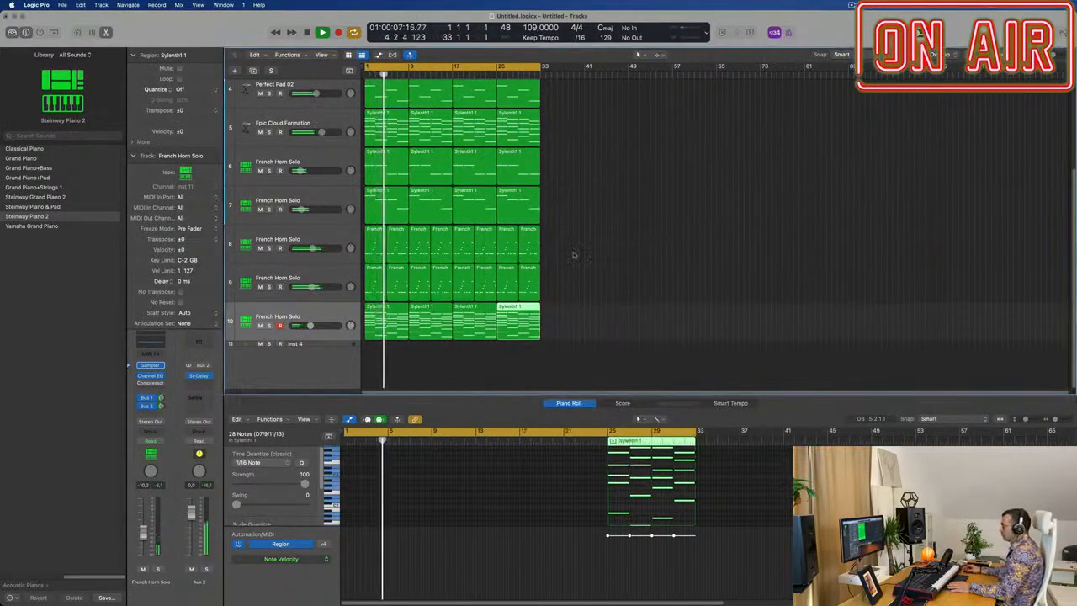
Mute tracks 1 and 3 through 9, leaving the Steinway chord part on track 10 unmuted.
click(260, 249)
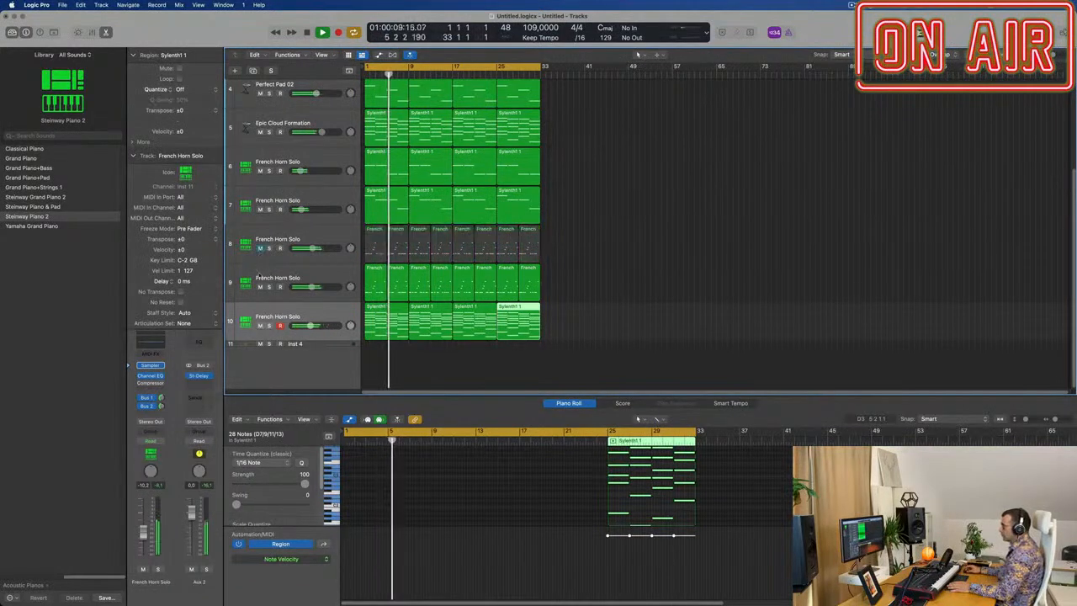
click(260, 287)
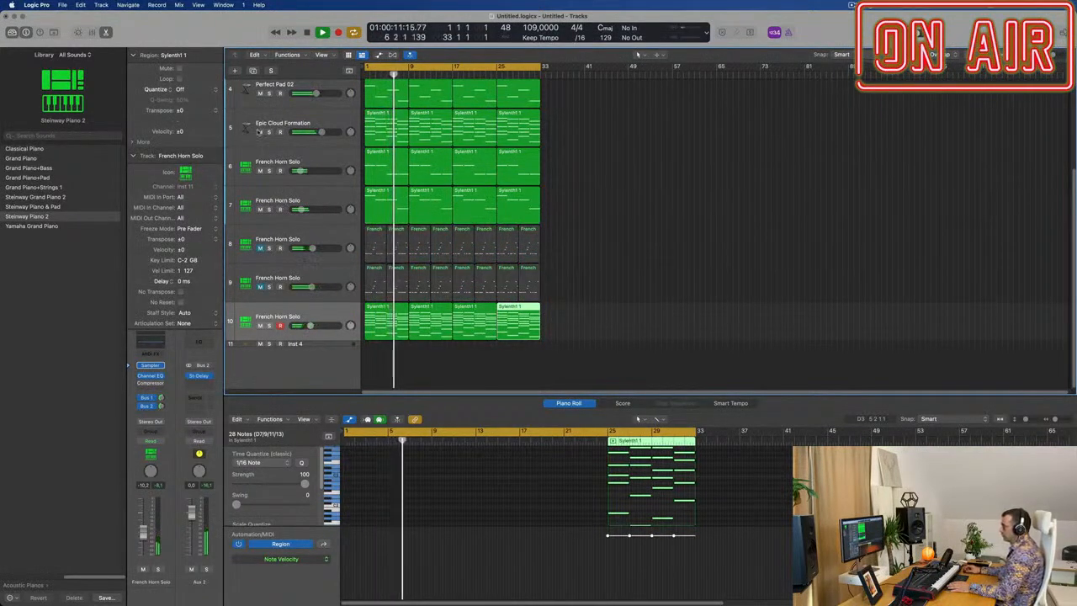
click(260, 132)
scroll(260, 148, up, 2)
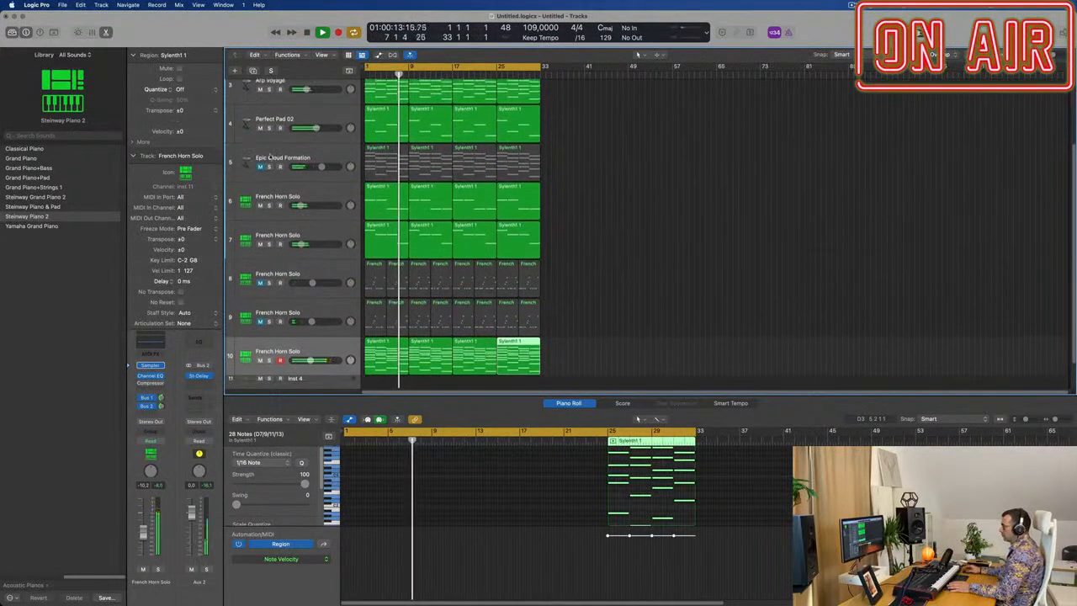
scroll(256, 122, up, 5)
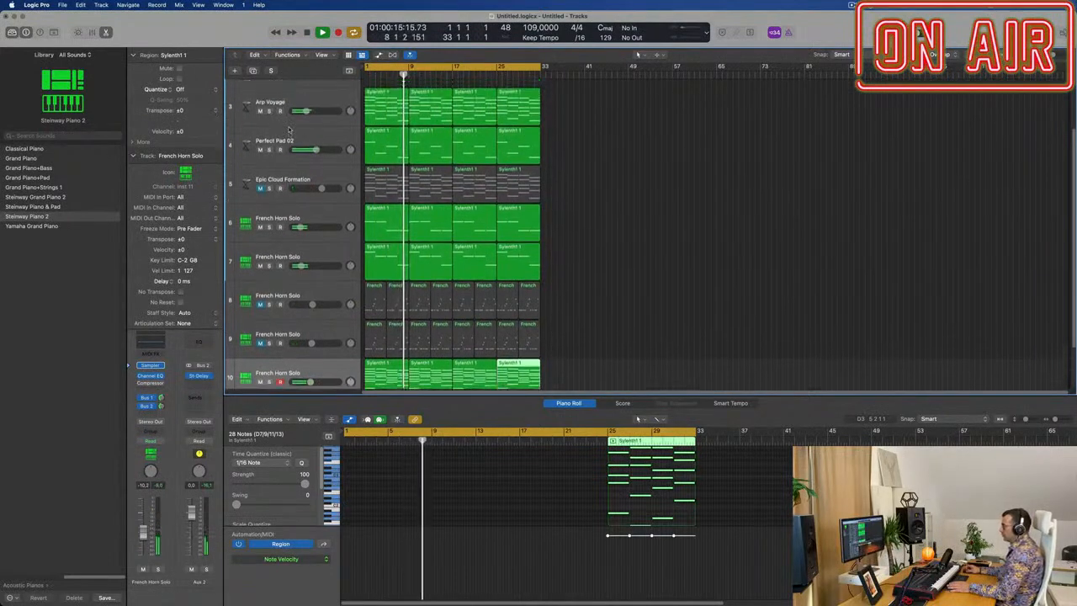
click(260, 102)
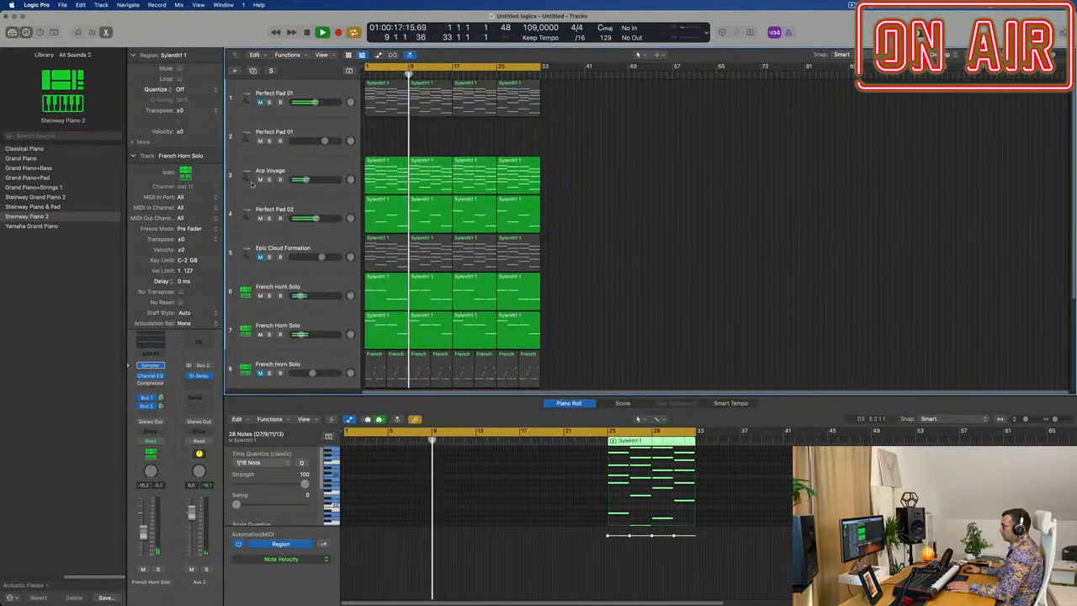
click(260, 179)
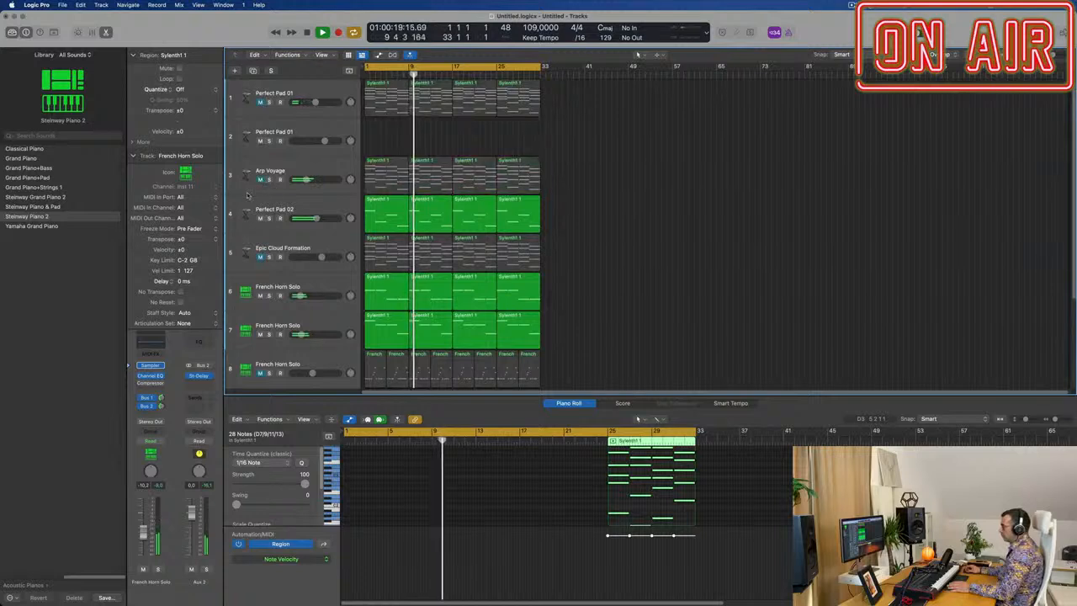
click(260, 218)
scroll(259, 244, down, 2)
drag(260, 256, 260, 294)
scroll(333, 276, down, 4)
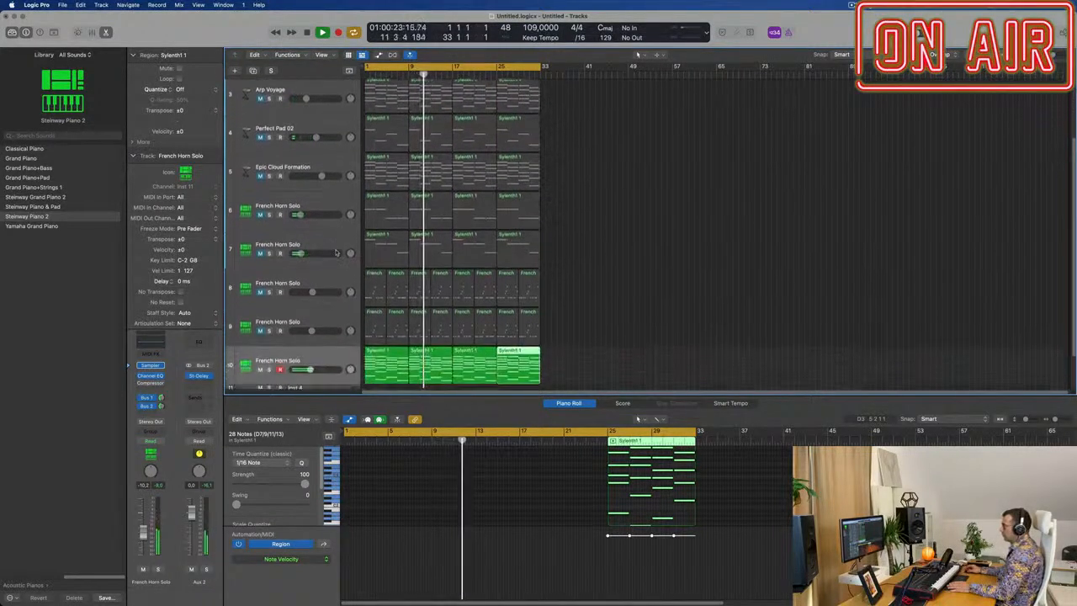
Play from the start and unmute the French Horn Solo track 8 and Perfect Pad 02 on track 4.
key(Return)
click(260, 249)
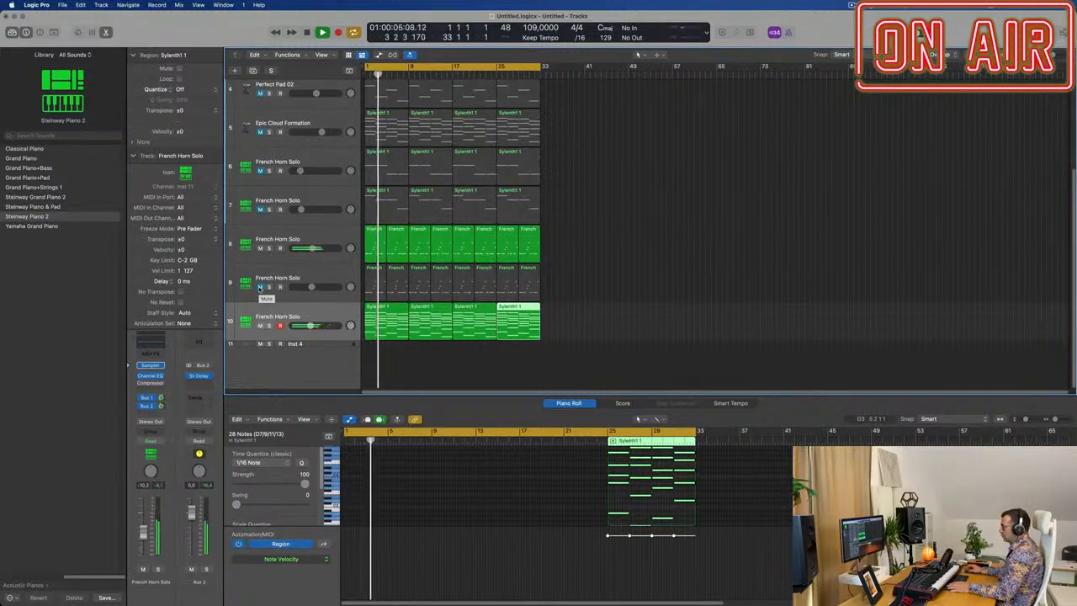
key(space)
scroll(319, 239, up, 3)
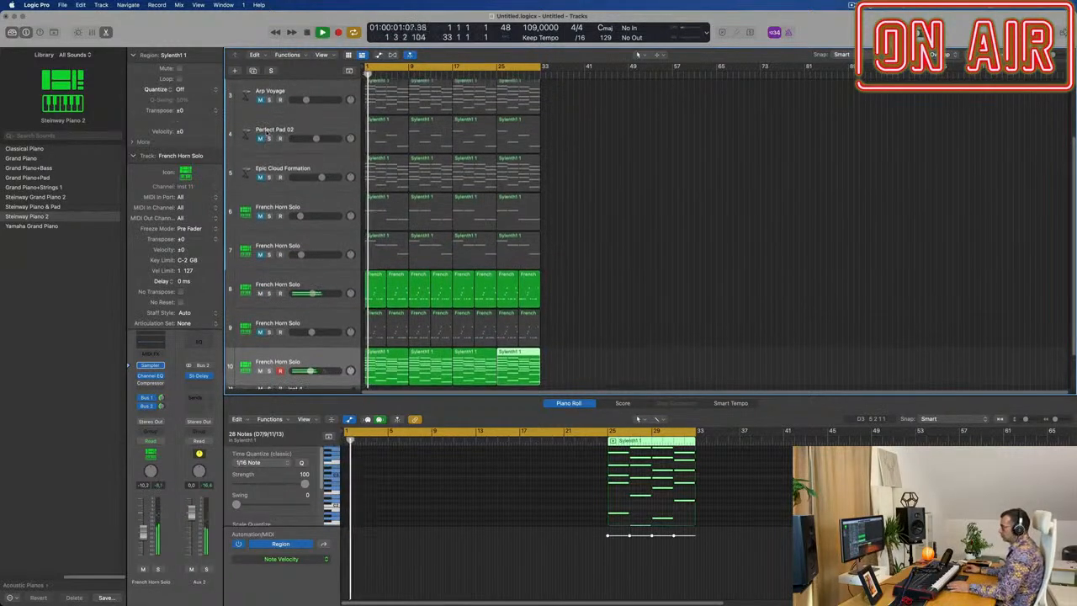
click(260, 138)
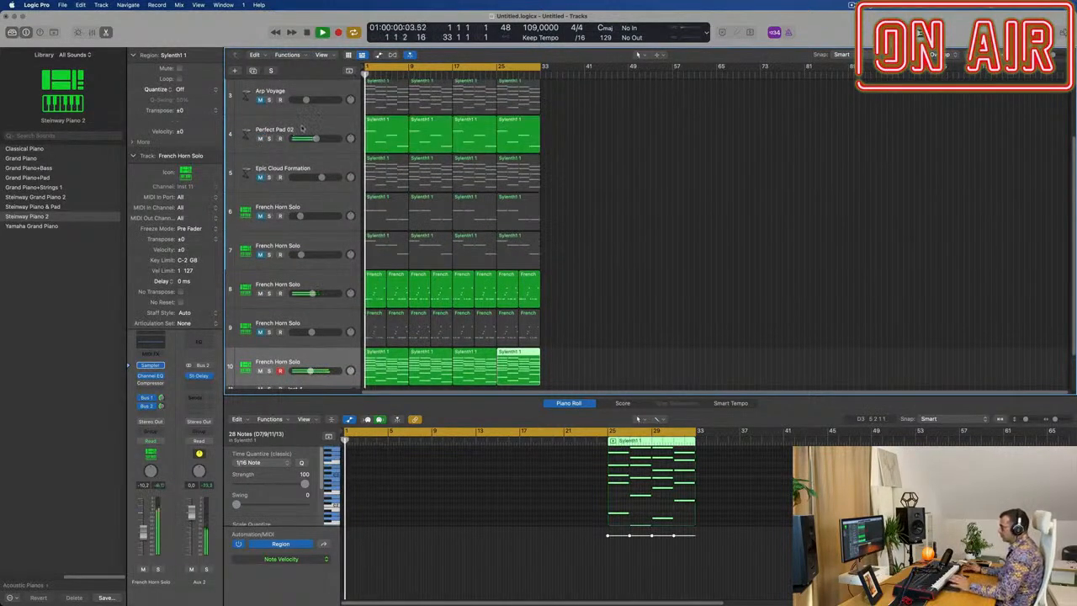
scroll(511, 212, up, 5)
scroll(529, 217, down, 2)
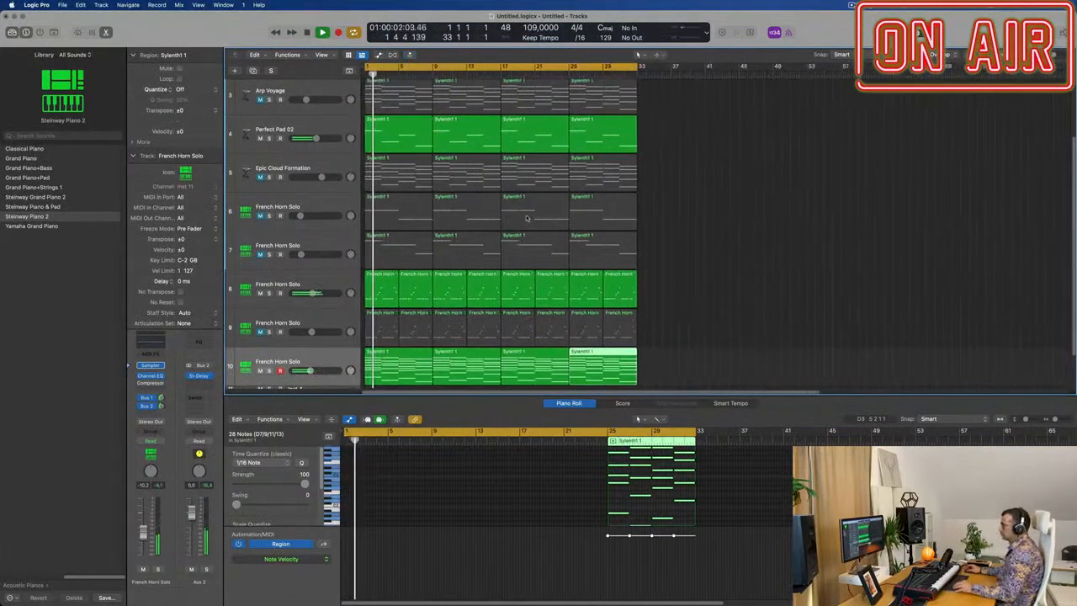
scroll(572, 223, down, 2)
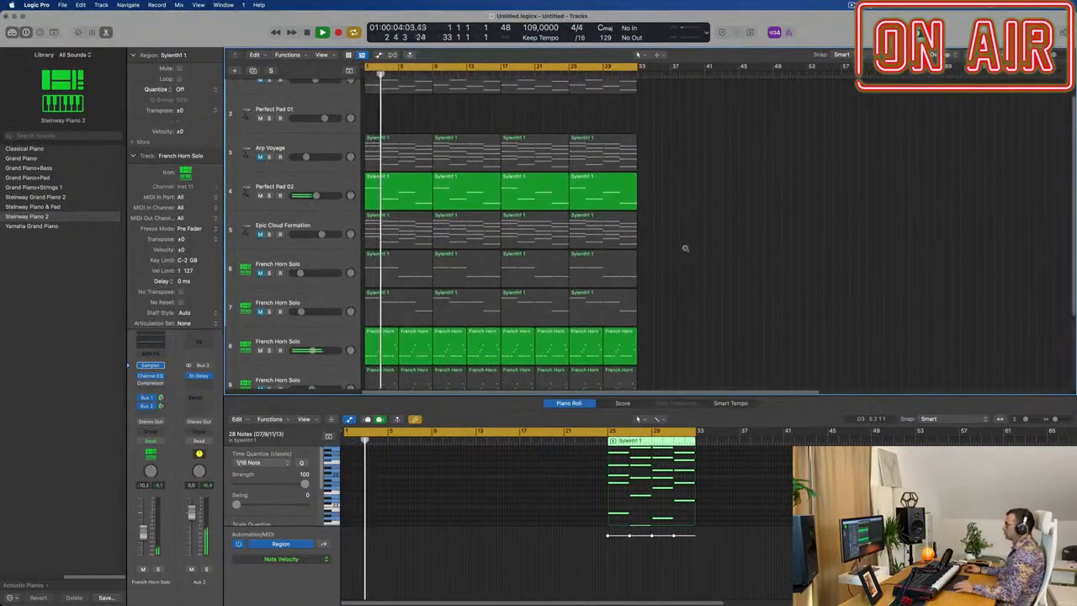
scroll(687, 255, down, 1)
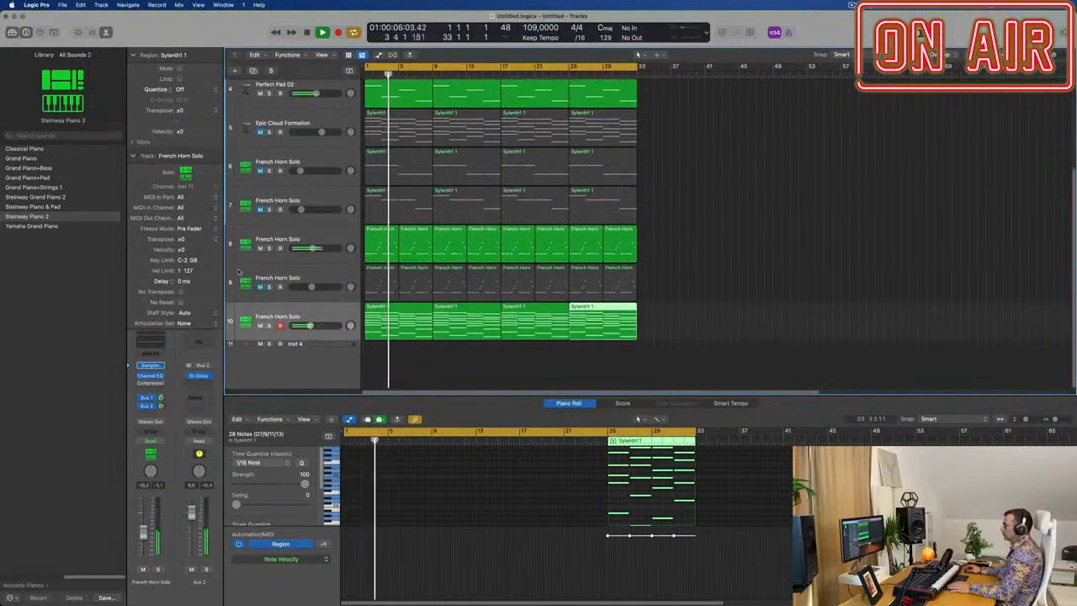
Unmute tracks 9 and 7 during playback, setting track 9's volume to about -14 dB and track 7's to about -13 dB.
click(261, 287)
drag(313, 288, 308, 287)
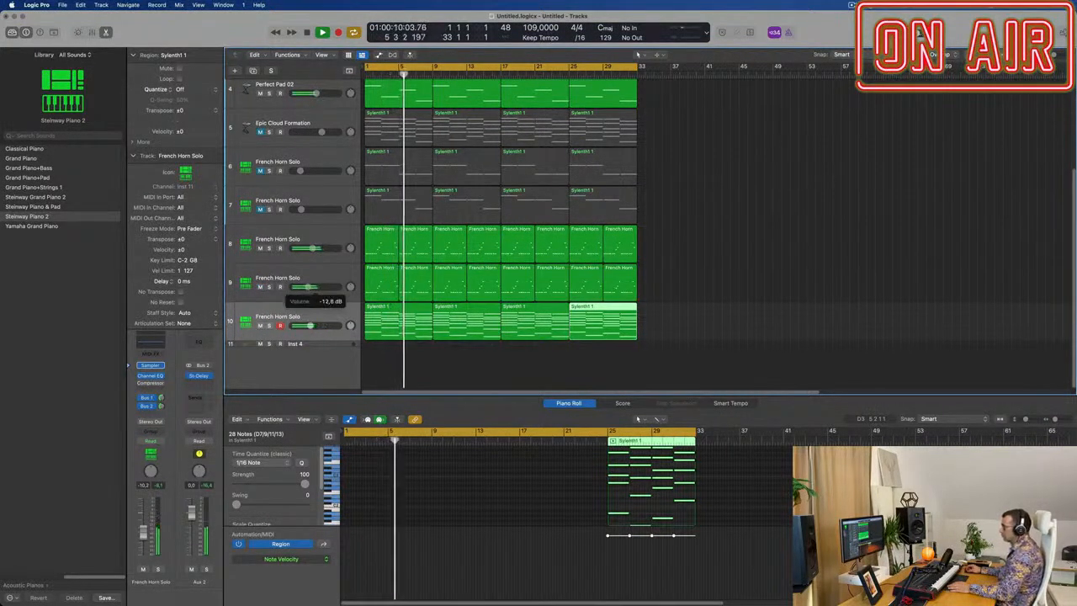
click(322, 273)
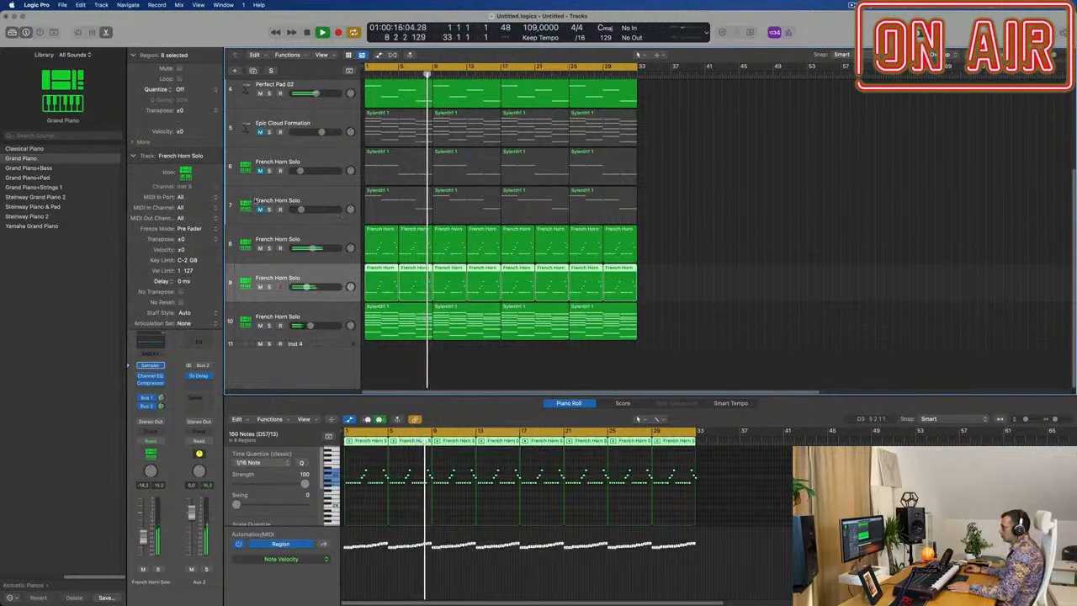
click(298, 210)
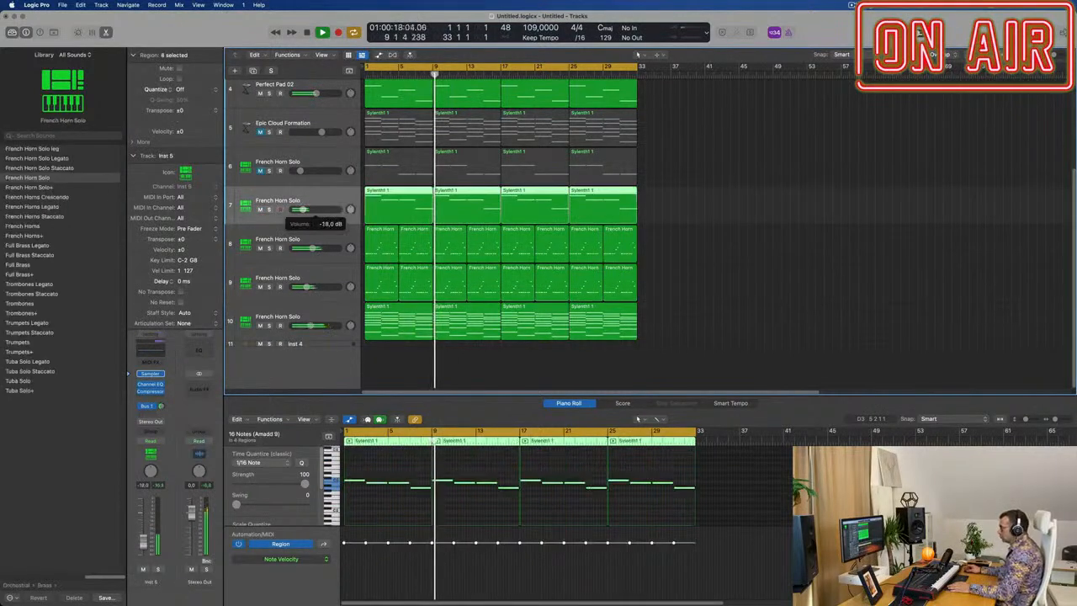
drag(306, 210, 308, 210)
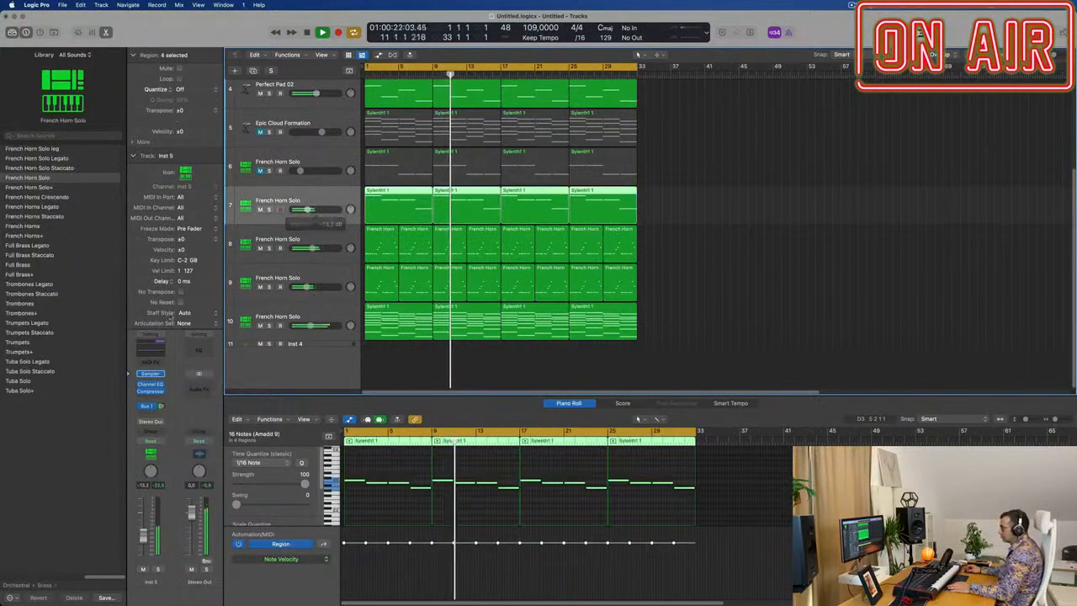
In track 7's Channel EQ, set the low cut to 258 Hz and boost 464 Hz by 0.7 dB and 2100 Hz by 1.7 dB.
click(150, 385)
click(382, 165)
drag(480, 235, 569, 232)
drag(545, 292, 604, 288)
drag(731, 273, 800, 261)
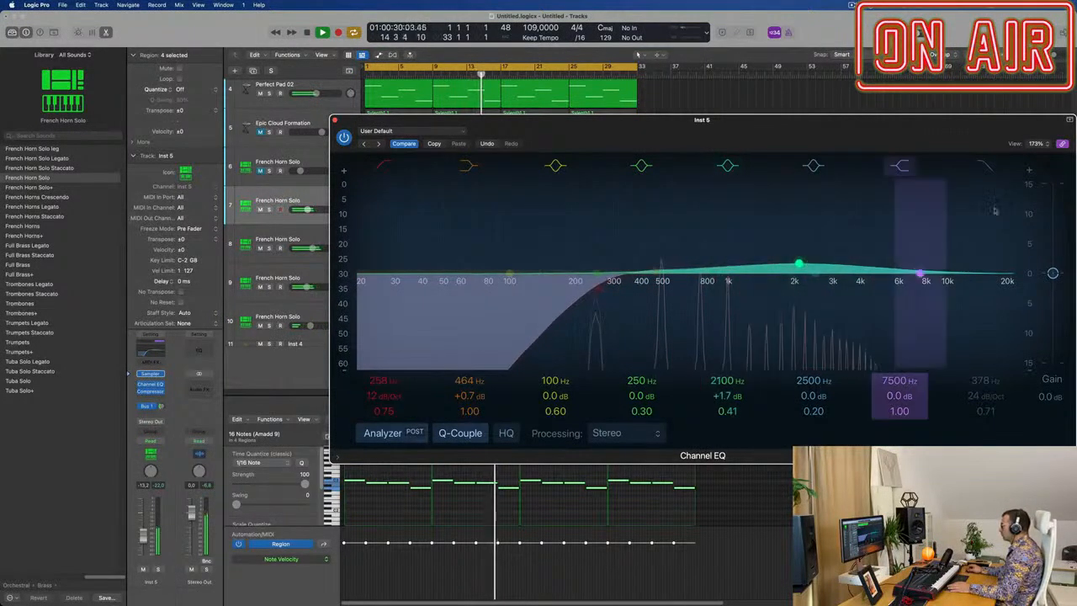
Enable track 7's high cut at 378 Hz, set the high shelf to -10.8 dB at 4260 Hz, and close the Channel EQ.
click(986, 166)
drag(978, 283, 925, 347)
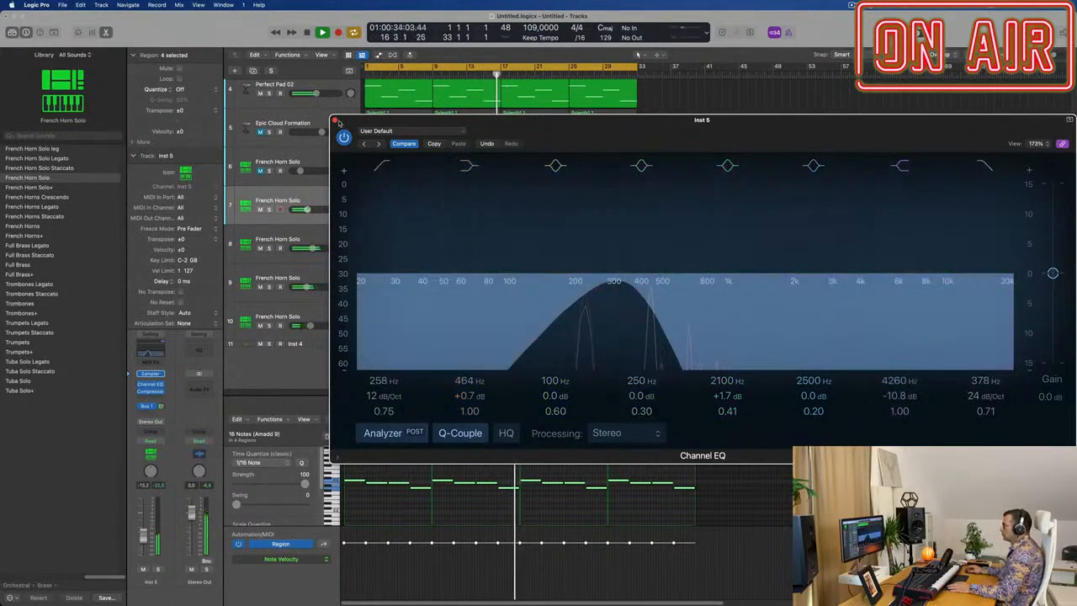
click(335, 121)
Unmute Perfect Pad 01 on track 1 and lower its volume to about -12 dB.
scroll(260, 101, up, 5)
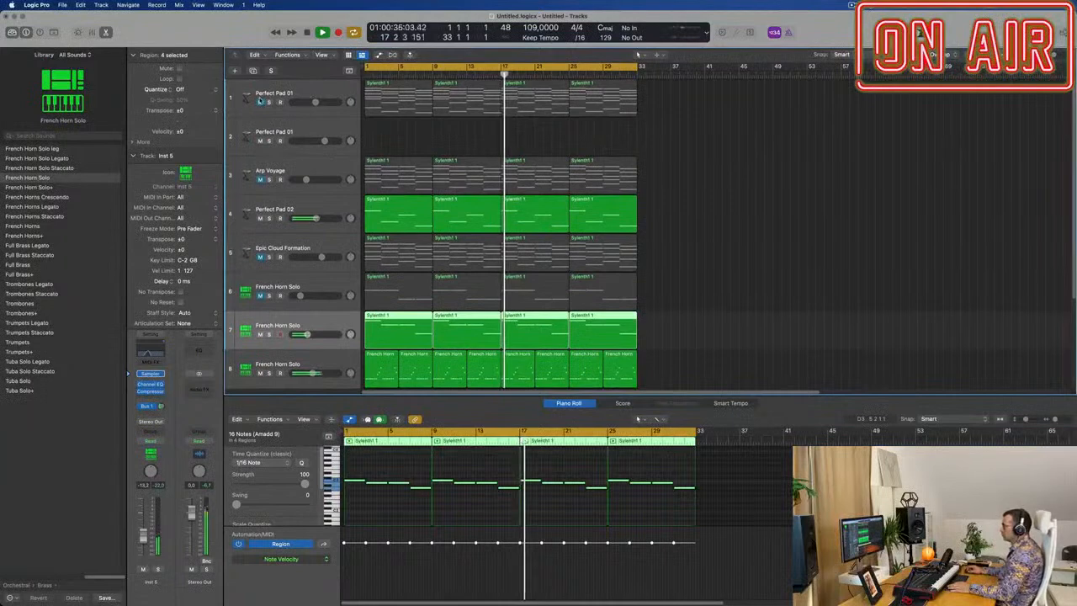
click(260, 101)
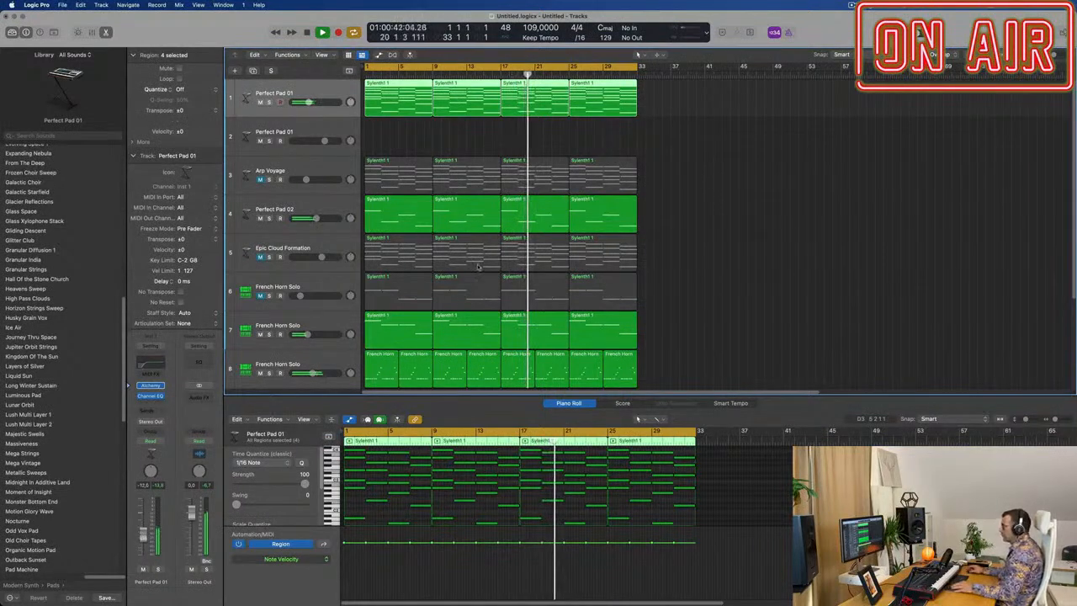
scroll(482, 268, up, 3)
scroll(540, 271, down, 2)
scroll(474, 273, down, 1)
scroll(474, 272, down, 1)
scroll(731, 272, down, 2)
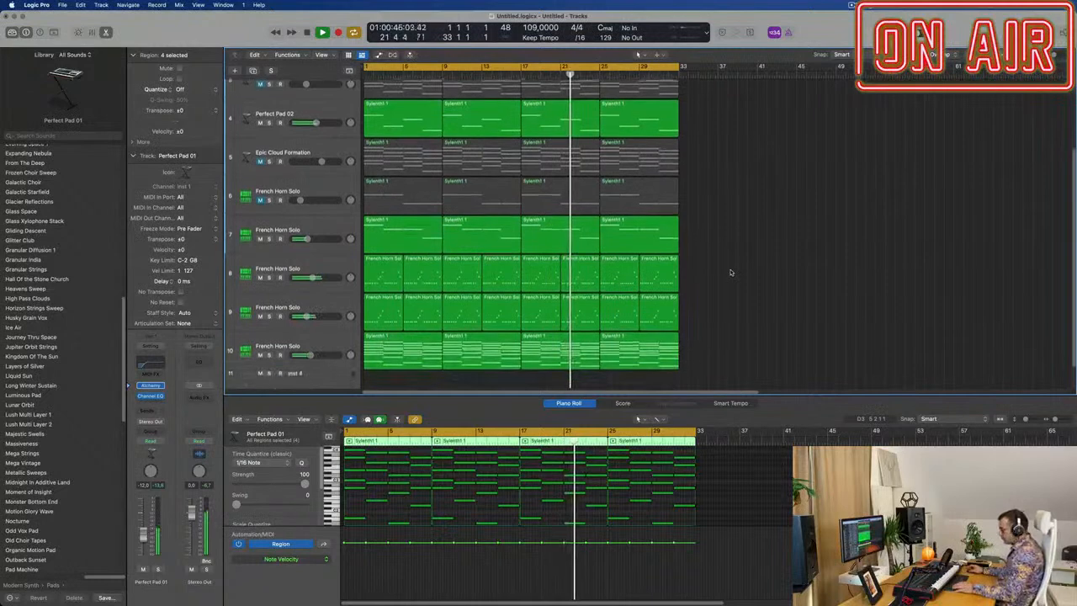
Hide the Piano Roll, then lower track 10's volume to about -12 dB and adjust its Bus 2 send.
key(x)
key(x)
scroll(493, 504, up, 2)
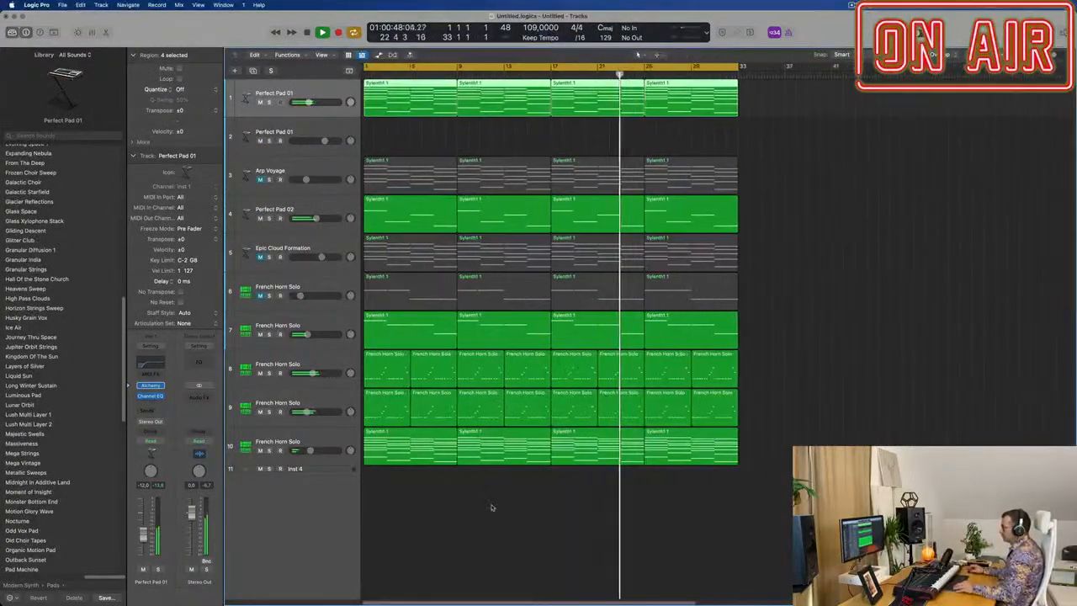
drag(310, 450, 309, 450)
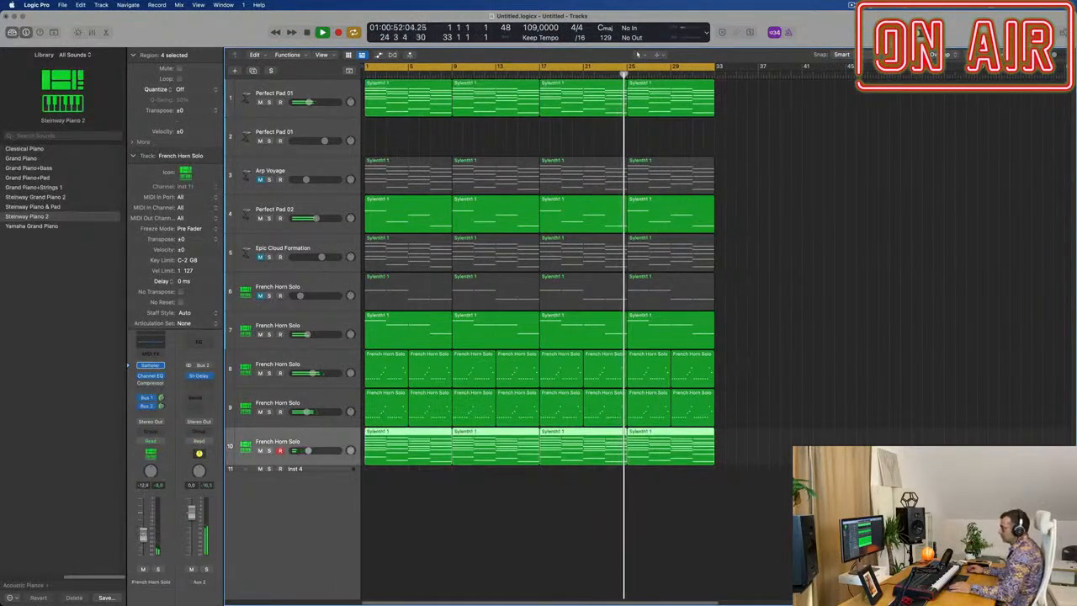
drag(163, 407, 164, 406)
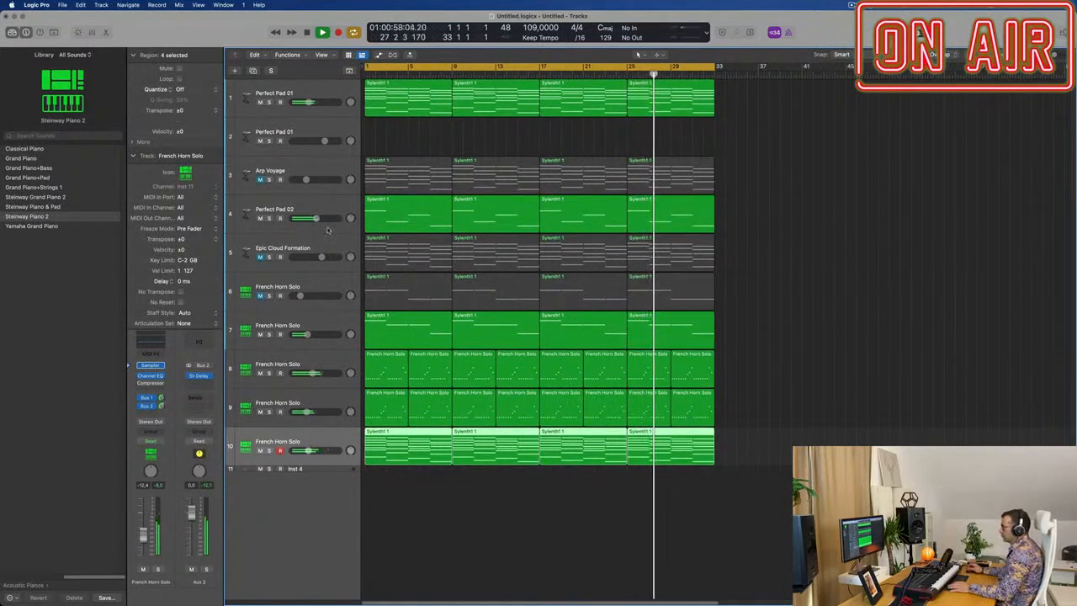
Try adding Epic Cloud Formation on track 5 to the mix by unmuting it during playback.
click(260, 256)
click(320, 244)
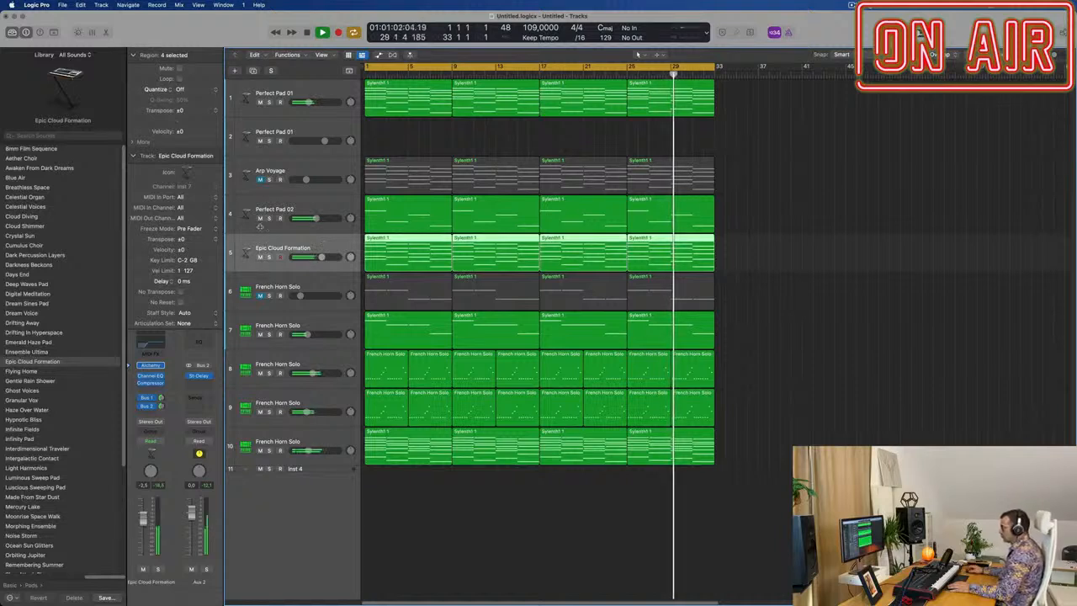
click(260, 256)
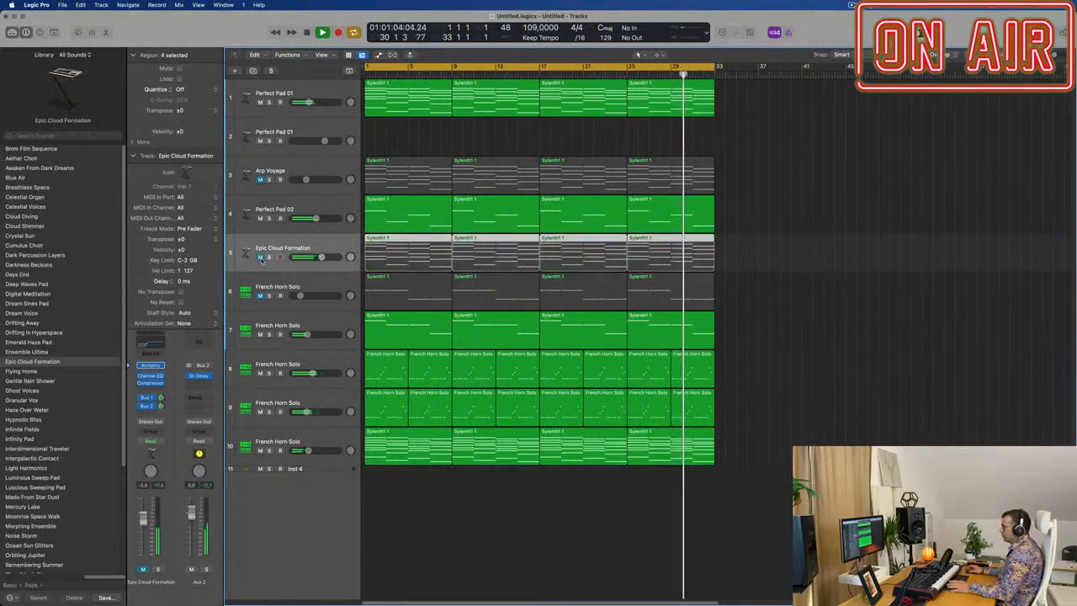
Unmute Arp Voyage on track 3 at about -9 dB and the French Horn Solo track 6 at about -16 dB, playing from the start.
click(260, 179)
key(Return)
click(240, 186)
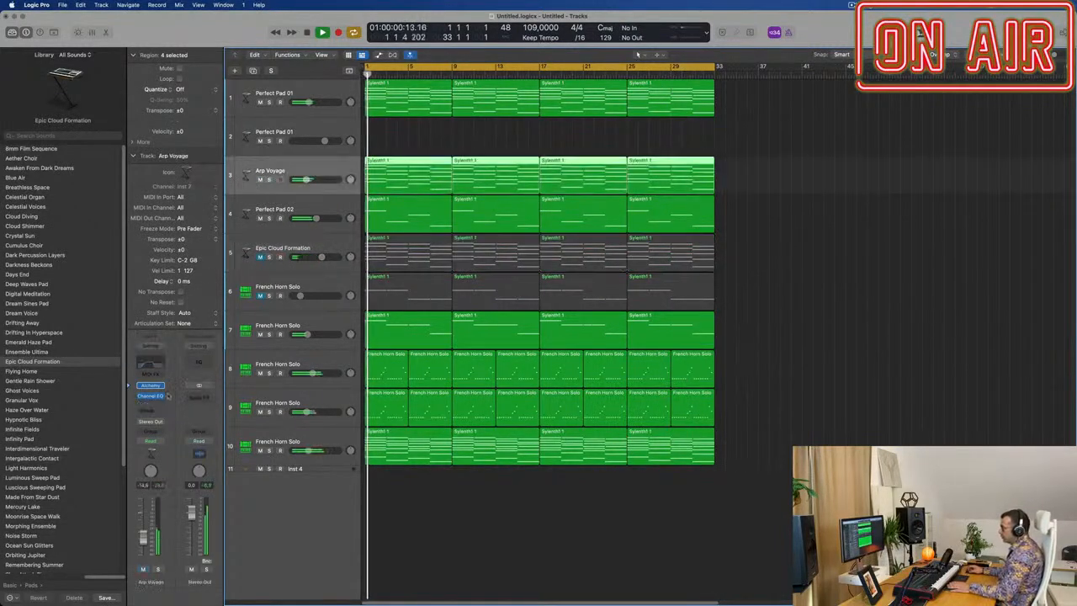
drag(143, 538, 143, 535)
key(Return)
key(space)
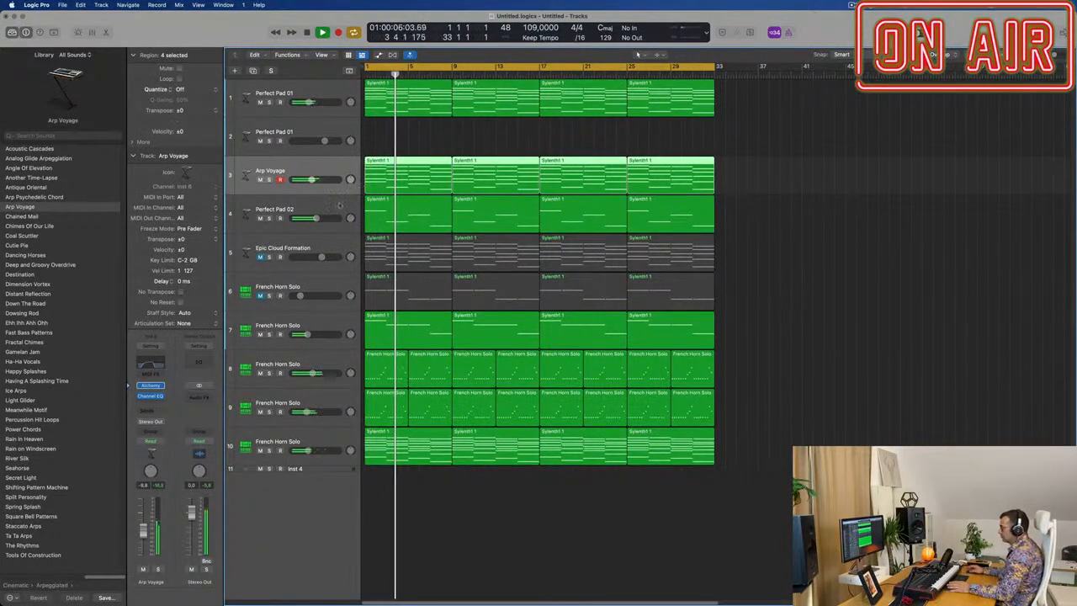
click(316, 291)
drag(299, 297, 305, 295)
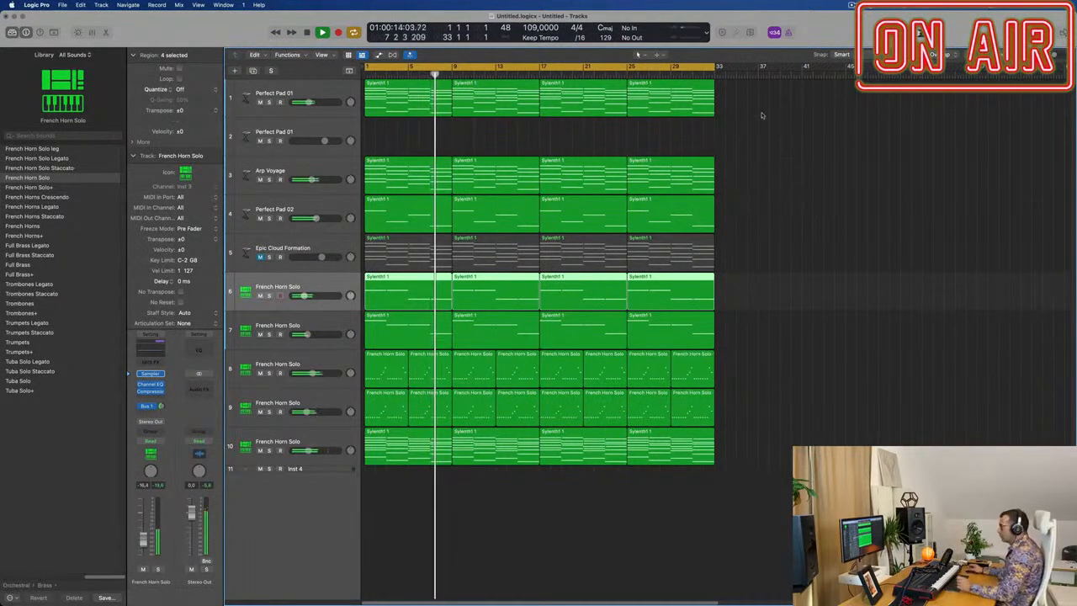
Duplicate the Perfect Pad 02 track, copy its first region to the new track 5 and repeat it three times, up to bar 33.
click(334, 228)
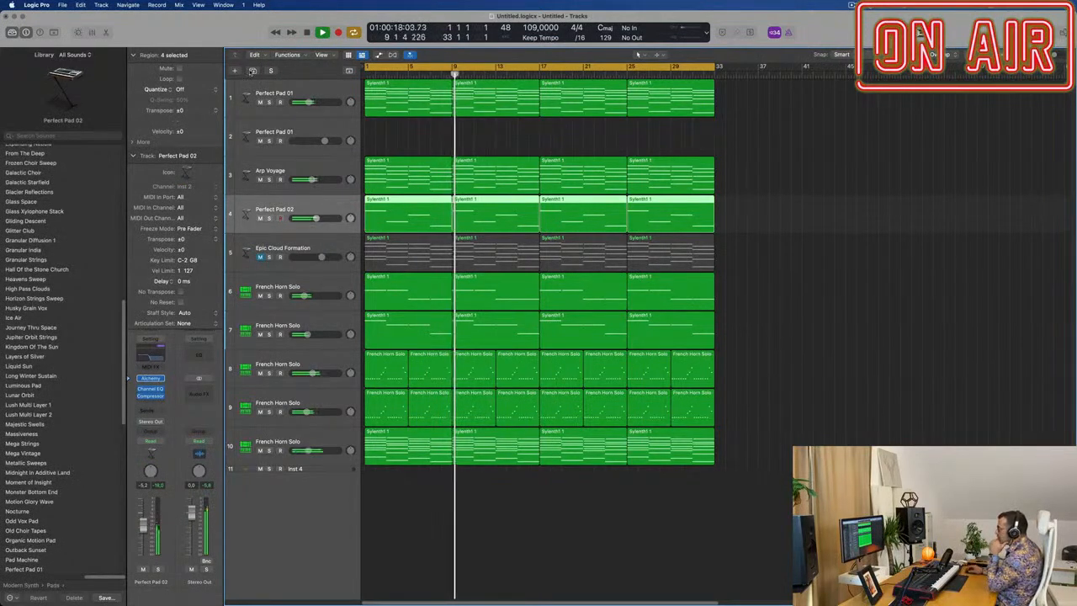
key(super+d)
drag(416, 207, 412, 243)
key(super+r)
key(super+r)
key(super+r)
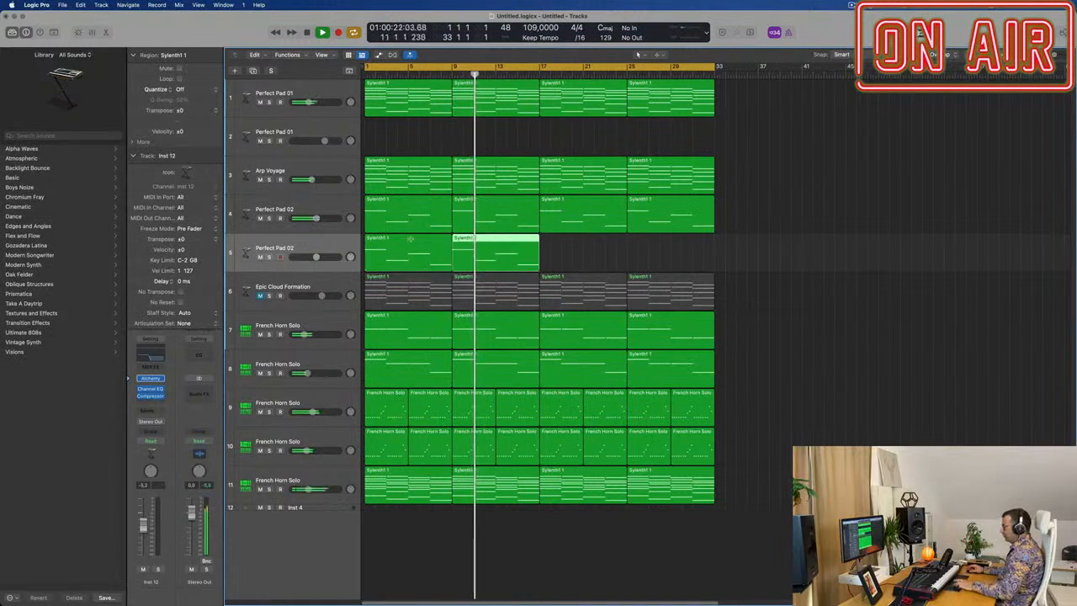
Load the 1963 Semi-Acoustic Thumb preset from the Bass category into the new track 5's Alchemy and play from the start.
click(329, 243)
key(Return)
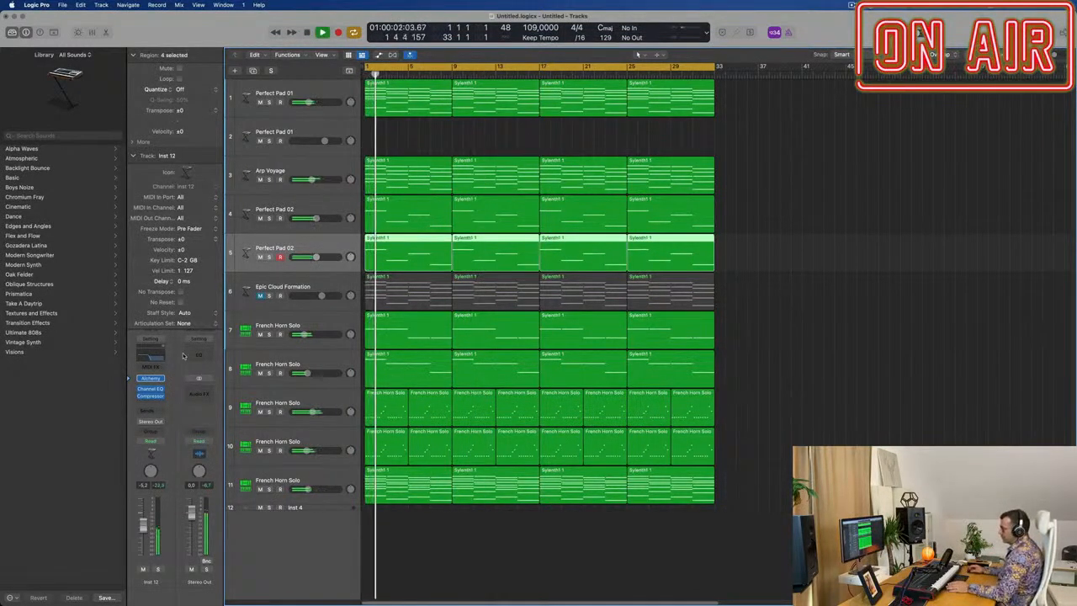
click(150, 379)
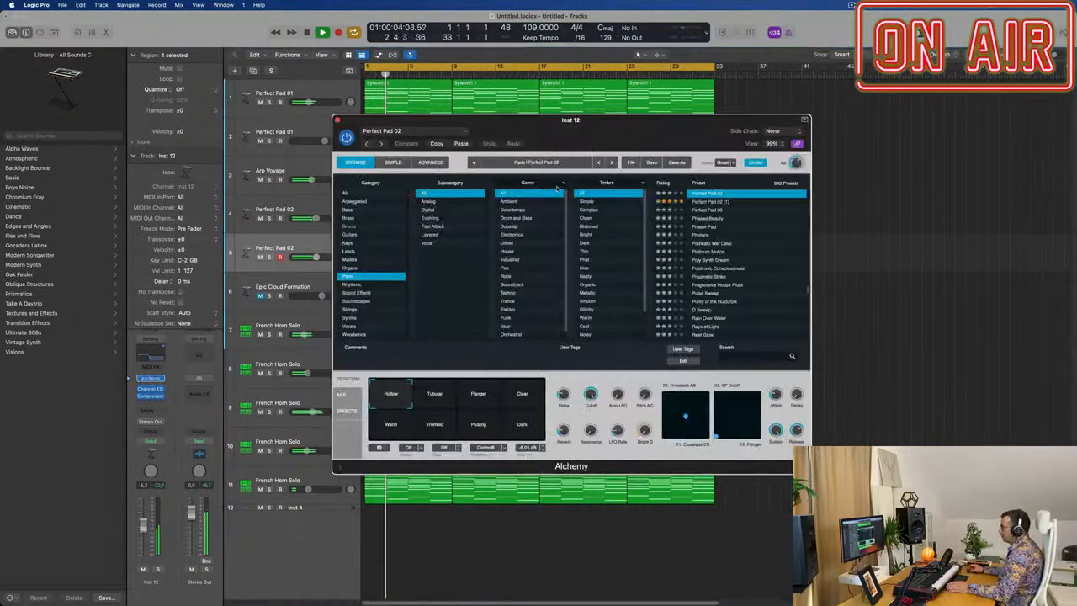
click(354, 210)
scroll(804, 269, up, 10)
drag(805, 271, 817, 163)
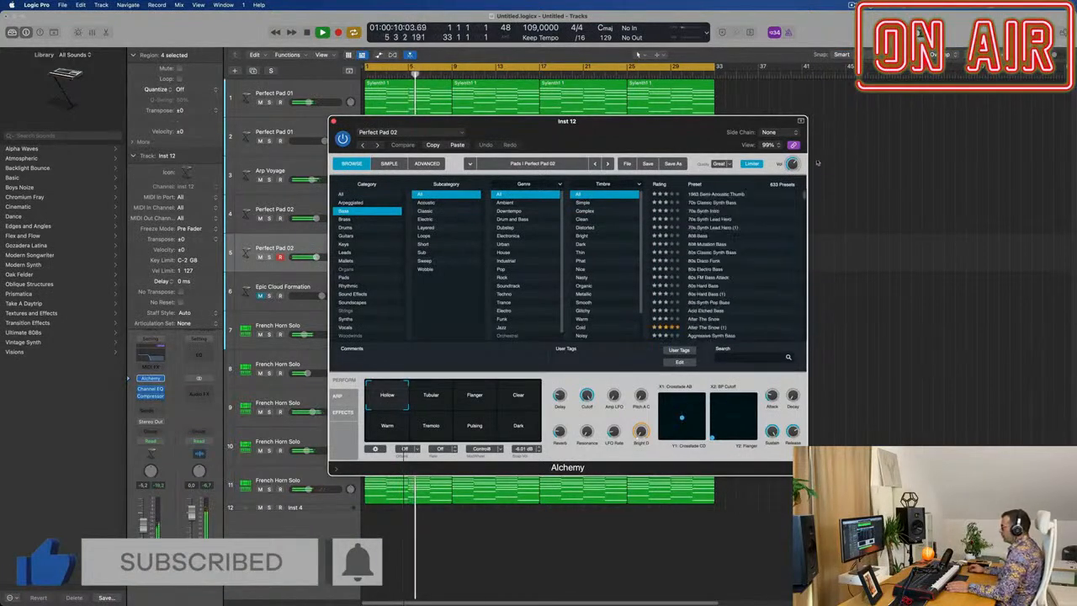
key(space)
drag(661, 131, 775, 125)
key(space)
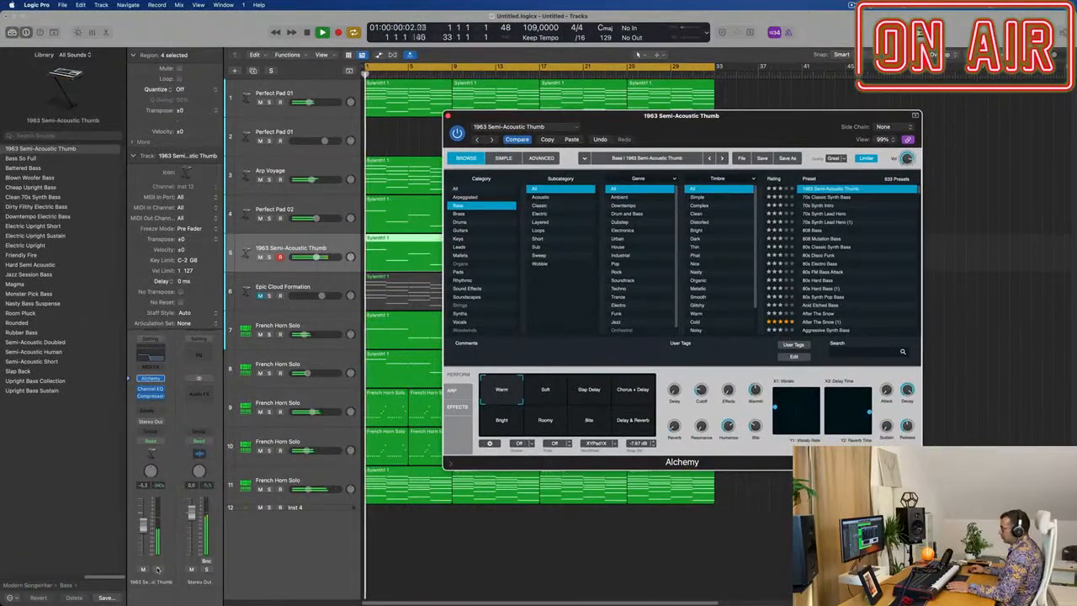
Solo the bass track and disable the high cut in its Channel EQ.
click(157, 569)
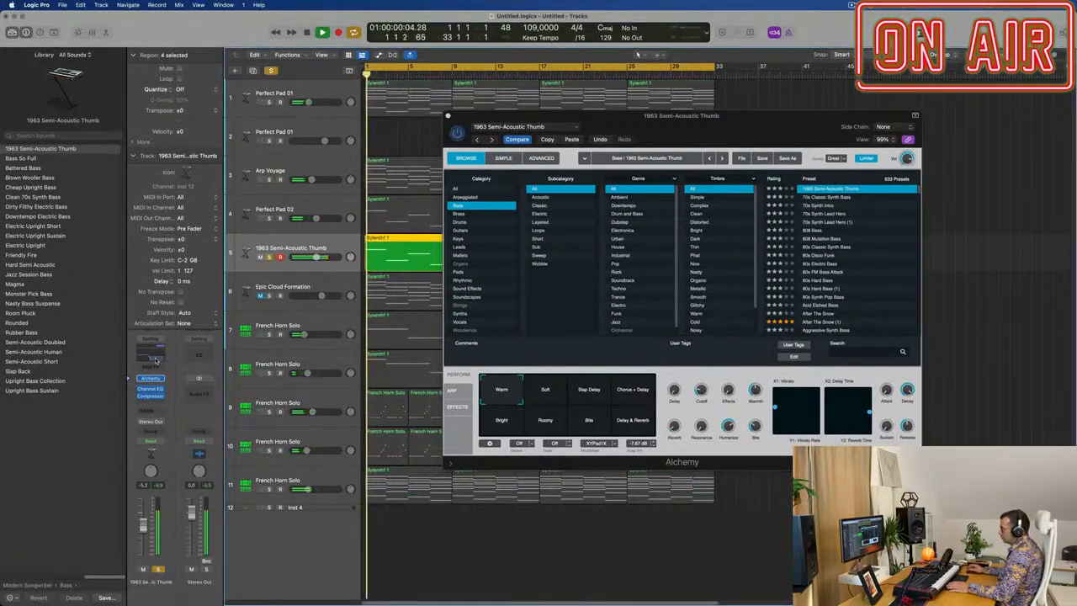
click(151, 388)
drag(846, 120, 445, 129)
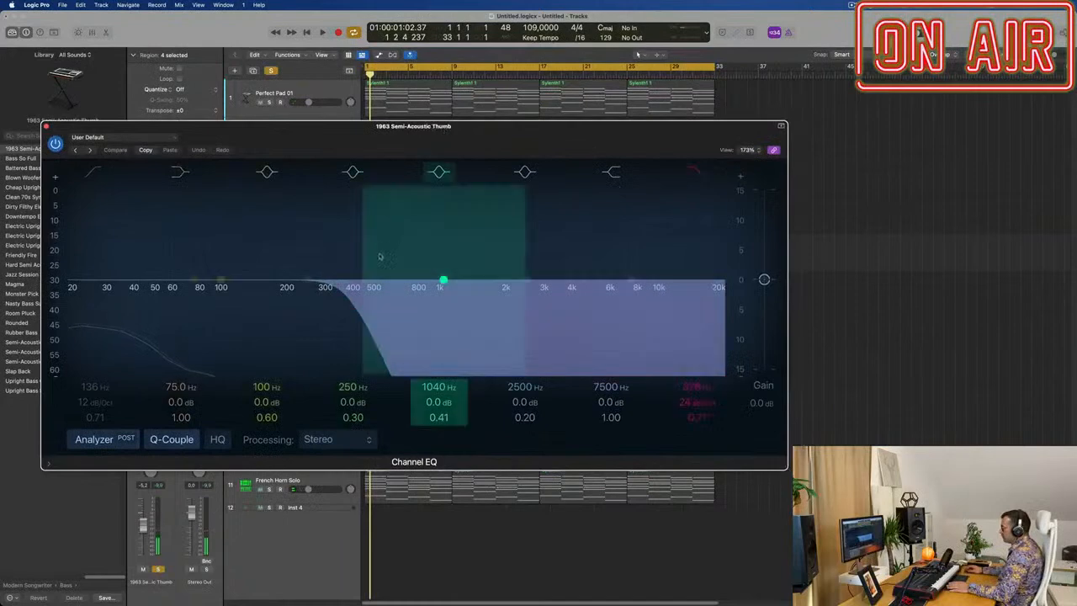
key(space)
drag(543, 127, 1035, 125)
key(space)
Transpose all of the bass track's notes to a higher octave in the Piano Roll.
double_click(406, 242)
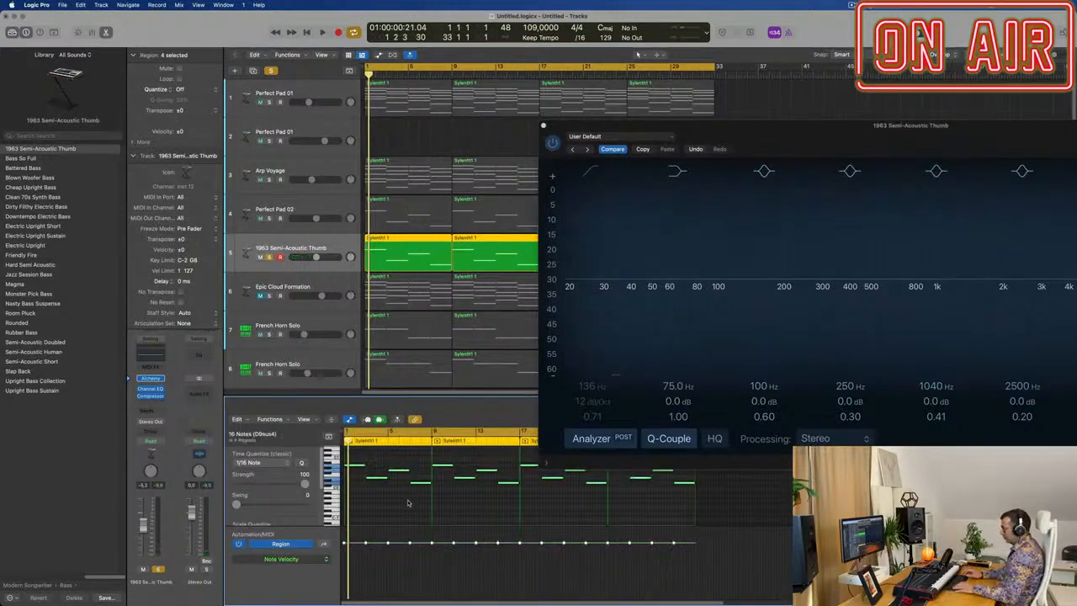
key(alt+shift+Up)
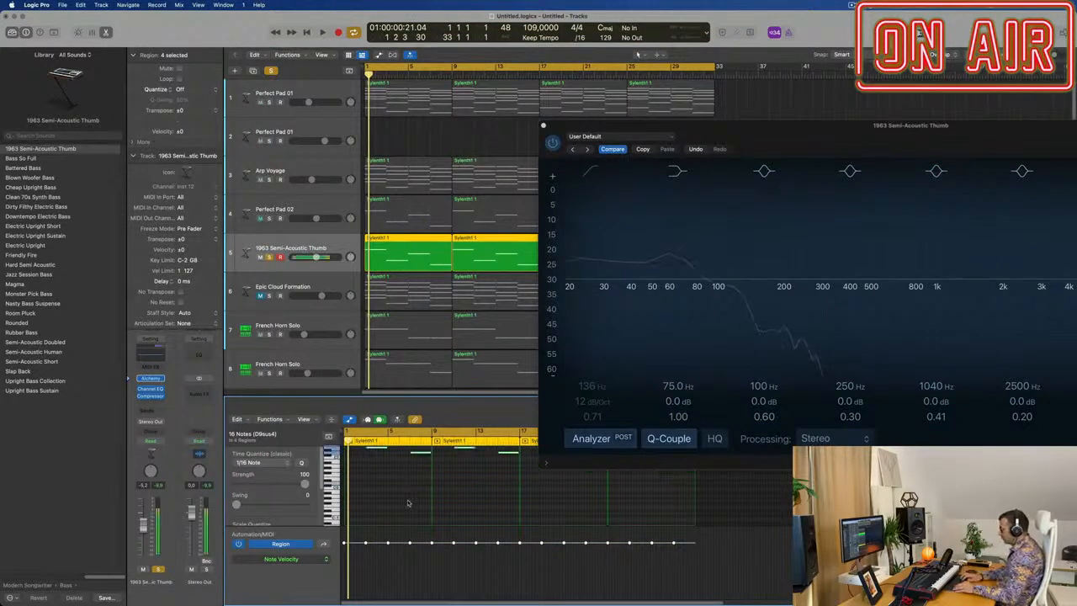
drag(804, 127, 755, 103)
key(space)
Unsolo the bass track, play the full mix from the start and open the track's Alchemy instrument.
click(270, 257)
key(space)
key(space)
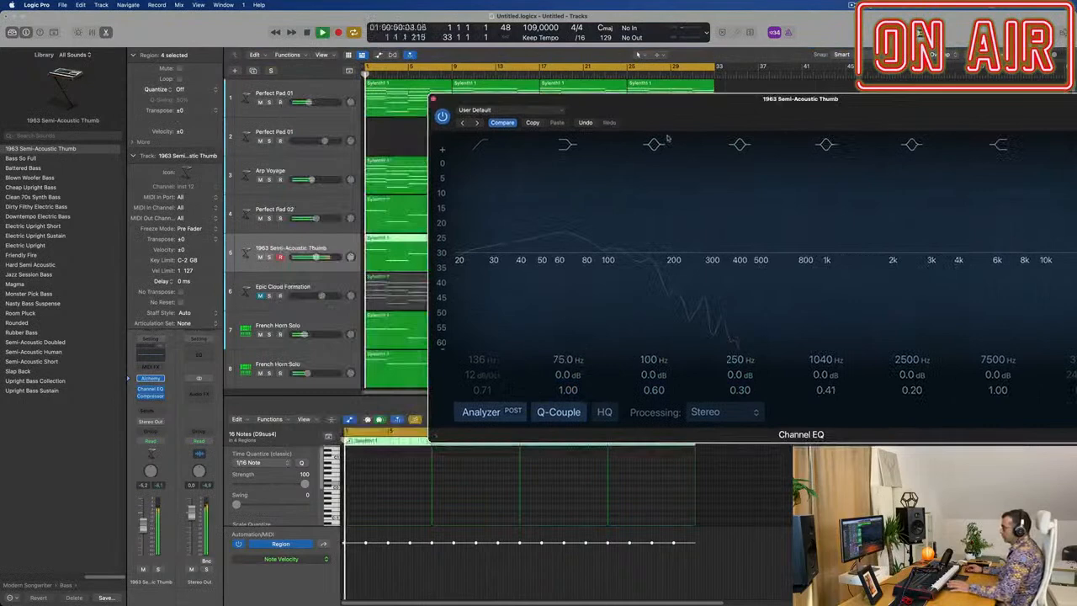
click(151, 378)
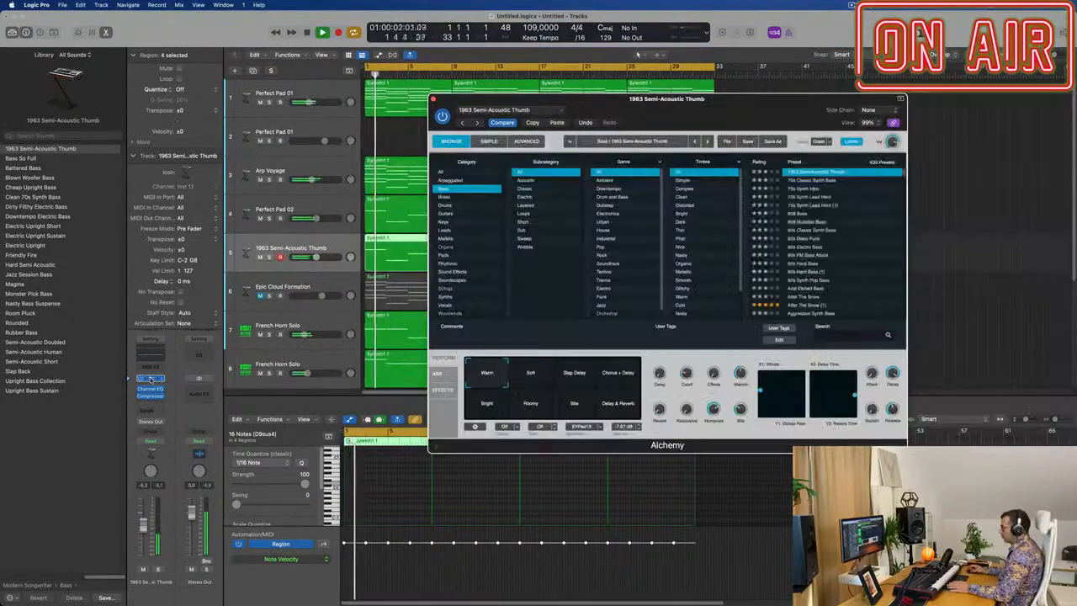
Try an upward two-octave arpeggio on the bass track's 1963 Semi-Acoustic Thumb sound in Alchemy while the mix plays.
click(437, 373)
drag(475, 402, 475, 394)
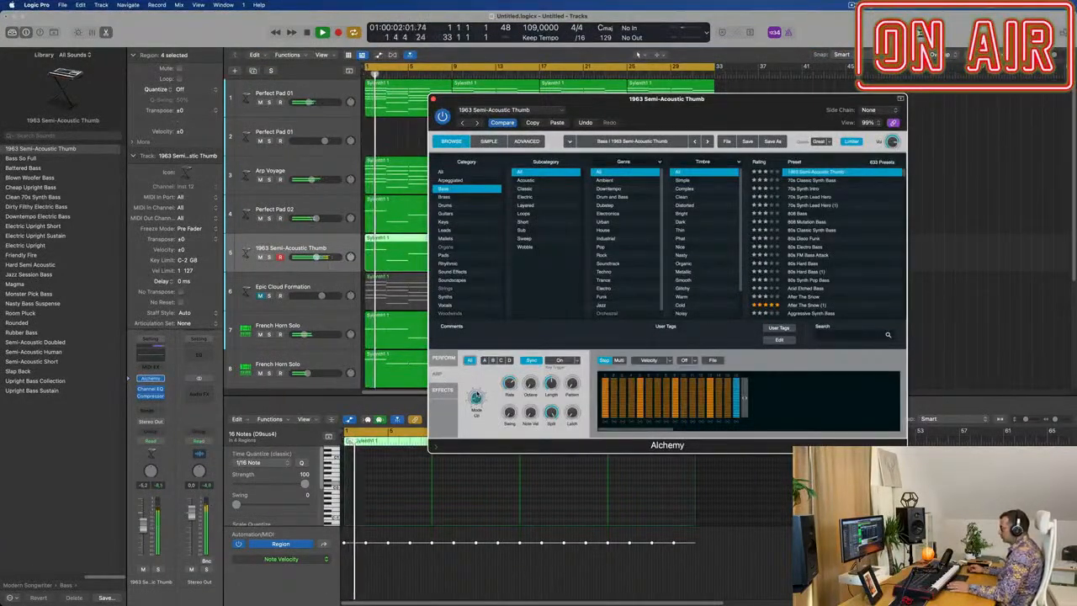
key(space)
key(space)
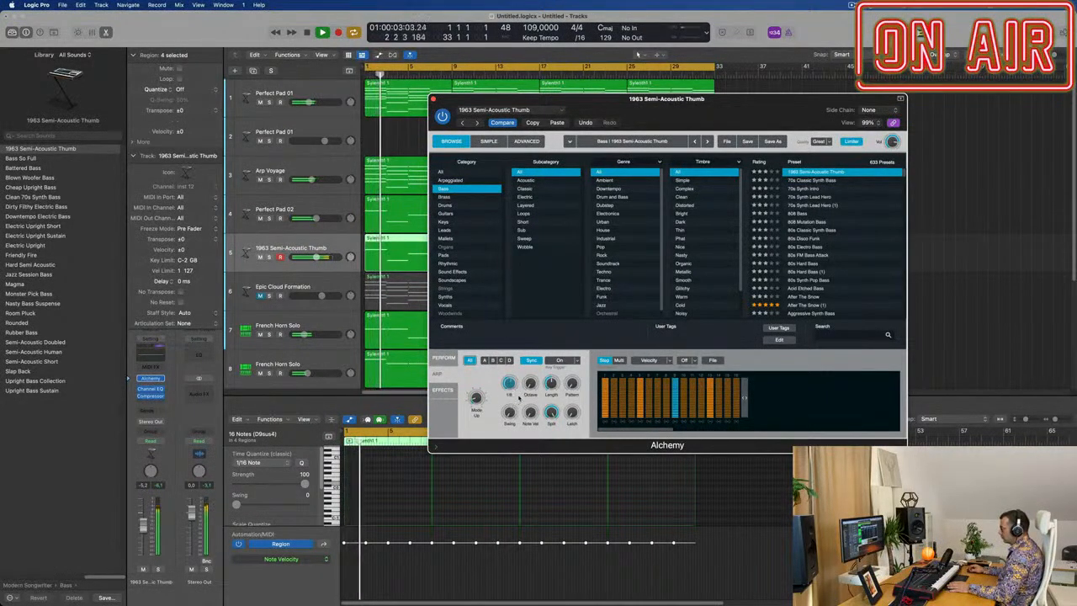
drag(715, 99, 892, 58)
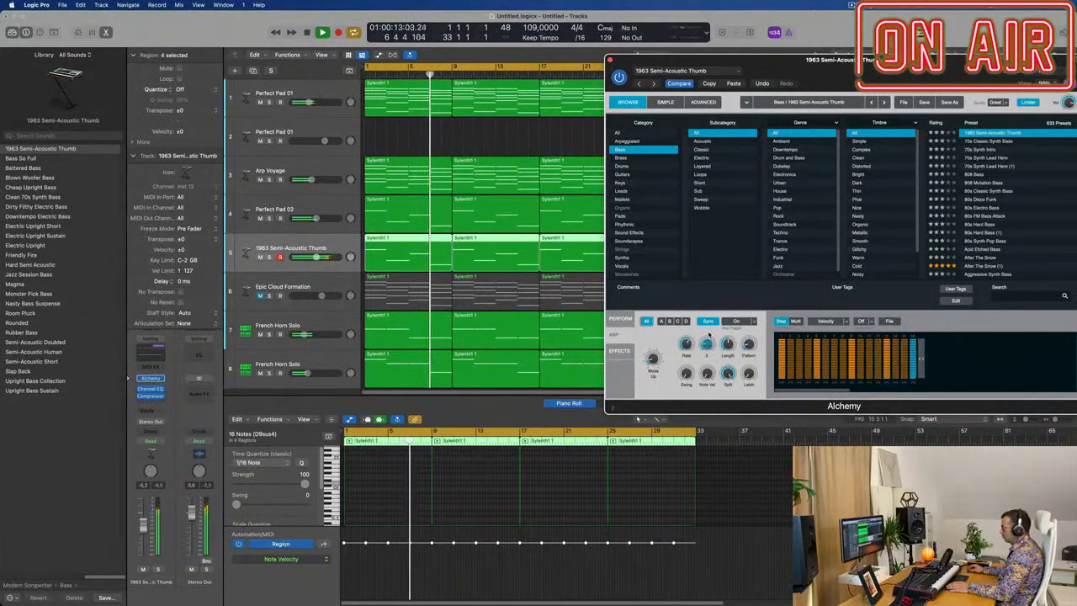
drag(907, 84, 653, 73)
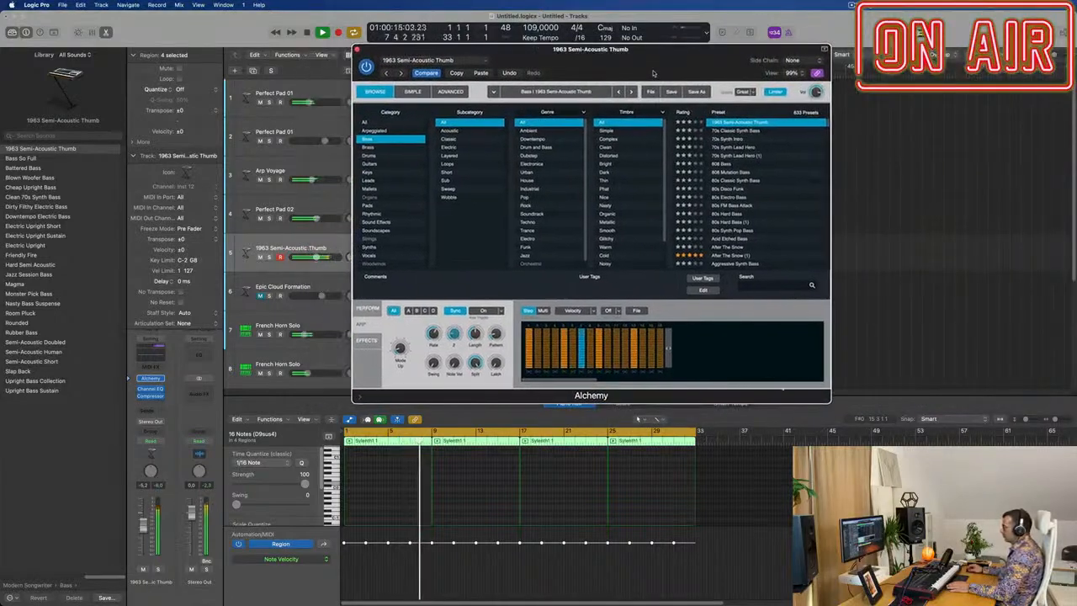
Load the 70s Classic Synth Bass preset in the bass track's Alchemy, play it from the start and close the instrument window.
click(739, 132)
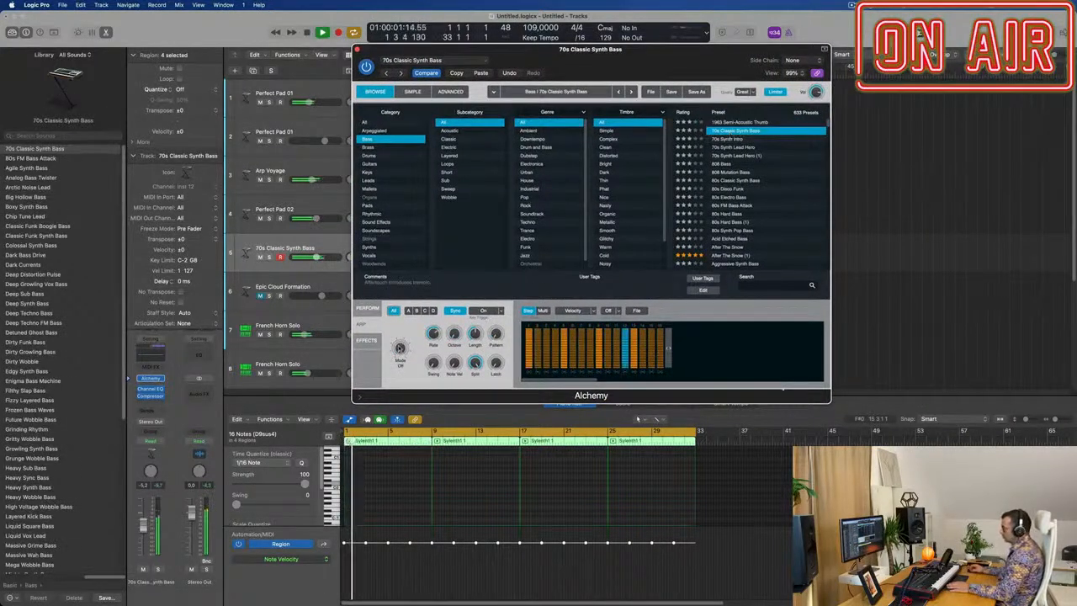
drag(627, 60, 696, 92)
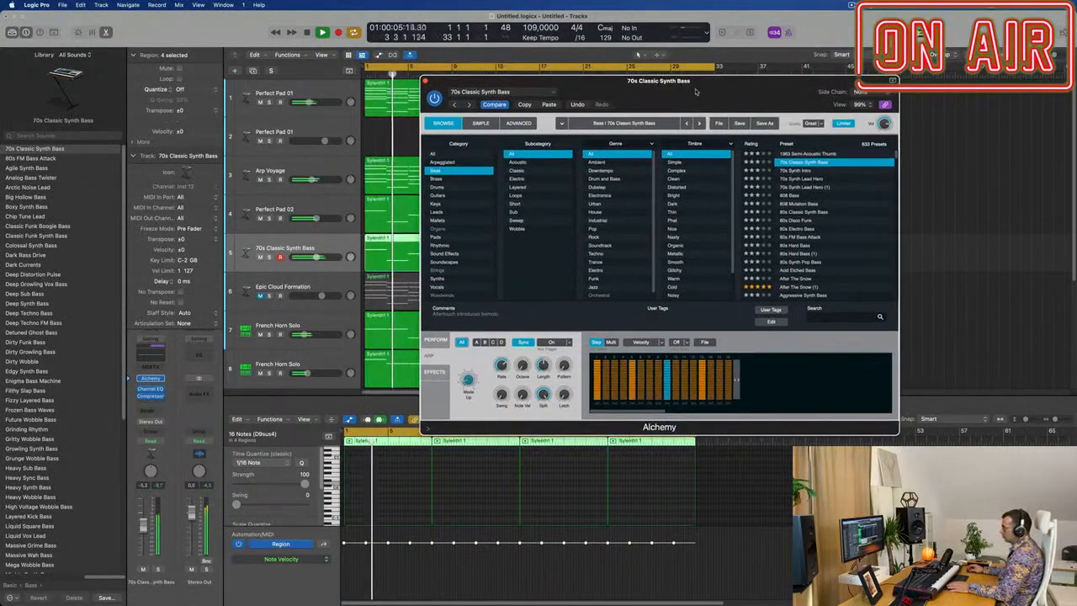
key(Return)
click(435, 340)
key(Return)
mouse_move(681, 364)
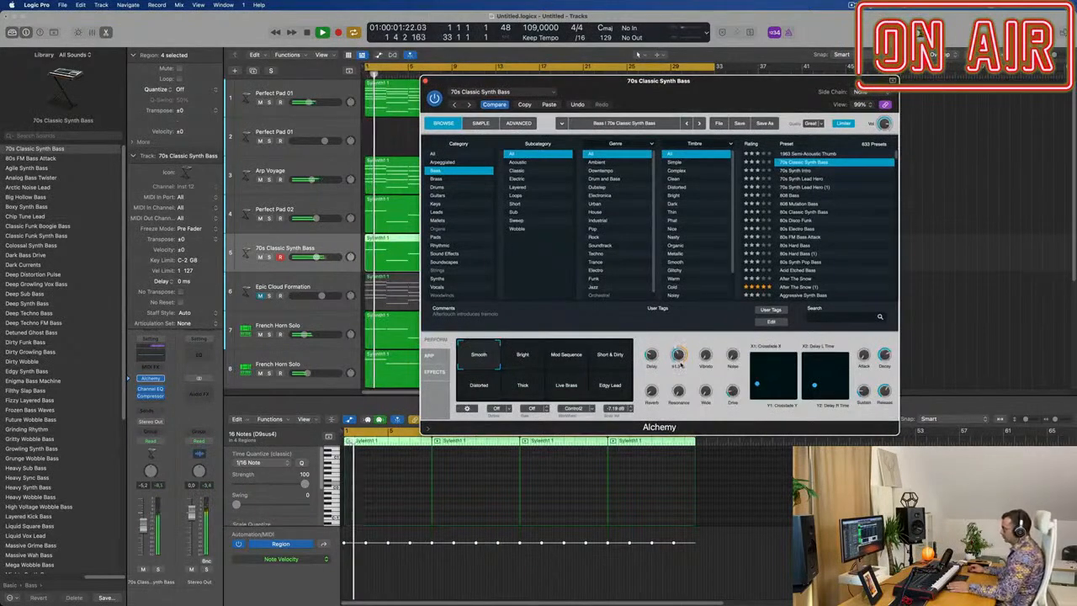
drag(673, 93, 802, 110)
click(555, 98)
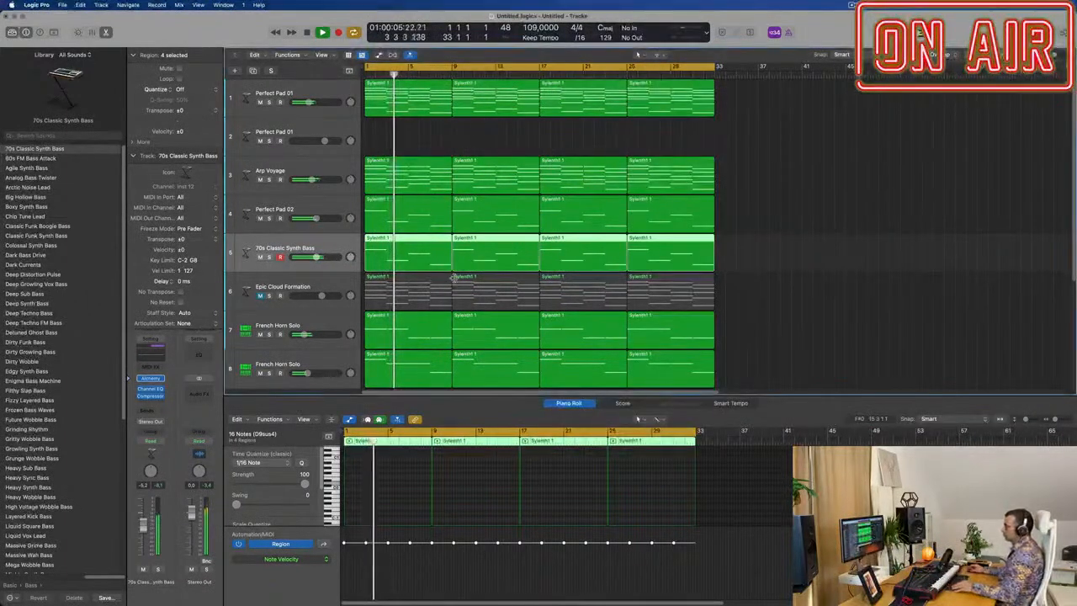
key(super+Left)
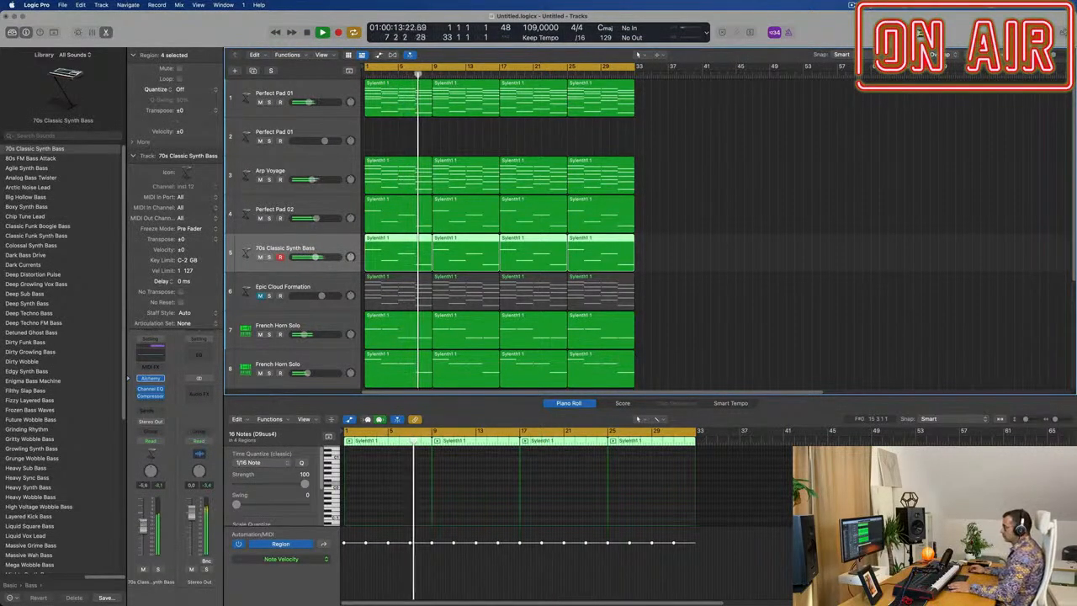
key(super+Left)
scroll(700, 281, down, 4)
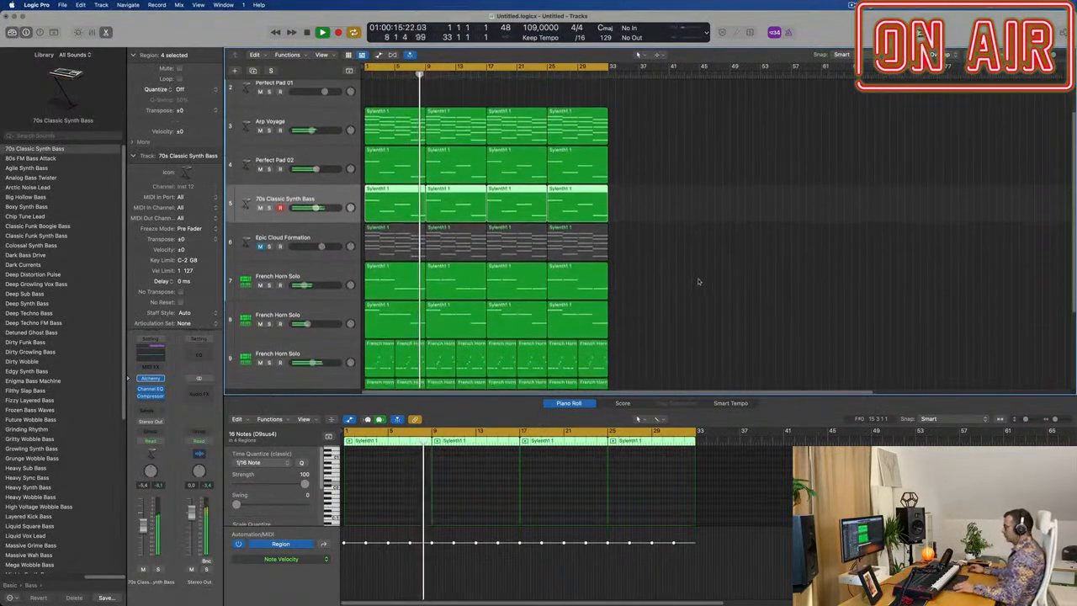
key(super+Right)
key(super+Right)
scroll(800, 253, up, 4)
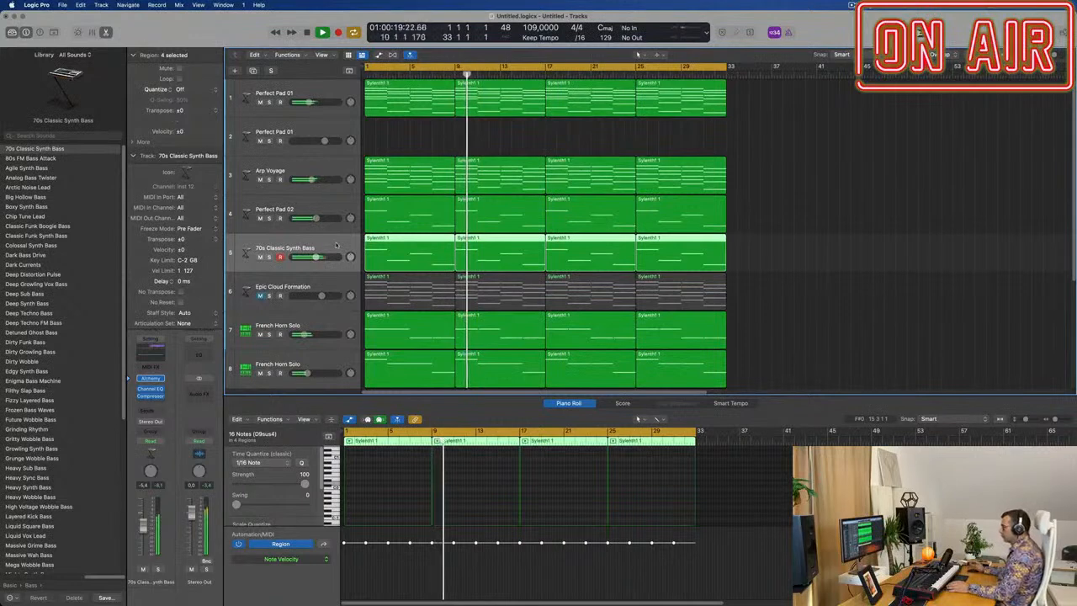
click(852, 5)
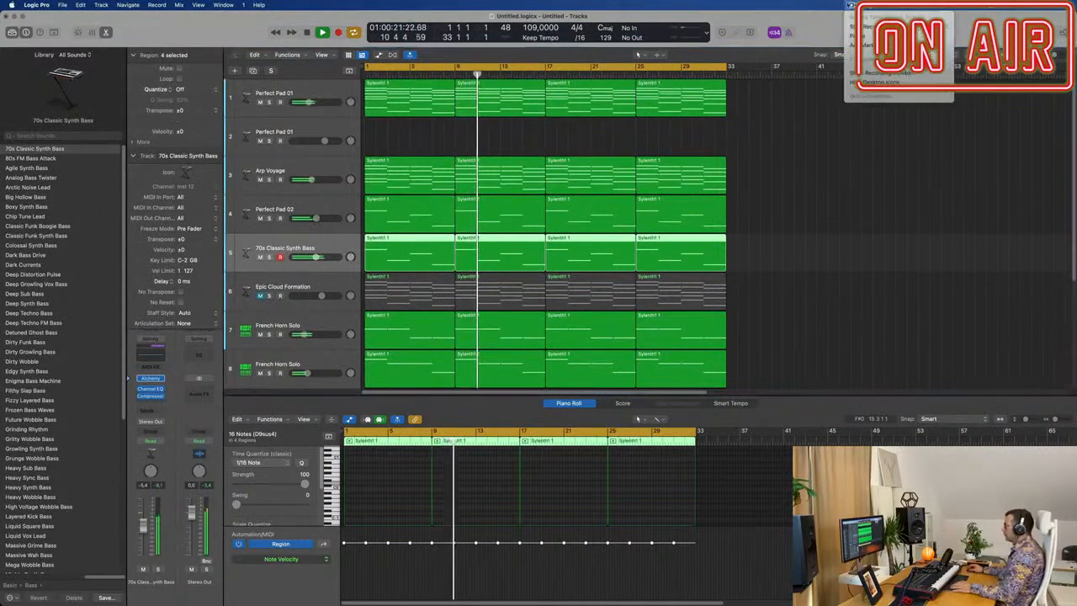
click(763, 244)
key(super+Right)
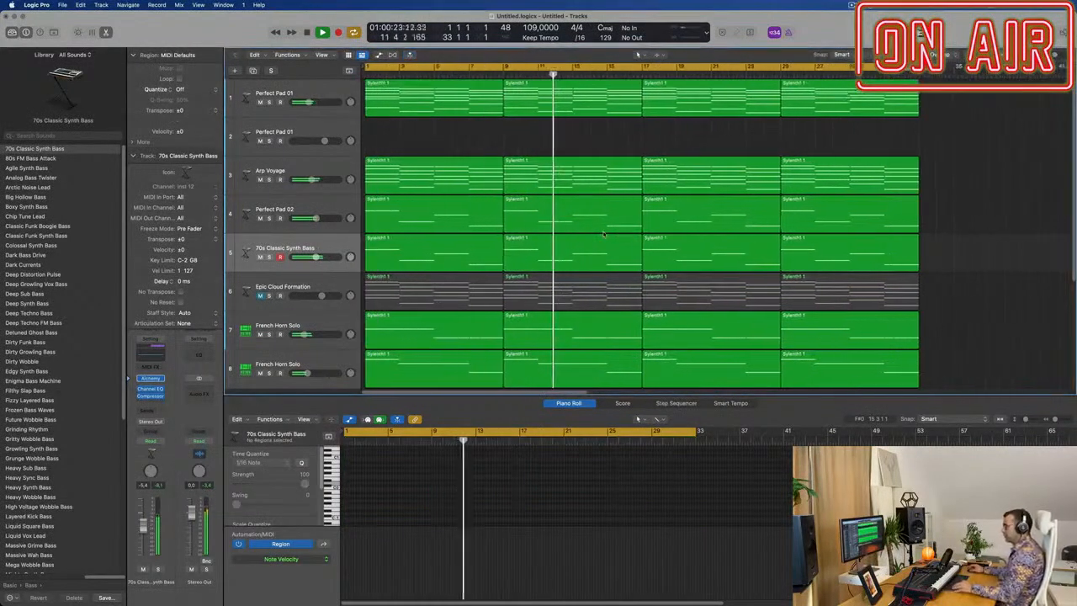
key(super+Left)
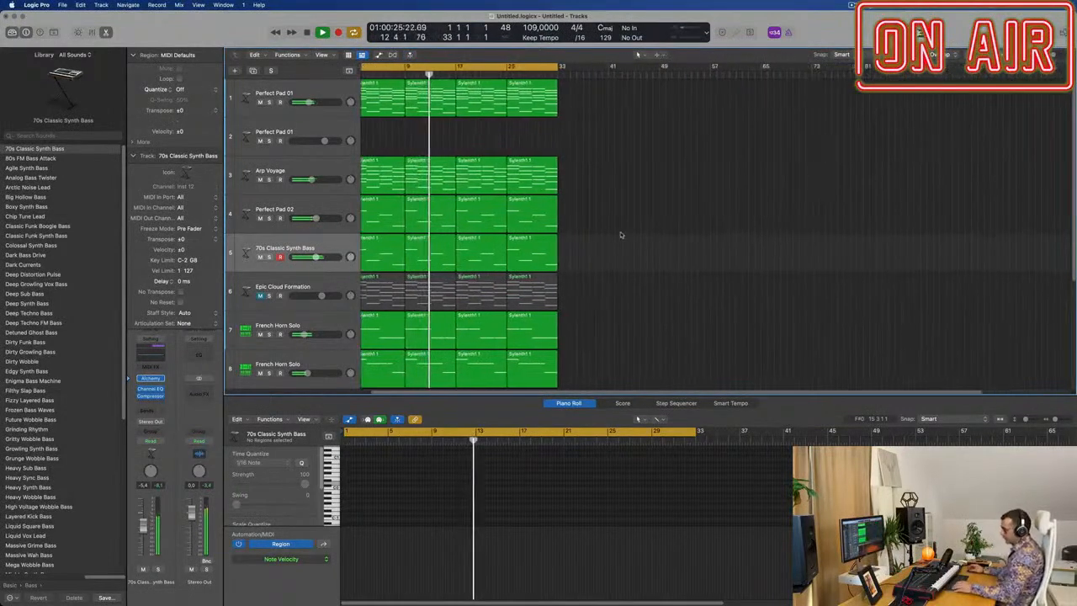
Hide the Piano Roll and repeat all regions on every track once, extending the arrangement from bar 33 to bar 65.
key(x)
key(x)
key(super+Right)
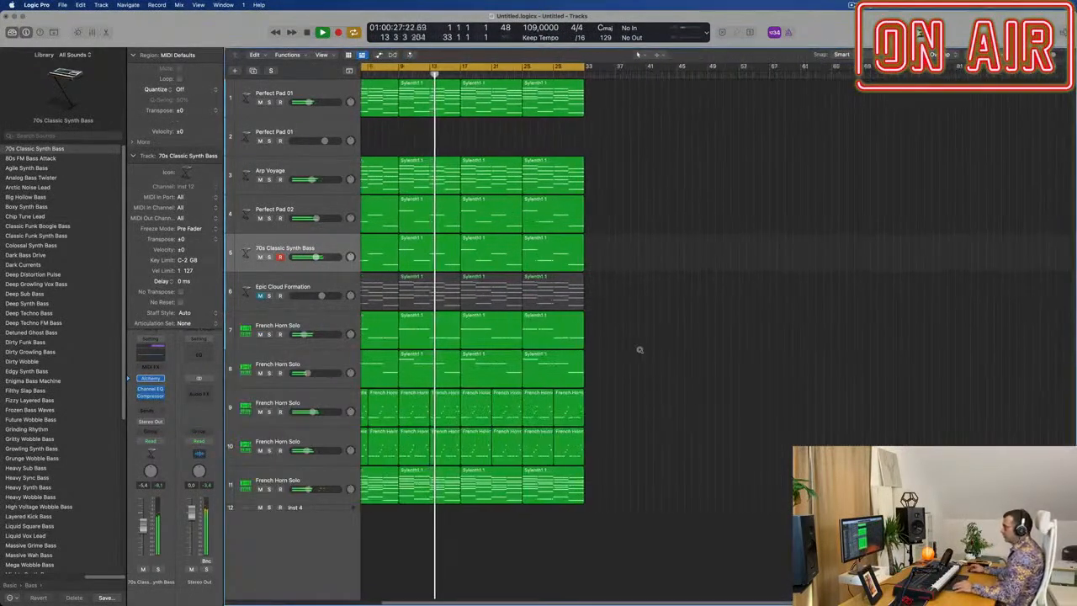
key(super+Right)
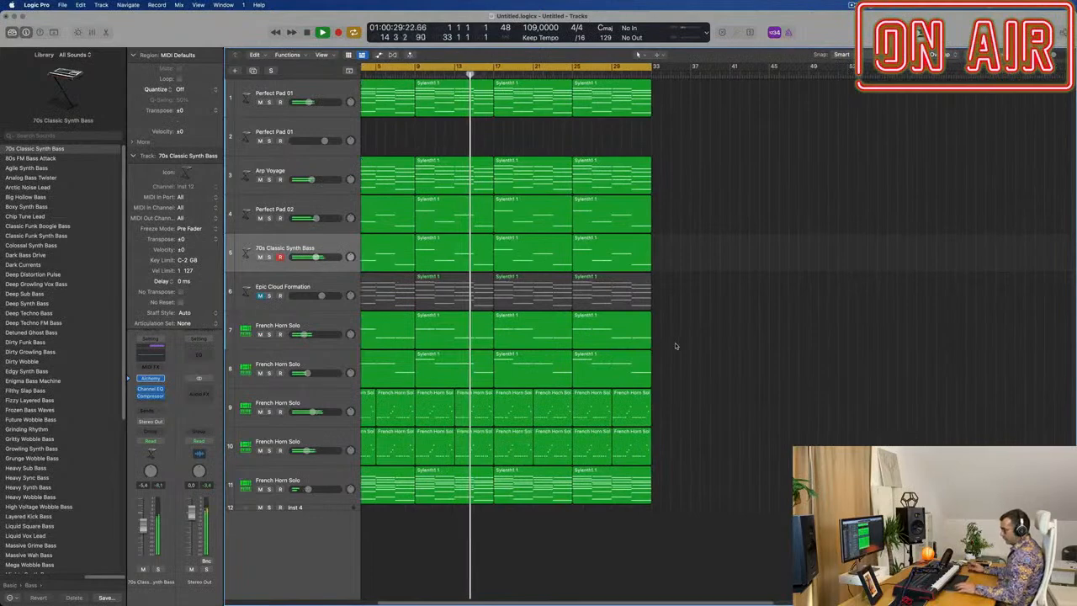
key(super+a)
key(super+r)
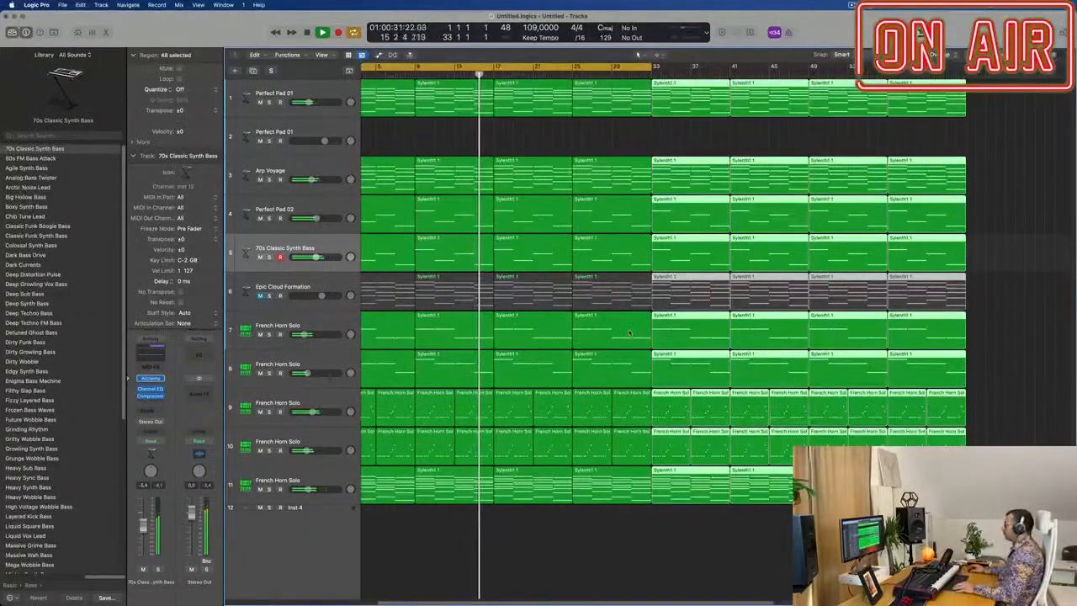
Show the secondary time ruler above the full arrangement.
key(super+Left)
click(321, 55)
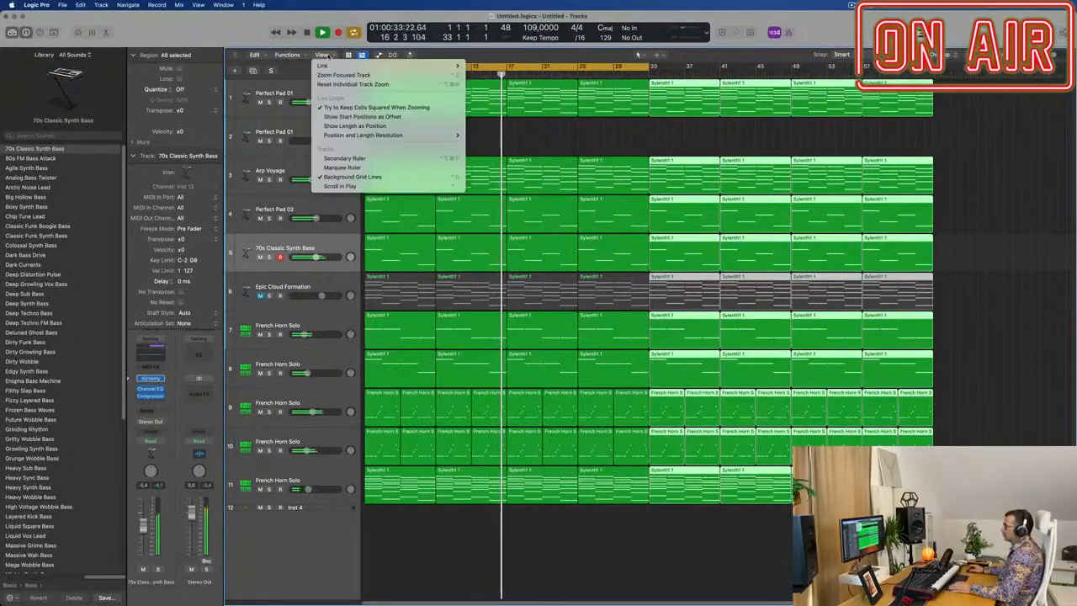
click(367, 158)
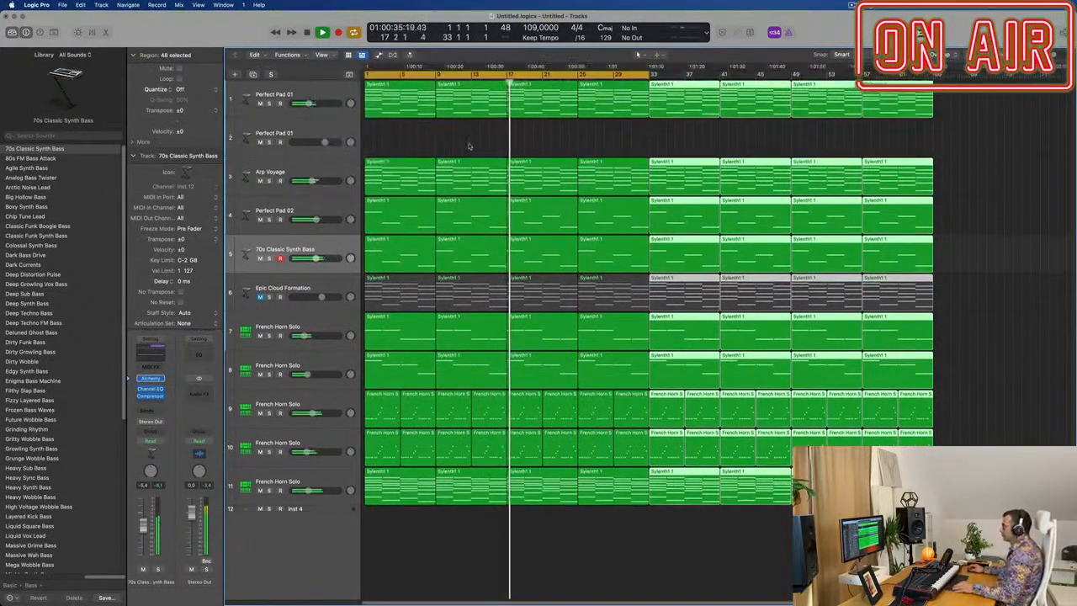
Extend the cycle range to bar 65 to cover the repeated regions, and deselect all regions.
key(super+Left)
key(super+Right)
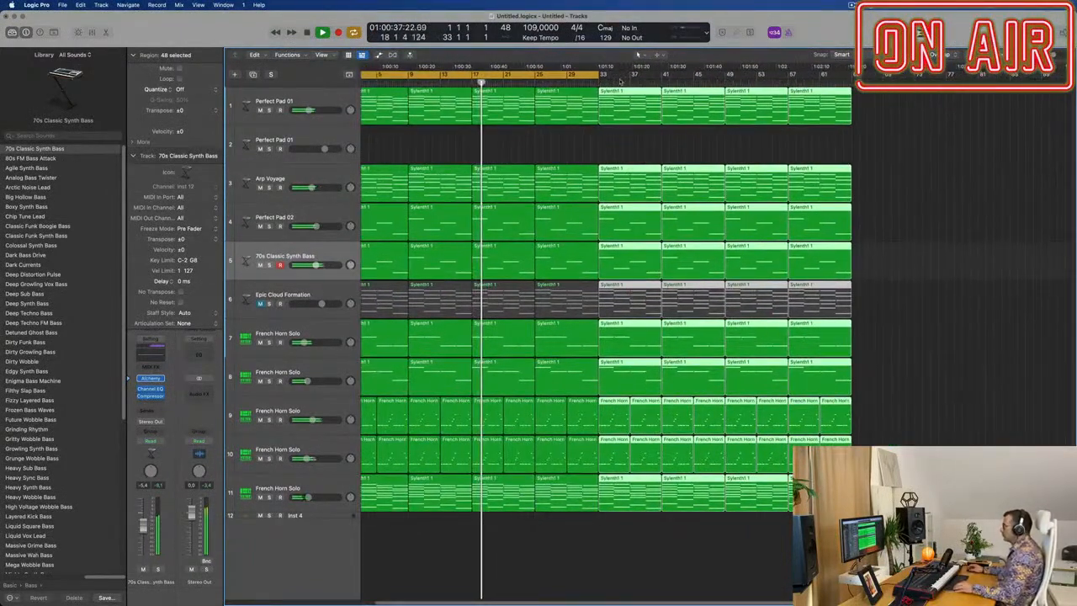
drag(602, 76, 854, 98)
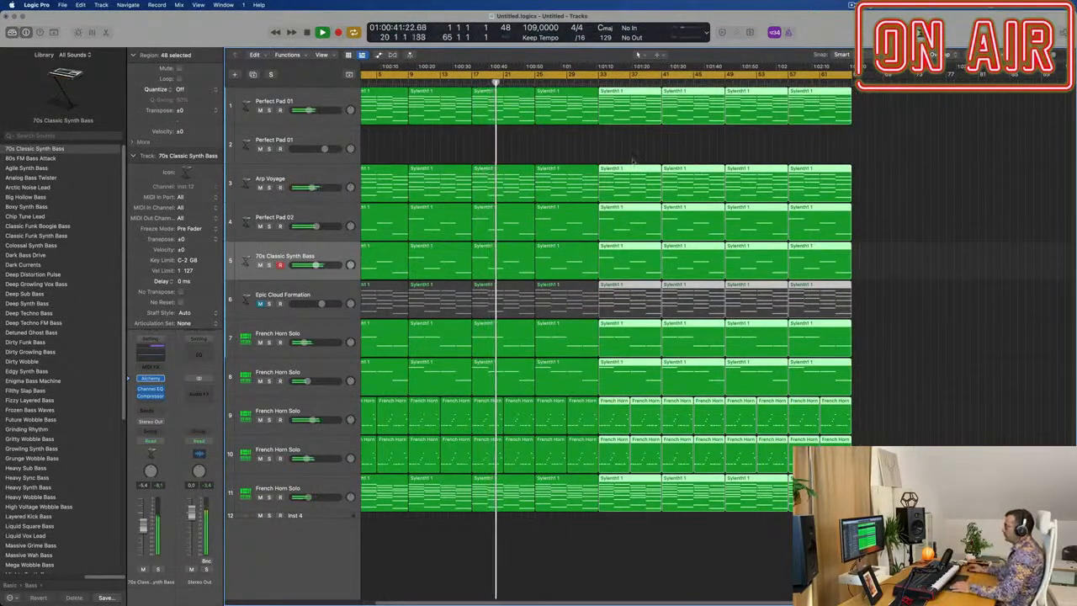
click(574, 150)
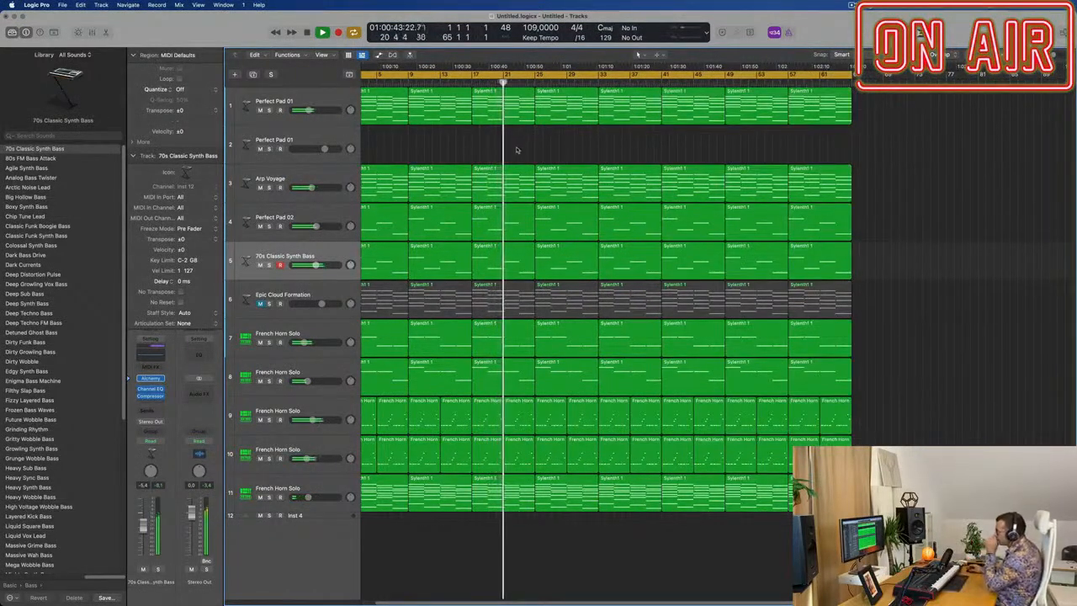
scroll(526, 150, left, 2)
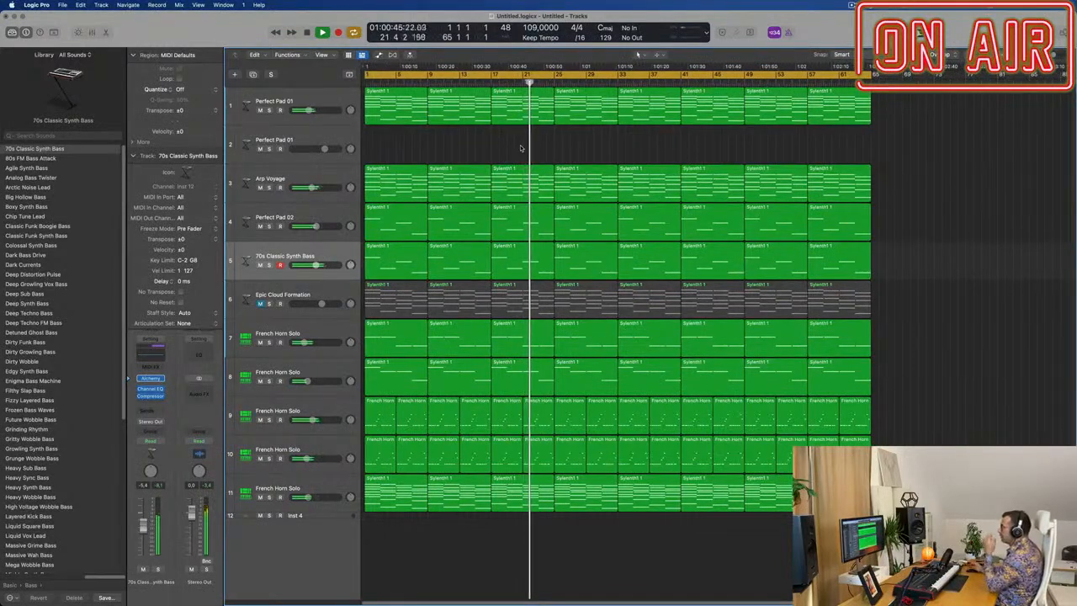